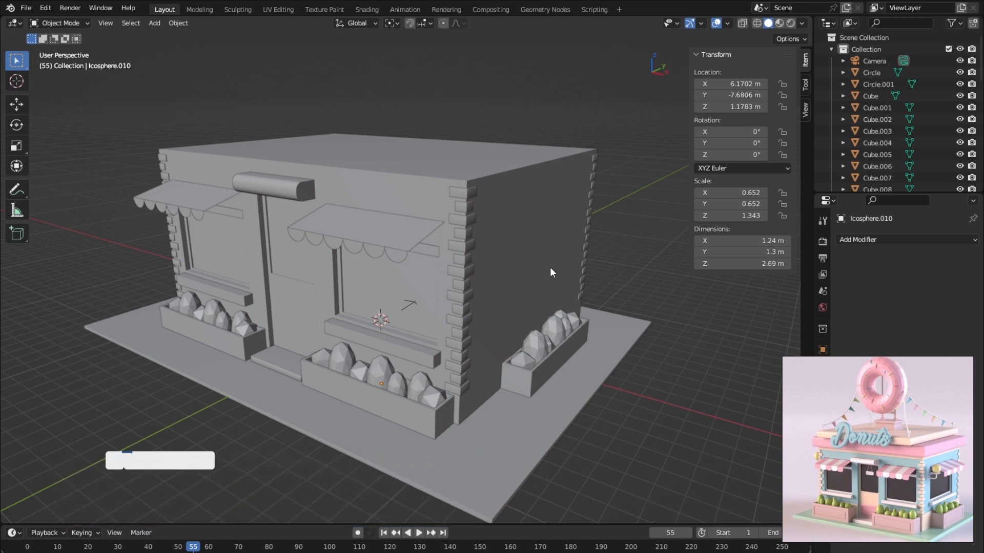
Step: Add a cube mesh and raise it along Z to about 10.09 m, at the building's roof
{"action": "middle_click_drag", "start_coordinate": [499, 328], "coordinate": [498, 322]}
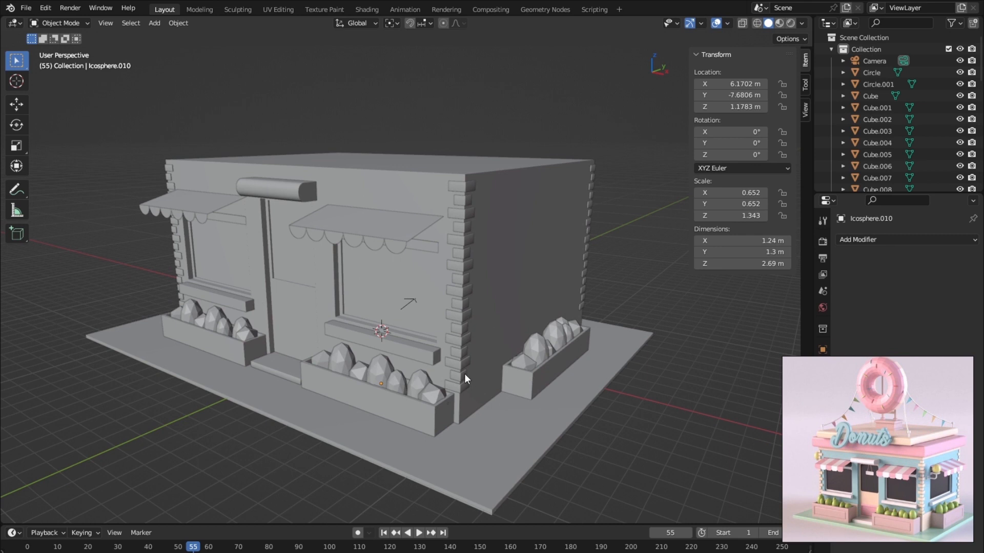
{"action": "middle_click_drag", "start_coordinate": [465, 373], "coordinate": [478, 373]}
{"action": "middle_click_drag", "start_coordinate": [389, 309], "coordinate": [425, 275]}
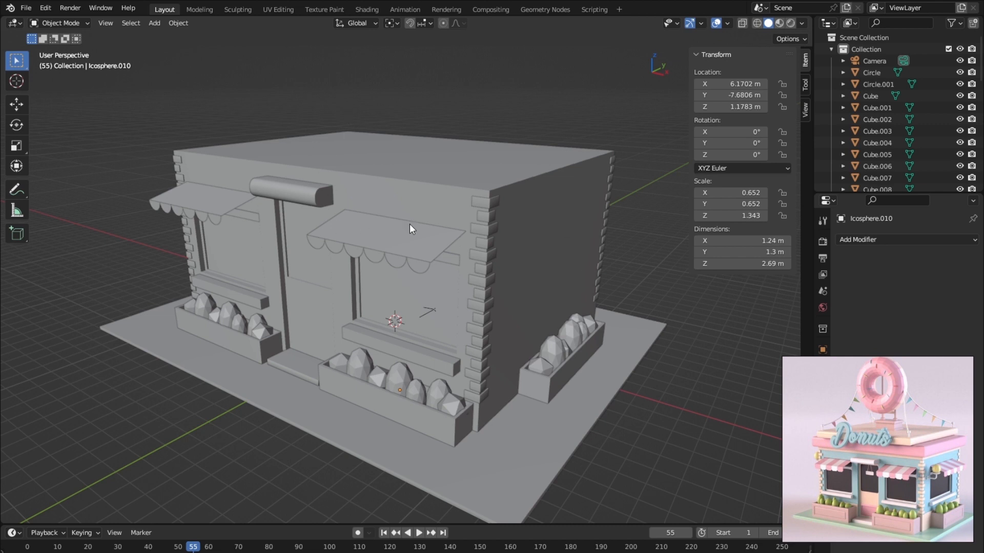
{"action": "middle_click_drag", "start_coordinate": [425, 237], "coordinate": [342, 198]}
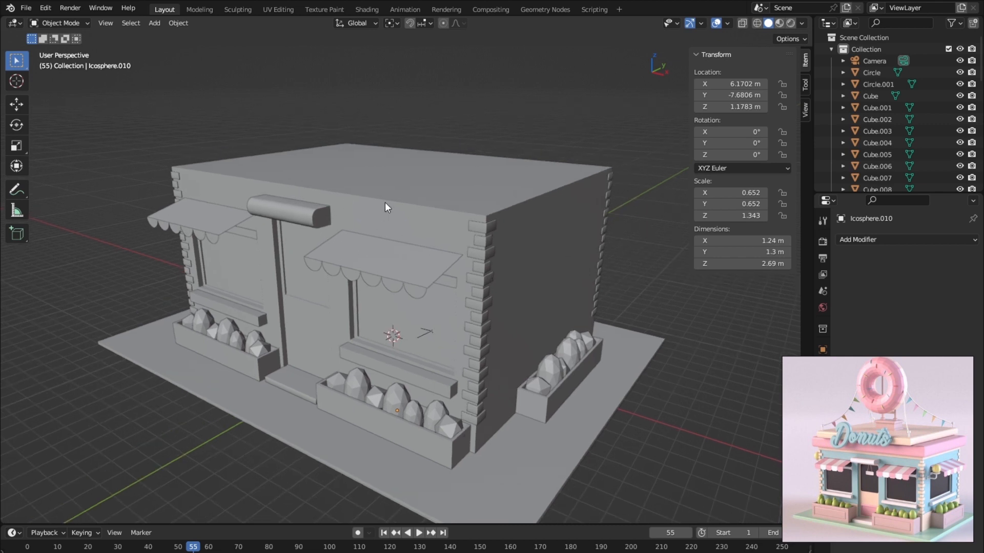
{"action": "key", "text": "shift+a"}
{"action": "mouse_move", "coordinate": [390, 206]}
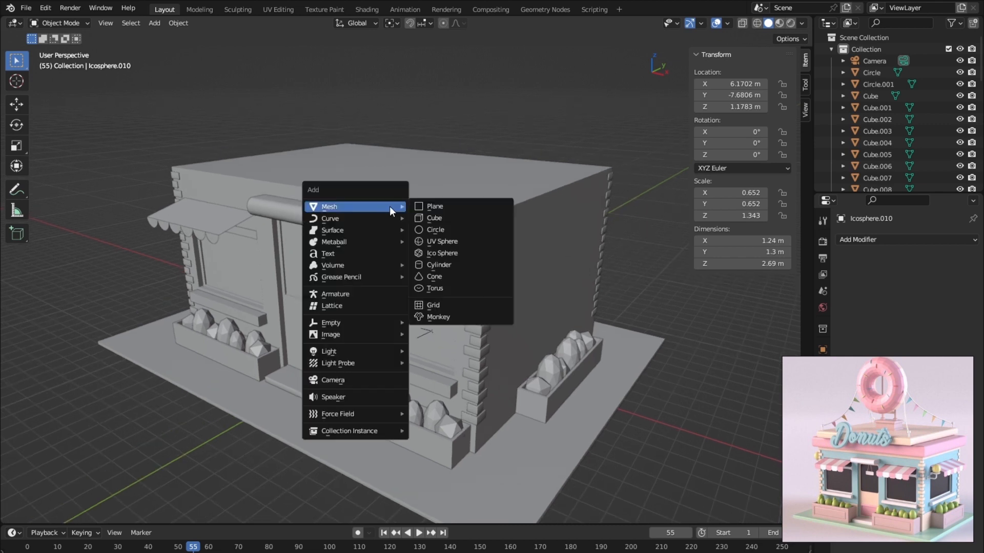
{"action": "left_click", "coordinate": [444, 218]}
{"action": "key", "text": "g"}
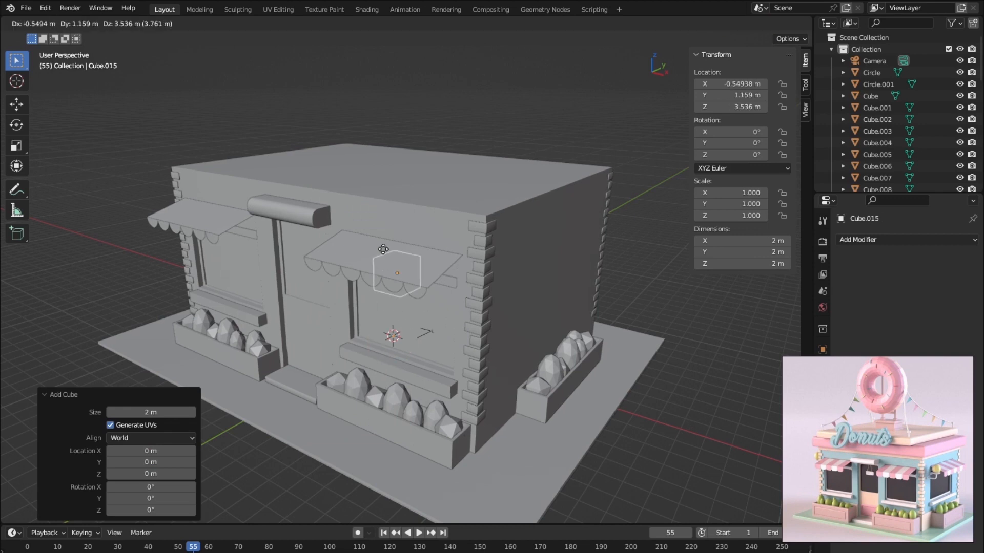
{"action": "key", "text": "z"}
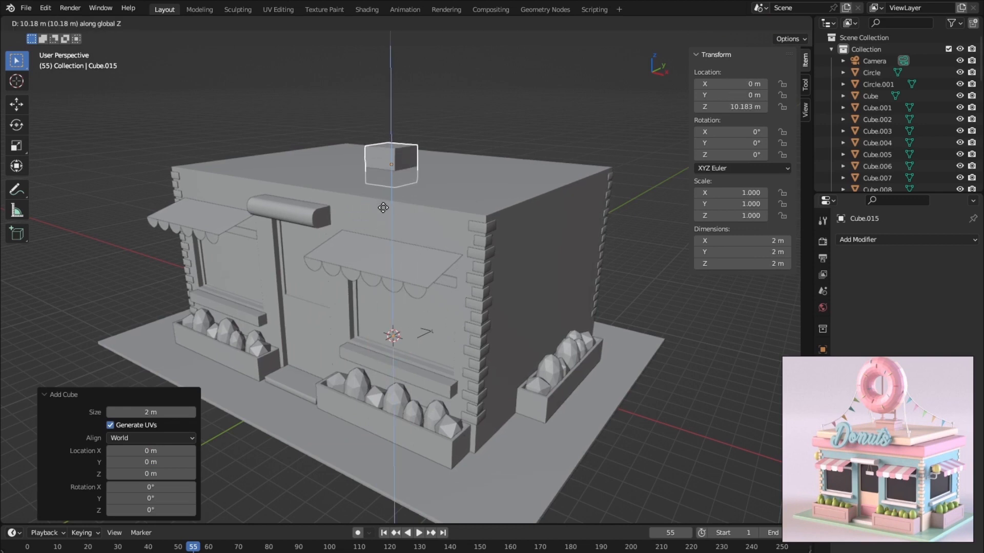
{"action": "left_click", "coordinate": [383, 208]}
Step: Flatten the cube to a Z scale of 0.4 and widen it in X and Y by about 7.43 into a roof slab
{"action": "key", "text": "s"}
{"action": "key", "text": "z"}
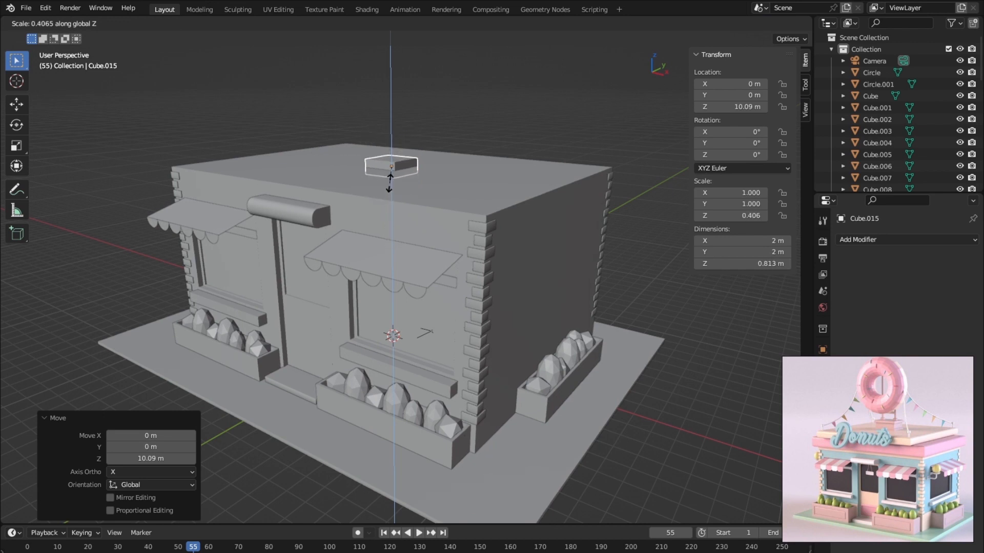
{"action": "type", "text": ".4"}
{"action": "key", "text": "Return"}
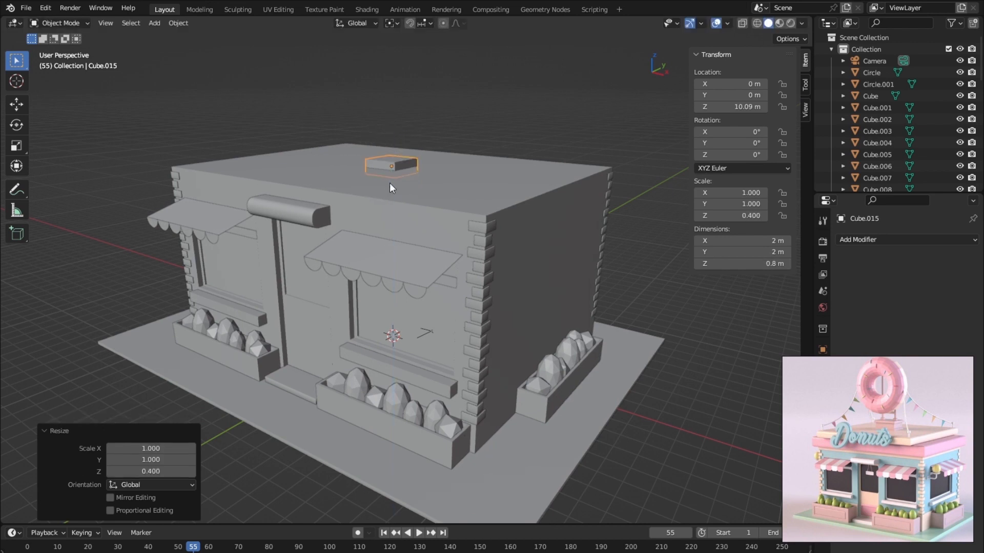
{"action": "key", "text": "s"}
{"action": "key", "text": "shift+z"}
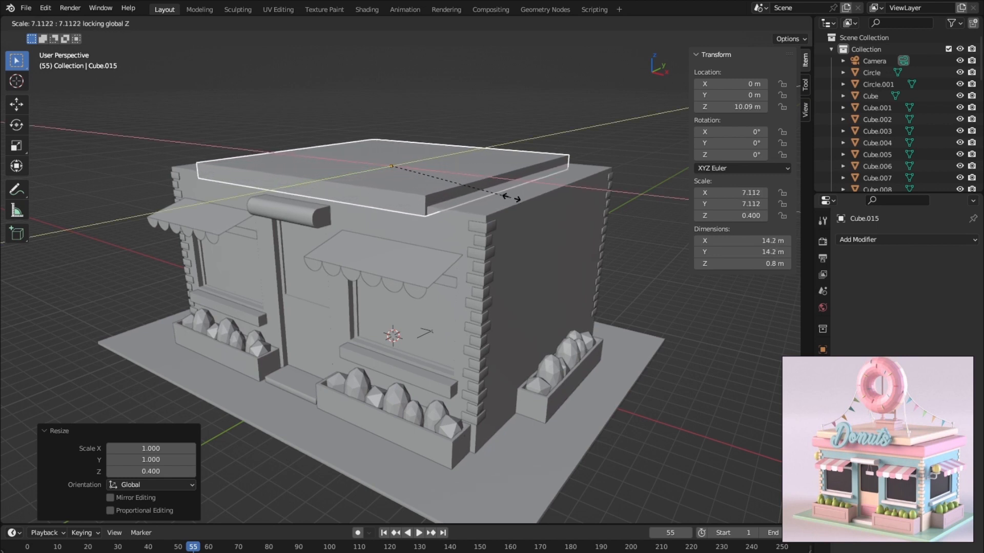
{"action": "left_click", "coordinate": [512, 204]}
Step: In top view, stretch the roof slab along X by a factor of about 1.49, past the side walls
{"action": "key", "text": "KP_7"}
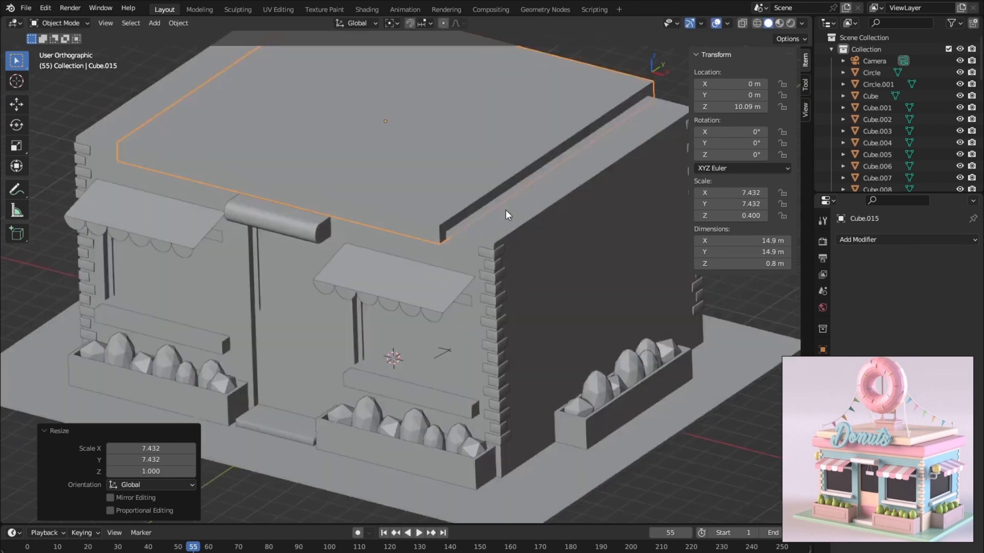
{"action": "scroll", "coordinate": [447, 216], "scroll_direction": "down", "scroll_amount": 4}
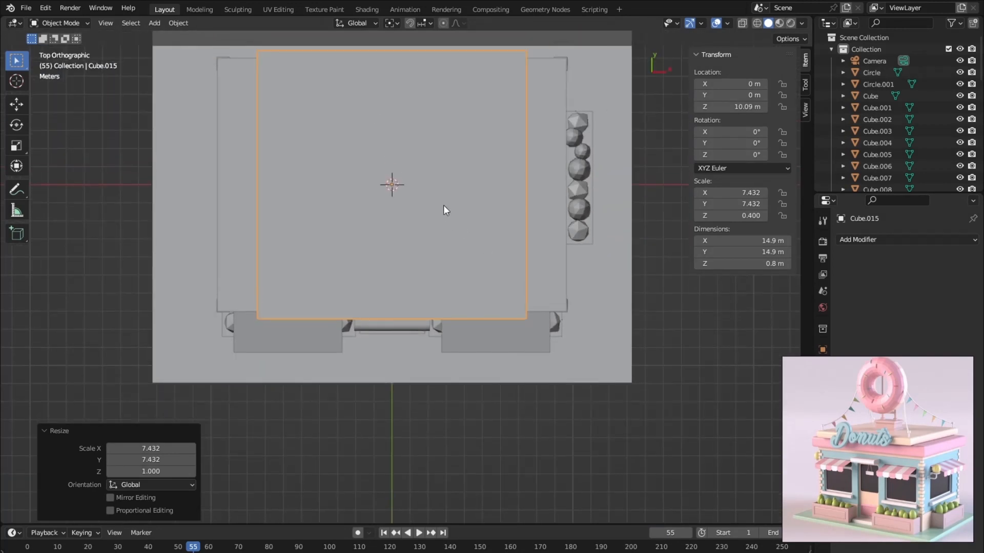
{"action": "key", "text": "s"}
{"action": "key", "text": "x"}
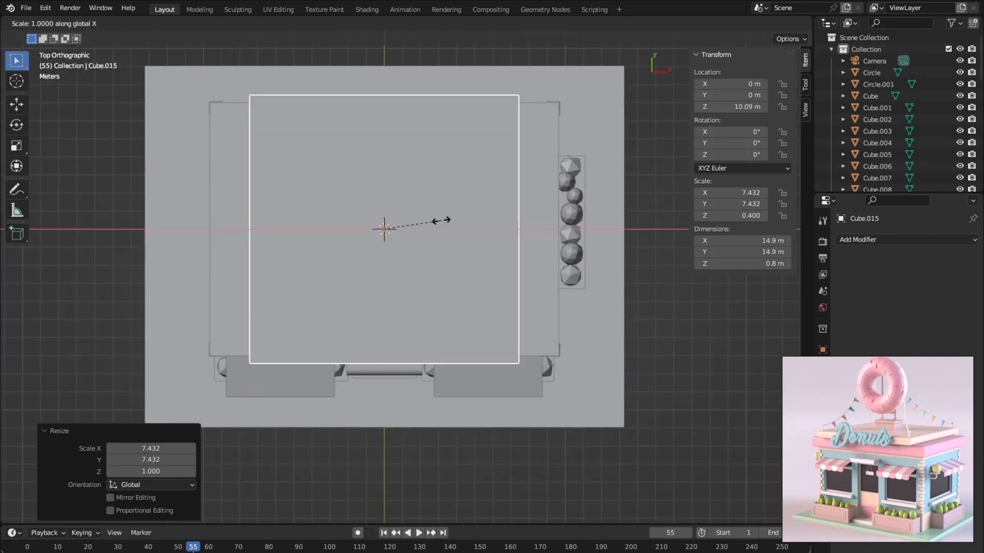
{"action": "left_click", "coordinate": [469, 229]}
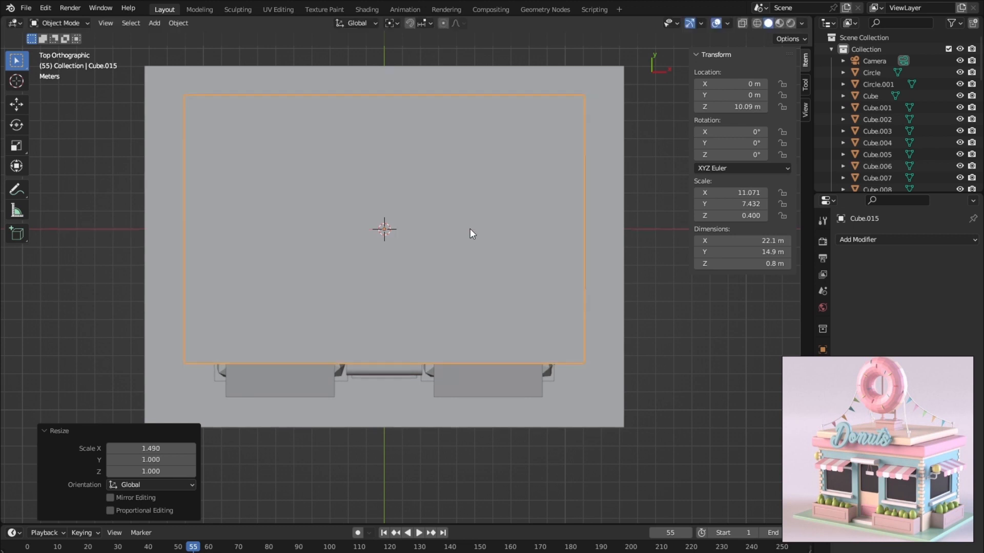
Step: In wireframe display, narrow the roof slab along X by about 0.909 so its side overhang matches the front and back
{"action": "key", "text": "shift+z"}
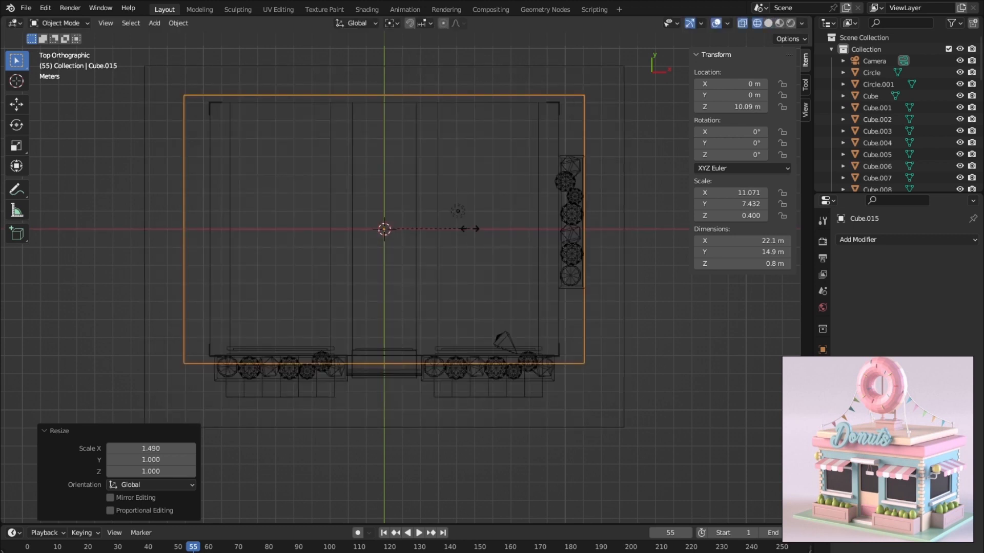
{"action": "key", "text": "s"}
{"action": "key", "text": "x"}
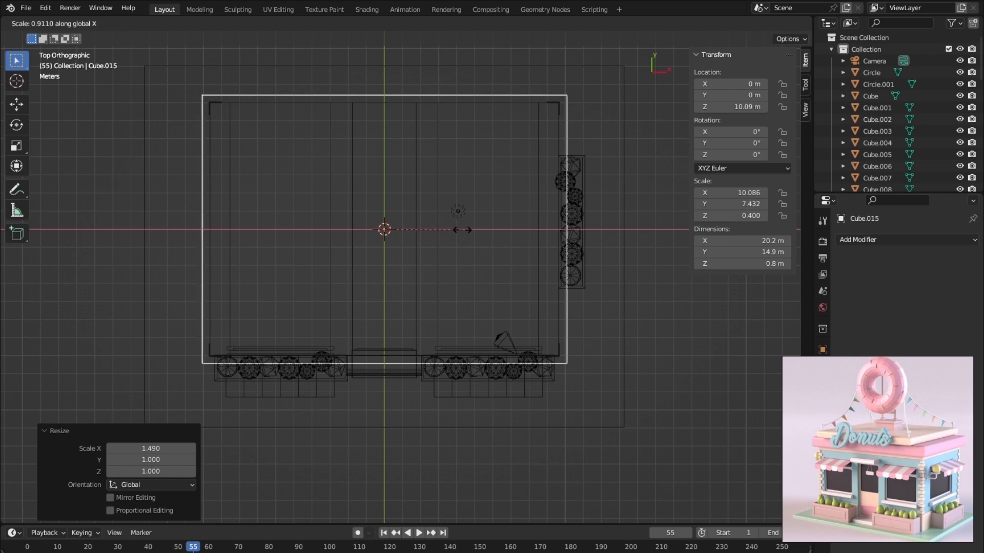
{"action": "left_click", "coordinate": [461, 232]}
{"action": "mouse_move", "coordinate": [418, 286]}
{"action": "middle_mouse_down"}
{"action": "mouse_move", "coordinate": [380, 183]}
{"action": "mouse_move", "coordinate": [386, 142]}
{"action": "mouse_move", "coordinate": [391, 176]}
{"action": "middle_mouse_up"}
{"action": "key", "text": "shift+z"}
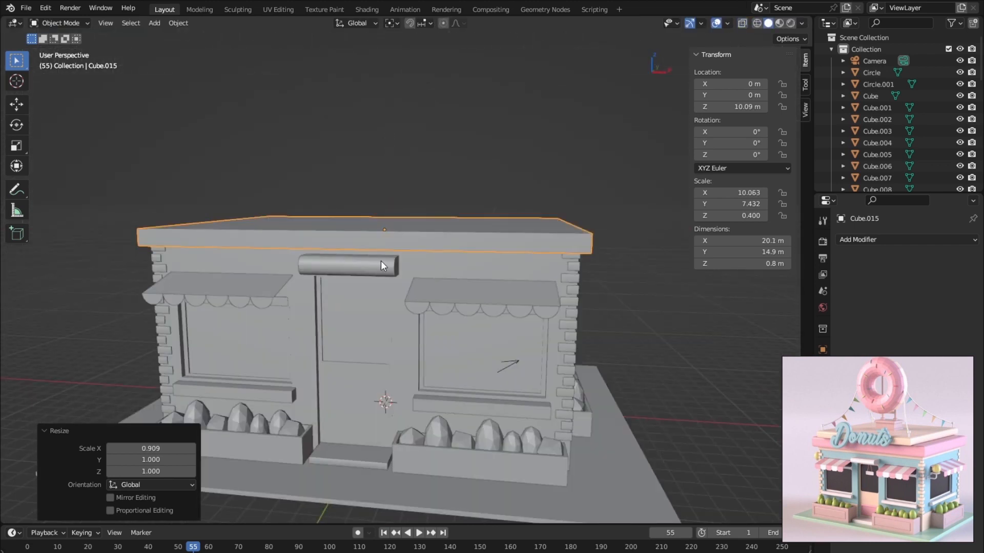
{"action": "mouse_move", "coordinate": [380, 260]}
{"action": "middle_mouse_down"}
{"action": "mouse_move", "coordinate": [367, 238]}
{"action": "mouse_move", "coordinate": [379, 260]}
{"action": "middle_mouse_up"}
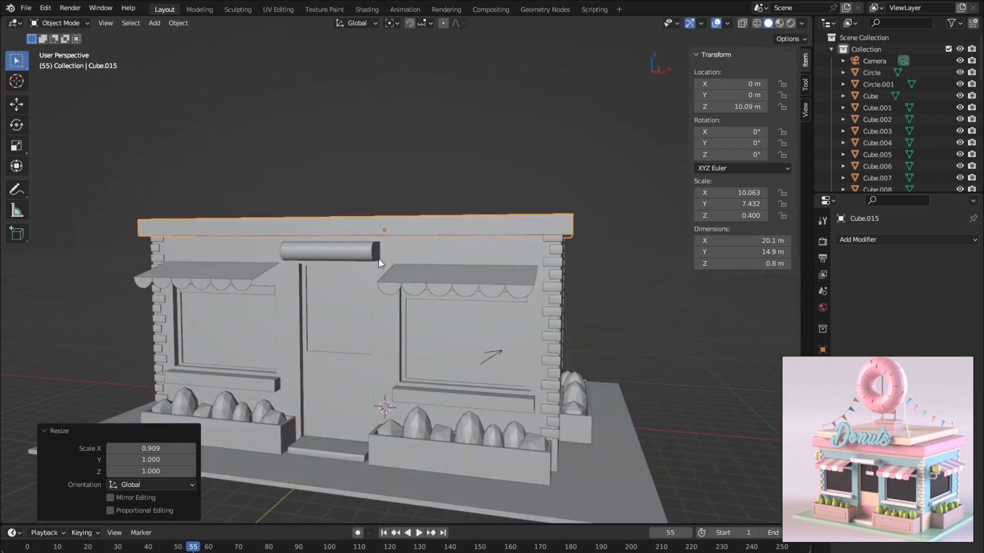
{"action": "key", "text": "g"}
{"action": "key", "text": "z"}
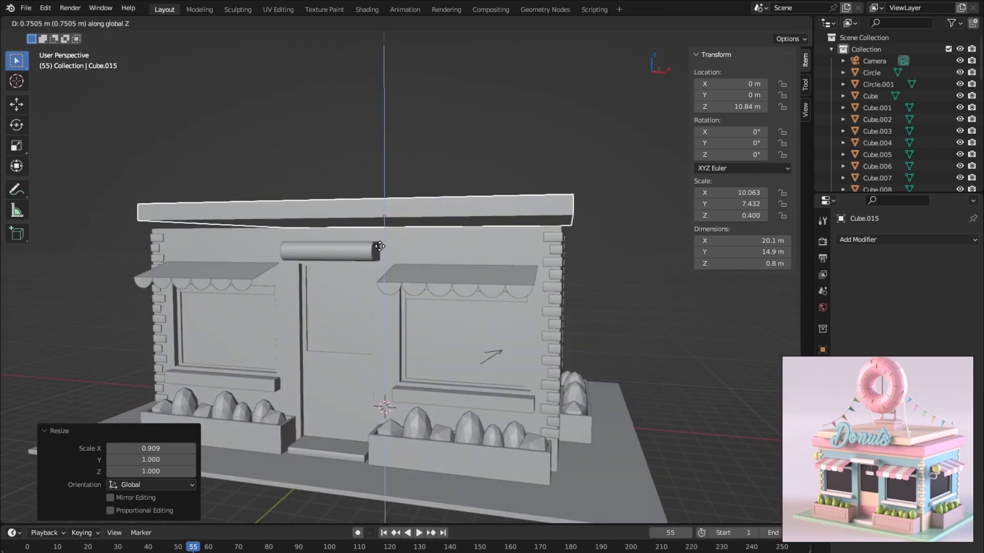
{"action": "left_click", "coordinate": [380, 248]}
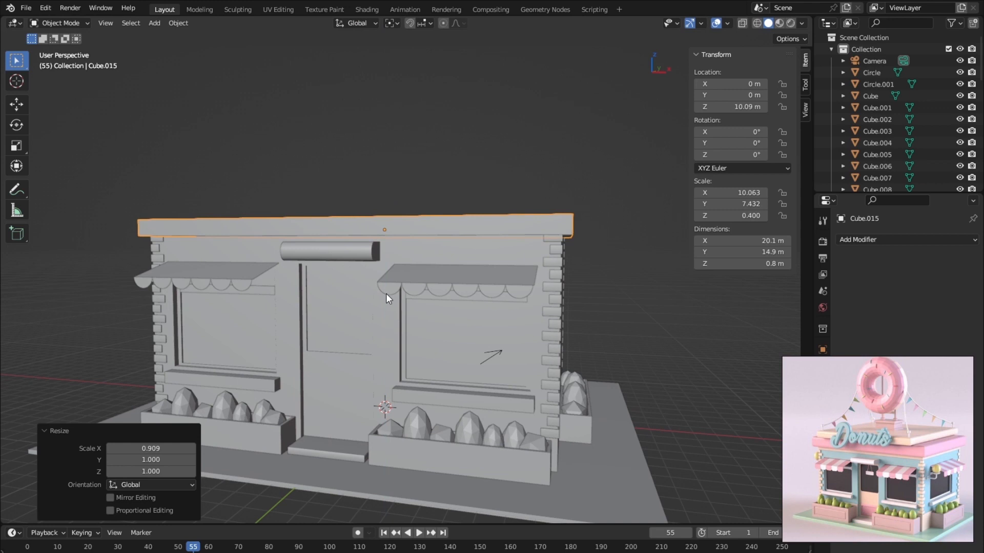
Step: In front wireframe view, raise the roof slab about 0.336 m along Z so its underside rests on the wall tops
{"action": "key", "text": "grave"}
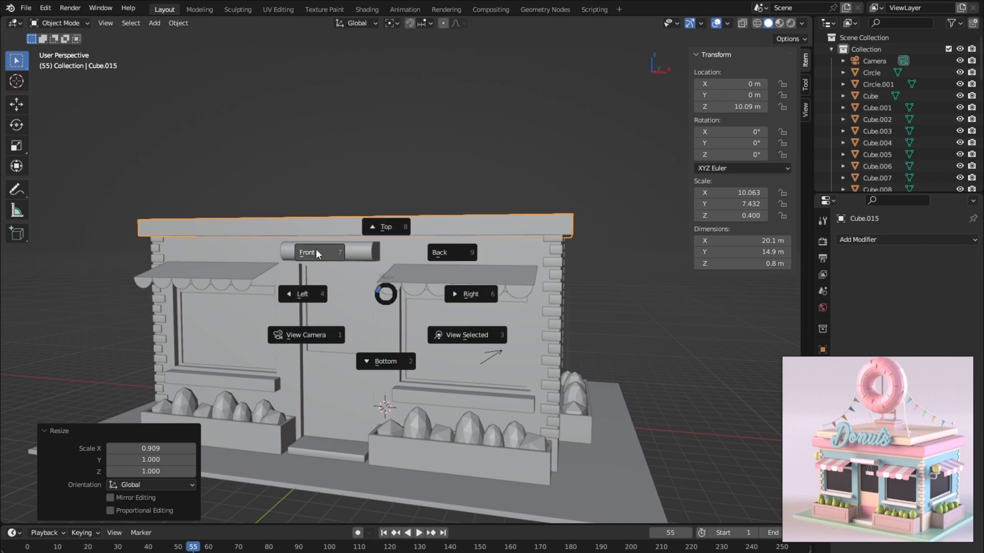
{"action": "left_click", "coordinate": [316, 250]}
{"action": "key", "text": "shift+z"}
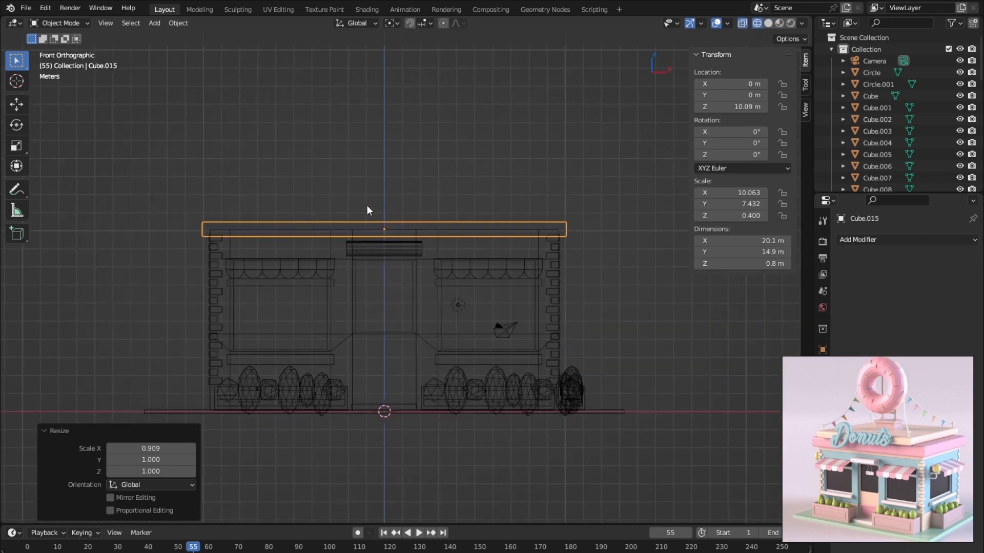
{"action": "scroll", "coordinate": [382, 287], "scroll_direction": "up", "scroll_amount": 6}
{"action": "scroll", "coordinate": [381, 287], "scroll_direction": "up", "scroll_amount": 4, "text": "shift"}
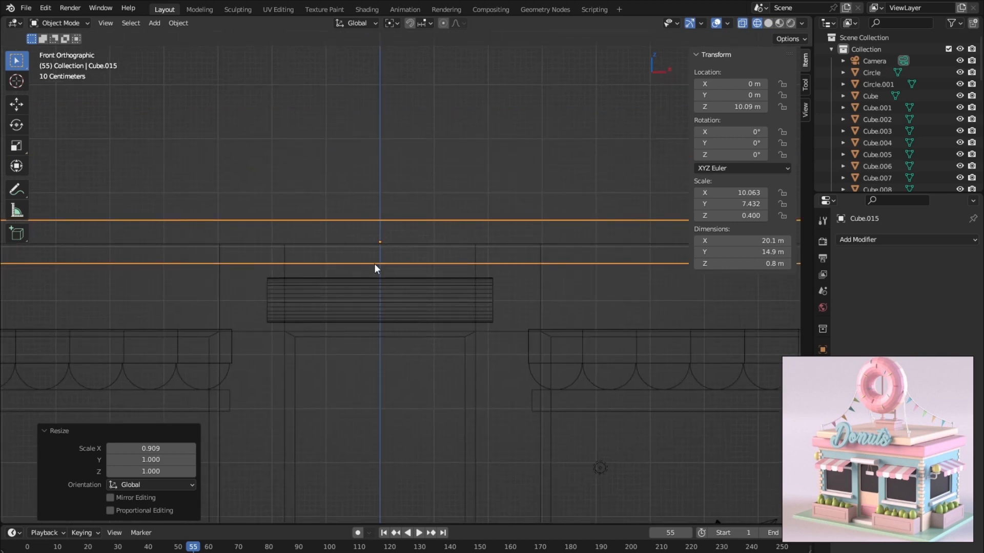
{"action": "key", "text": "g"}
{"action": "key", "text": "z"}
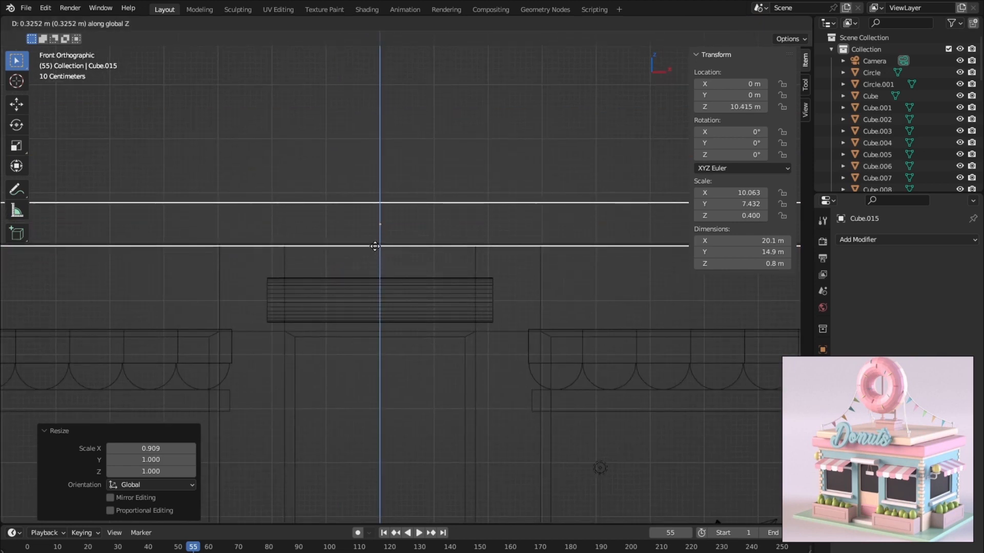
{"action": "left_click", "coordinate": [376, 245]}
{"action": "mouse_move", "coordinate": [386, 263]}
{"action": "middle_mouse_down"}
{"action": "mouse_move", "coordinate": [340, 311]}
{"action": "mouse_move", "coordinate": [389, 279]}
{"action": "middle_mouse_up"}
{"action": "key", "text": "shift+z"}
Step: Place the 3D cursor near the middle of the roof slab's top face and add a second cube there
{"action": "scroll", "coordinate": [388, 279], "scroll_direction": "down", "scroll_amount": 2}
{"action": "middle_click_drag", "start_coordinate": [394, 377], "coordinate": [383, 297]}
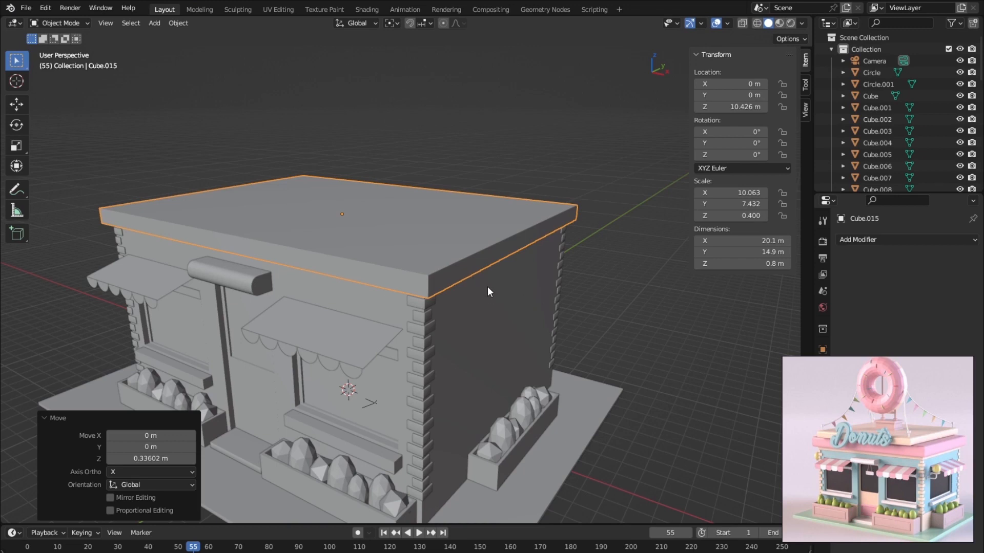
{"action": "middle_click_drag", "start_coordinate": [487, 288], "coordinate": [452, 289], "text": "shift"}
{"action": "middle_click_drag", "start_coordinate": [393, 321], "coordinate": [218, 178]}
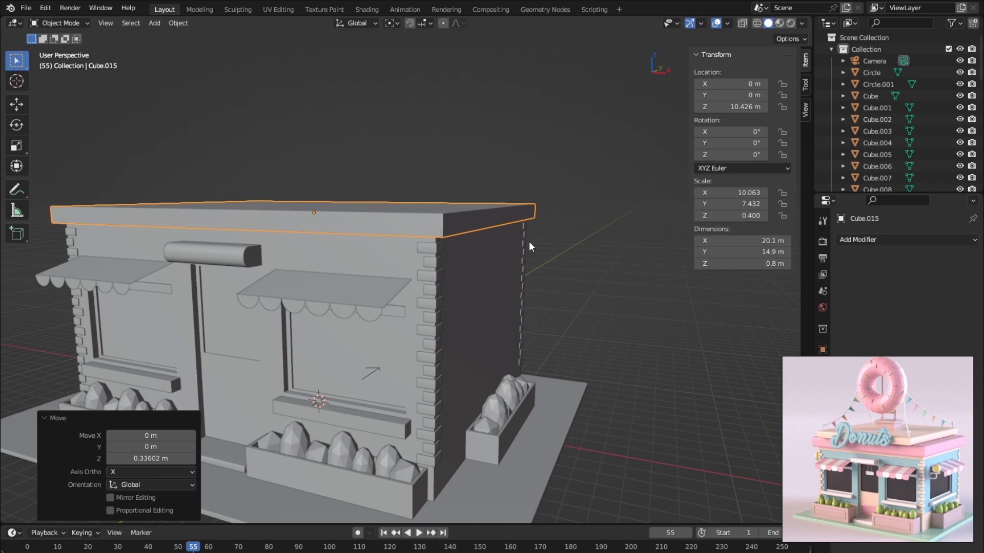
{"action": "mouse_move", "coordinate": [439, 282]}
{"action": "middle_mouse_down"}
{"action": "mouse_move", "coordinate": [459, 290]}
{"action": "mouse_move", "coordinate": [454, 297]}
{"action": "mouse_move", "coordinate": [433, 284]}
{"action": "mouse_move", "coordinate": [449, 282]}
{"action": "middle_mouse_up"}
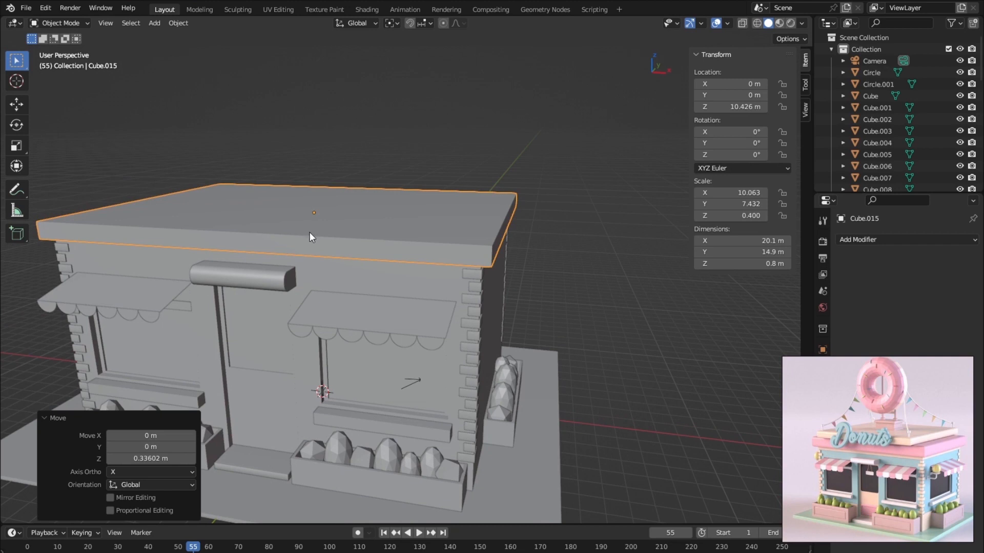
{"action": "middle_click_drag", "start_coordinate": [327, 251], "coordinate": [330, 274]}
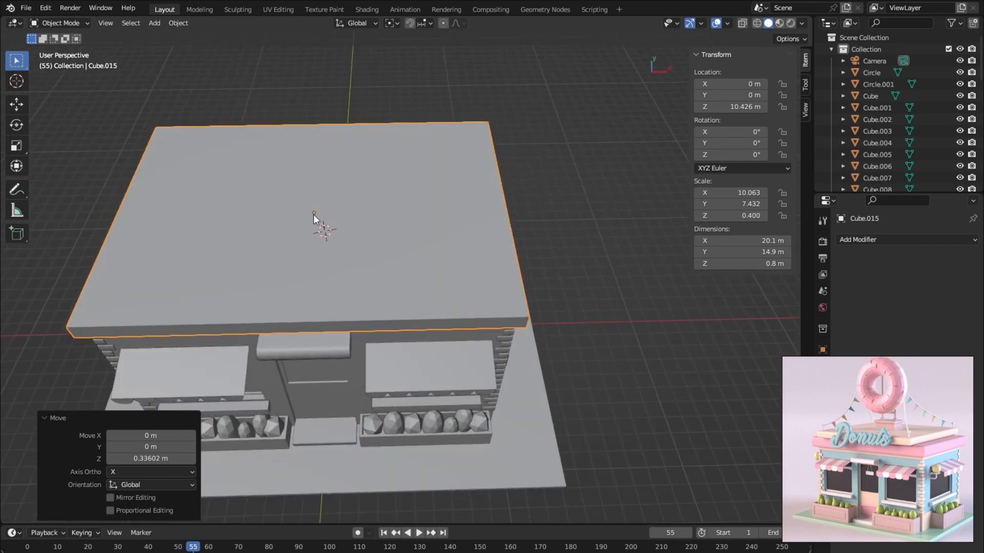
{"action": "middle_click_drag", "start_coordinate": [296, 238], "coordinate": [299, 245]}
{"action": "key", "text": "shift+a"}
{"action": "mouse_move", "coordinate": [295, 245]}
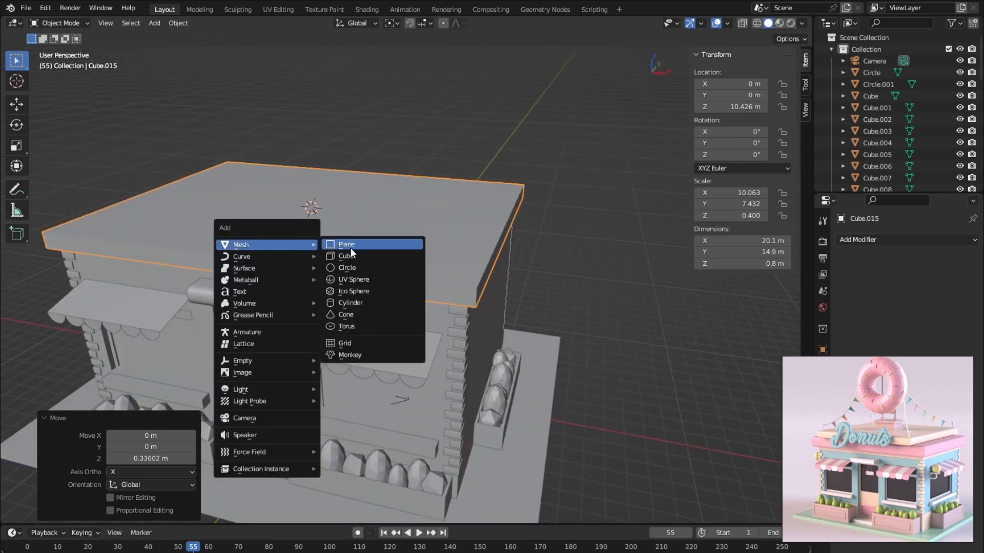
{"action": "left_click", "coordinate": [359, 256]}
Step: Center the new cube on the roof by setting its X and Y location to 0
{"action": "middle_click_drag", "start_coordinate": [339, 284], "coordinate": [390, 307]}
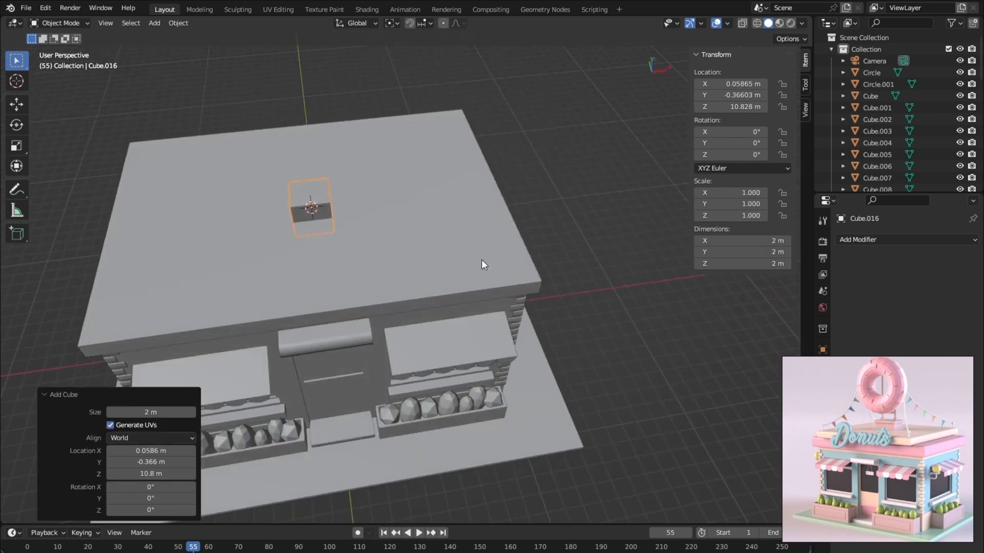
{"action": "left_click", "coordinate": [746, 84]}
{"action": "type", "text": "0"}
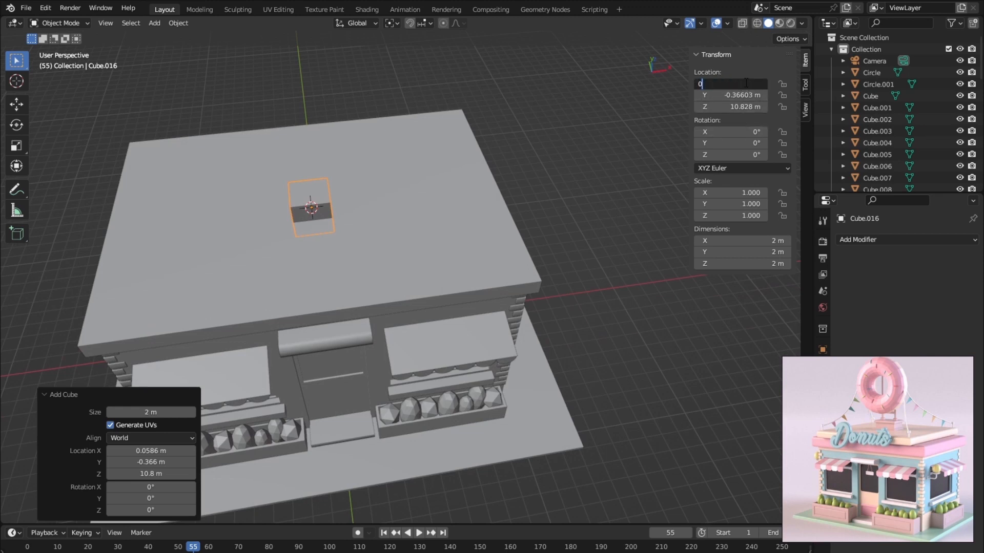
{"action": "key", "text": "Tab"}
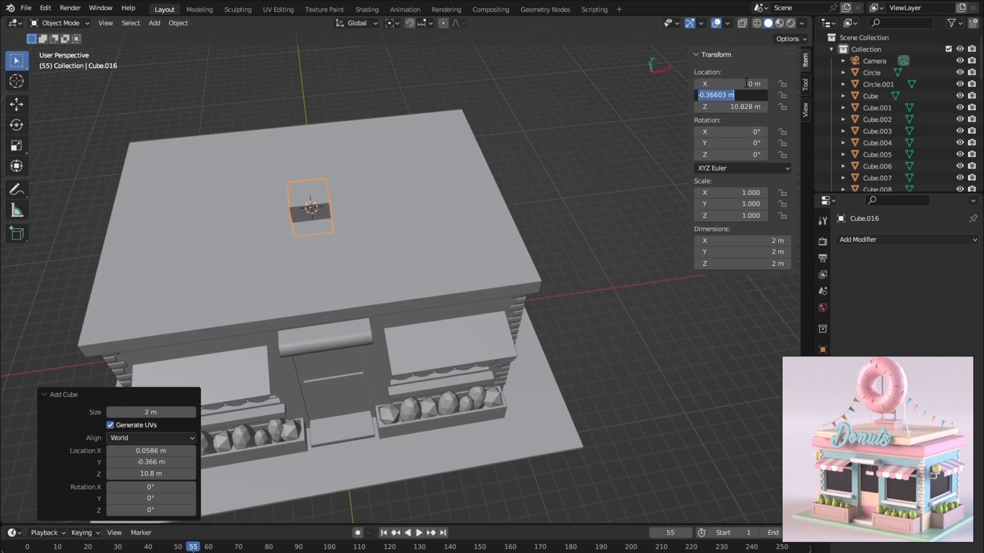
{"action": "type", "text": "0"}
{"action": "key", "text": "Return"}
Step: Scale the new roof cube along Z by 0.7
{"action": "mouse_move", "coordinate": [282, 212]}
{"action": "middle_mouse_down"}
{"action": "mouse_move", "coordinate": [264, 201]}
{"action": "mouse_move", "coordinate": [267, 214]}
{"action": "middle_mouse_up"}
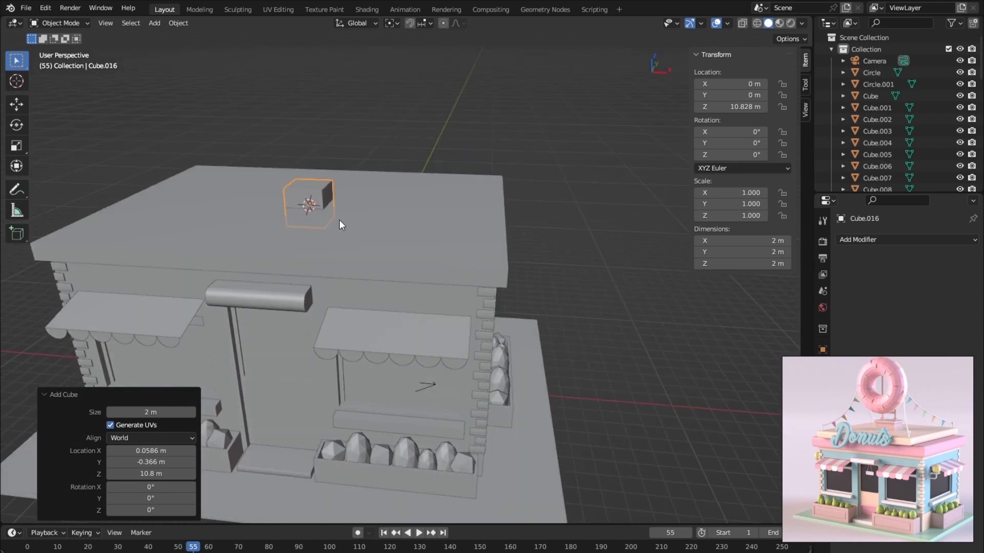
{"action": "middle_click_drag", "start_coordinate": [314, 237], "coordinate": [318, 218]}
{"action": "key", "text": "s"}
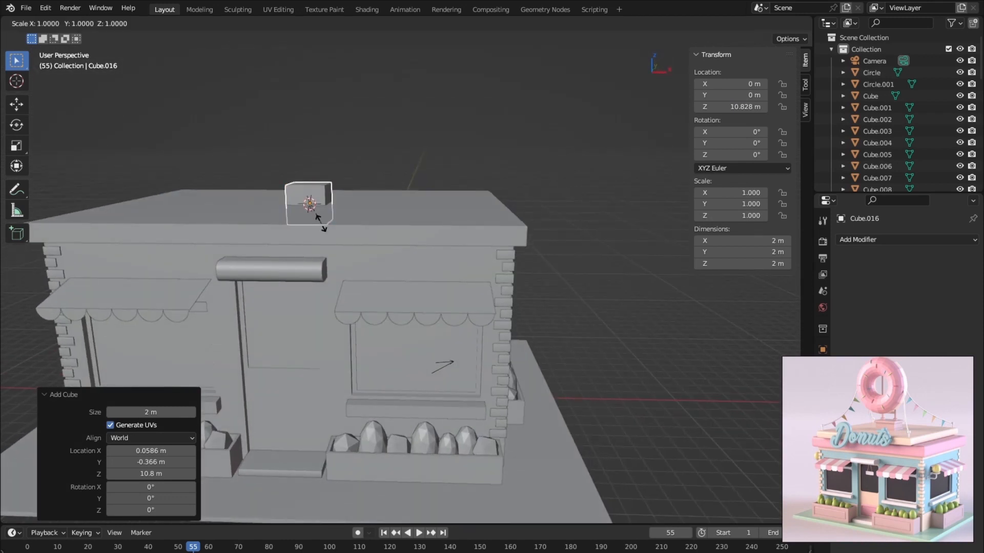
{"action": "type", "text": "z"}
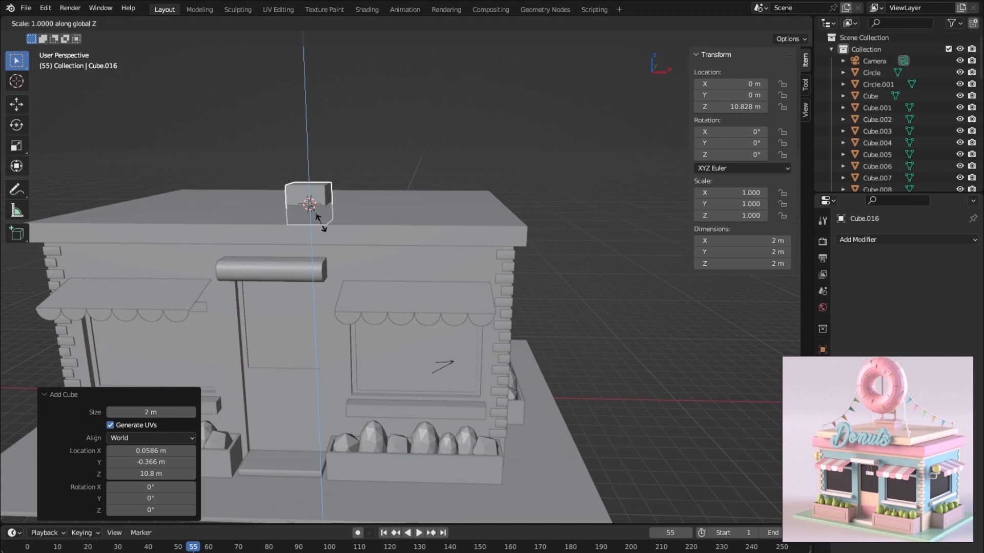
{"action": "type", "text": ".7"}
{"action": "key", "text": "Return"}
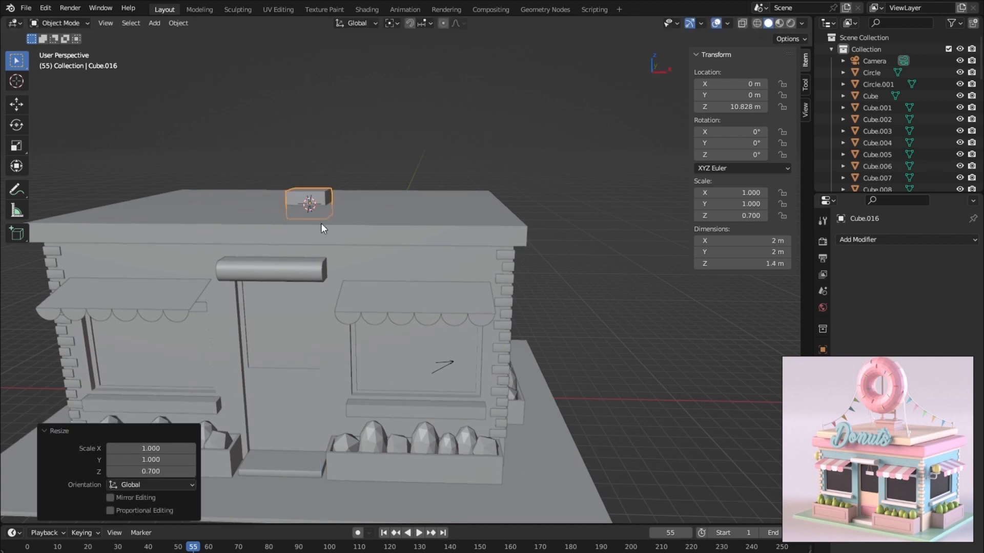
Step: Undo the roof cube's last Z scaling and scale it along Z by 0.5 instead
{"action": "key", "text": "ctrl+z"}
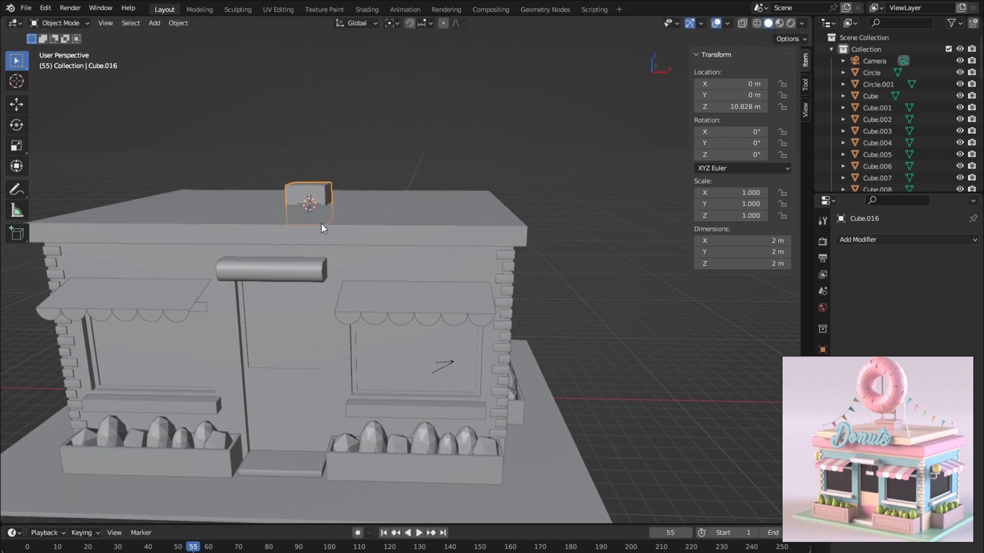
{"action": "type", "text": "sz."}
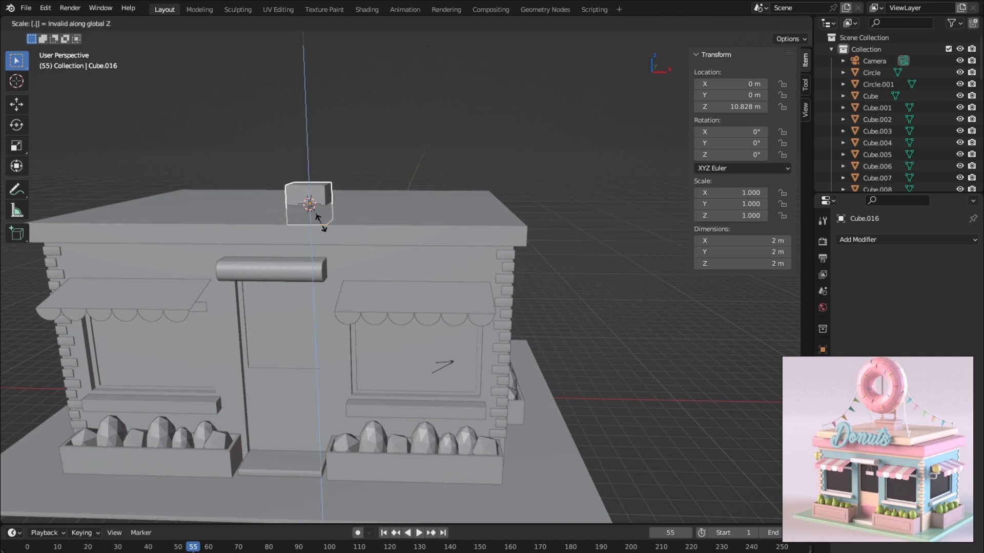
{"action": "type", "text": "5"}
{"action": "key", "text": "Return"}
Step: Move the roof cube along Z to about 11.283 m so it sits on the roof slab's top face
{"action": "middle_click_drag", "start_coordinate": [282, 248], "coordinate": [282, 246]}
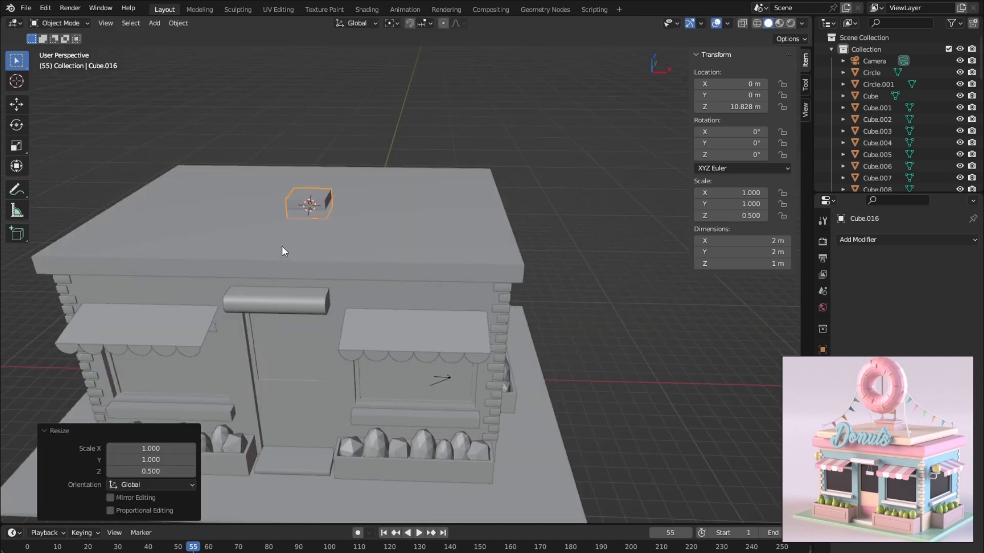
{"action": "key", "text": "g"}
{"action": "key", "text": "z"}
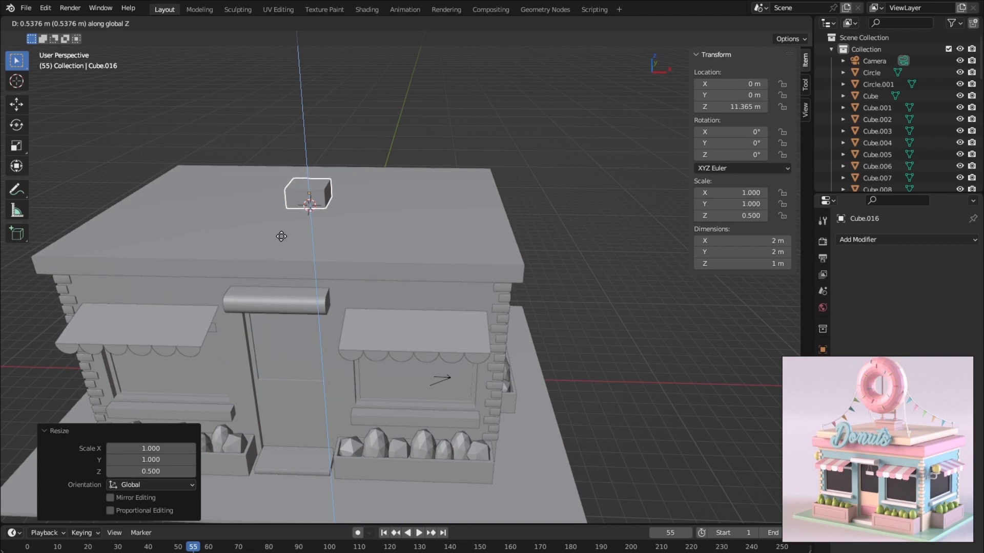
{"action": "left_click", "coordinate": [281, 236]}
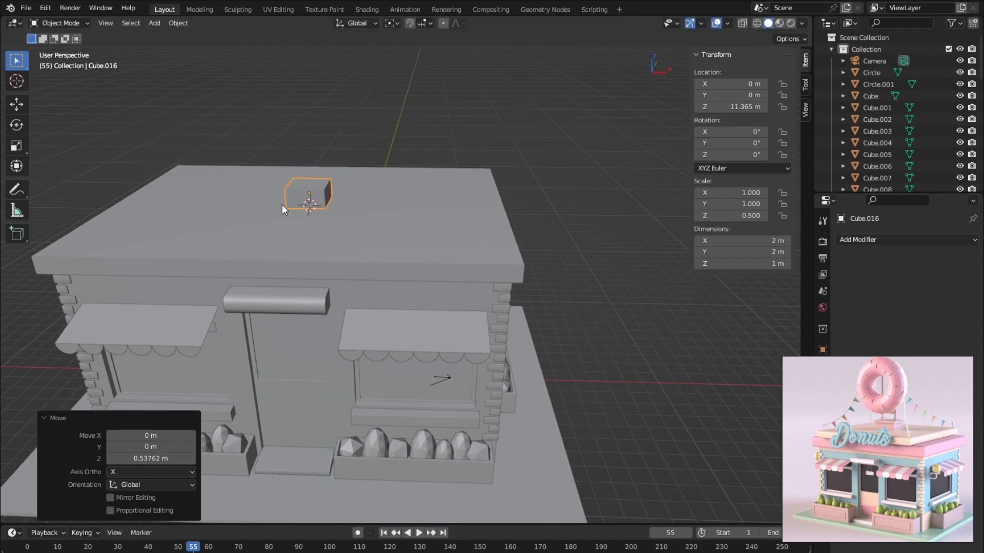
{"action": "scroll", "coordinate": [287, 174], "scroll_direction": "up", "scroll_amount": 8}
{"action": "middle_click_drag", "start_coordinate": [310, 174], "coordinate": [317, 197]}
{"action": "middle_click_drag", "start_coordinate": [244, 161], "coordinate": [292, 231], "text": "shift"}
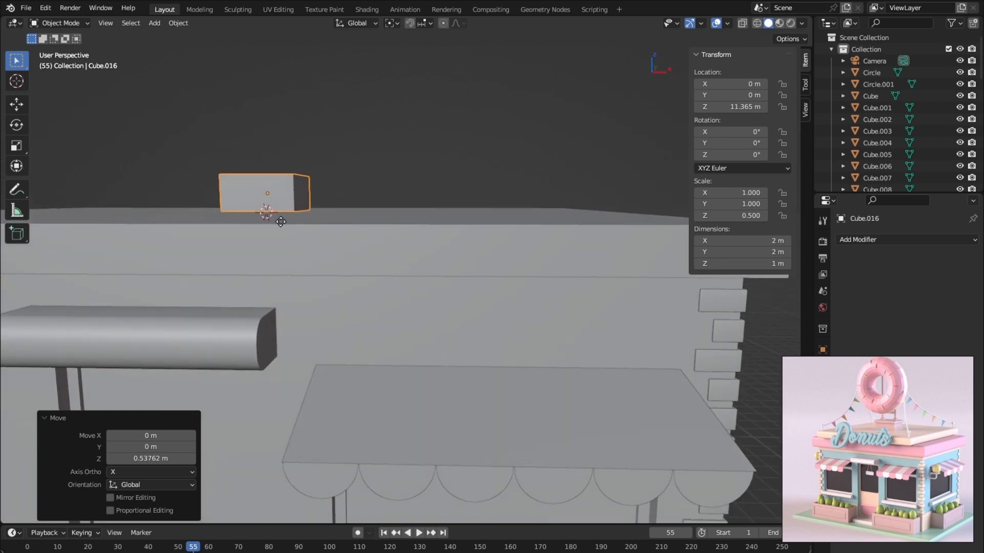
{"action": "key", "text": "g"}
{"action": "key", "text": "z"}
{"action": "left_click", "coordinate": [281, 224]}
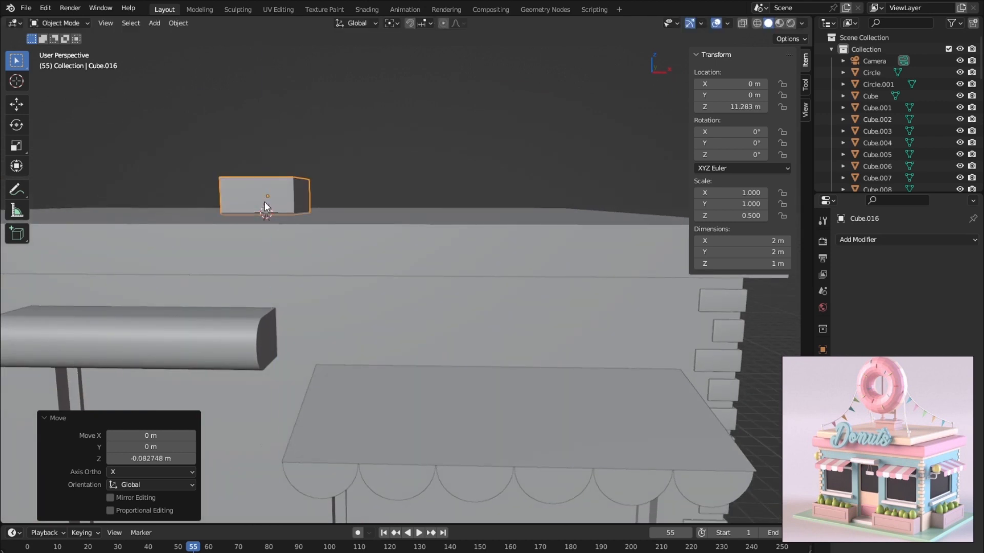
Step: Widen the roof cube by about 1.662 in X and Y only, making it about 3.32 m square
{"action": "middle_click_drag", "start_coordinate": [264, 201], "coordinate": [273, 226]}
{"action": "scroll", "coordinate": [315, 236], "scroll_direction": "down", "scroll_amount": 3}
{"action": "scroll", "coordinate": [288, 274], "scroll_direction": "up", "scroll_amount": 1}
{"action": "middle_click_drag", "start_coordinate": [288, 275], "coordinate": [358, 320]}
{"action": "scroll", "coordinate": [323, 214], "scroll_direction": "up", "scroll_amount": 5}
{"action": "scroll", "coordinate": [327, 314], "scroll_direction": "down", "scroll_amount": 3}
{"action": "key", "text": "s"}
{"action": "key", "text": "shift+z"}
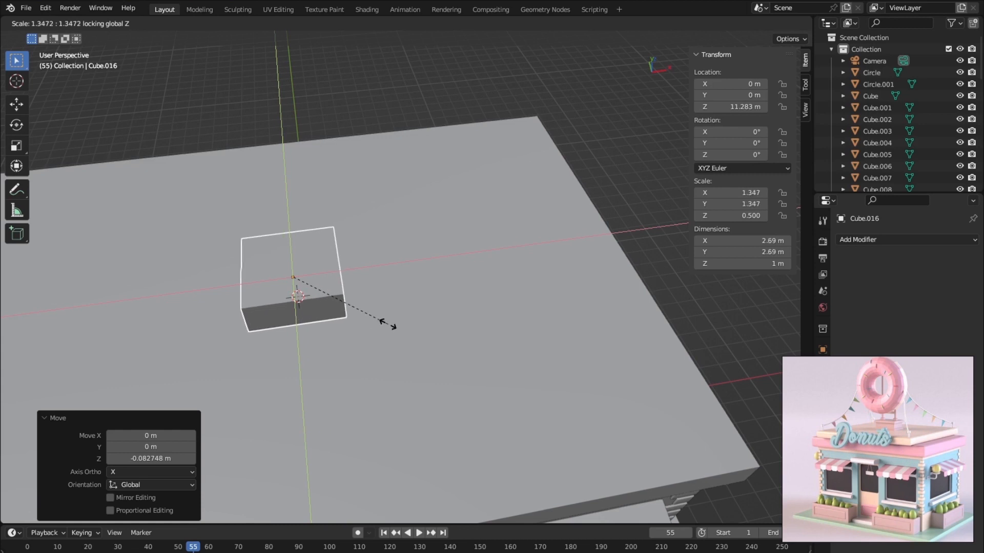
{"action": "left_click", "coordinate": [416, 332]}
Step: Duplicate the roof block about 0.742 m upward along Z and flatten the copy to about 0.177 m thick
{"action": "middle_click_drag", "start_coordinate": [372, 339], "coordinate": [363, 316]}
{"action": "key", "text": "shift+d"}
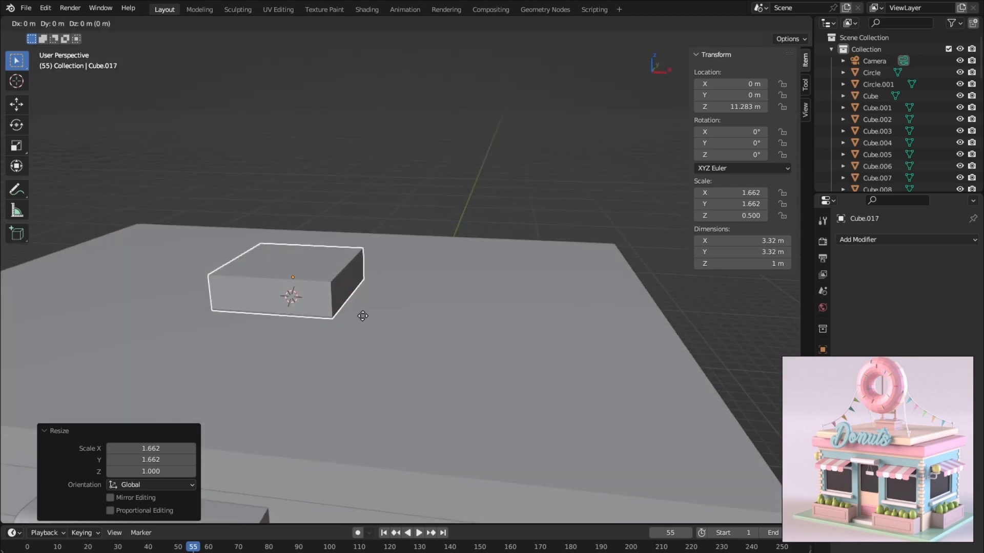
{"action": "key", "text": "z"}
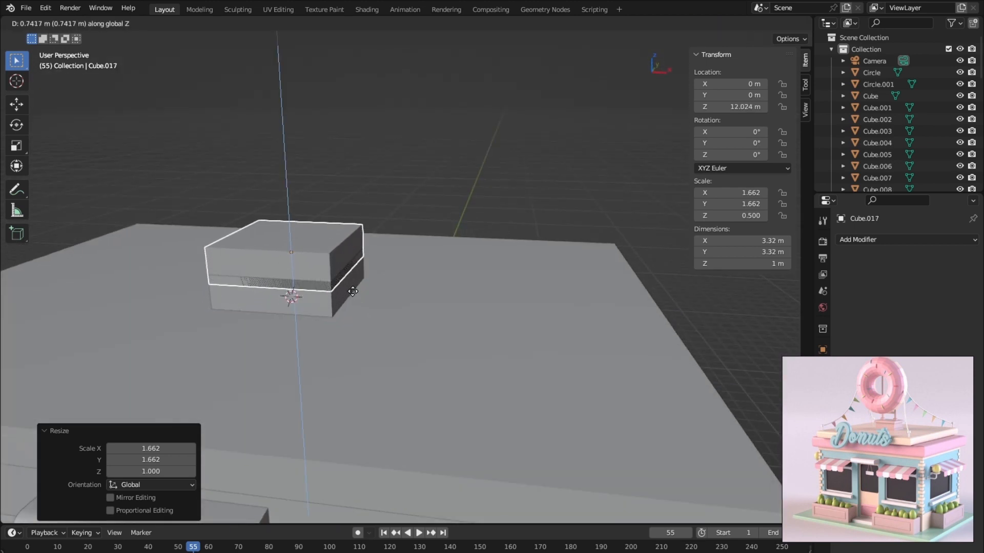
{"action": "left_click", "coordinate": [353, 291]}
{"action": "middle_click_drag", "start_coordinate": [340, 303], "coordinate": [349, 302]}
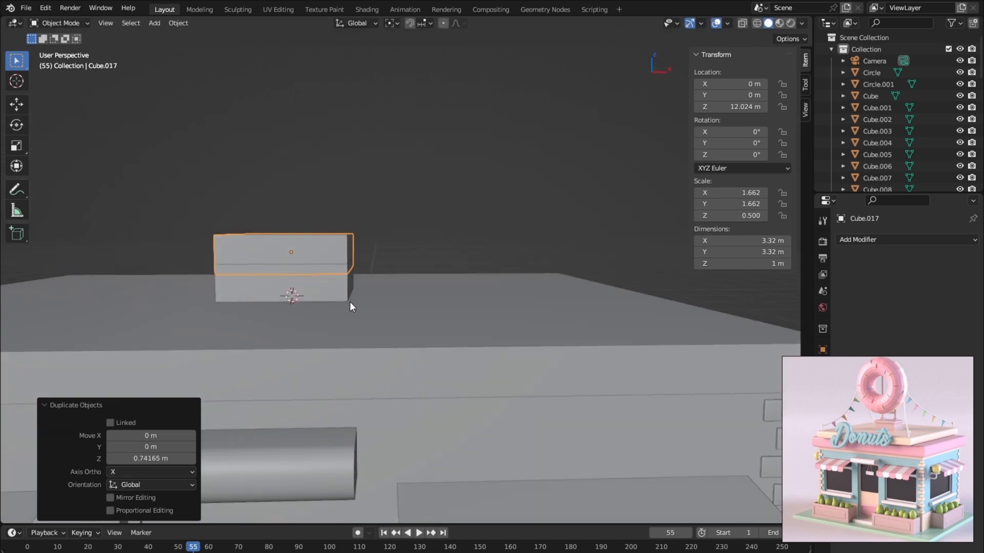
{"action": "key", "text": "s"}
{"action": "key", "text": "z"}
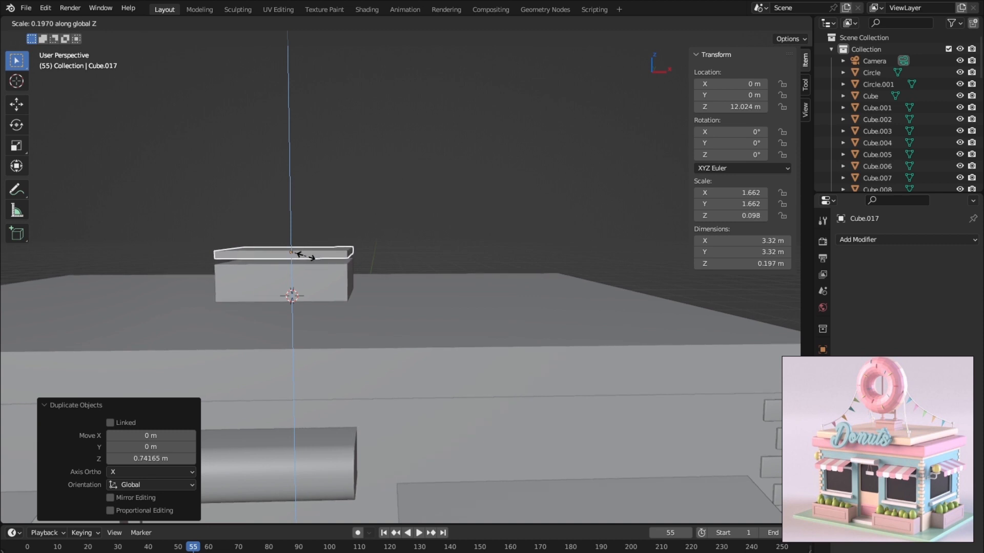
{"action": "left_click", "coordinate": [305, 255]}
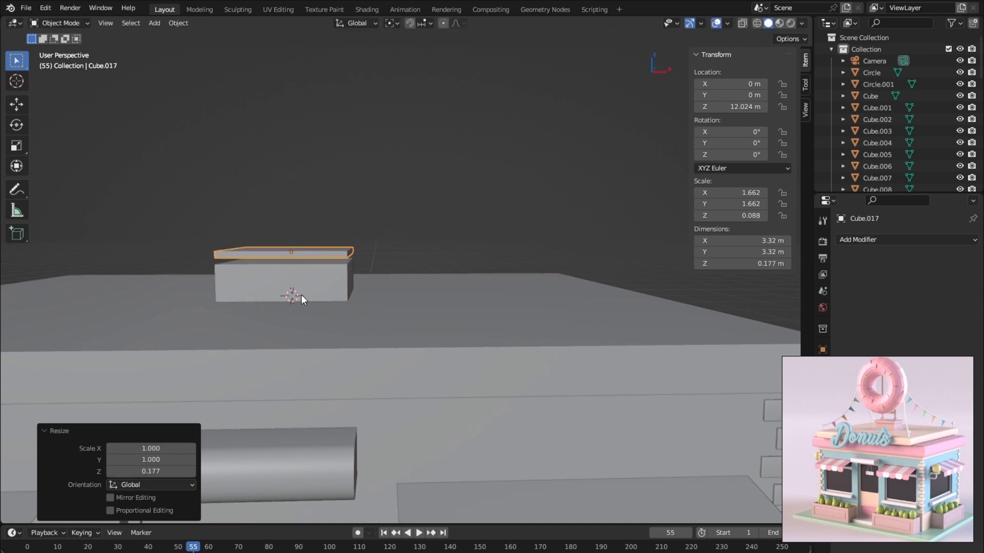
Step: Lower the thin slab about 0.185 m along Z so it rests on top of the roof block
{"action": "key", "text": "g"}
{"action": "key", "text": "z"}
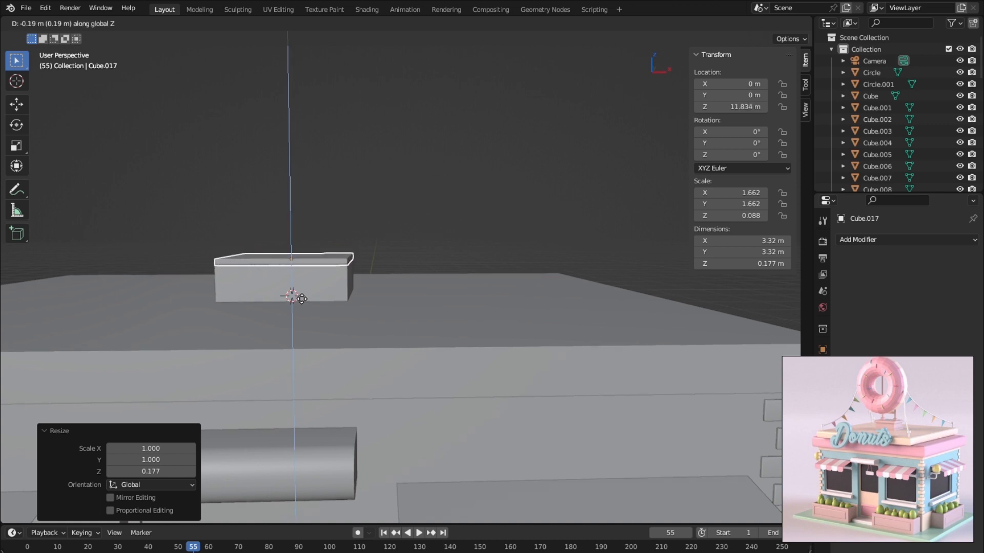
{"action": "left_click", "coordinate": [303, 298]}
Step: Shrink the thin slab by about 0.967 in X and Y only, insetting it from the block's edges
{"action": "middle_click_drag", "start_coordinate": [297, 281], "coordinate": [289, 295]}
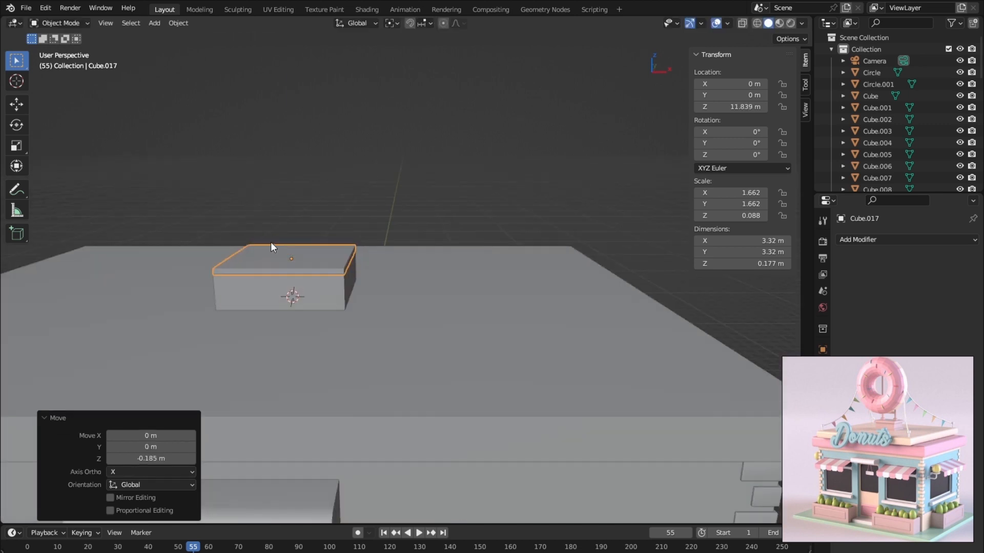
{"action": "scroll", "coordinate": [271, 241], "scroll_direction": "up", "scroll_amount": 3}
{"action": "middle_click_drag", "start_coordinate": [349, 250], "coordinate": [333, 323], "text": "shift"}
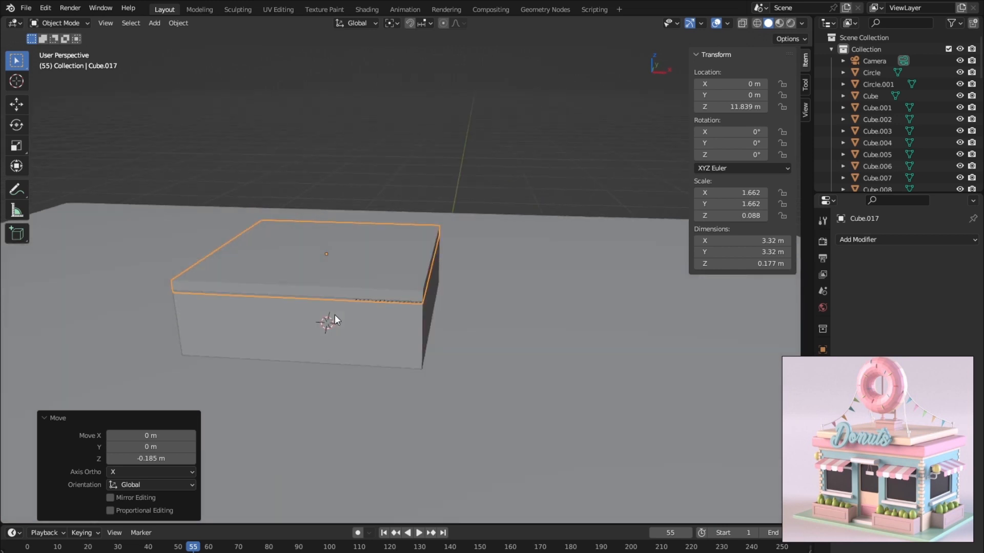
{"action": "key", "text": "s"}
{"action": "key", "text": "shift+z"}
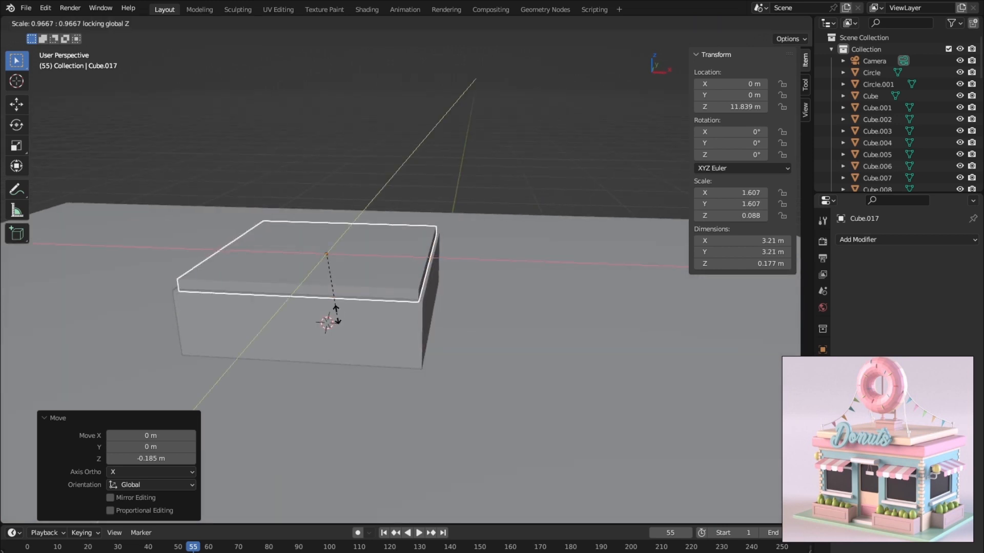
{"action": "left_click", "coordinate": [337, 315]}
{"action": "middle_click_drag", "start_coordinate": [315, 324], "coordinate": [337, 334]}
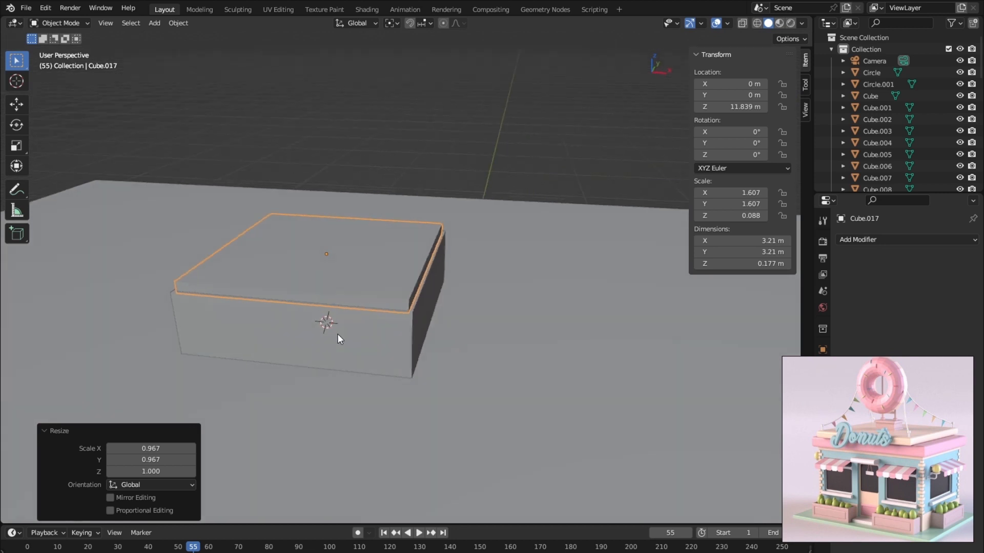
Step: Examine the lower roof block in Edit Mode from several angles and compare the rooftop with the reference image
{"action": "left_click", "coordinate": [337, 334]}
{"action": "key", "text": "Tab"}
{"action": "middle_click_drag", "start_coordinate": [322, 233], "coordinate": [334, 214]}
{"action": "scroll", "coordinate": [336, 215], "scroll_direction": "down", "scroll_amount": 2}
{"action": "middle_click_drag", "start_coordinate": [407, 311], "coordinate": [313, 319]}
{"action": "scroll", "coordinate": [375, 305], "scroll_direction": "down", "scroll_amount": 2}
{"action": "scroll", "coordinate": [389, 319], "scroll_direction": "down", "scroll_amount": 3}
{"action": "middle_click_drag", "start_coordinate": [297, 354], "coordinate": [243, 277]}
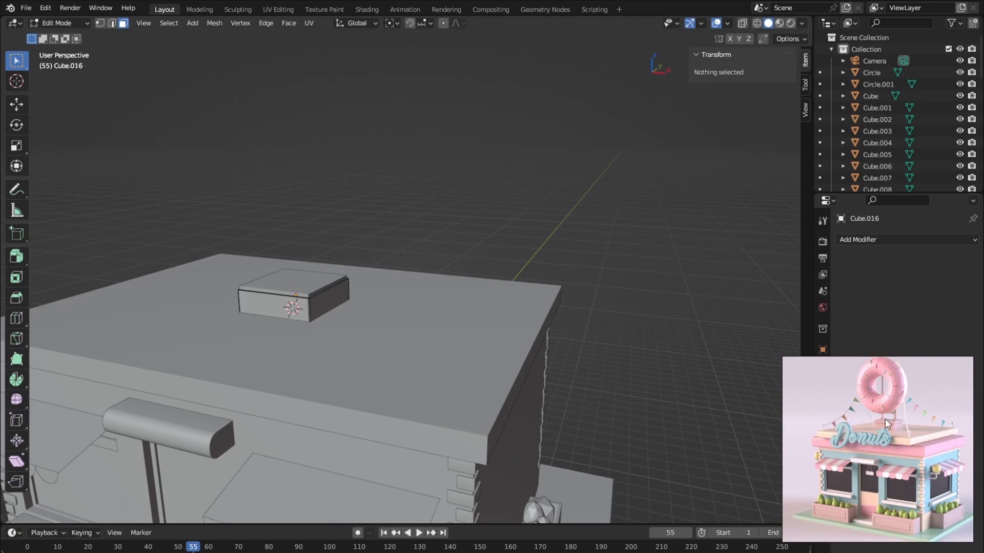
{"action": "middle_click_drag", "start_coordinate": [277, 343], "coordinate": [274, 279]}
{"action": "key", "text": "Tab"}
Step: Add a cylinder at the 3D cursor and thin it in X and Y only to about 0.203 m in diameter
{"action": "left_click", "coordinate": [388, 205]}
{"action": "key", "text": "shift+a"}
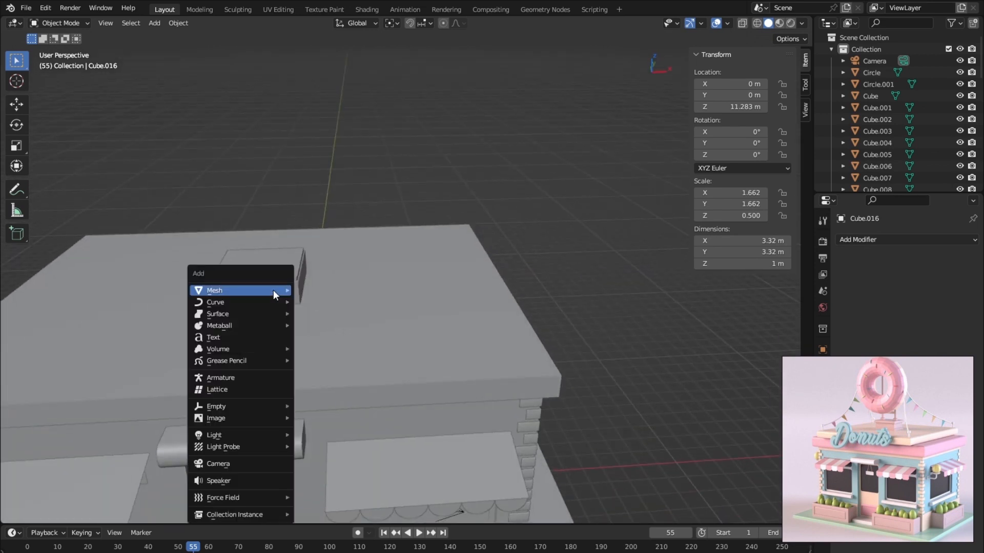
{"action": "mouse_move", "coordinate": [275, 291]}
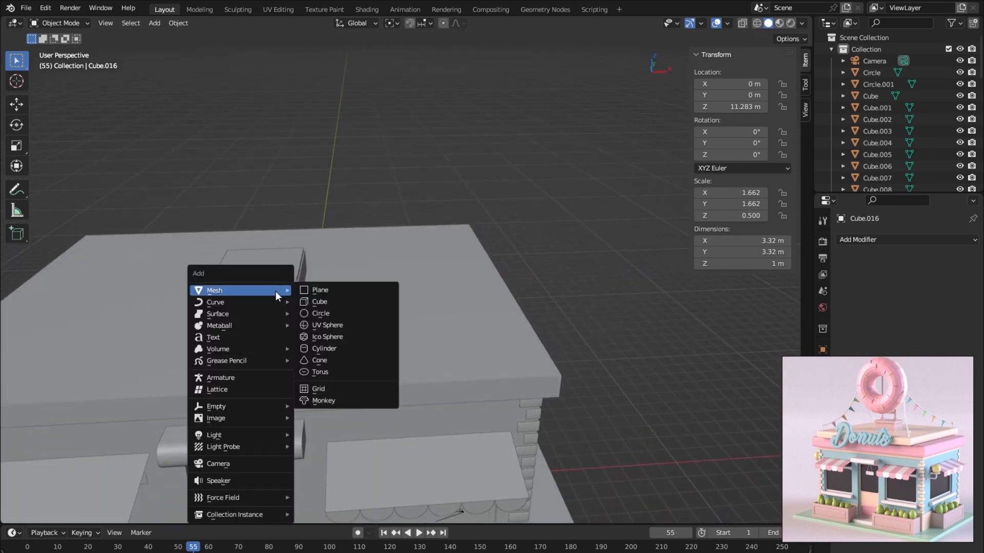
{"action": "left_click", "coordinate": [323, 348]}
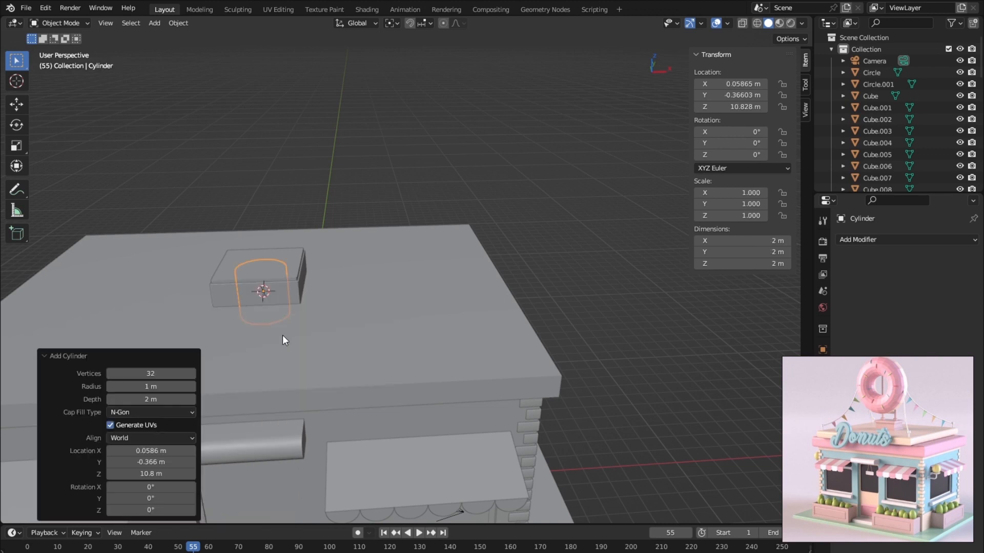
{"action": "key", "text": "s"}
{"action": "key", "text": "shift+z"}
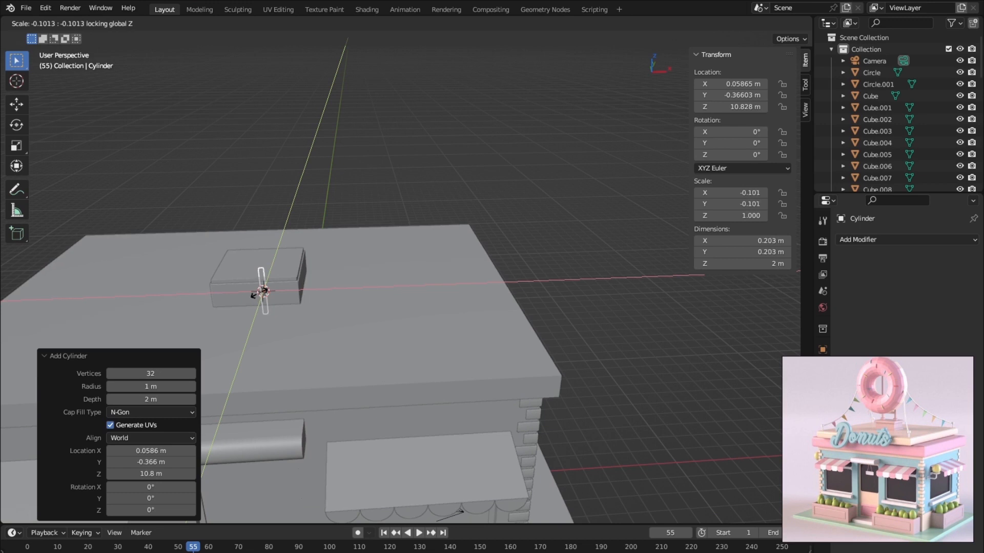
{"action": "left_click", "coordinate": [255, 294]}
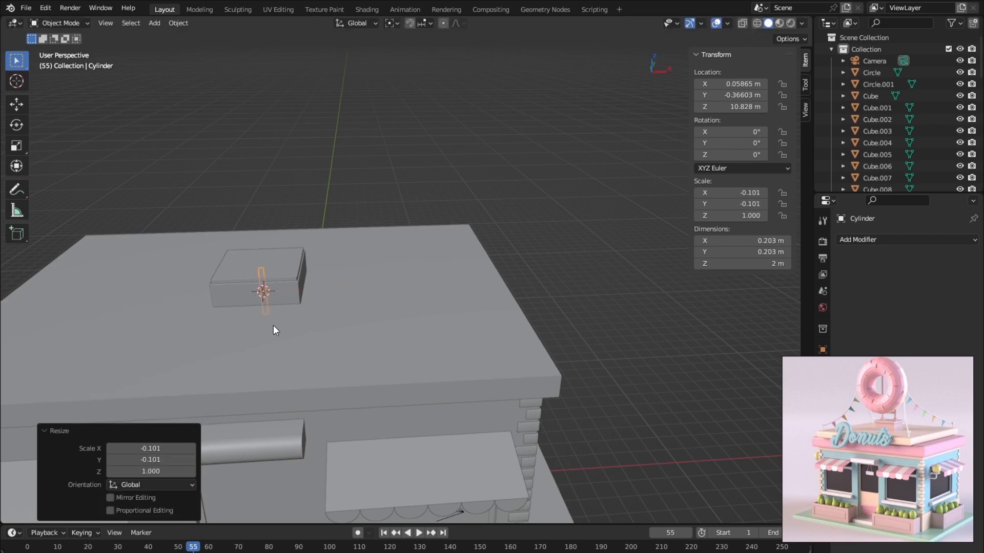
Step: In top view, move the thin cylinder to about X 0.974 m, Y 0.095 m and duplicate it in place
{"action": "key", "text": "KP_7"}
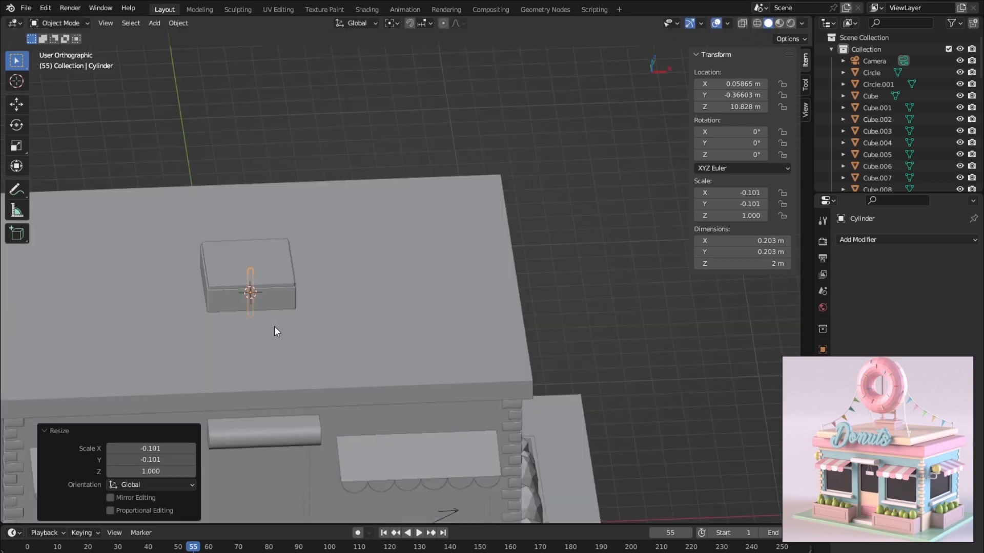
{"action": "middle_click_drag", "start_coordinate": [257, 308], "coordinate": [378, 284], "text": "shift"}
{"action": "scroll", "coordinate": [378, 285], "scroll_direction": "up", "scroll_amount": 6}
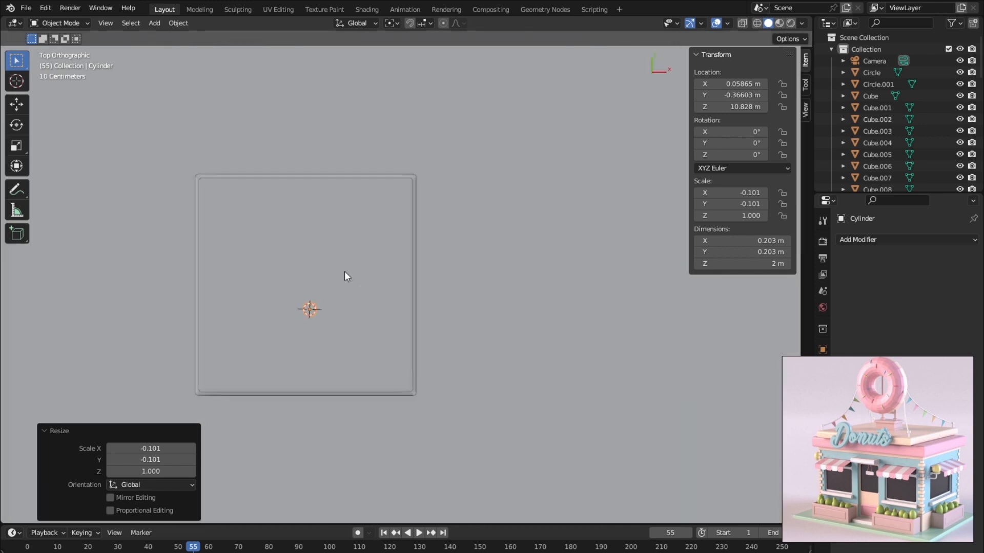
{"action": "middle_click_drag", "start_coordinate": [314, 292], "coordinate": [394, 294], "text": "shift"}
{"action": "key", "text": "g"}
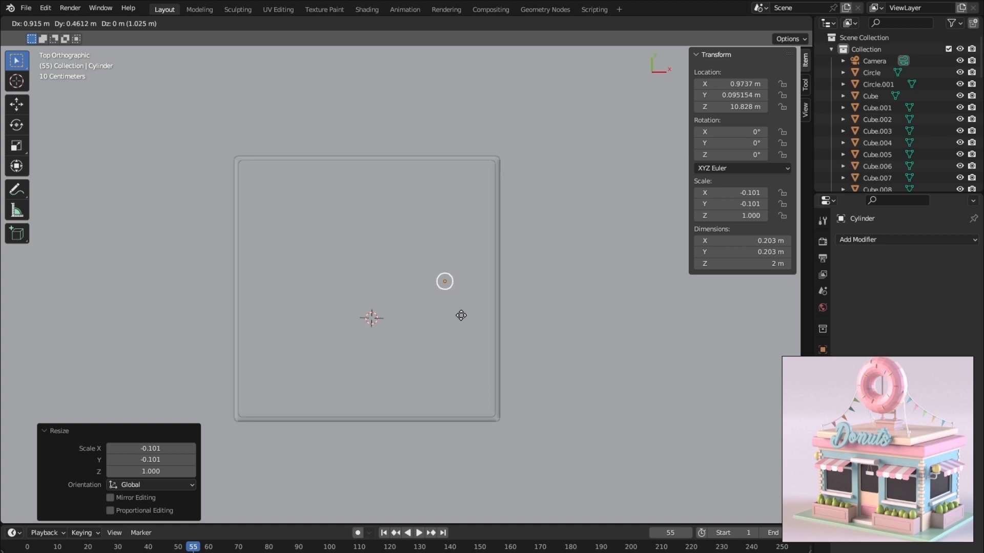
{"action": "left_click", "coordinate": [460, 317]}
{"action": "key", "text": "shift+d"}
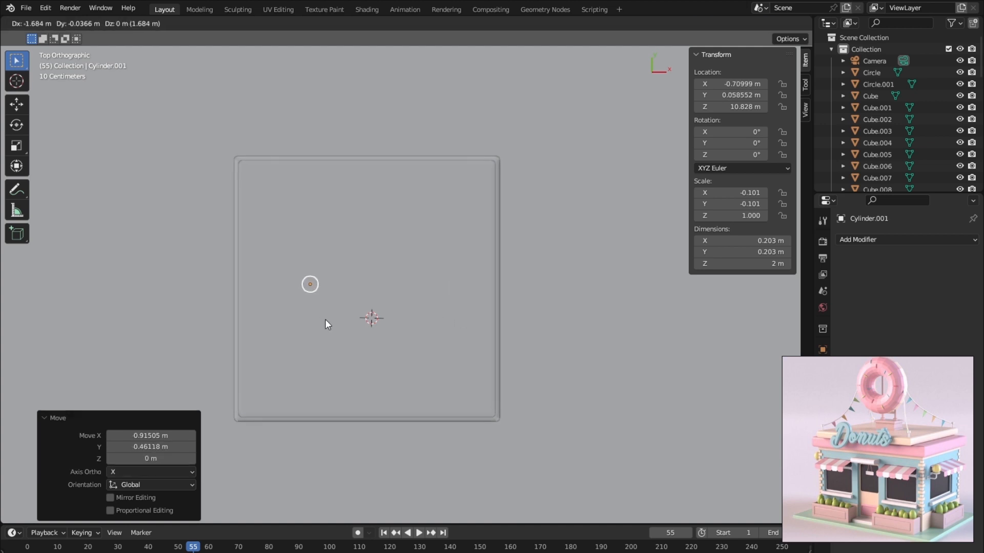
{"action": "right_click", "coordinate": [328, 319]}
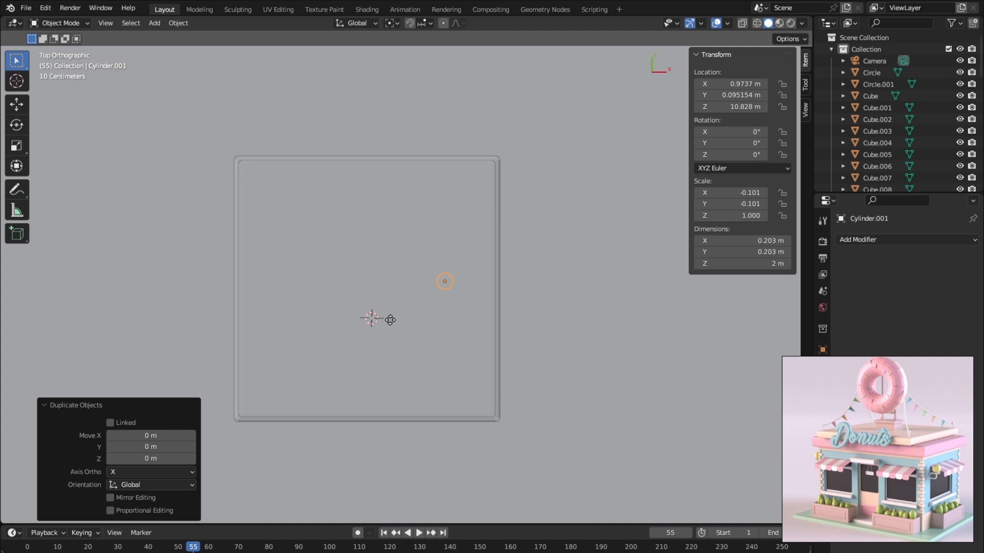
{"action": "key", "text": "shift+d"}
{"action": "left_click", "coordinate": [260, 322]}
{"action": "key", "text": "ctrl+z"}
{"action": "middle_click_drag", "start_coordinate": [394, 411], "coordinate": [389, 313]}
{"action": "key", "text": "shift+d"}
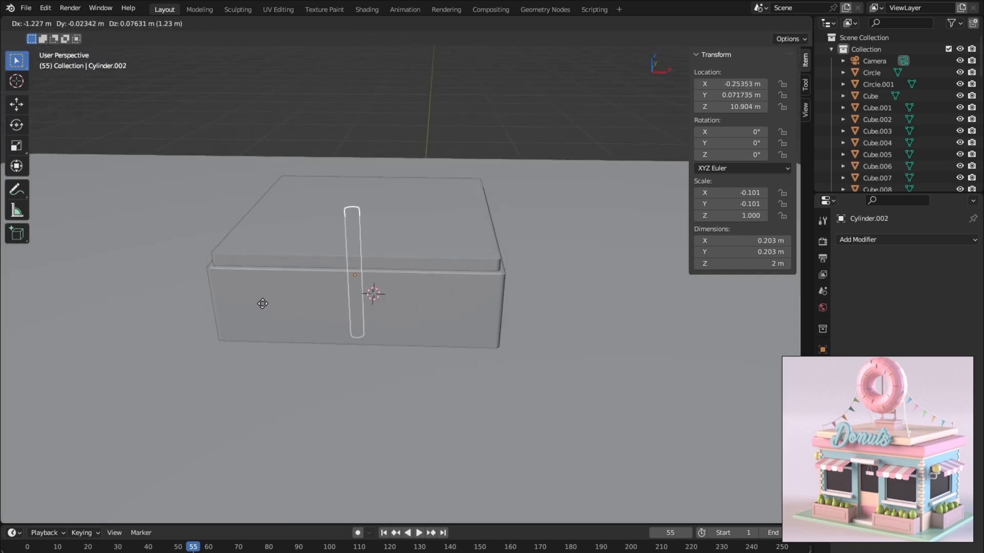
{"action": "left_click", "coordinate": [262, 304]}
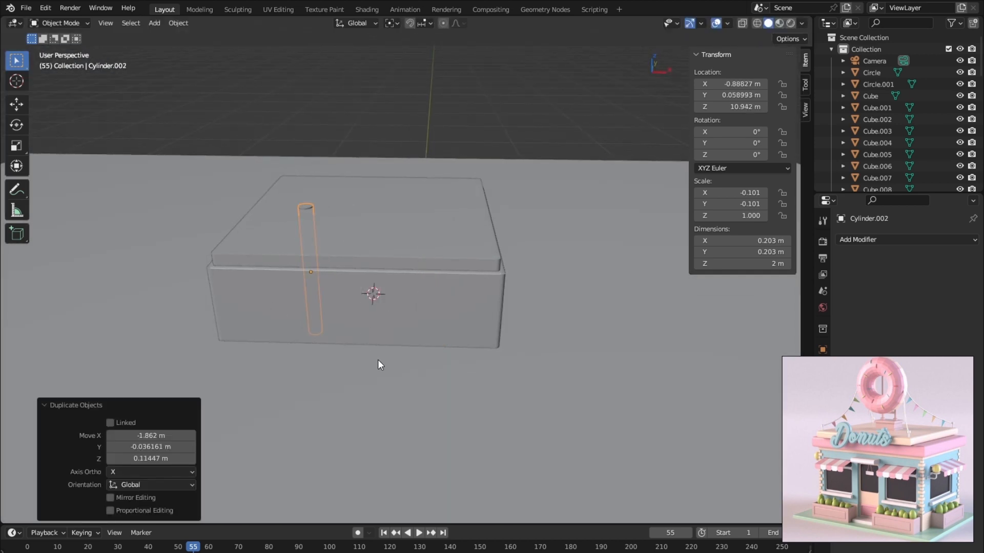
{"action": "middle_click_drag", "start_coordinate": [378, 363], "coordinate": [376, 375]}
{"action": "key", "text": "g"}
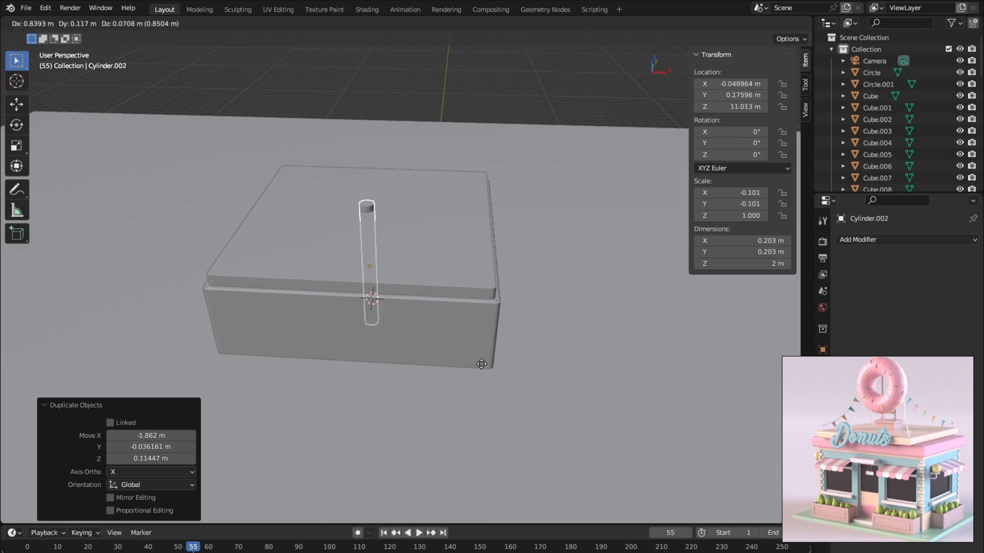
{"action": "right_click", "coordinate": [457, 364]}
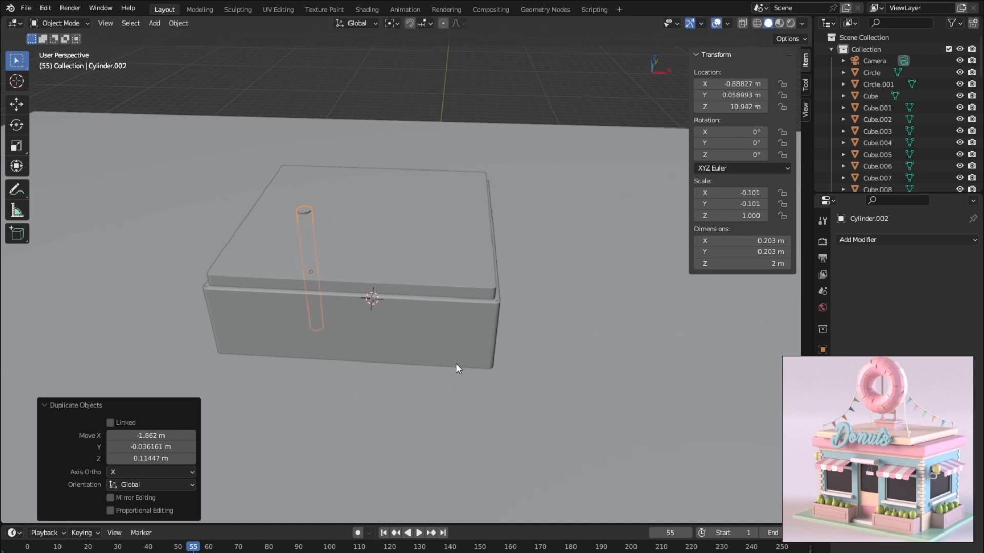
{"action": "key", "text": "ctrl+z"}
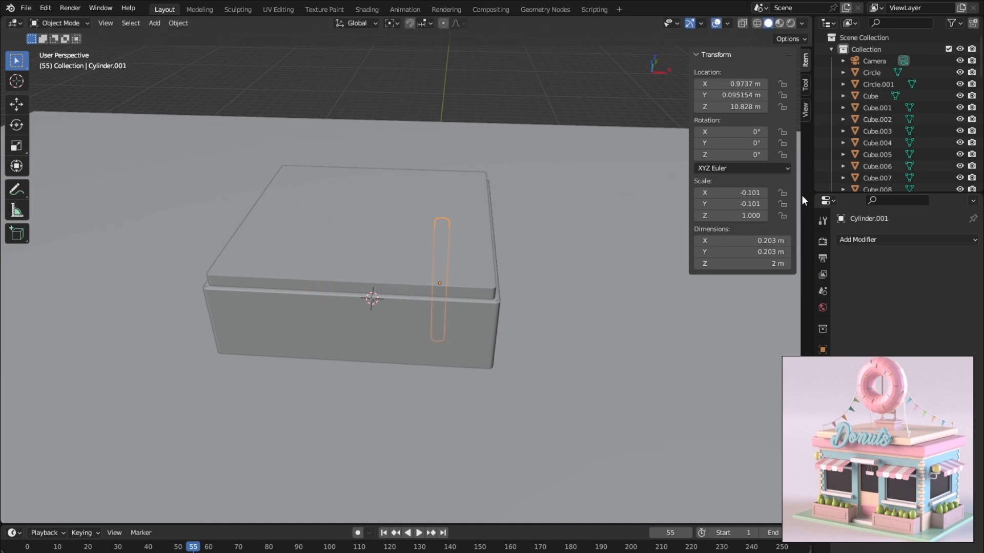
{"action": "scroll", "coordinate": [894, 142], "scroll_direction": "down", "scroll_amount": 8}
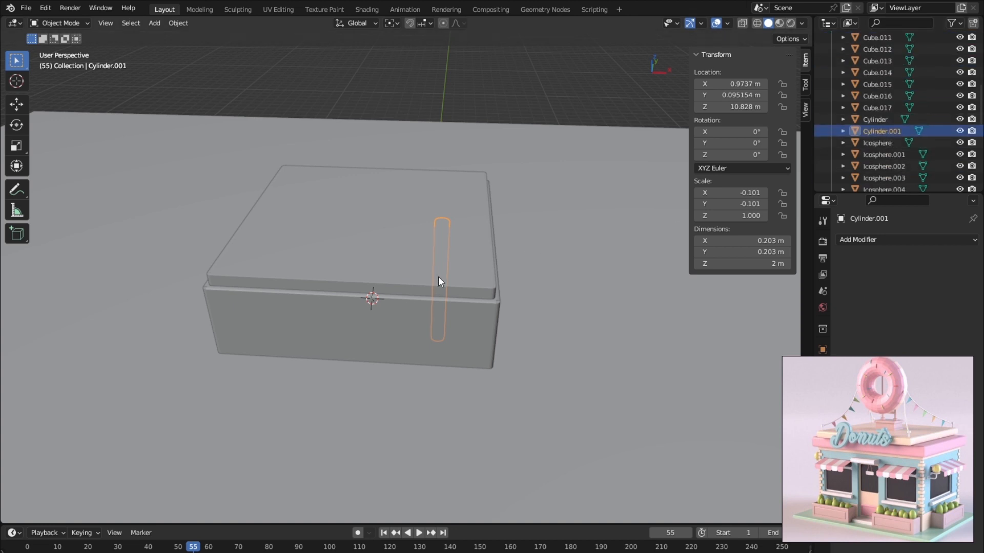
{"action": "key", "text": "shift+d"}
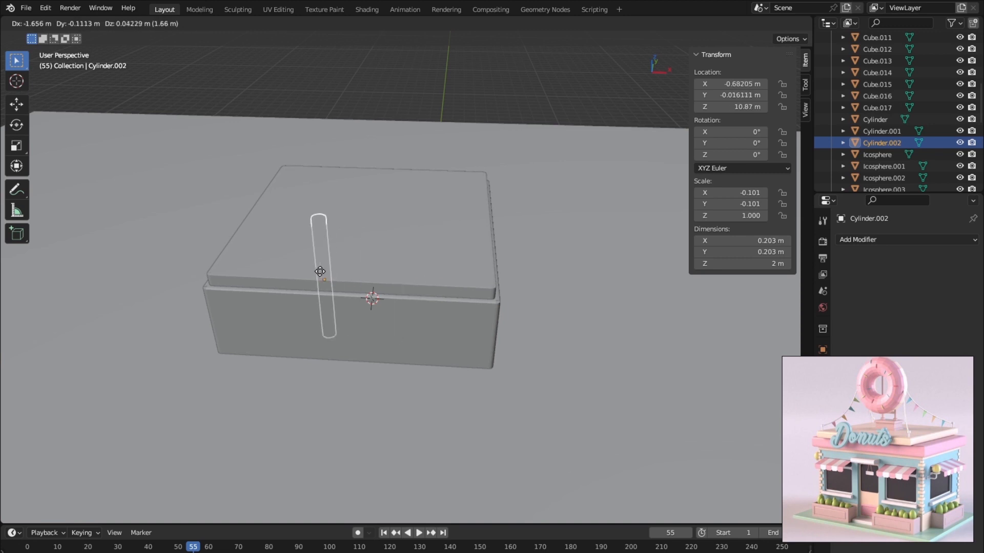
{"action": "left_click", "coordinate": [306, 251]}
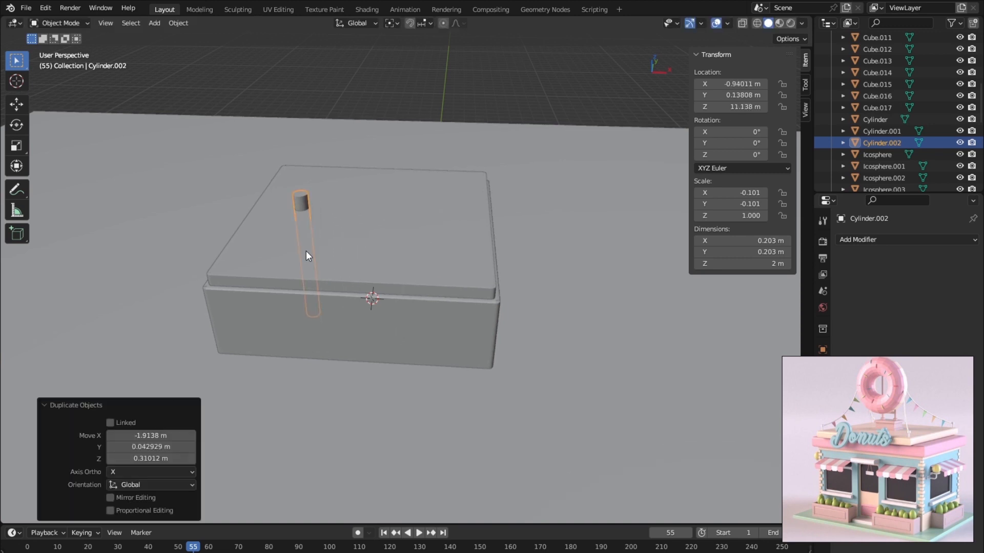
{"action": "left_click", "coordinate": [893, 131]}
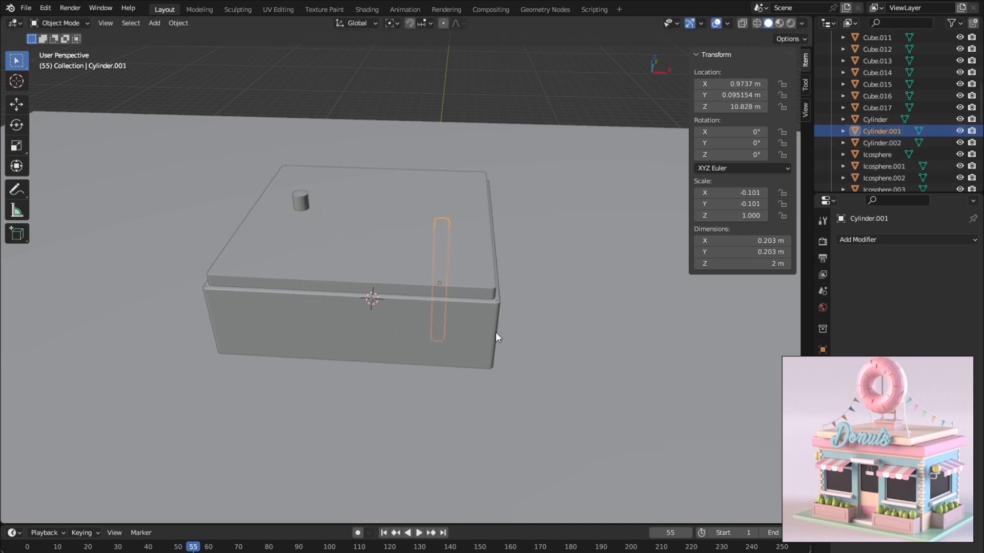
{"action": "mouse_move", "coordinate": [496, 332]}
{"action": "middle_mouse_down"}
{"action": "mouse_move", "coordinate": [426, 272]}
{"action": "mouse_move", "coordinate": [445, 327]}
{"action": "mouse_move", "coordinate": [494, 316]}
{"action": "middle_mouse_up"}
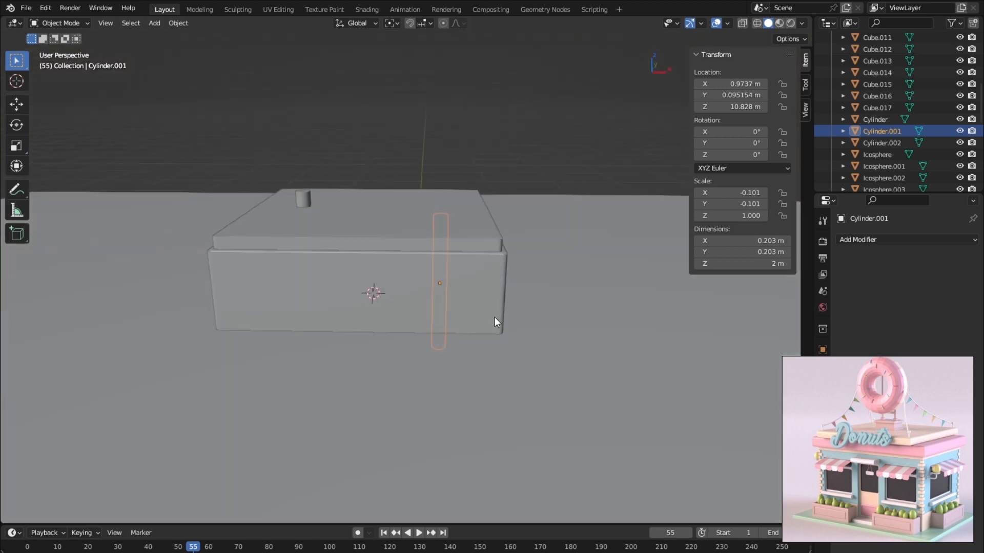
{"action": "left_click", "coordinate": [426, 315]}
{"action": "key", "text": "ctrl+z"}
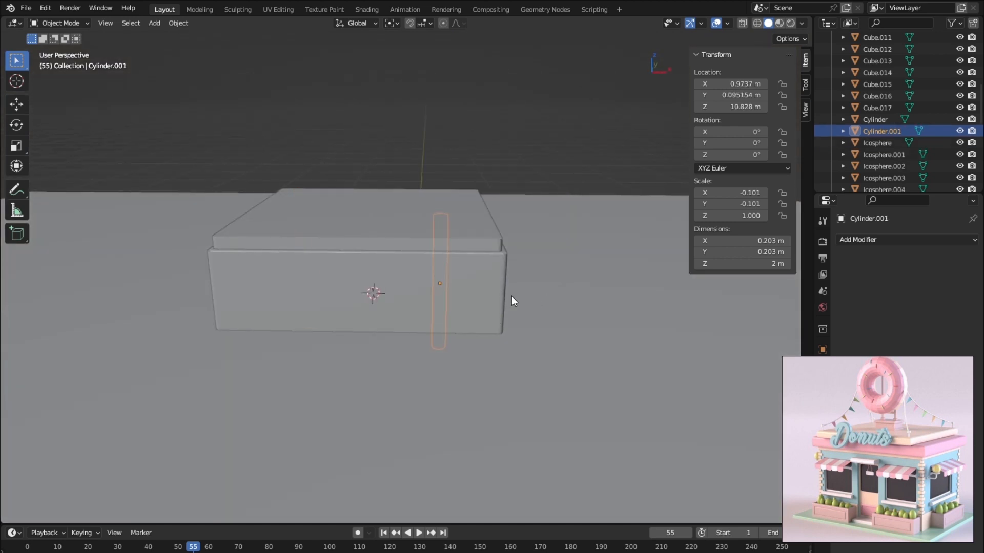
Step: Delete the duplicate thin cylinder that overlaps the original
{"action": "left_click", "coordinate": [875, 118]}
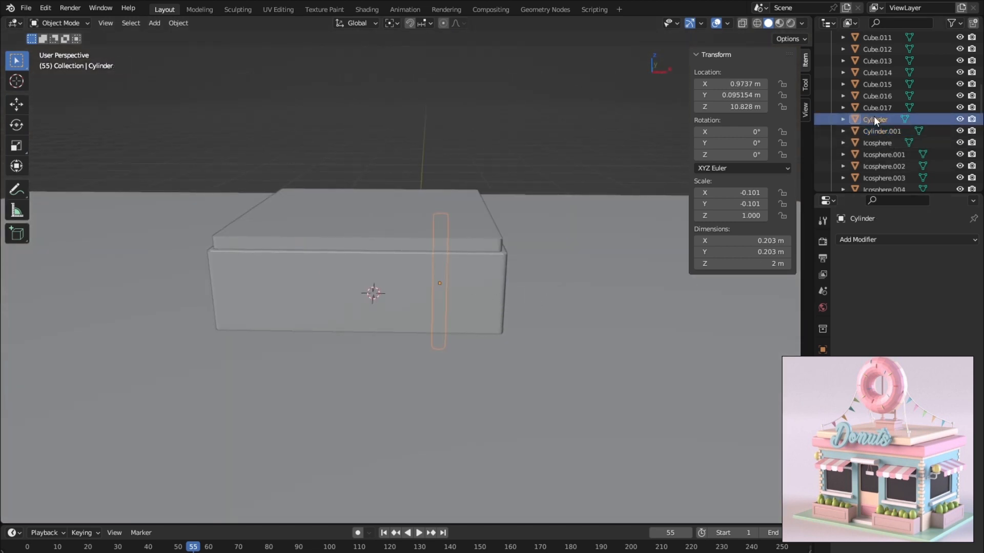
{"action": "left_click", "coordinate": [885, 134]}
{"action": "key", "text": "Delete"}
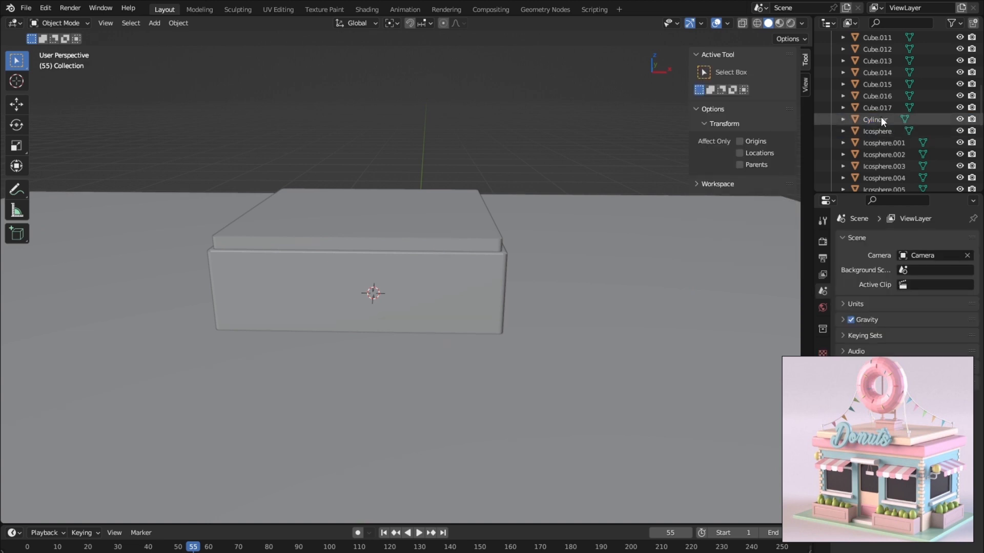
Step: Raise the remaining thin cylinder about 0.463 m along Z so it emerges through the roof slab
{"action": "left_click", "coordinate": [881, 117]}
{"action": "key", "text": "g"}
{"action": "key", "text": "z"}
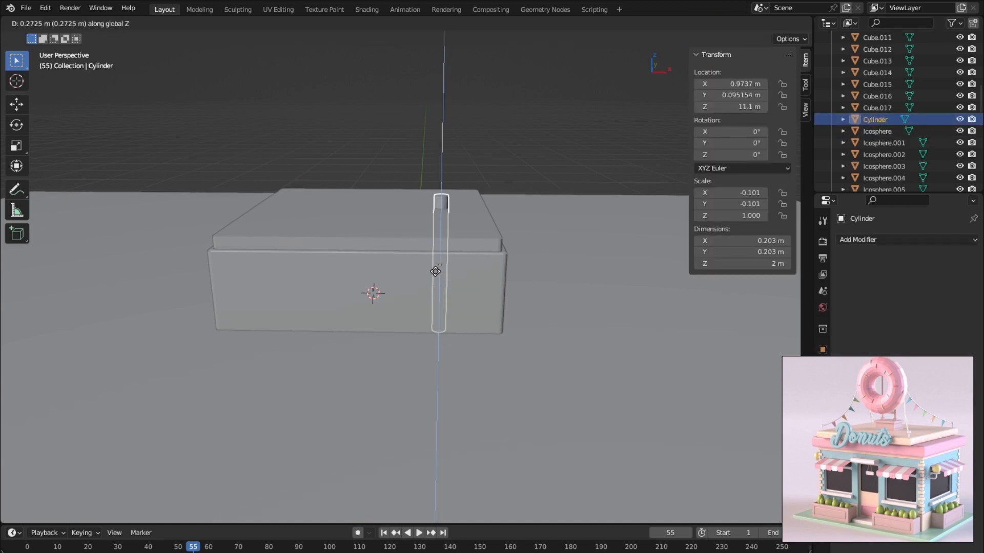
{"action": "left_click", "coordinate": [438, 258]}
Step: Duplicate the thin cylinder and shift the copy about -1.93 m along X to form a second pole
{"action": "key", "text": "KP_2"}
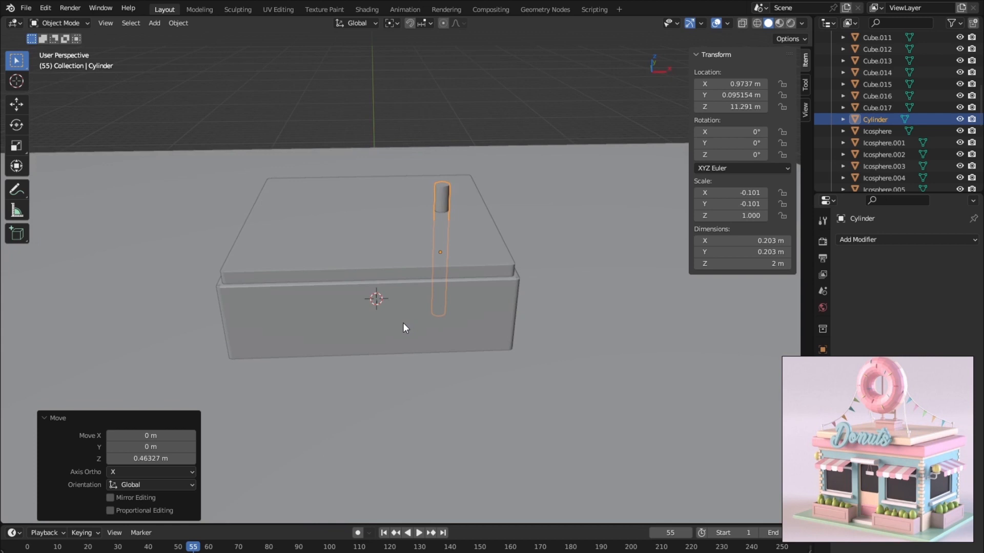
{"action": "key", "text": "shift+d"}
{"action": "key", "text": "x"}
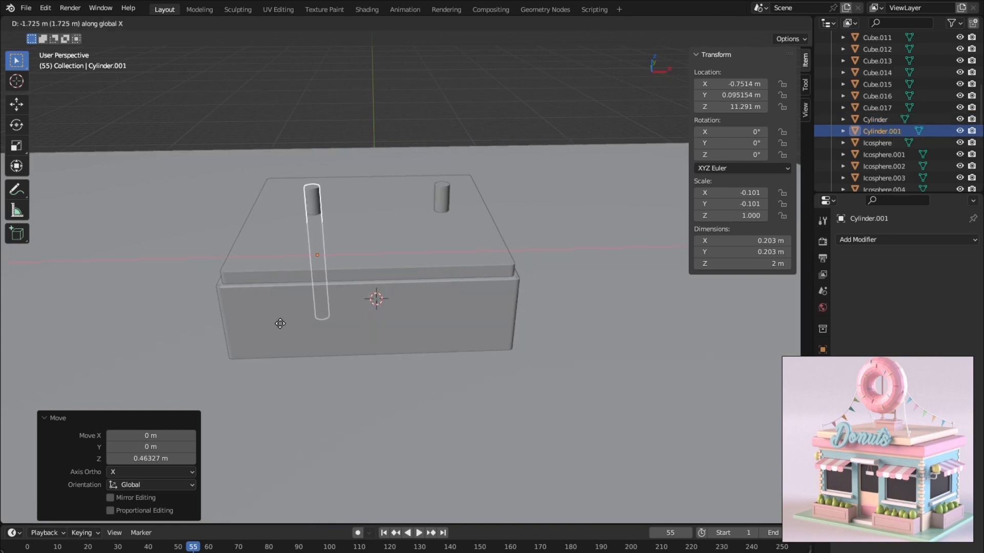
{"action": "left_click", "coordinate": [266, 322]}
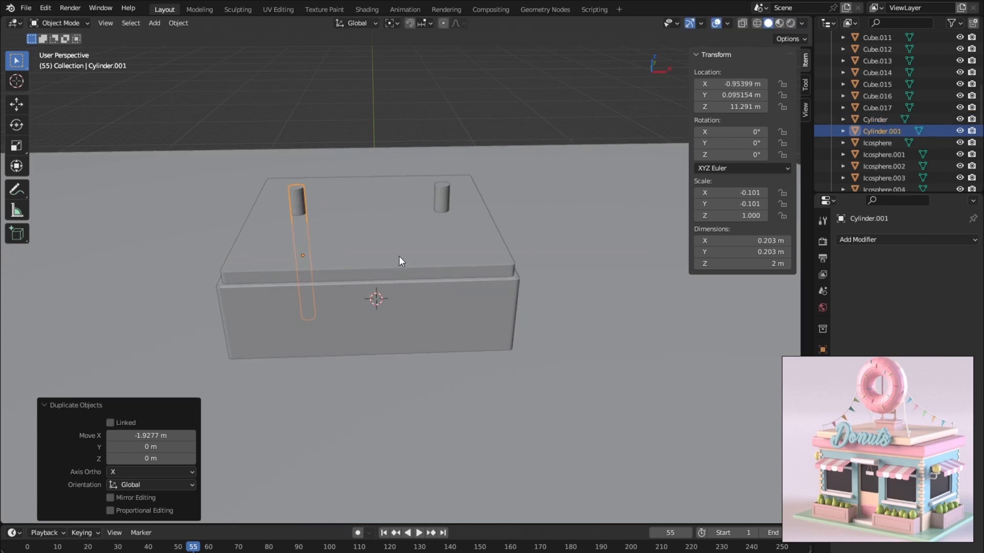
Step: Place the poles symmetrically by setting the original's X location to 1 m and the copy's to -1 m
{"action": "left_click", "coordinate": [444, 203]}
{"action": "left_click", "coordinate": [727, 83]}
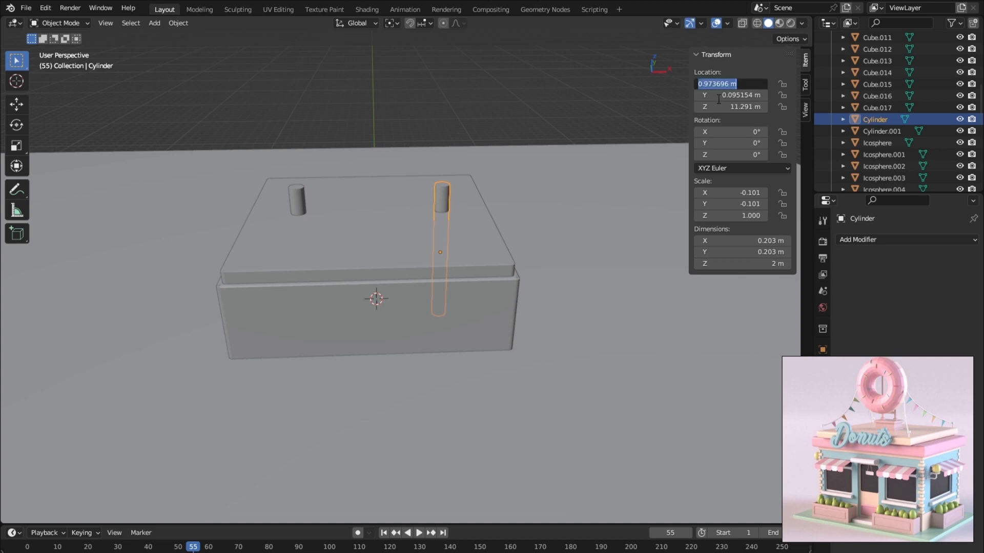
{"action": "type", "text": "1"}
{"action": "key", "text": "Return"}
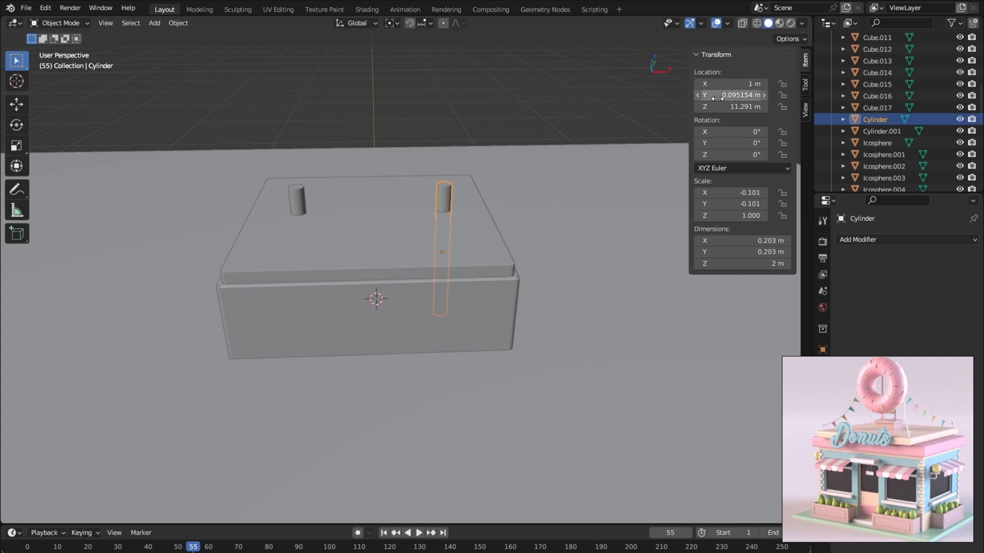
{"action": "left_click", "coordinate": [297, 198]}
{"action": "left_click", "coordinate": [738, 85]}
{"action": "type", "text": "-1"}
{"action": "key", "text": "Return"}
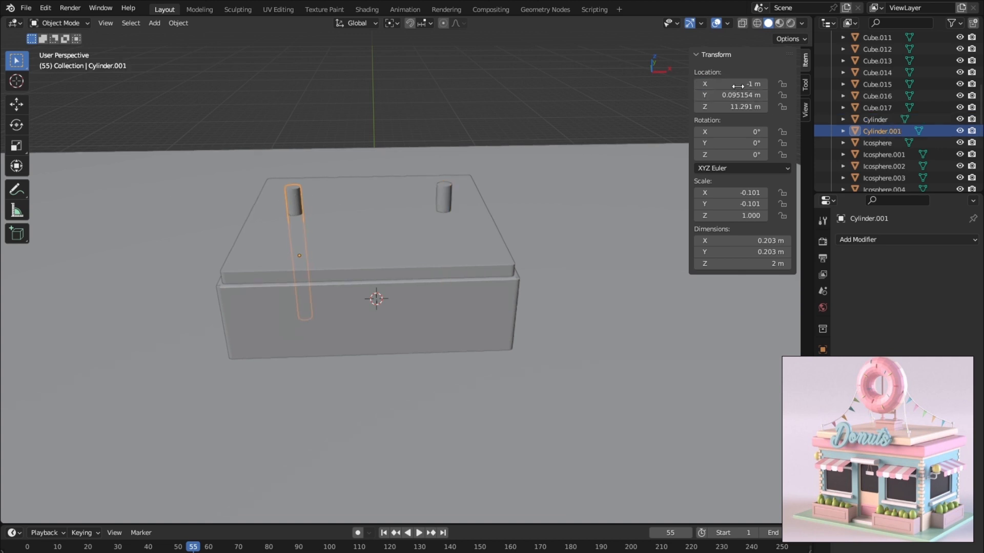
Step: Select both poles and raise them along Z to a height of about 12.66 m
{"action": "middle_click_drag", "start_coordinate": [626, 145], "coordinate": [438, 188]}
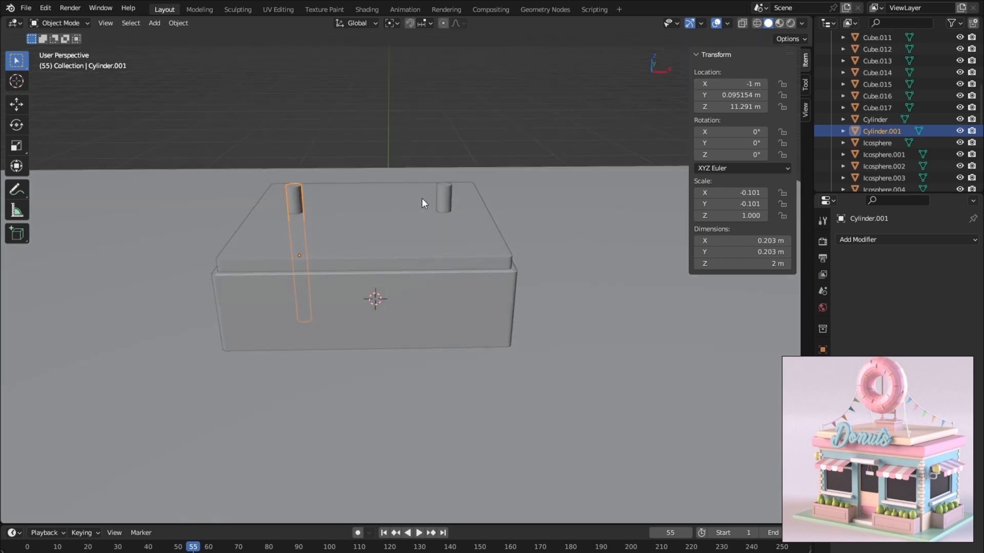
{"action": "left_click", "coordinate": [444, 198], "text": "shift"}
{"action": "left_click", "coordinate": [297, 197], "text": "shift"}
{"action": "key", "text": "g"}
{"action": "key", "text": "z"}
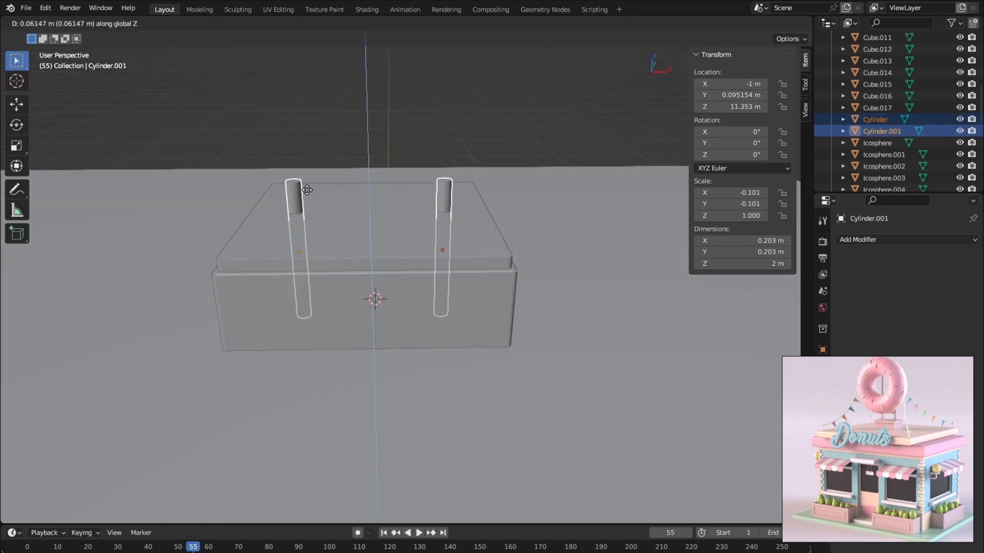
{"action": "left_click", "coordinate": [305, 135]}
Step: Apply auto smooth shading with a 30° angle to both poles
{"action": "middle_click_drag", "start_coordinate": [453, 222], "coordinate": [410, 221]}
{"action": "right_click", "coordinate": [408, 159]}
{"action": "left_click", "coordinate": [402, 166]}
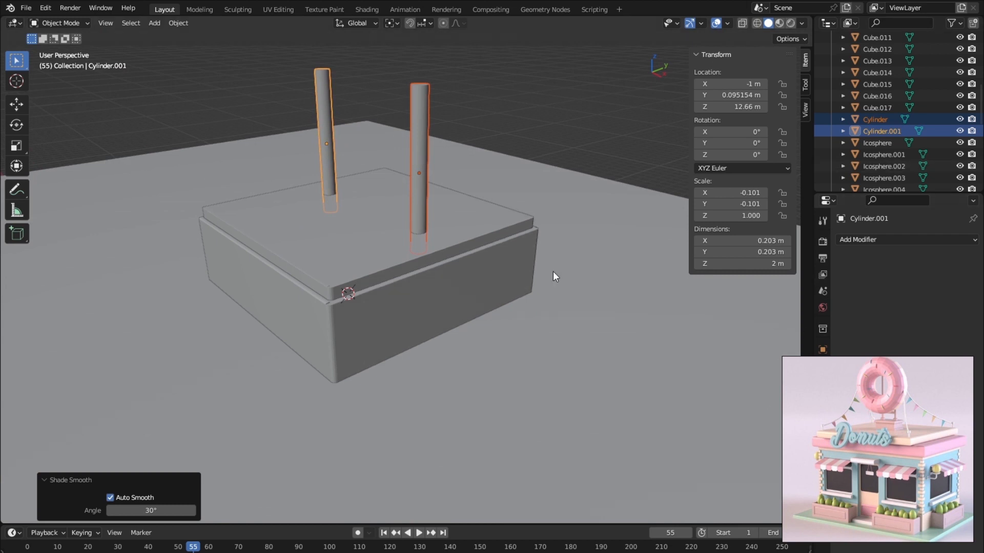
Step: Shorten both poles by a Z scale of about 0.554 and lower them about 0.232 m onto the roof slab
{"action": "key", "text": "s"}
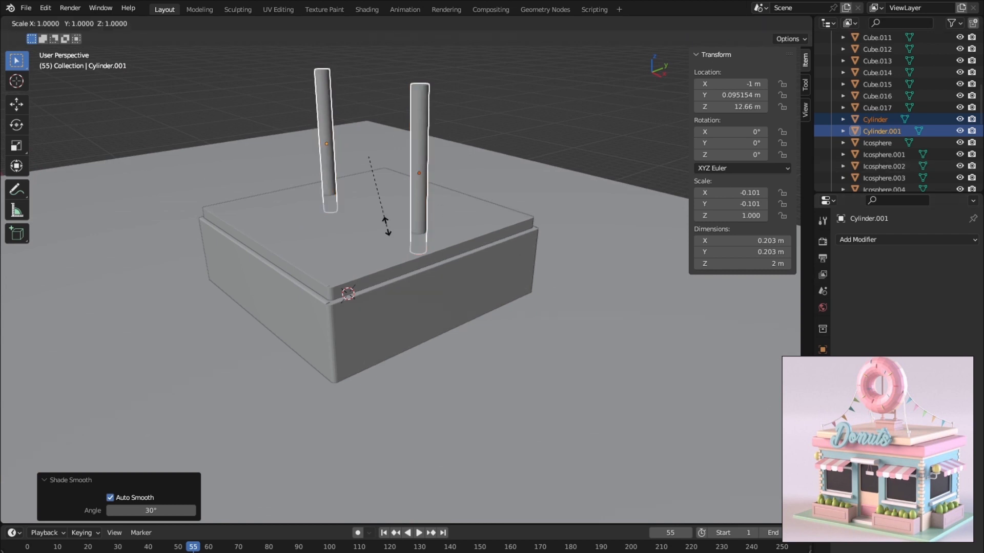
{"action": "key", "text": "z"}
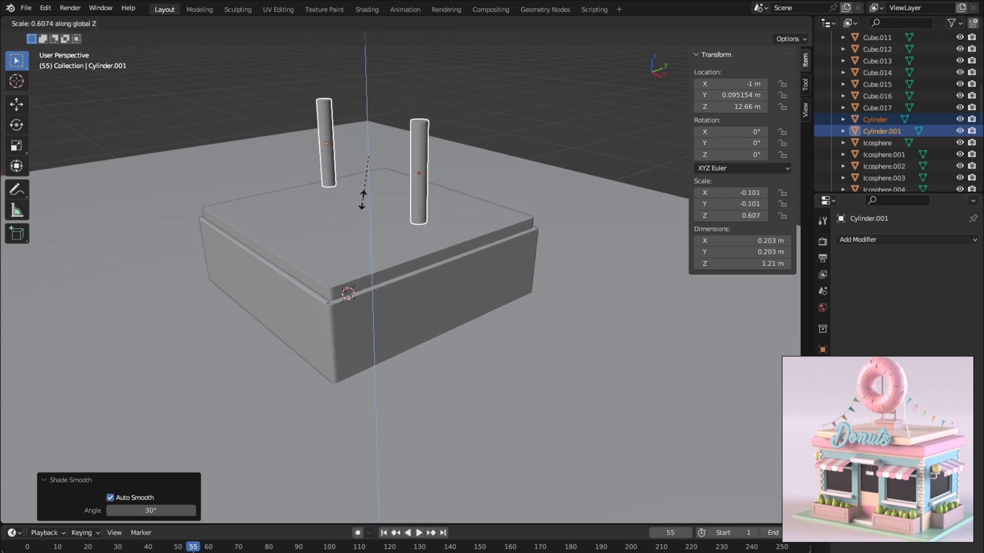
{"action": "left_click", "coordinate": [362, 197]}
{"action": "key", "text": "g"}
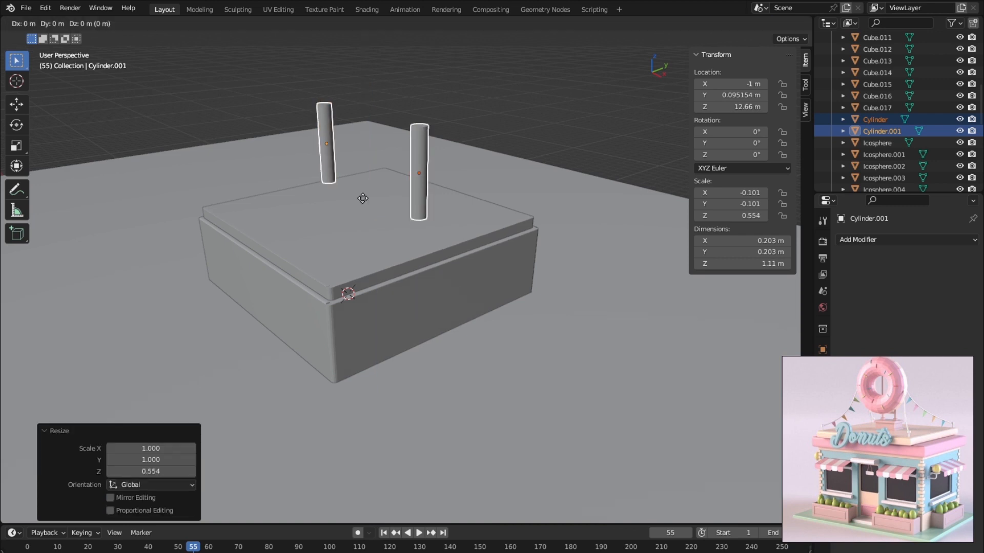
{"action": "key", "text": "z"}
{"action": "left_click", "coordinate": [359, 217]}
{"action": "middle_click_drag", "start_coordinate": [359, 216], "coordinate": [372, 236]}
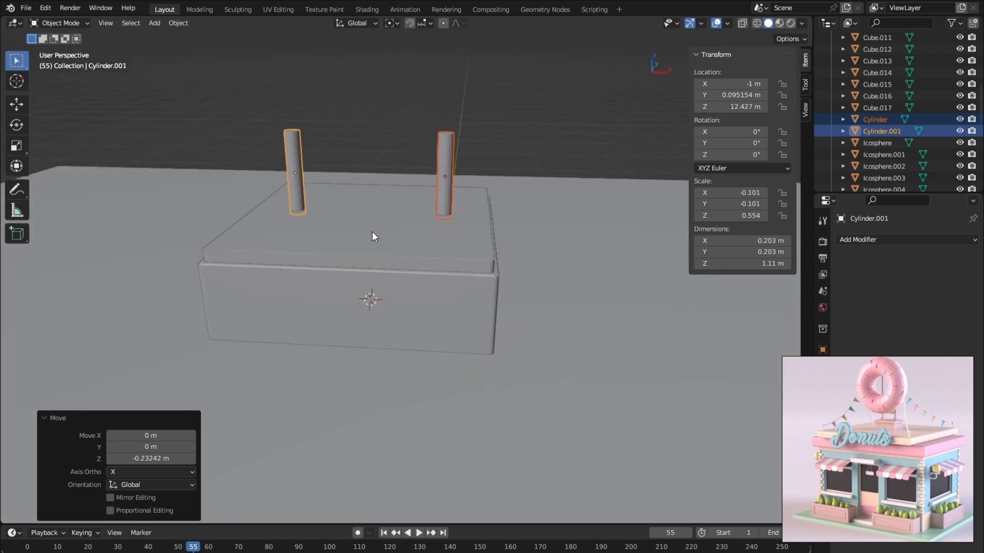
{"action": "left_click", "coordinate": [450, 153]}
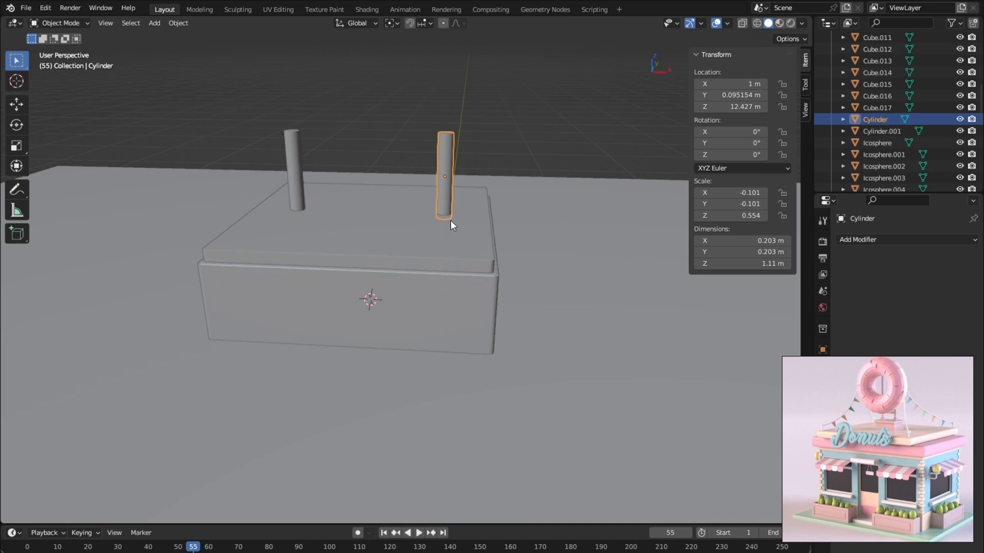
{"action": "key", "text": "shift+d"}
{"action": "type", "text": "r"}
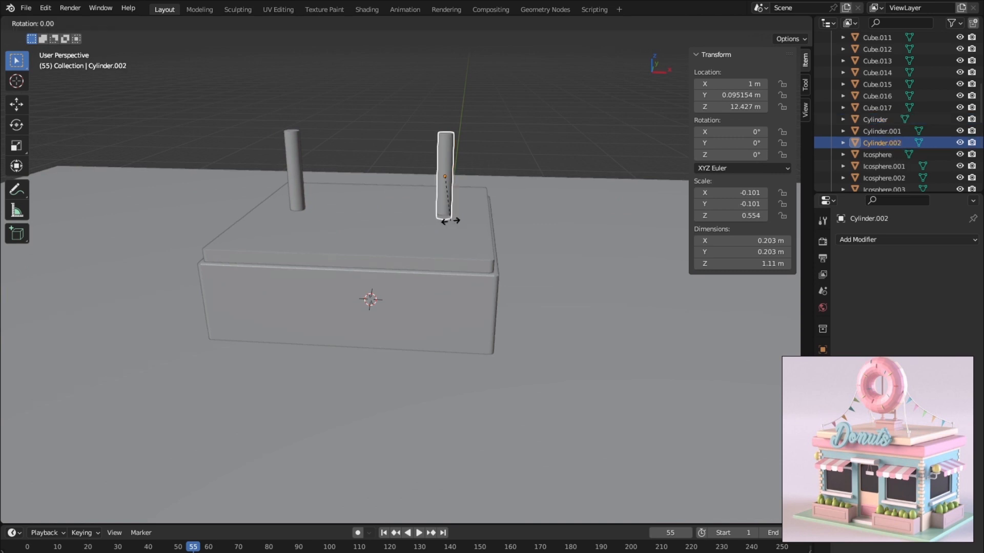
{"action": "type", "text": "90"}
{"action": "key", "text": "Return"}
{"action": "key", "text": "ctrl+z"}
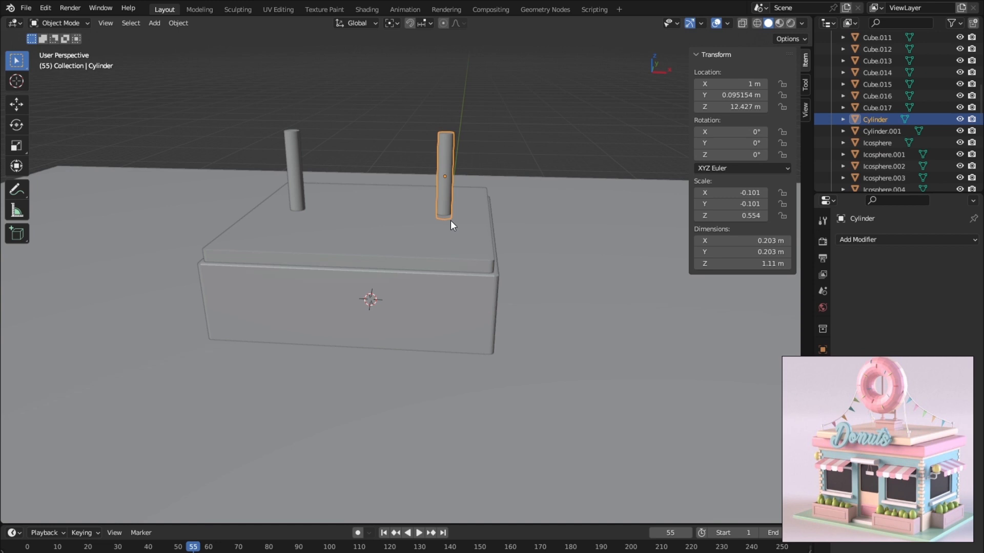
Step: Duplicate the pole at X 1 m in place and rotate the copy 90° about the Y axis as a horizontal crossbar
{"action": "key", "text": "shift+d"}
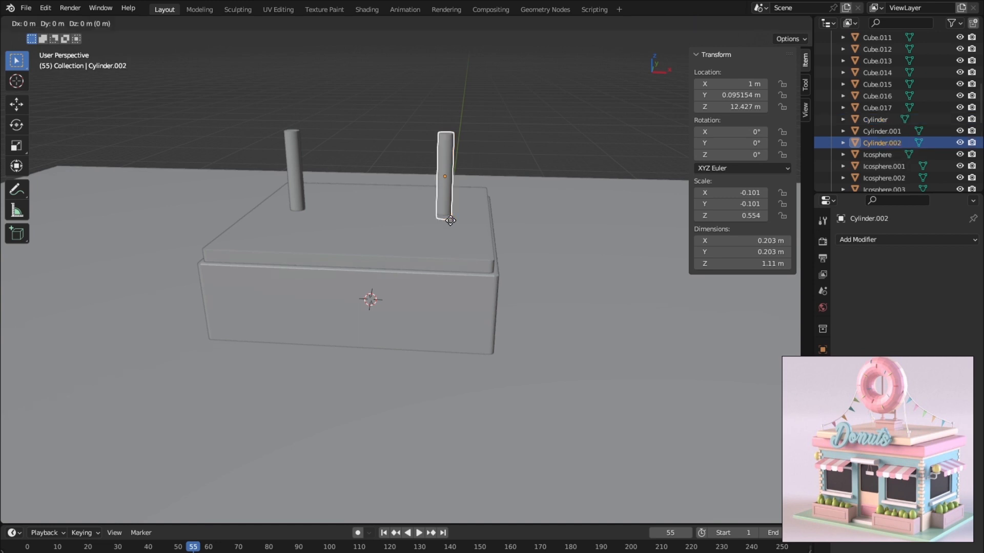
{"action": "key", "text": "r"}
{"action": "key", "text": "y"}
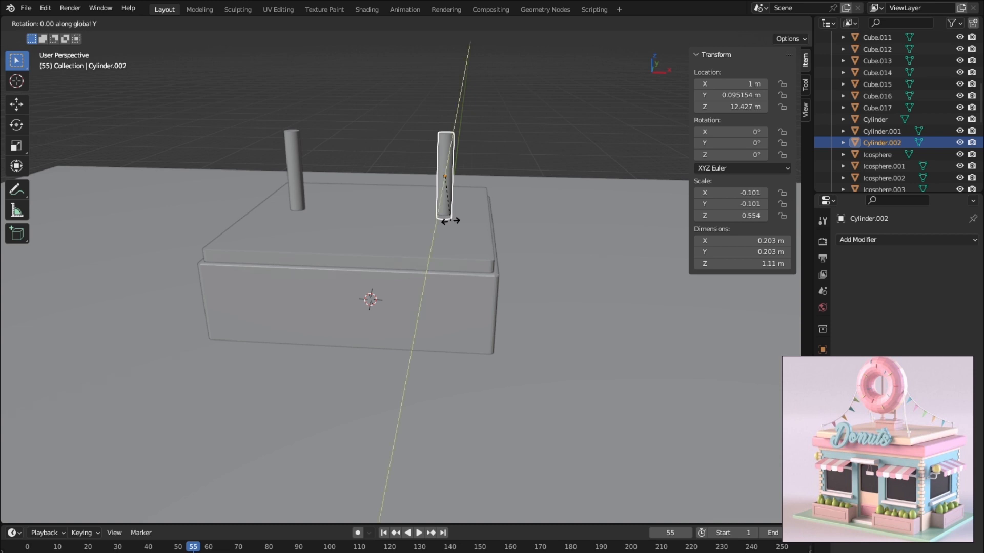
{"action": "type", "text": "90"}
{"action": "key", "text": "Return"}
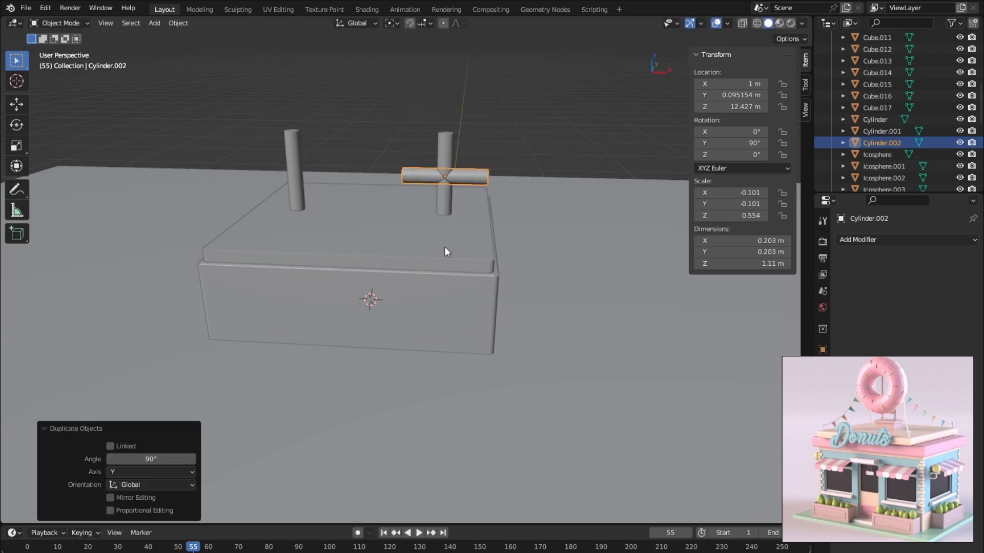
Step: Move the horizontal crossbar between the poles along X and set its X location to 0 m
{"action": "key", "text": "g"}
{"action": "key", "text": "x"}
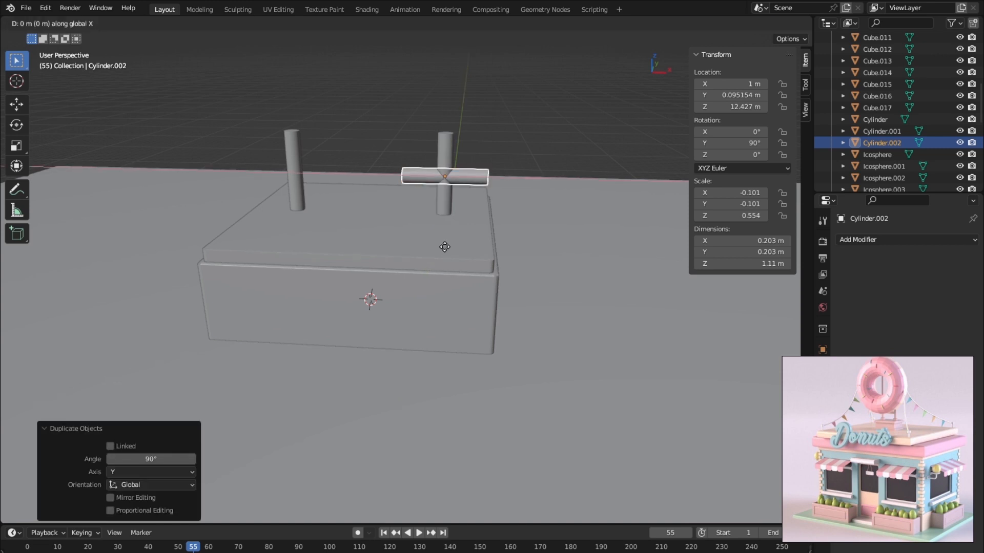
{"action": "left_click", "coordinate": [369, 239]}
{"action": "double_click", "coordinate": [728, 84]}
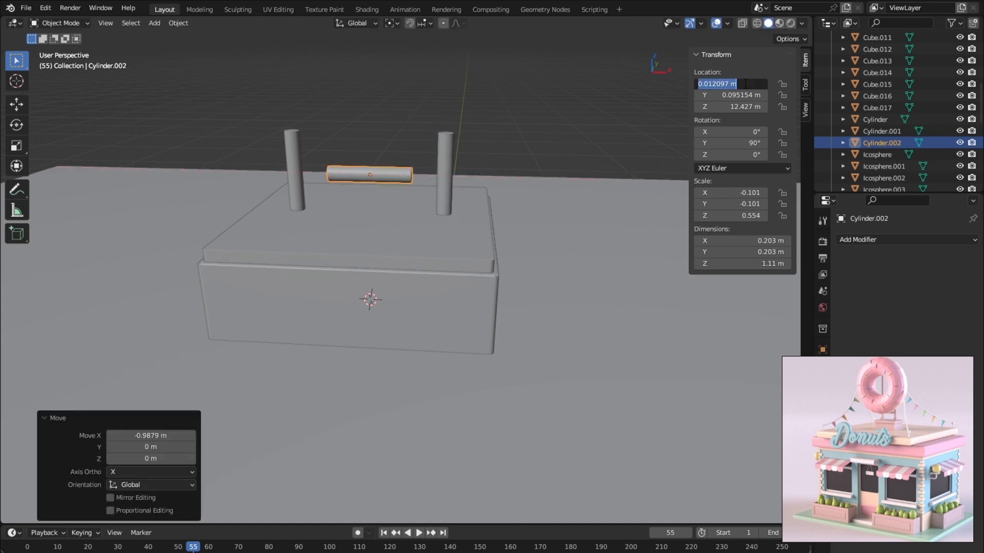
{"action": "type", "text": "0"}
{"action": "key", "text": "Return"}
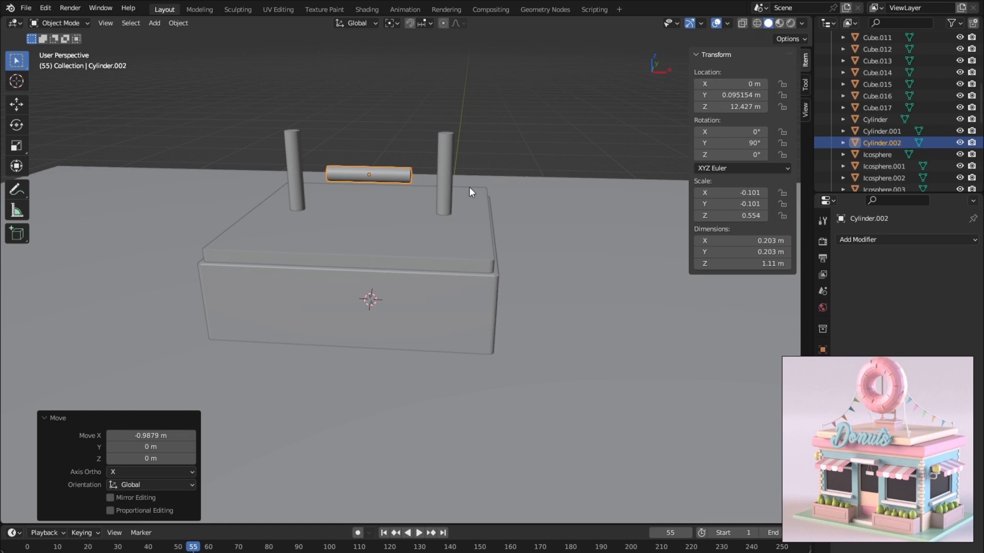
Step: Stretch the crossbar along X by about 1.897 so it spans both poles, about 2.1 m long
{"action": "key", "text": "s"}
{"action": "key", "text": "x"}
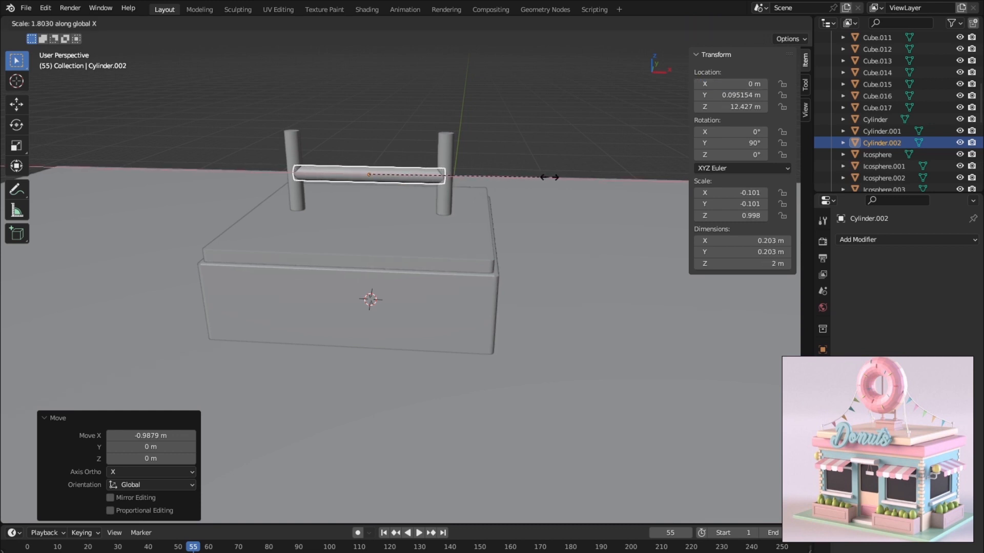
{"action": "left_click", "coordinate": [559, 176]}
Step: Thin the crossbar by a scale of about 0.829 in Y and Z, keeping its X length, to about 0.168 m thick
{"action": "middle_click_drag", "start_coordinate": [426, 214], "coordinate": [405, 179]}
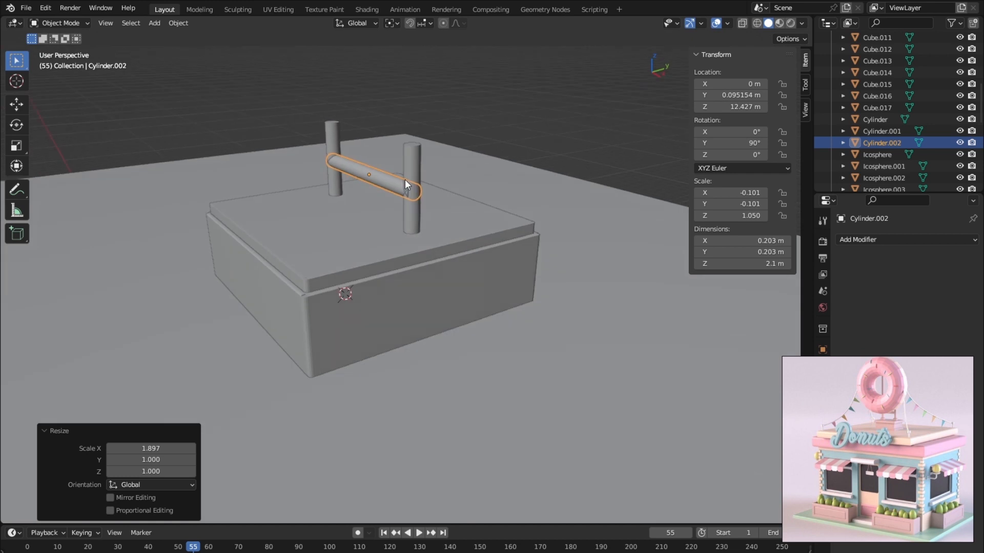
{"action": "scroll", "coordinate": [405, 179], "scroll_direction": "up", "scroll_amount": 3}
{"action": "middle_click_drag", "start_coordinate": [437, 229], "coordinate": [451, 257]}
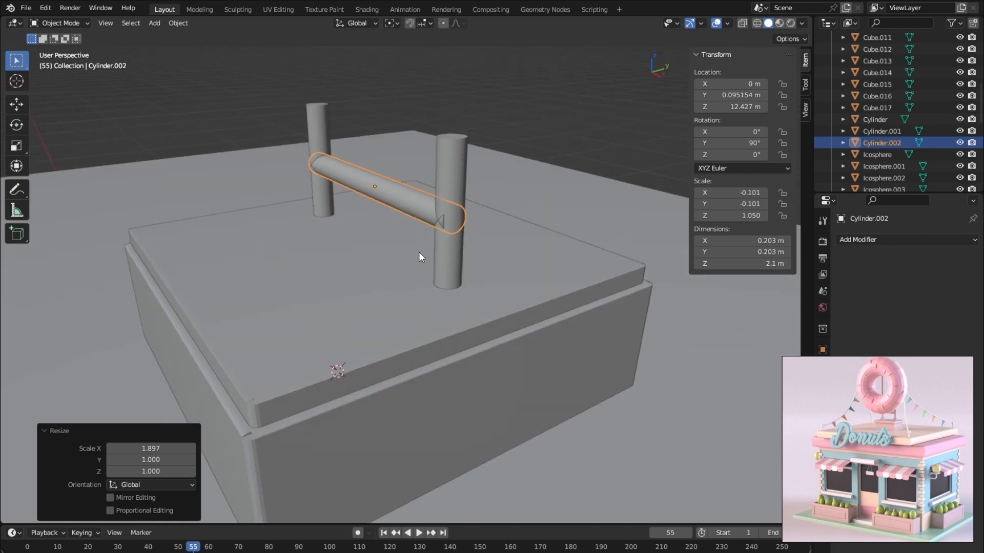
{"action": "key", "text": "s"}
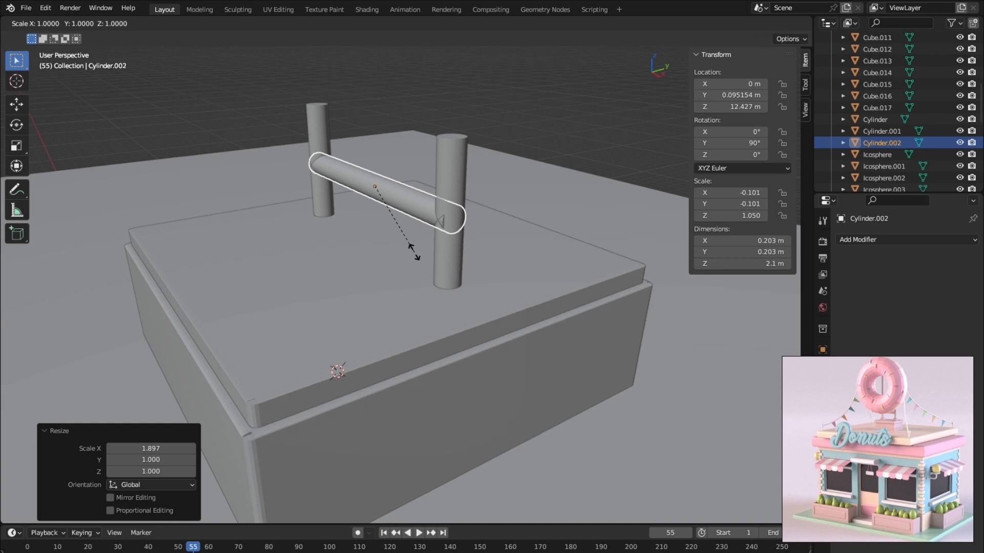
{"action": "key", "text": "shift+x"}
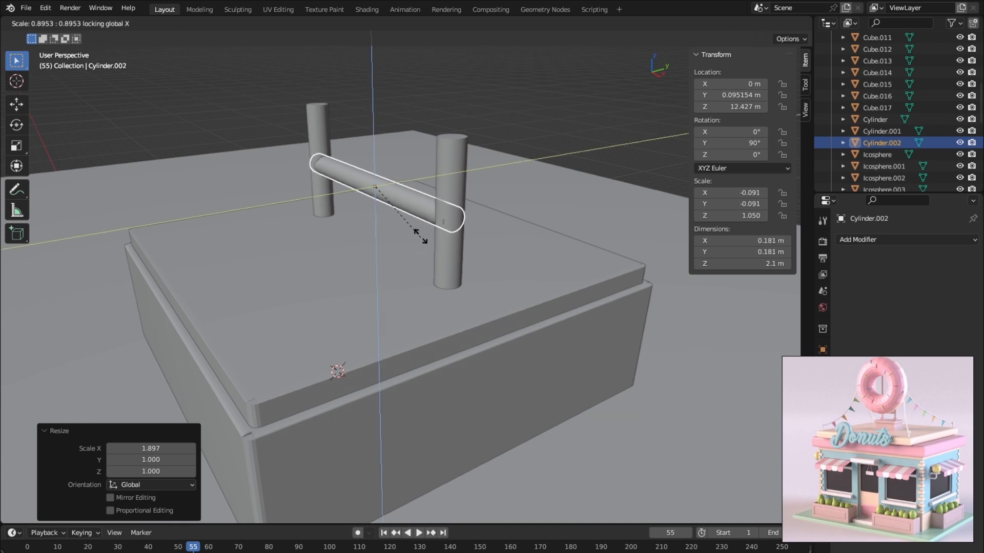
{"action": "left_click", "coordinate": [419, 234]}
Step: Raise the crossbar about 0.214 m along Z between the two poles
{"action": "middle_click_drag", "start_coordinate": [420, 232], "coordinate": [387, 257]}
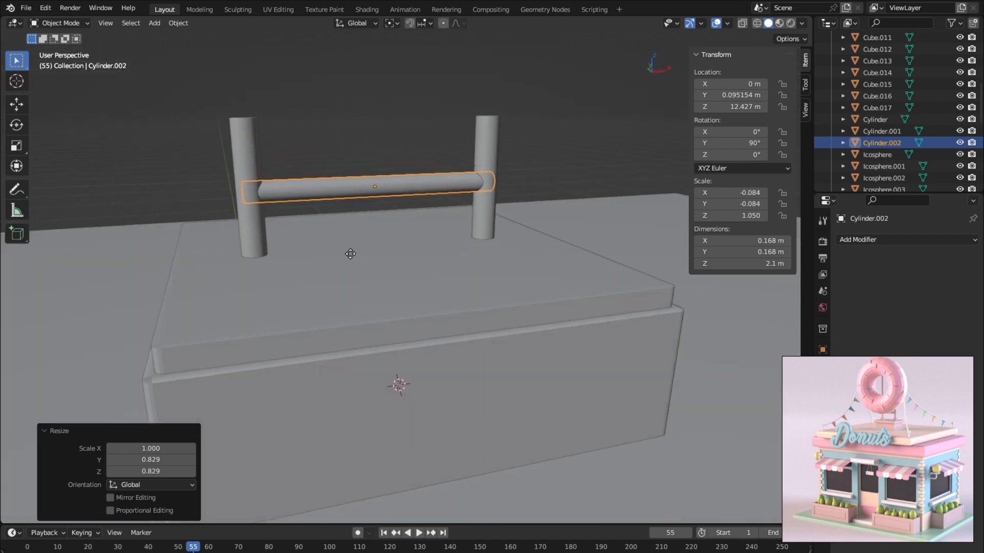
{"action": "key", "text": "g"}
{"action": "key", "text": "z"}
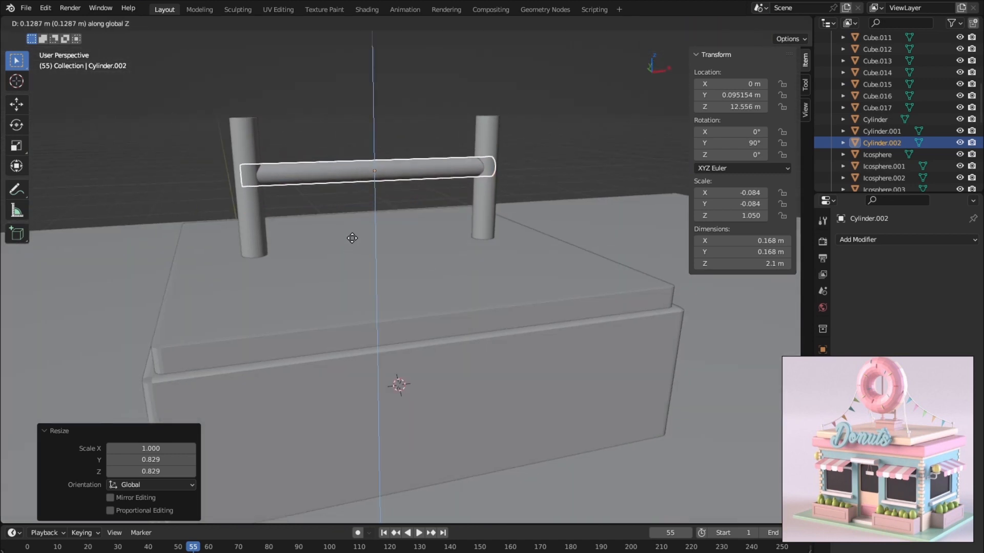
{"action": "left_click", "coordinate": [372, 237]}
Step: Duplicate the pole at X 1 m in place and widen the copy by about 1.186 in X and Y
{"action": "middle_click_drag", "start_coordinate": [372, 237], "coordinate": [474, 215]}
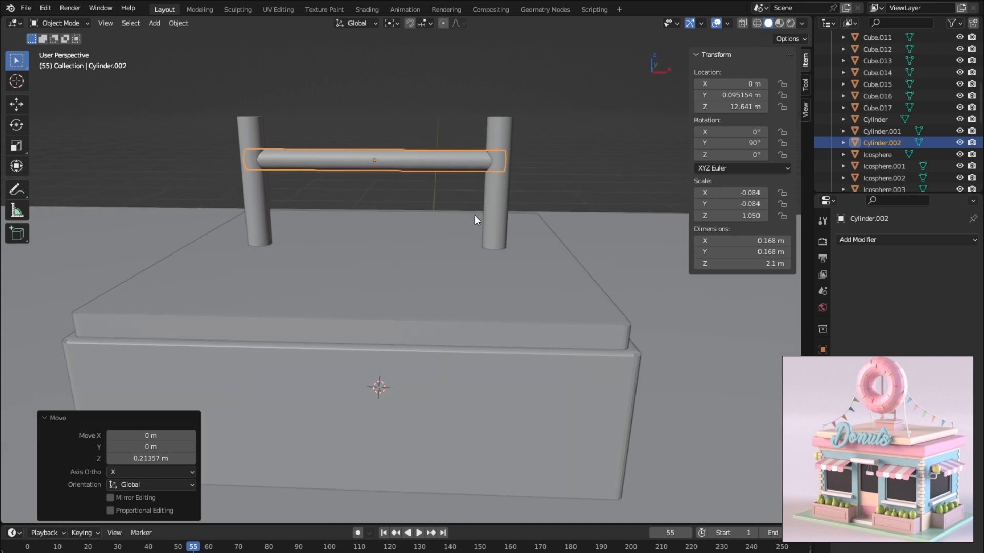
{"action": "left_click", "coordinate": [506, 248]}
{"action": "middle_click_drag", "start_coordinate": [506, 247], "coordinate": [501, 246]}
{"action": "key", "text": "shift+d"}
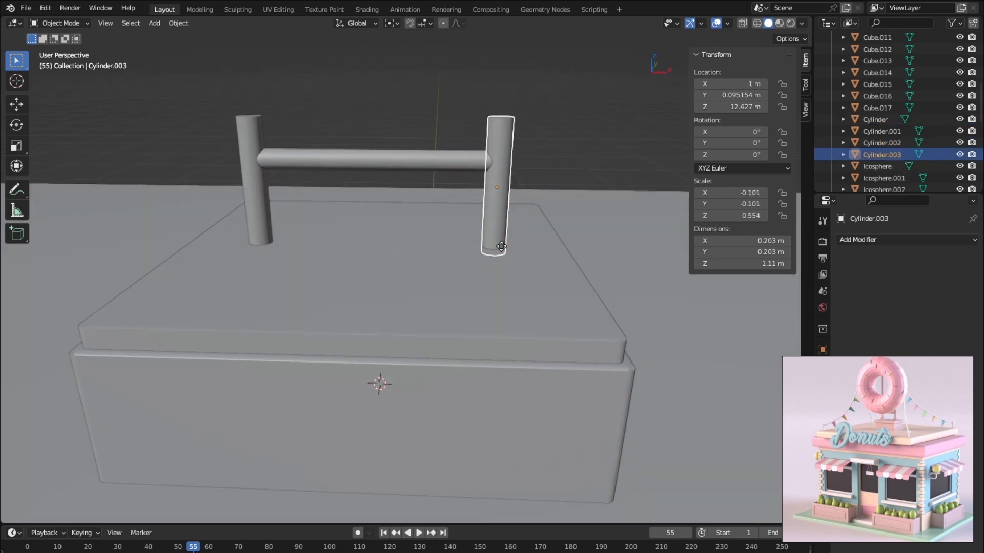
{"action": "key", "text": "s"}
{"action": "key", "text": "shift+z"}
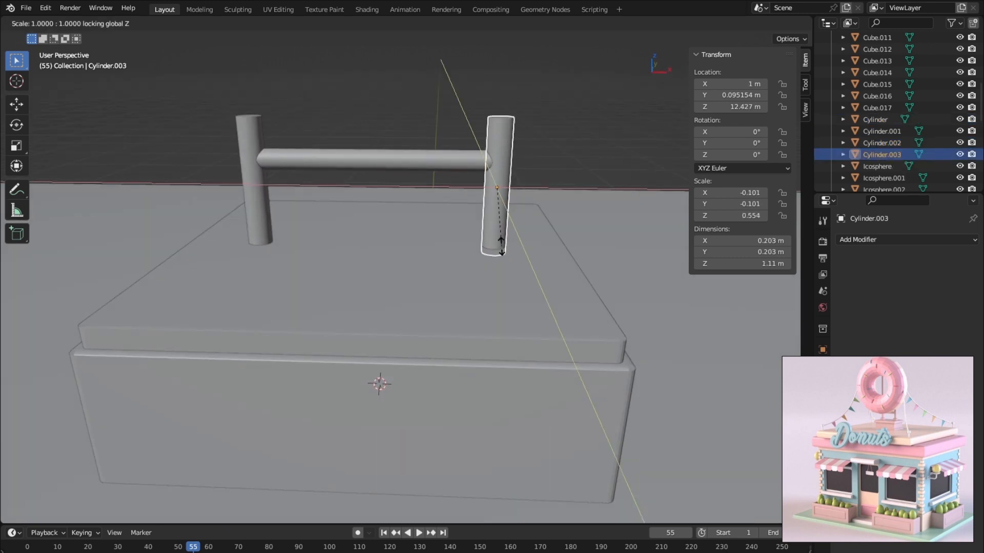
{"action": "left_click", "coordinate": [530, 250]}
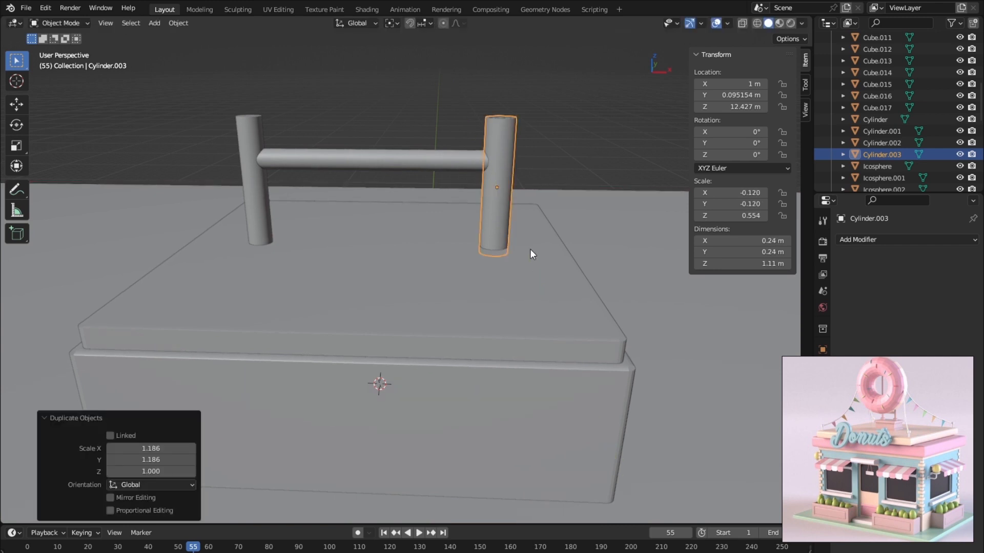
Step: Flatten the widened copy along Z to a ring about 0.0945 m tall and lower it about 0.457 m to the pole's base
{"action": "key", "text": "s"}
{"action": "key", "text": "z"}
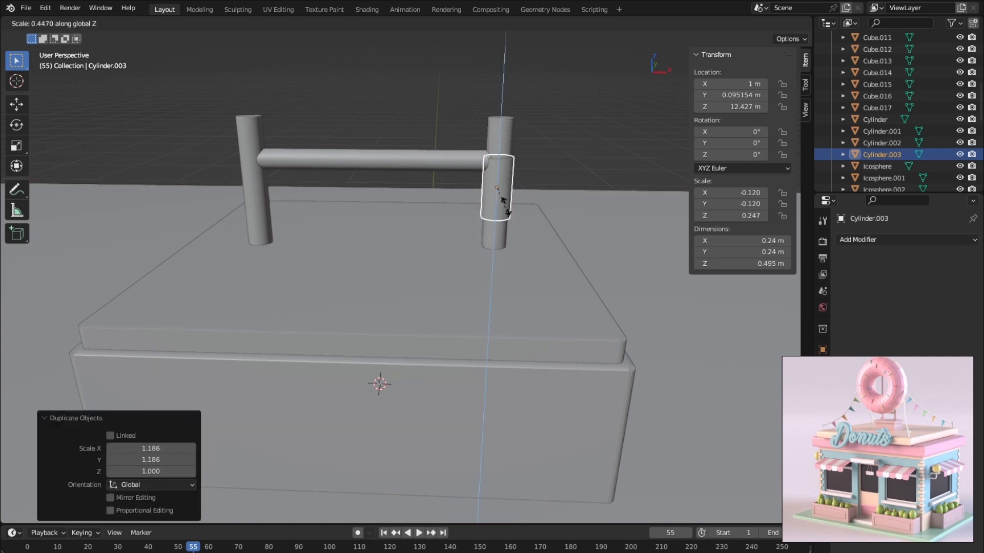
{"action": "left_click", "coordinate": [502, 188]}
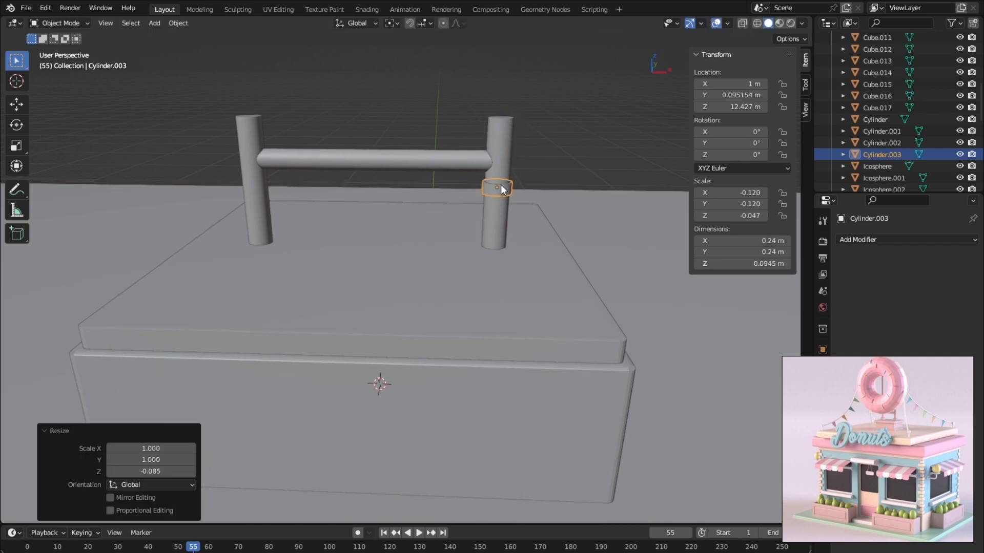
{"action": "key", "text": "g"}
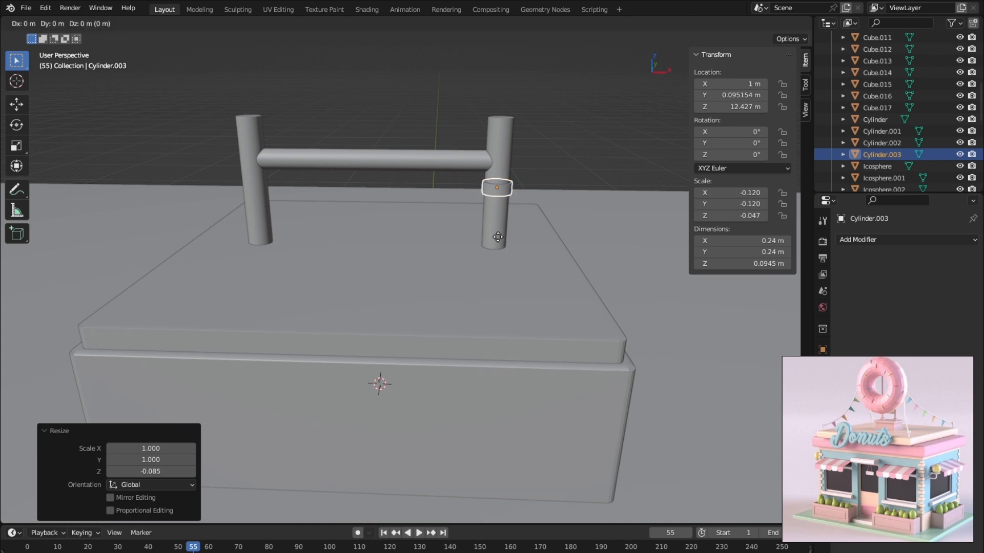
{"action": "key", "text": "z"}
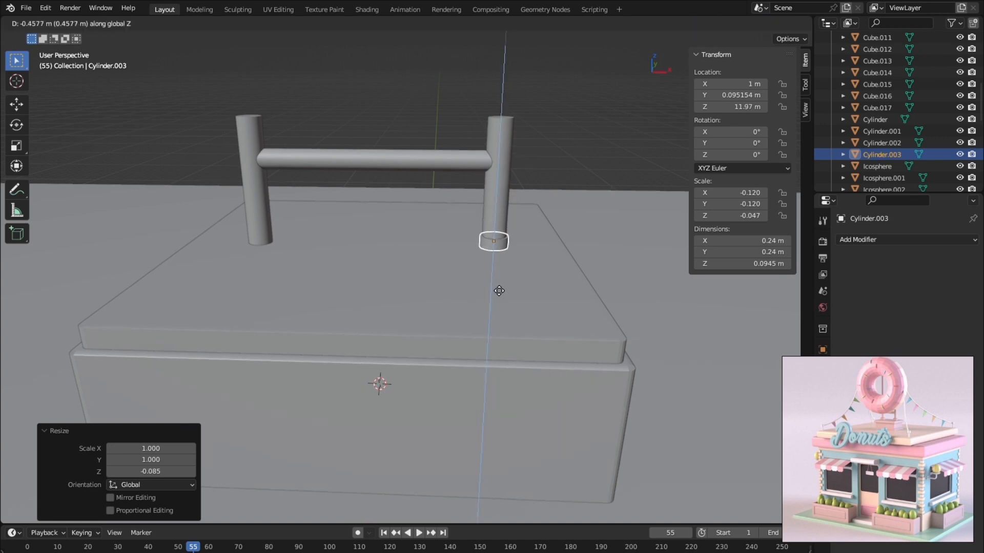
{"action": "left_click", "coordinate": [501, 295]}
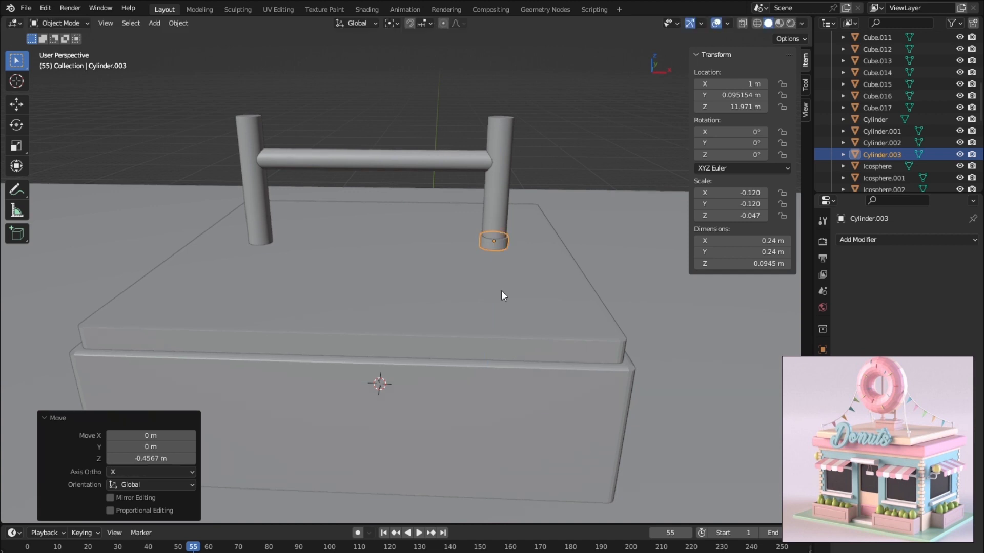
Step: Duplicate the base ring about 0.963 m up along Z as a cap at the pole's top
{"action": "key", "text": "shift+d"}
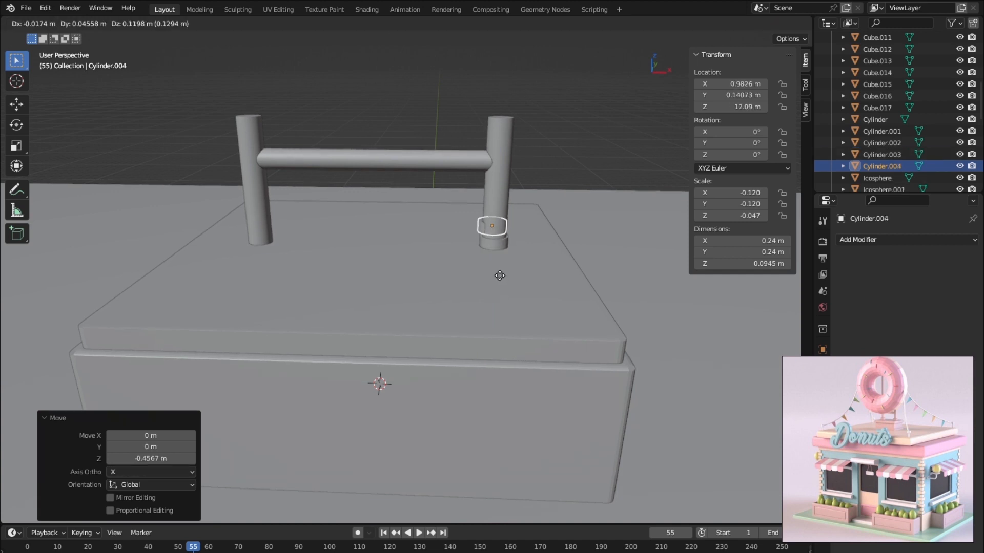
{"action": "key", "text": "z"}
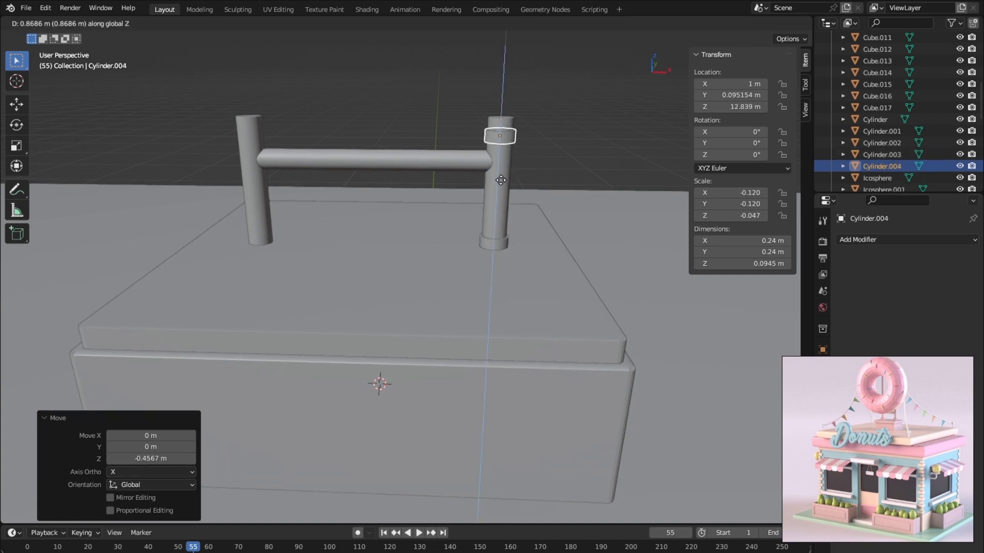
{"action": "left_click", "coordinate": [501, 173]}
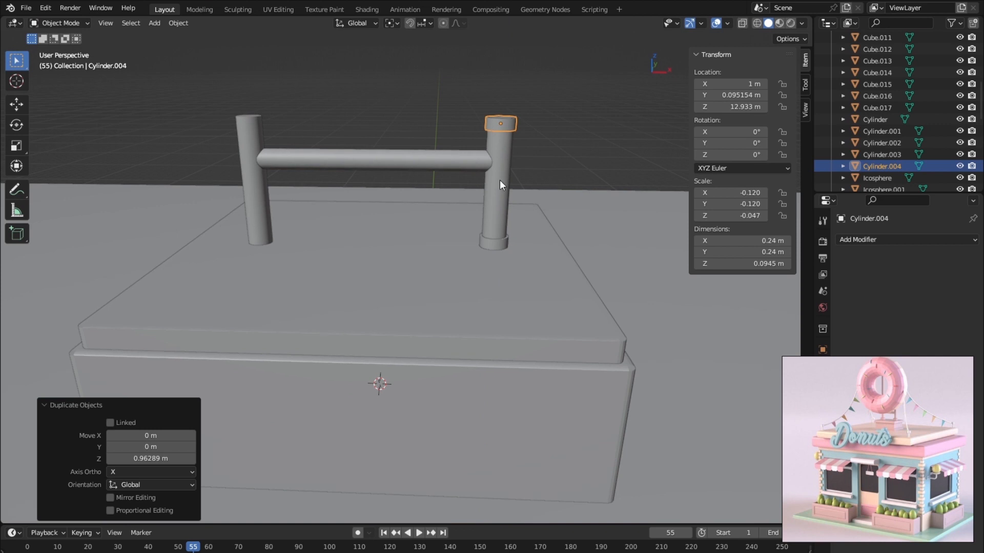
Step: Duplicate the base ring and top cap along X onto the opposite pole and set the copied base ring's X location to -1 m
{"action": "left_click", "coordinate": [496, 241], "text": "shift"}
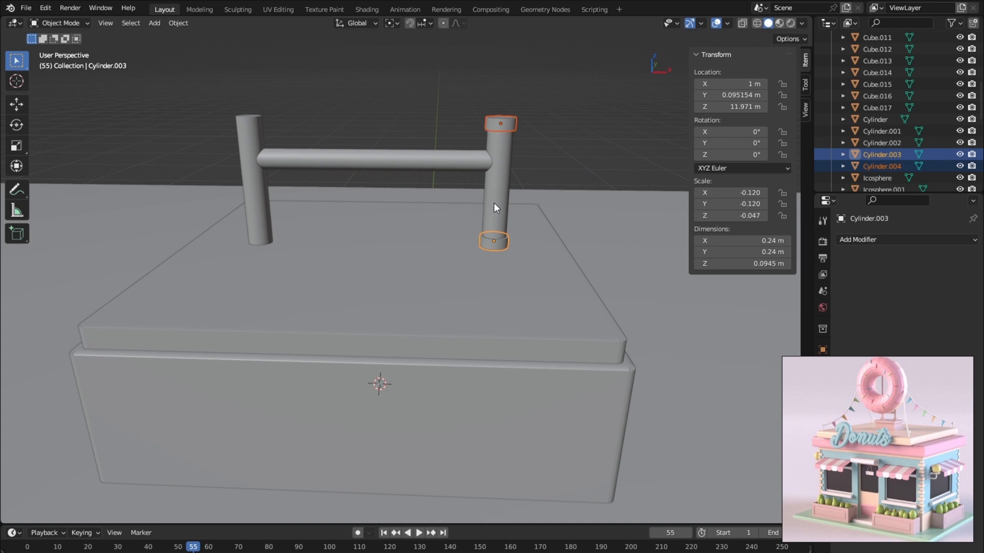
{"action": "key", "text": "shift+d"}
{"action": "key", "text": "x"}
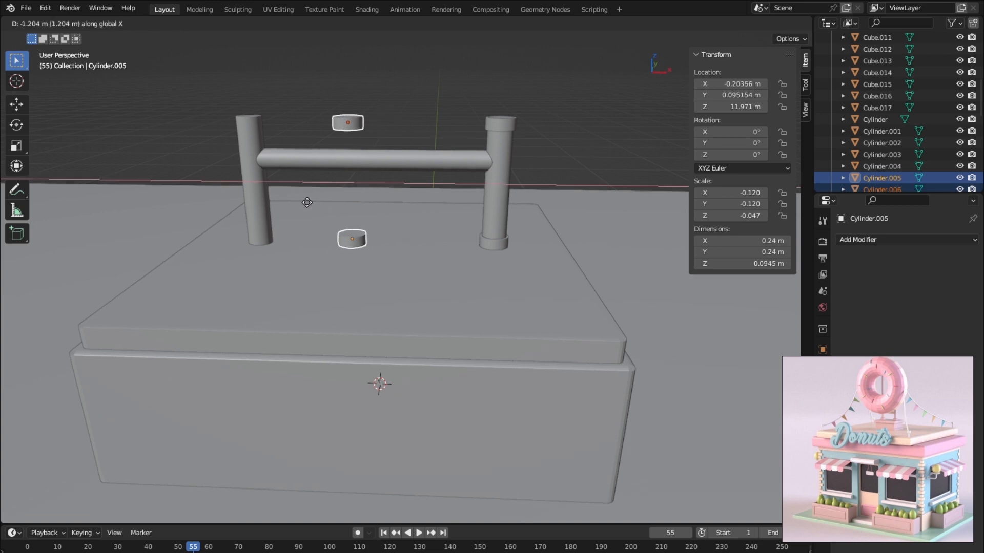
{"action": "left_click", "coordinate": [254, 205]}
{"action": "left_click", "coordinate": [731, 84]}
{"action": "type", "text": "-"}
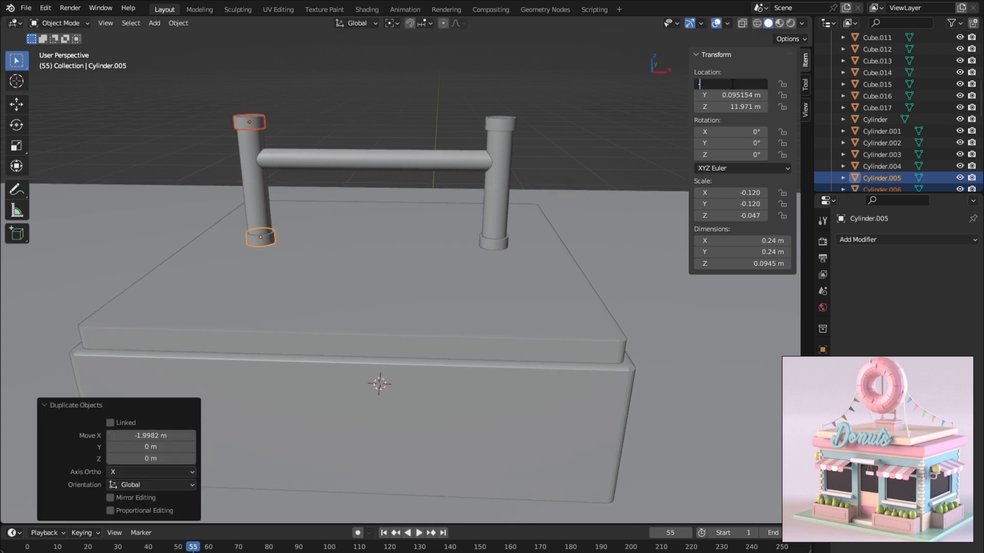
{"action": "type", "text": "1"}
{"action": "key", "text": "Return"}
Step: Lower the crossbar about 0.083 m along Z between the capped poles
{"action": "middle_click_drag", "start_coordinate": [488, 106], "coordinate": [404, 213]}
{"action": "left_click", "coordinate": [394, 149]}
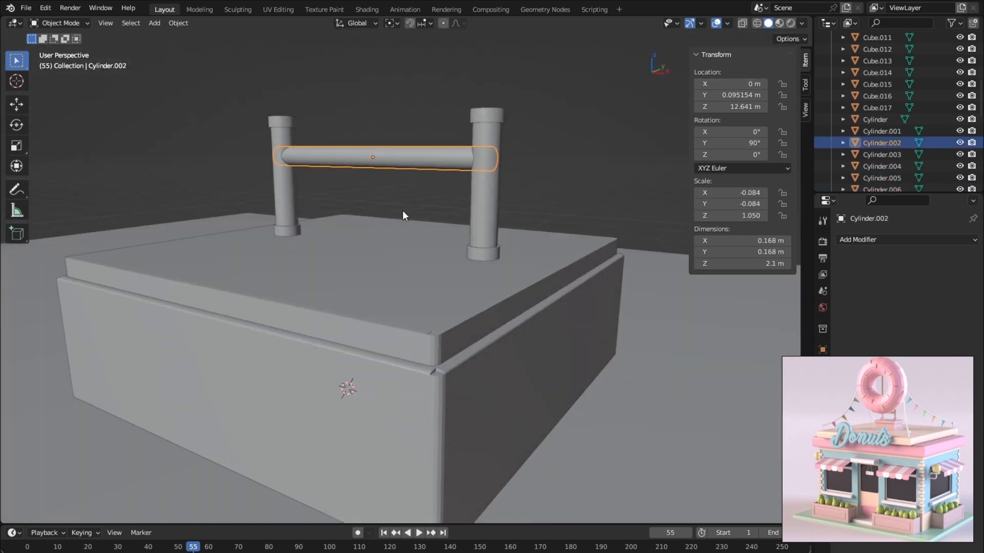
{"action": "key", "text": "g"}
{"action": "key", "text": "x"}
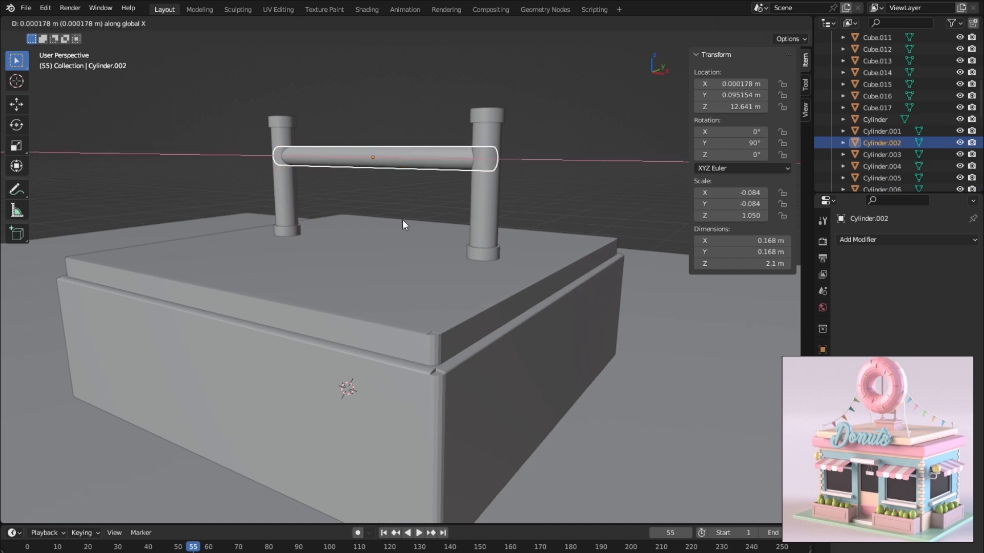
{"action": "key", "text": "Escape"}
{"action": "key", "text": "g"}
{"action": "key", "text": "z"}
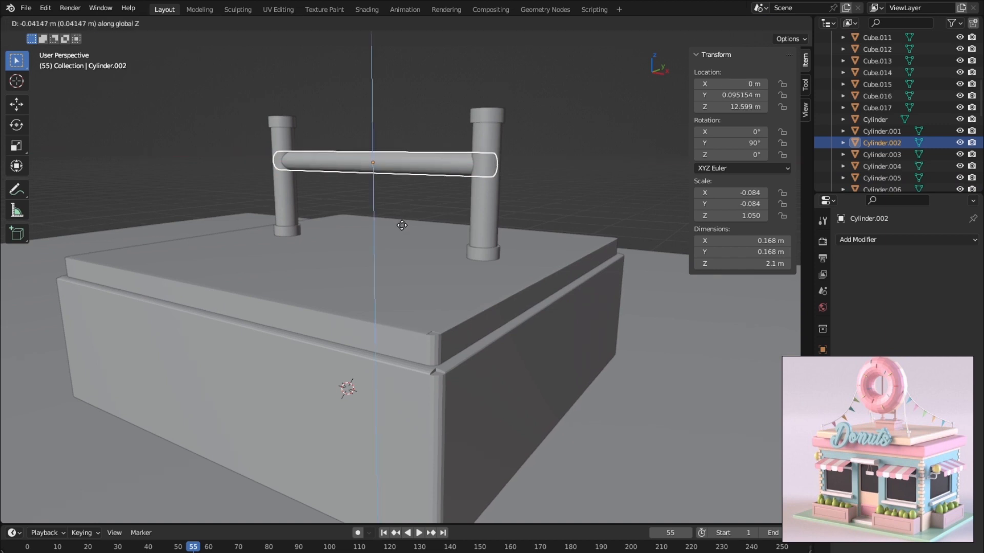
{"action": "left_click", "coordinate": [401, 231]}
{"action": "middle_click_drag", "start_coordinate": [400, 231], "coordinate": [386, 237]}
{"action": "middle_click_drag", "start_coordinate": [414, 240], "coordinate": [419, 240]}
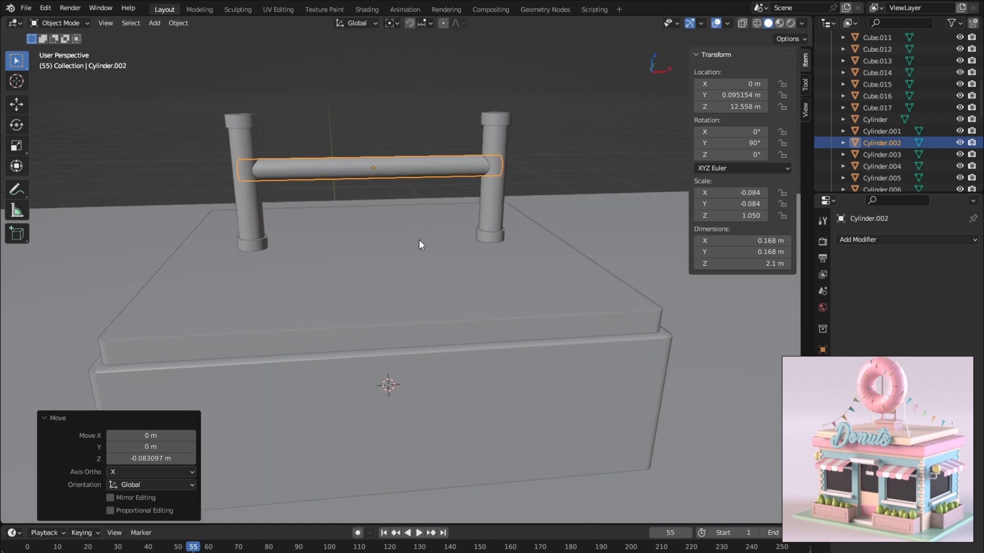
Step: Raise the crossbar about 0.103 m along Z
{"action": "key", "text": "g"}
{"action": "key", "text": "z"}
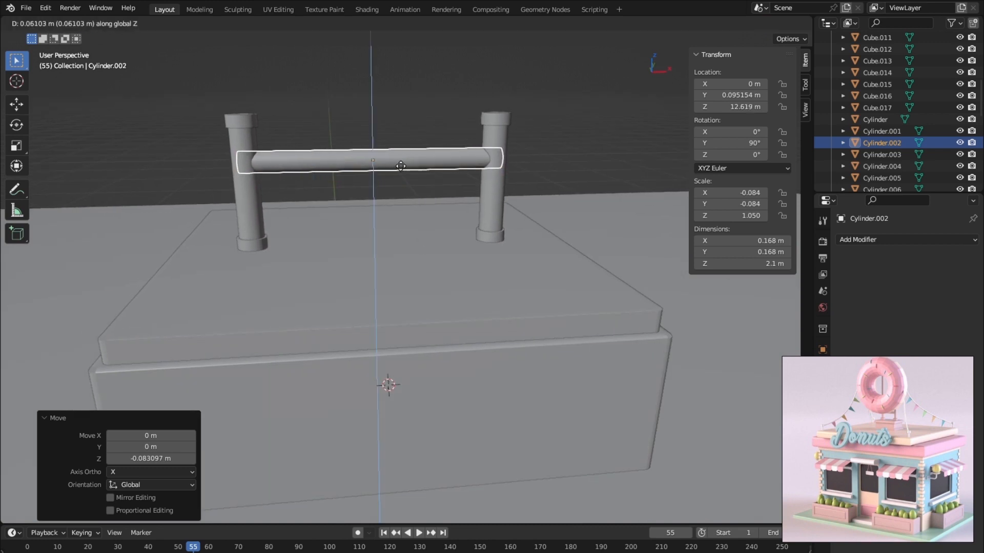
{"action": "left_click", "coordinate": [452, 179]}
Step: Duplicate the crossbar in place and rotate the copy 90° about the Y axis as an upright pole
{"action": "middle_click_drag", "start_coordinate": [453, 178], "coordinate": [415, 180]}
{"action": "key", "text": "shift+d"}
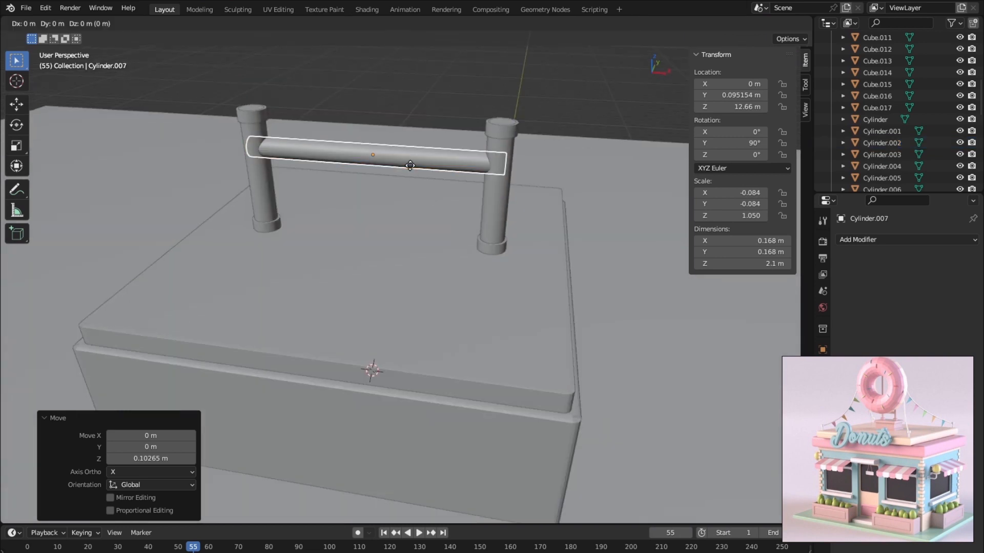
{"action": "key", "text": "r"}
{"action": "type", "text": "y"}
{"action": "type", "text": "90"}
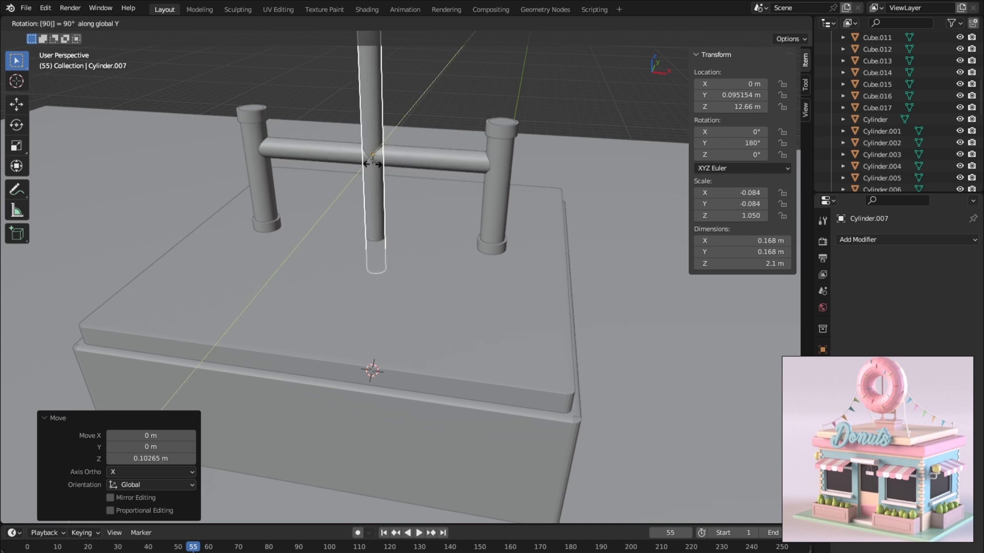
{"action": "key", "text": "Return"}
Step: Raise the new central upright pole about 1.061 m along Z so its lower end rests at the crossbar
{"action": "scroll", "coordinate": [382, 179], "scroll_direction": "down", "scroll_amount": 5}
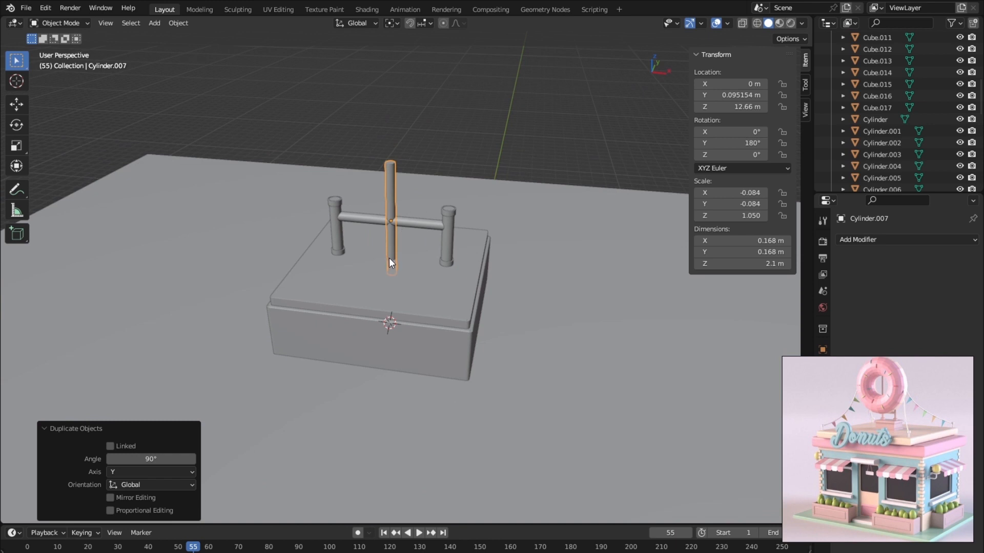
{"action": "key", "text": "g"}
{"action": "key", "text": "z"}
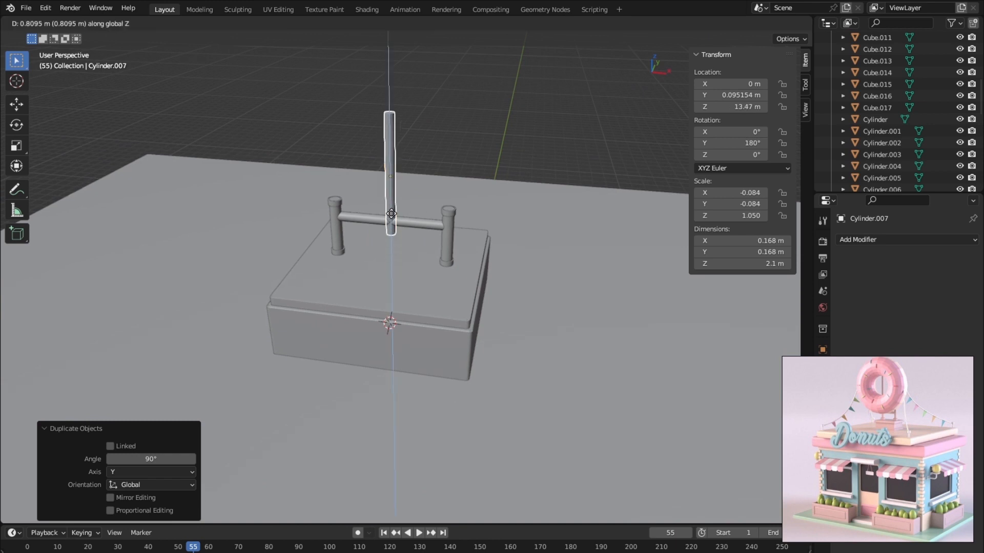
{"action": "left_click", "coordinate": [389, 221]}
{"action": "scroll", "coordinate": [393, 233], "scroll_direction": "up", "scroll_amount": 2}
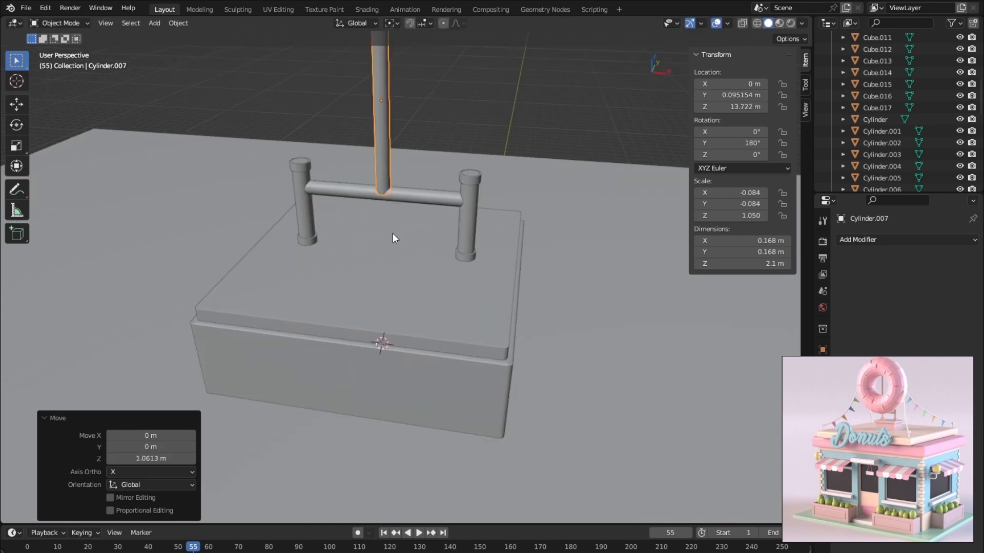
{"action": "middle_click_drag", "start_coordinate": [392, 237], "coordinate": [396, 310]}
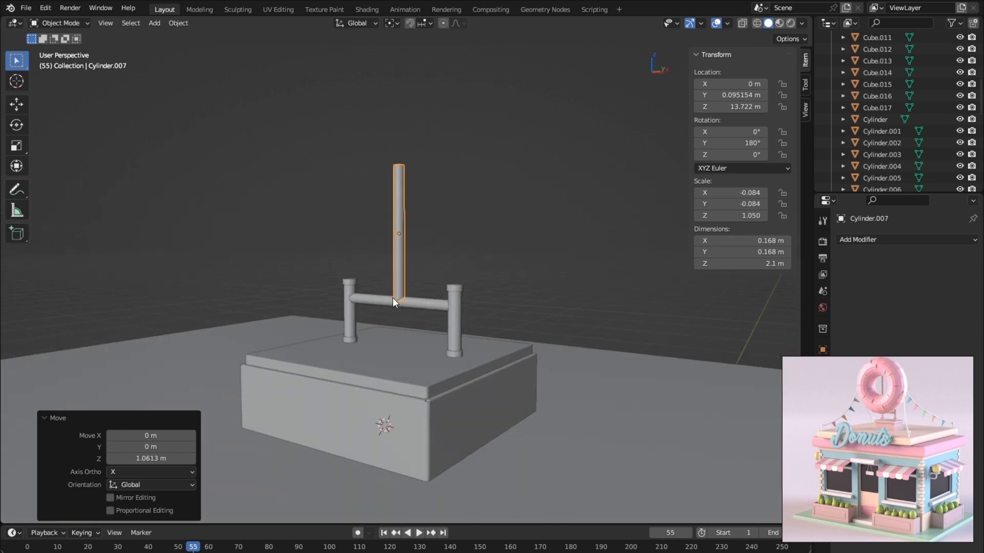
{"action": "key", "text": "shift+a"}
{"action": "mouse_move", "coordinate": [389, 299]}
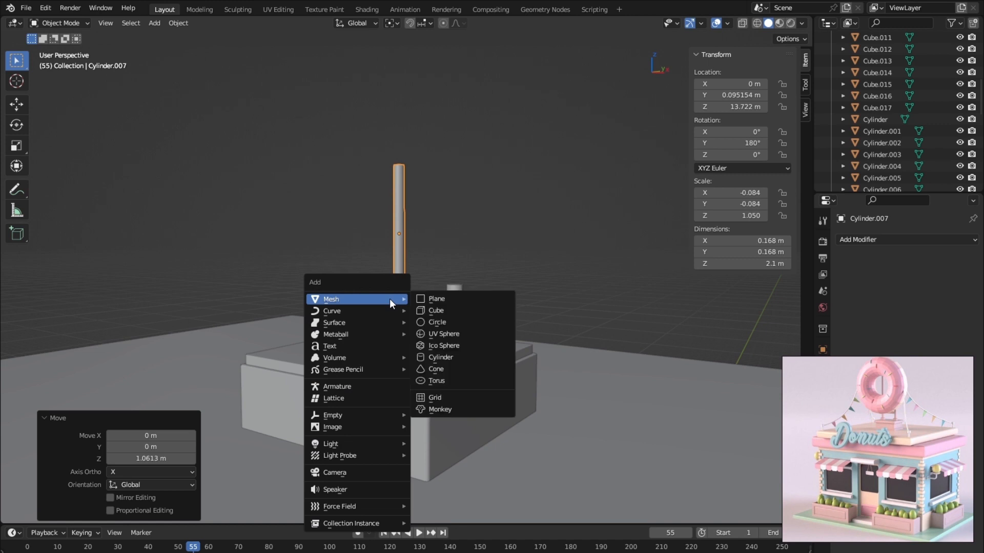
{"action": "left_click", "coordinate": [446, 380]}
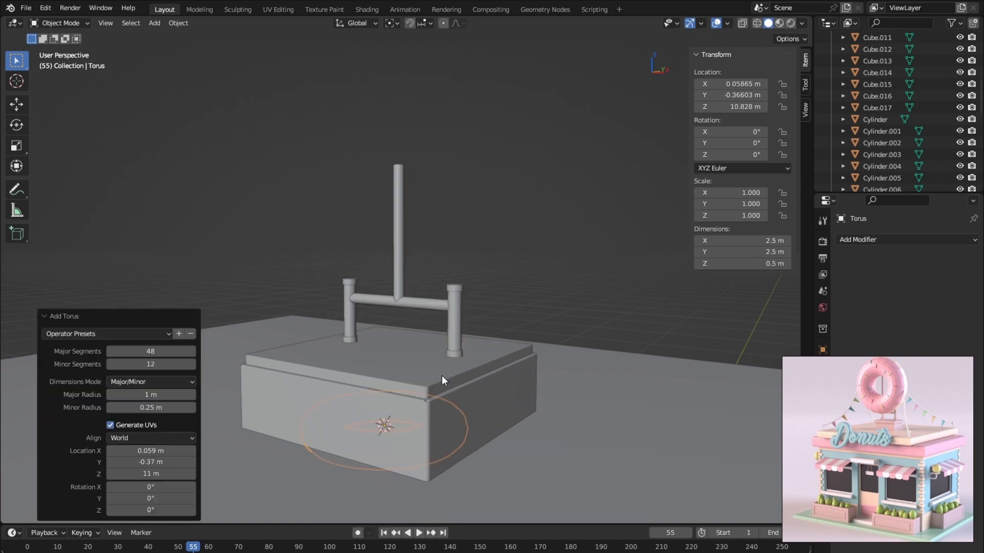
{"action": "key", "text": "g"}
{"action": "key", "text": "z"}
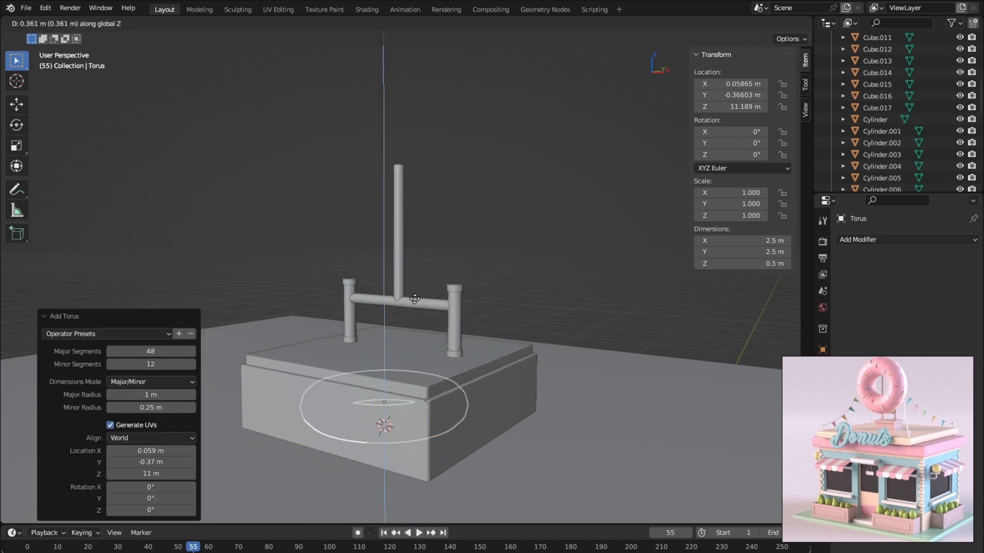
{"action": "left_click", "coordinate": [389, 195]}
{"action": "middle_click_drag", "start_coordinate": [388, 195], "coordinate": [377, 267]}
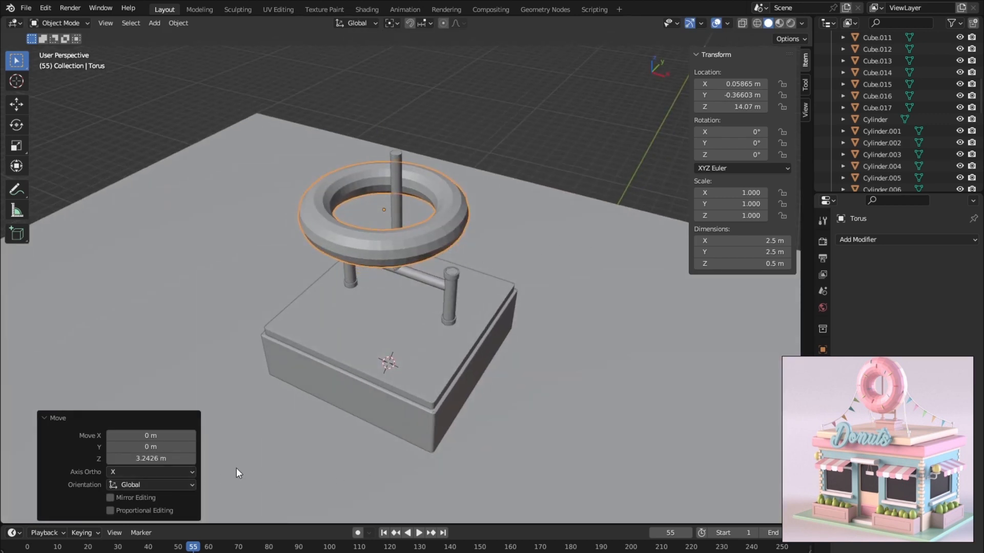
{"action": "middle_click_drag", "start_coordinate": [374, 267], "coordinate": [390, 284]}
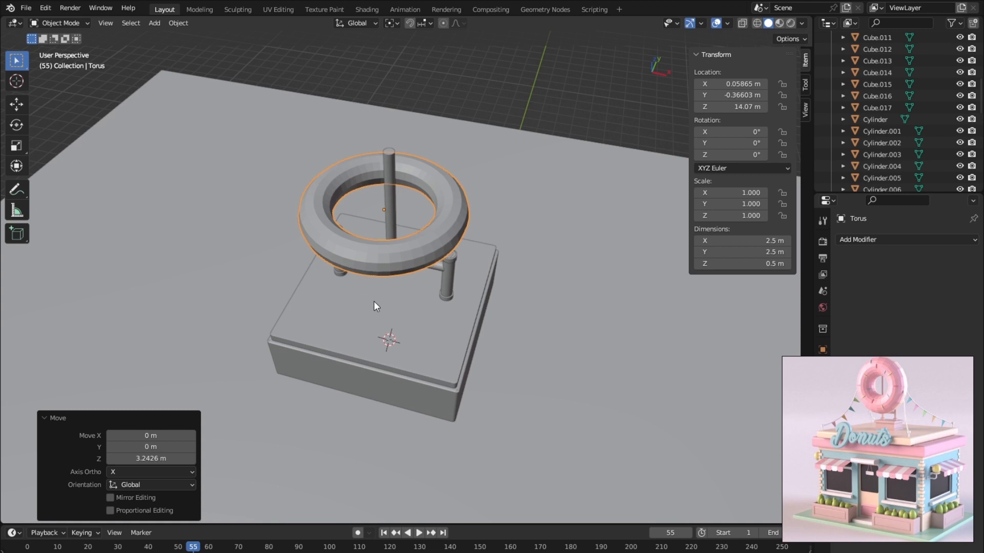
{"action": "key", "text": "Delete"}
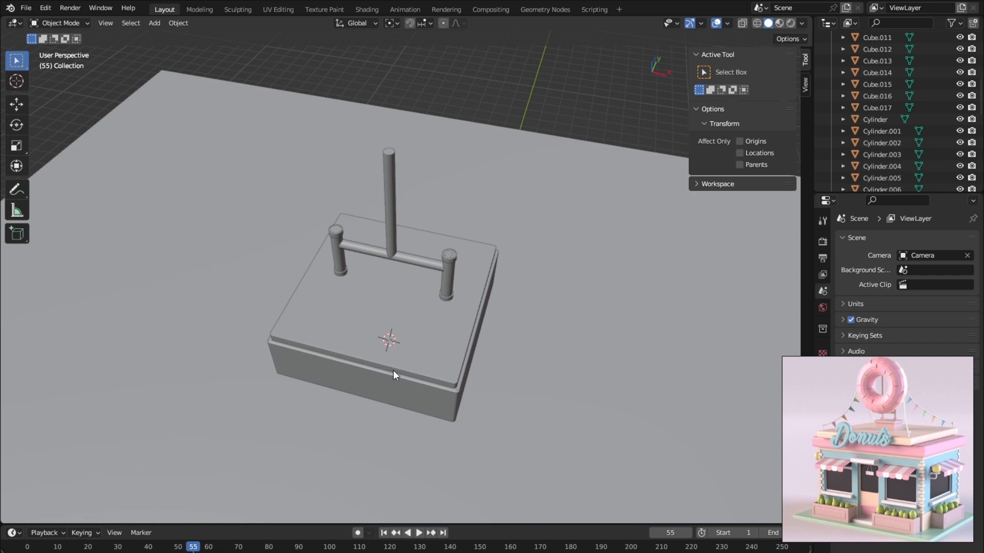
Step: Place the 3D cursor at the upright pole's upper end and add a torus there with 74 major and 18 minor segments
{"action": "middle_click_drag", "start_coordinate": [392, 370], "coordinate": [413, 344]}
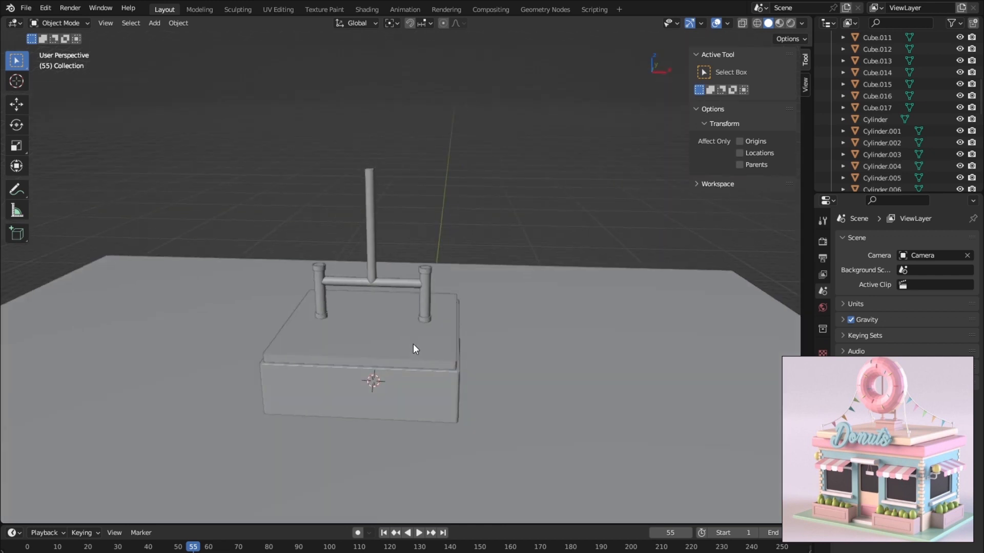
{"action": "right_click", "coordinate": [368, 171], "text": "shift"}
{"action": "key", "text": "shift+a"}
{"action": "mouse_move", "coordinate": [389, 256]}
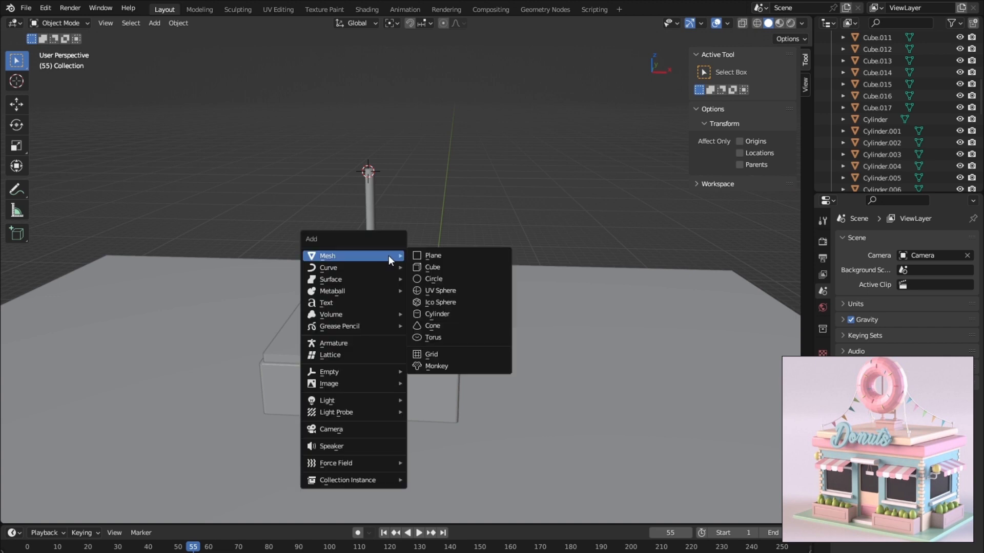
{"action": "left_click", "coordinate": [434, 337]}
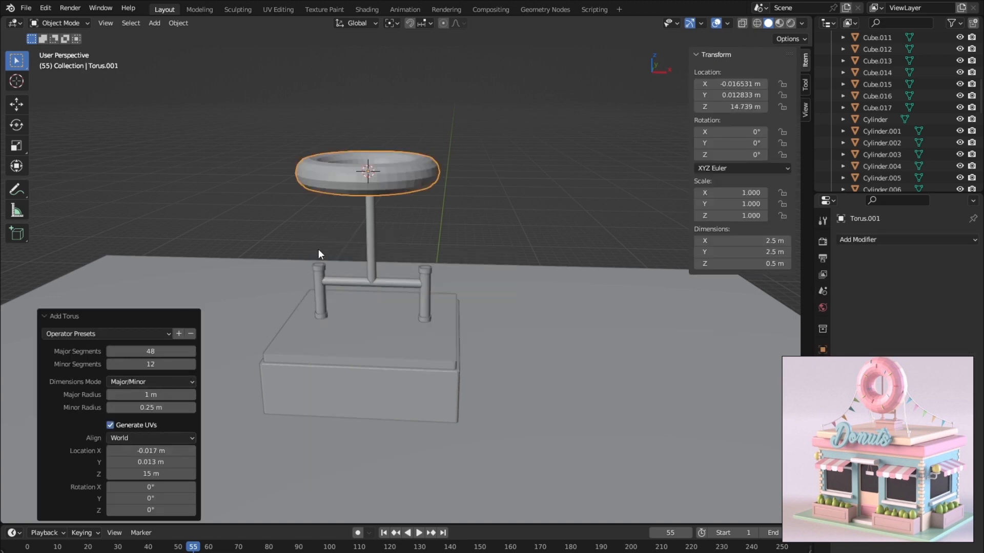
{"action": "scroll", "coordinate": [294, 254], "scroll_direction": "up", "scroll_amount": 3}
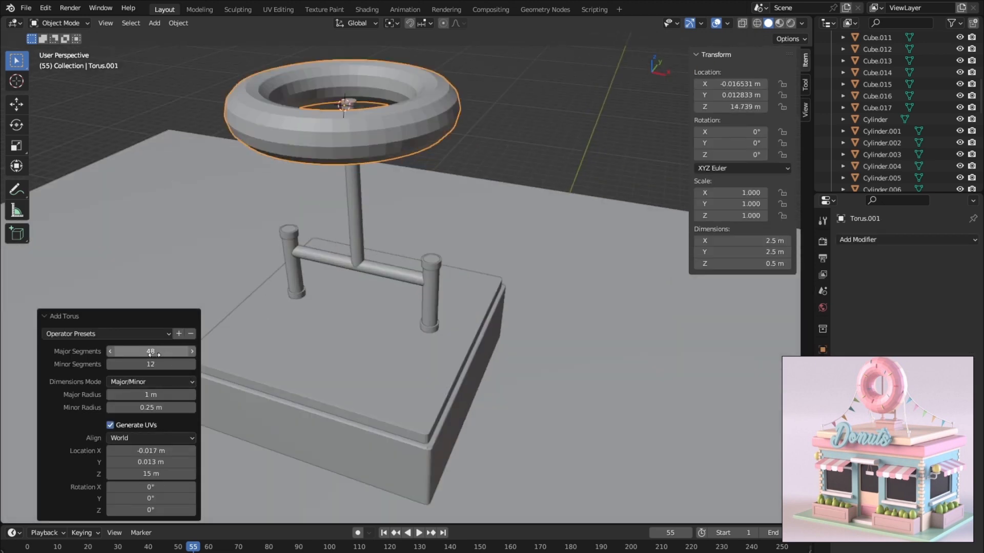
{"action": "left_click_drag", "start_coordinate": [157, 361], "coordinate": [192, 351]}
Step: Apply auto smooth shading to the torus, then delete the torus while keeping the upright pole
{"action": "right_click", "coordinate": [348, 128]}
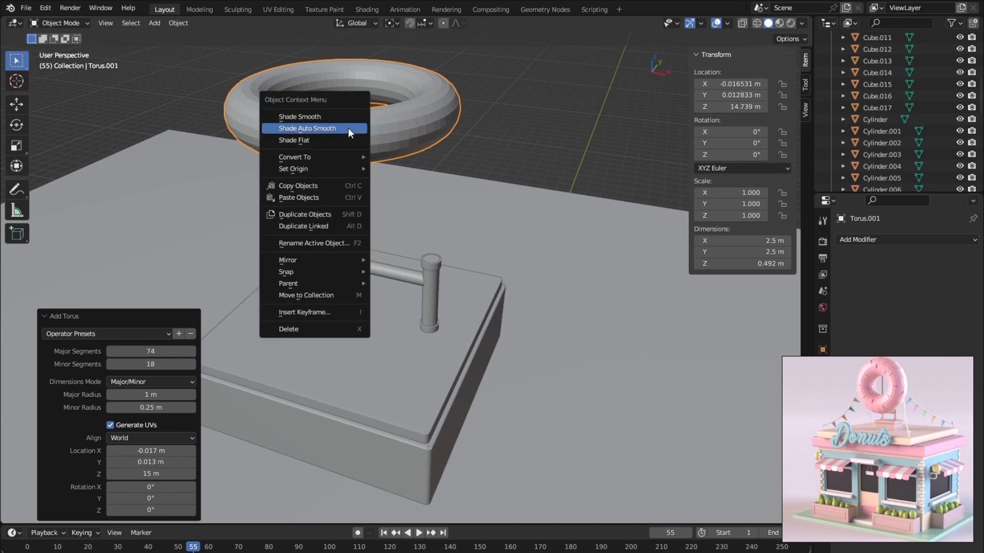
{"action": "left_click", "coordinate": [331, 131]}
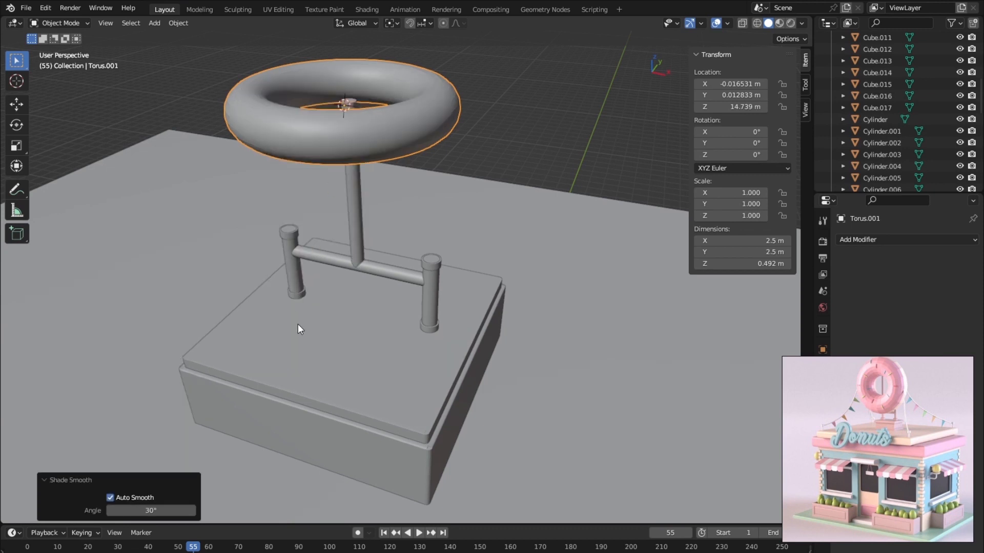
{"action": "left_click", "coordinate": [349, 139]}
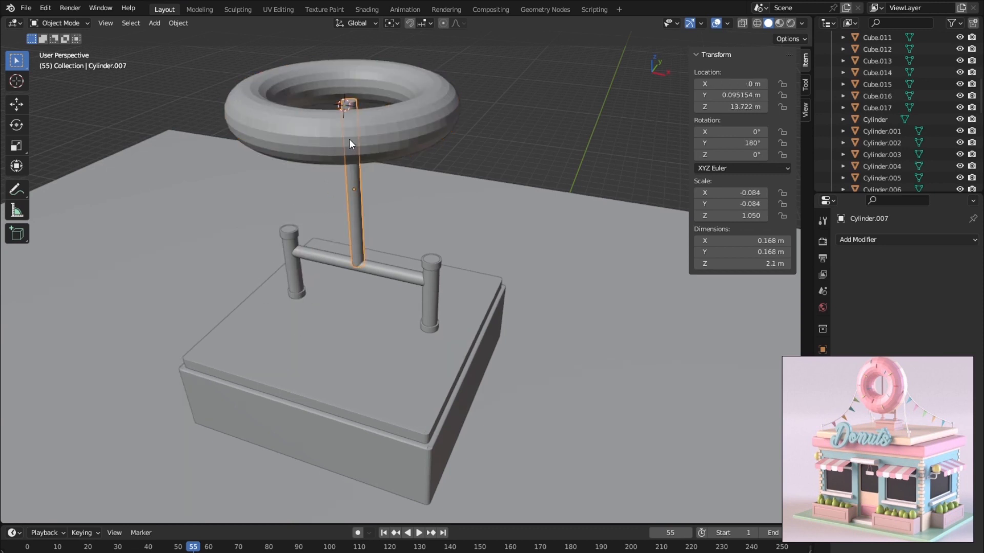
{"action": "key", "text": "Delete"}
{"action": "key", "text": "ctrl+z"}
{"action": "left_click", "coordinate": [410, 134]}
{"action": "key", "text": "Delete"}
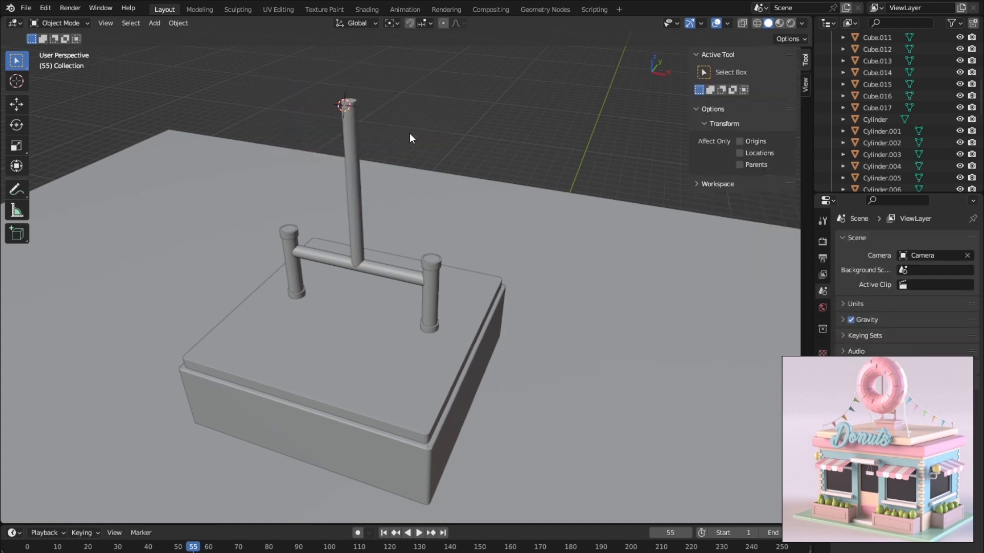
Step: Add a fresh torus at the upright pole's upper end and thicken it to a minor radius of 0.51 m
{"action": "key", "text": "shift+a"}
{"action": "mouse_move", "coordinate": [410, 133]}
{"action": "left_click", "coordinate": [463, 214]}
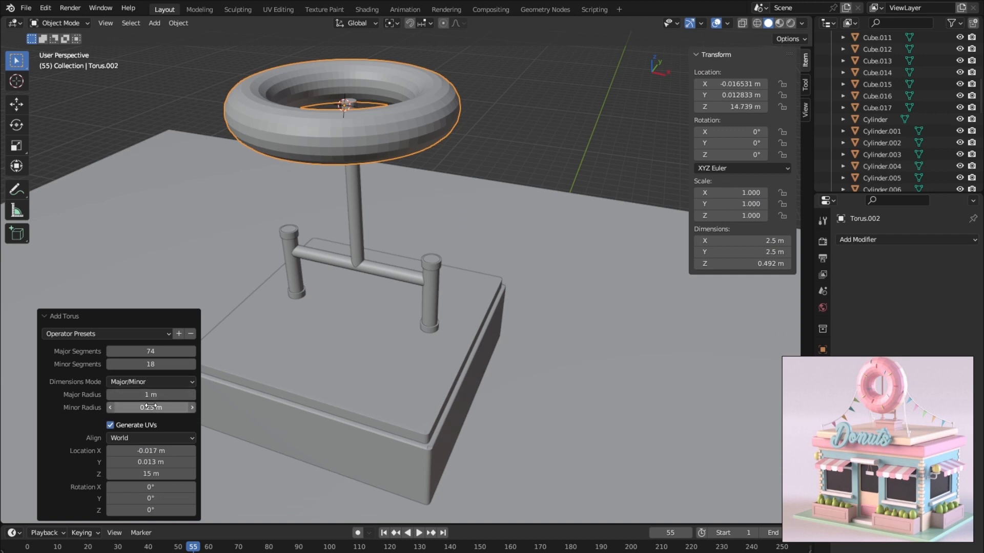
{"action": "left_click_drag", "start_coordinate": [150, 407], "coordinate": [270, 279]}
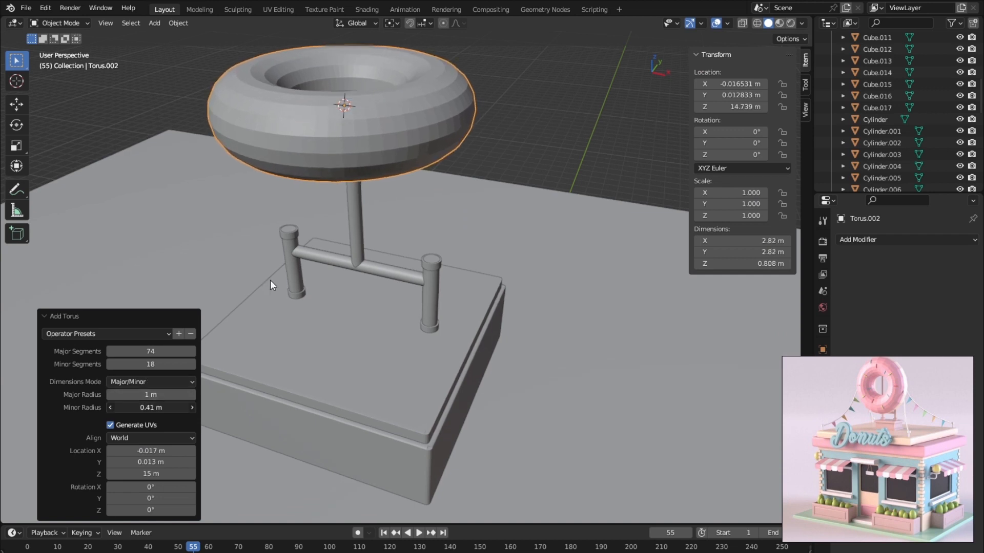
{"action": "left_click_drag", "start_coordinate": [226, 358], "coordinate": [279, 213]}
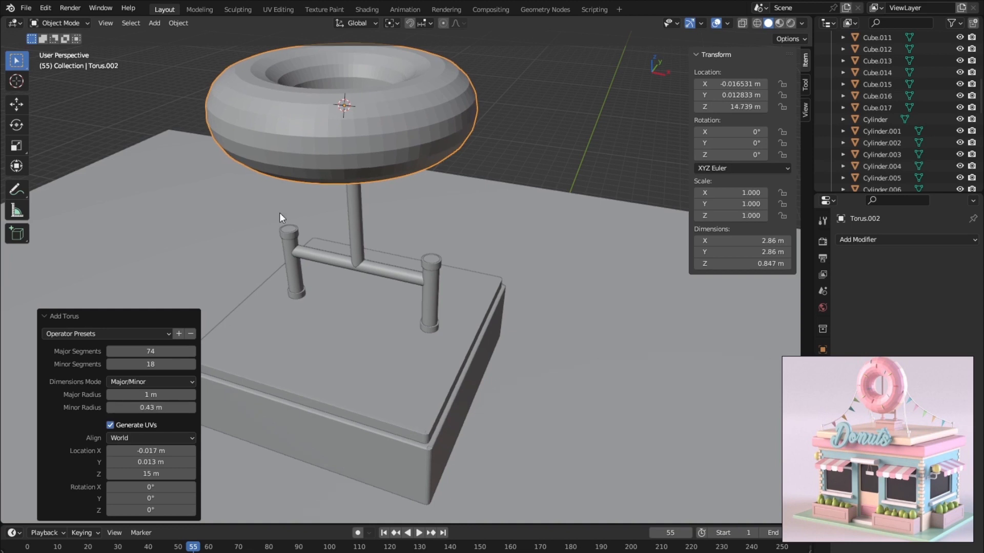
{"action": "middle_click_drag", "start_coordinate": [278, 213], "coordinate": [295, 221]}
{"action": "scroll", "coordinate": [370, 163], "scroll_direction": "down", "scroll_amount": 3}
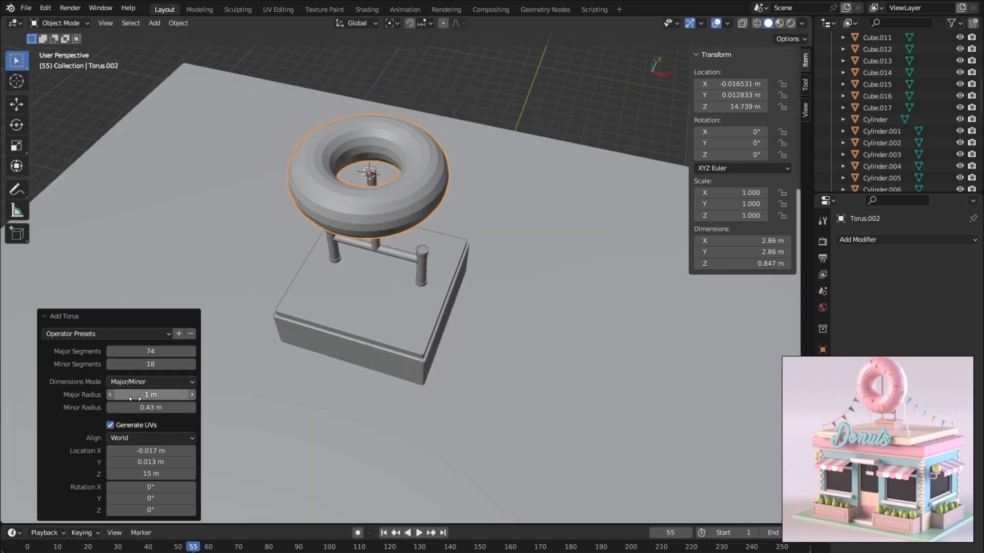
{"action": "left_click_drag", "start_coordinate": [150, 407], "coordinate": [186, 407]}
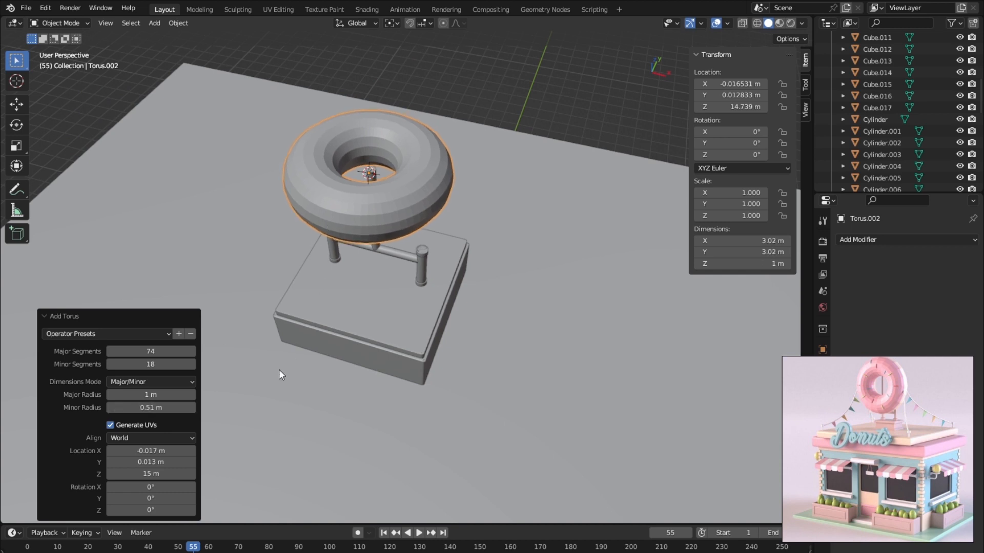
Step: Refine the torus to 79 major and 32 minor segments and set its minor radius to 0.5 m
{"action": "mouse_move", "coordinate": [151, 364]}
{"action": "left_mouse_down"}
{"action": "mouse_move", "coordinate": [167, 364]}
{"action": "mouse_move", "coordinate": [158, 352]}
{"action": "mouse_move", "coordinate": [169, 352]}
{"action": "mouse_move", "coordinate": [146, 351]}
{"action": "mouse_move", "coordinate": [163, 364]}
{"action": "left_mouse_up"}
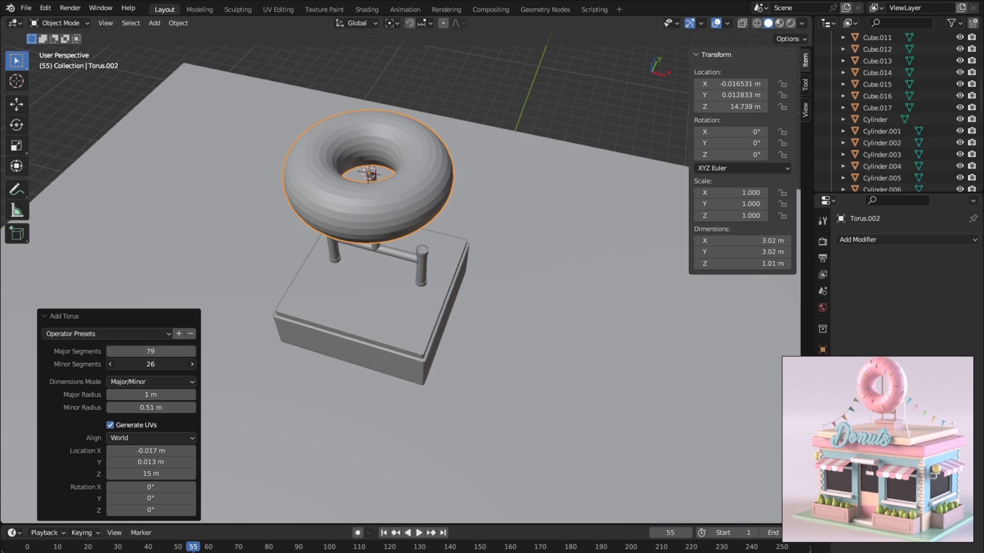
{"action": "middle_click_drag", "start_coordinate": [381, 333], "coordinate": [376, 275]}
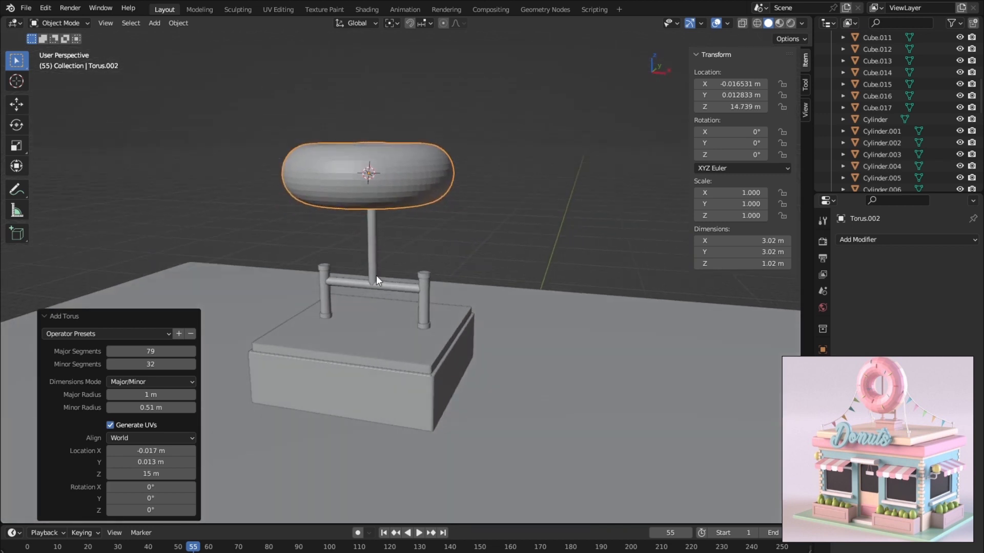
{"action": "left_click", "coordinate": [146, 409]}
{"action": "type", "text": ".5"}
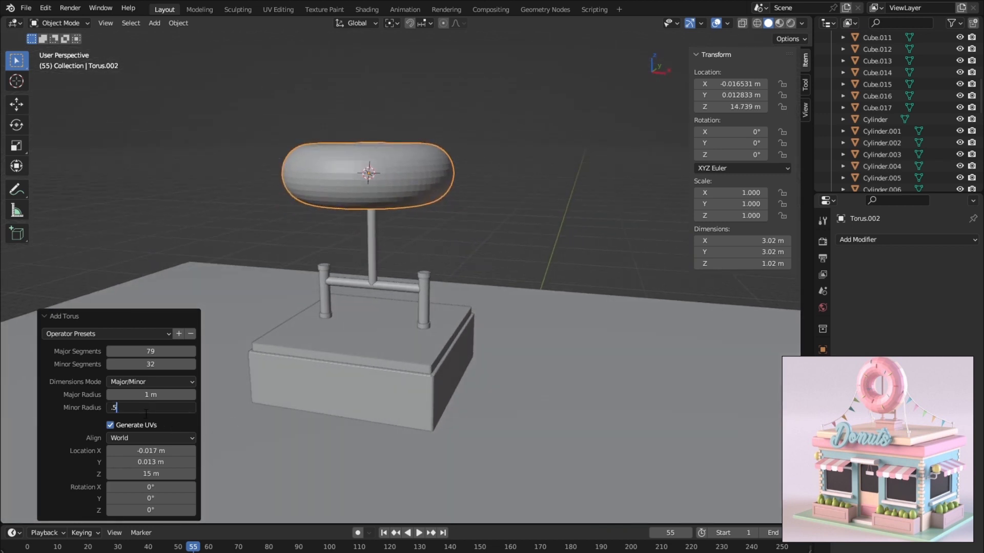
{"action": "key", "text": "Return"}
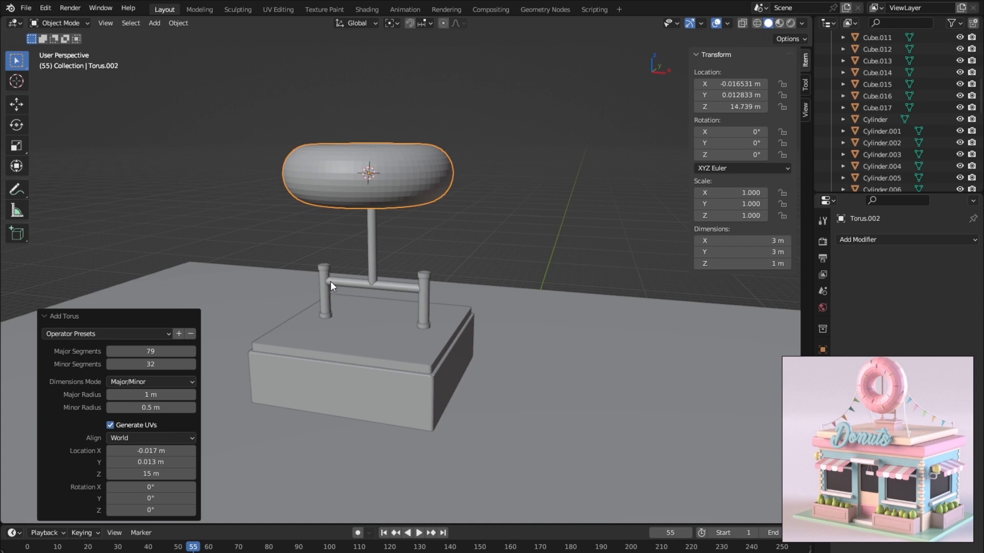
Step: Reduce the torus's minor radius to 0.4 m
{"action": "middle_click_drag", "start_coordinate": [330, 282], "coordinate": [330, 282]}
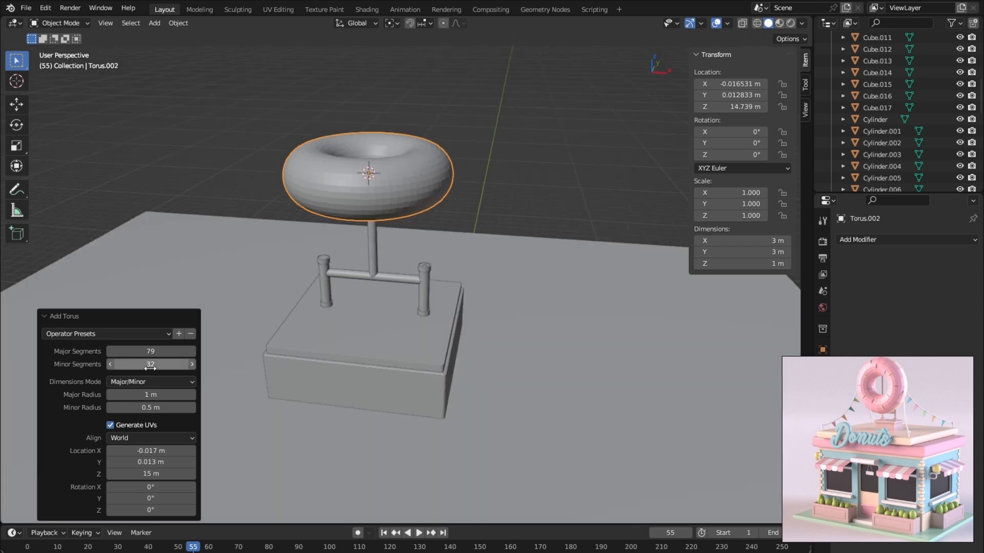
{"action": "left_click", "coordinate": [109, 407]}
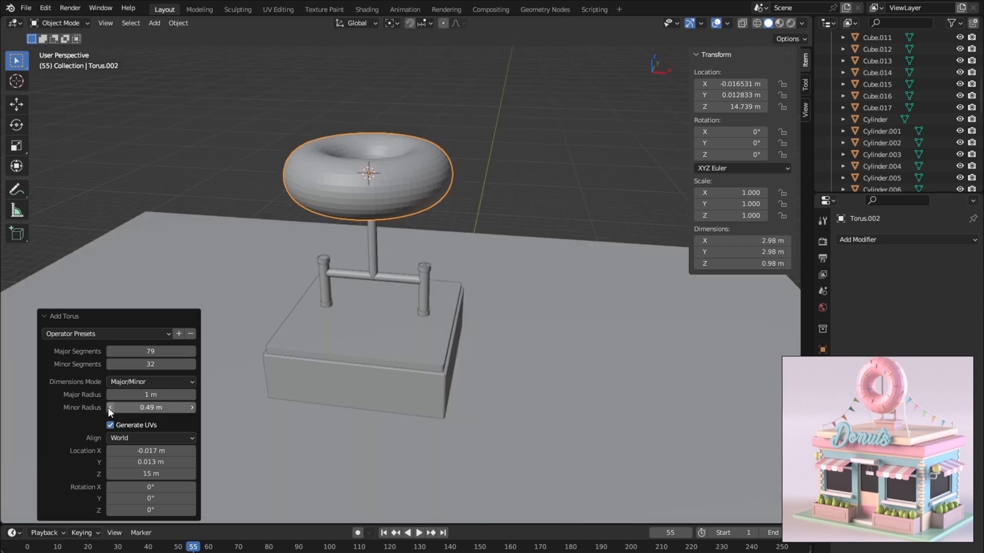
{"action": "left_click_drag", "start_coordinate": [147, 408], "coordinate": [138, 408]}
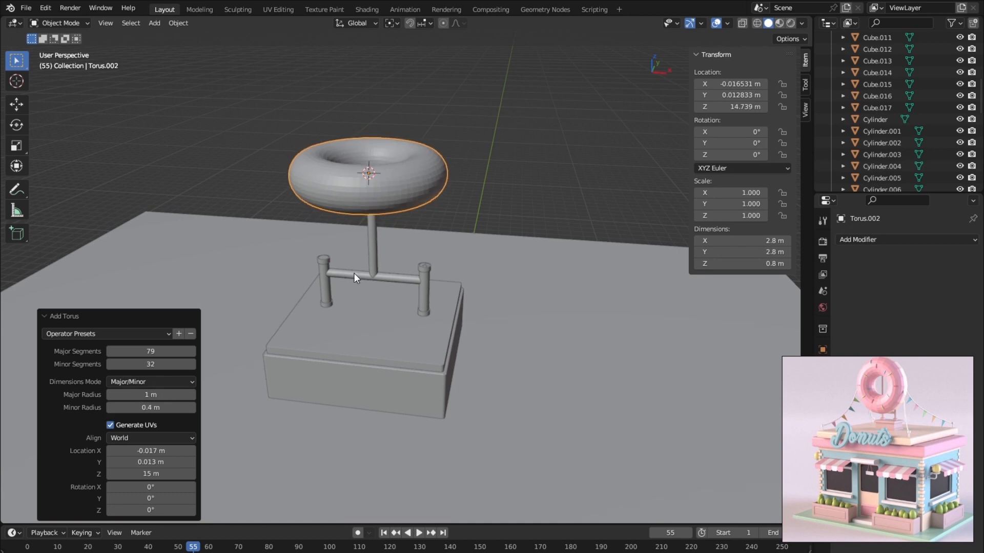
Step: Apply auto smooth shading to the torus and rotate it 90° about the X axis so it stands upright
{"action": "right_click", "coordinate": [379, 185]}
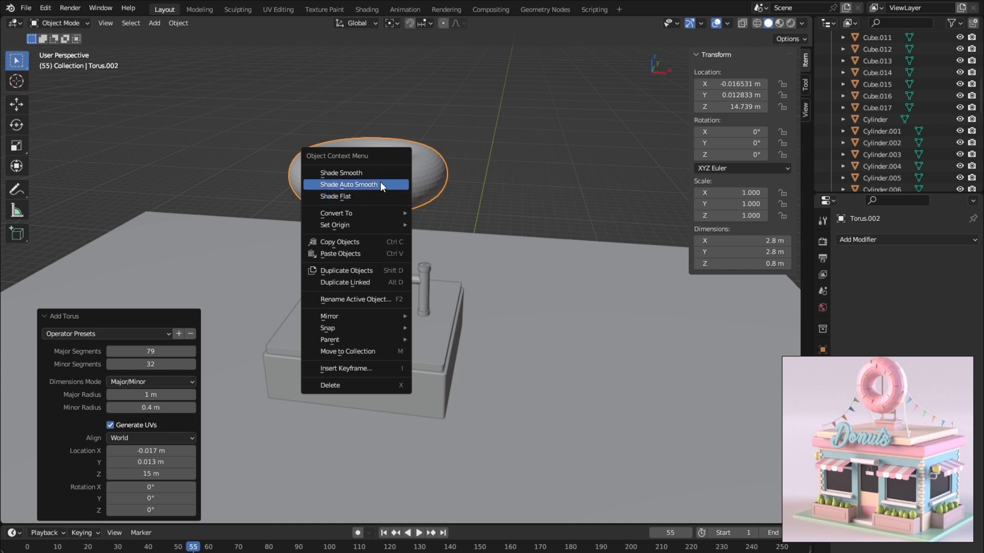
{"action": "left_click", "coordinate": [380, 182]}
{"action": "key", "text": "r"}
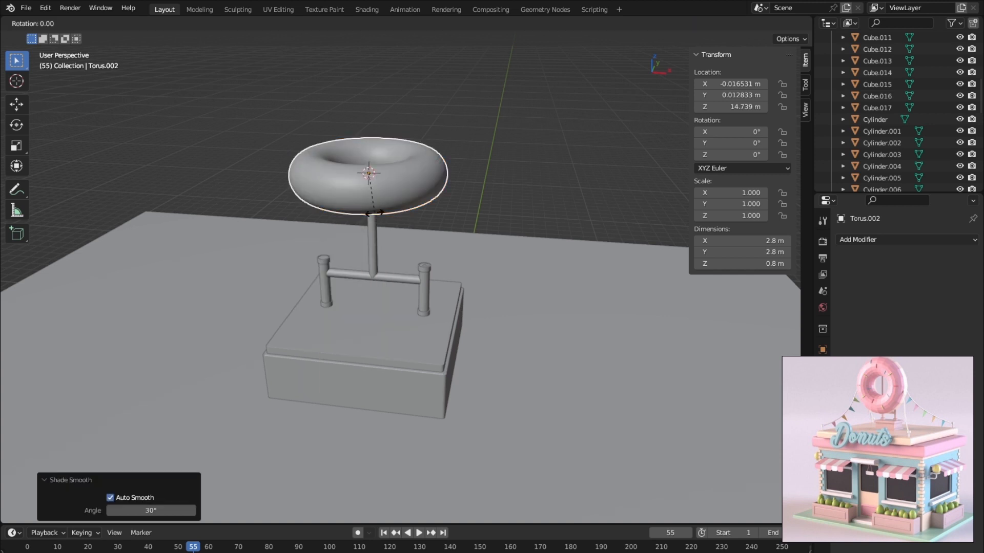
{"action": "type", "text": "x"}
{"action": "type", "text": "90"}
{"action": "key", "text": "Return"}
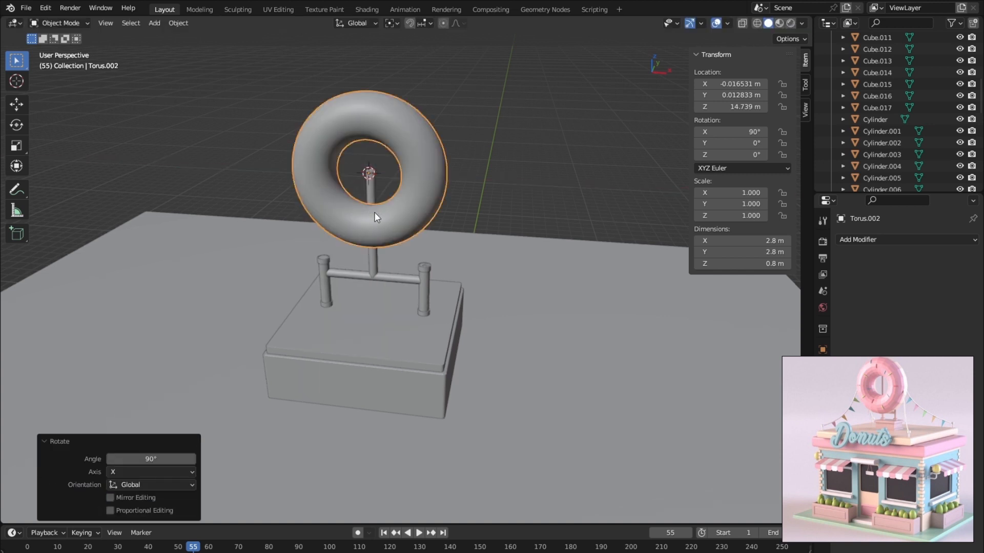
Step: Shorten the central upright pole by scaling it to about 0.693 along Z
{"action": "middle_click_drag", "start_coordinate": [474, 270], "coordinate": [391, 247]}
{"action": "middle_click_drag", "start_coordinate": [378, 281], "coordinate": [373, 207]}
{"action": "left_click", "coordinate": [372, 269]}
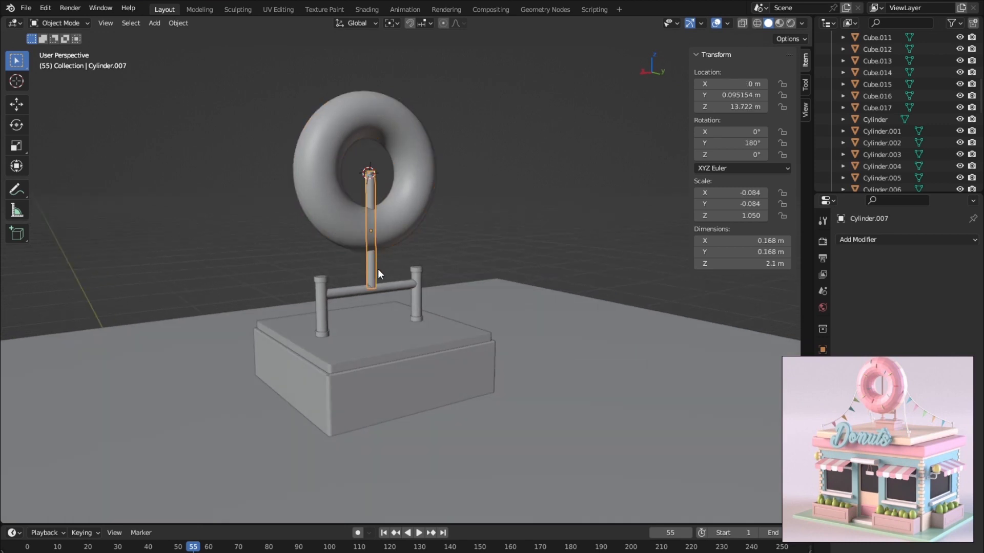
{"action": "key", "text": "s"}
{"action": "key", "text": "x"}
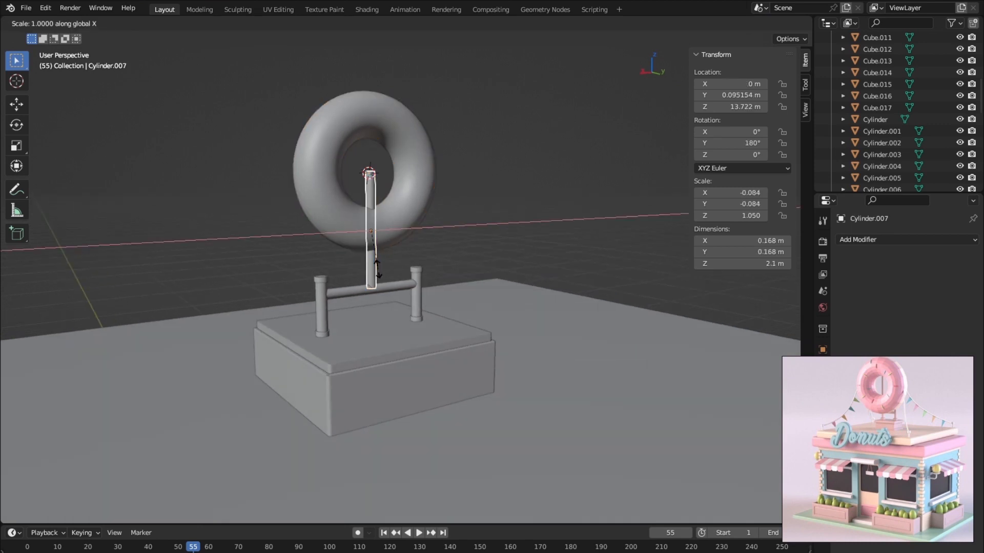
{"action": "key", "text": "z"}
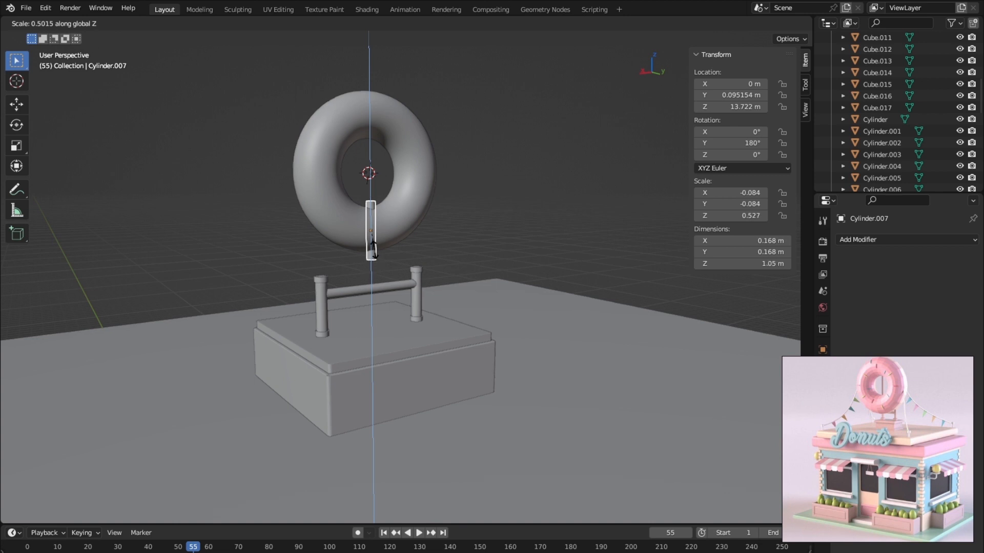
{"action": "left_click", "coordinate": [374, 262]}
Step: Lower the short upright pole about 0.34 m along Z so it rests on the crossbar
{"action": "key", "text": "g"}
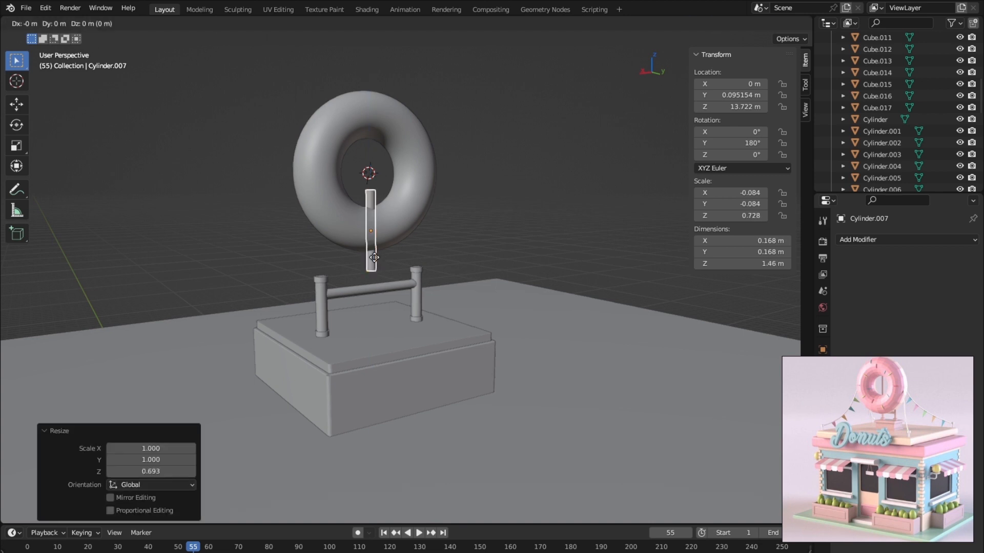
{"action": "key", "text": "z"}
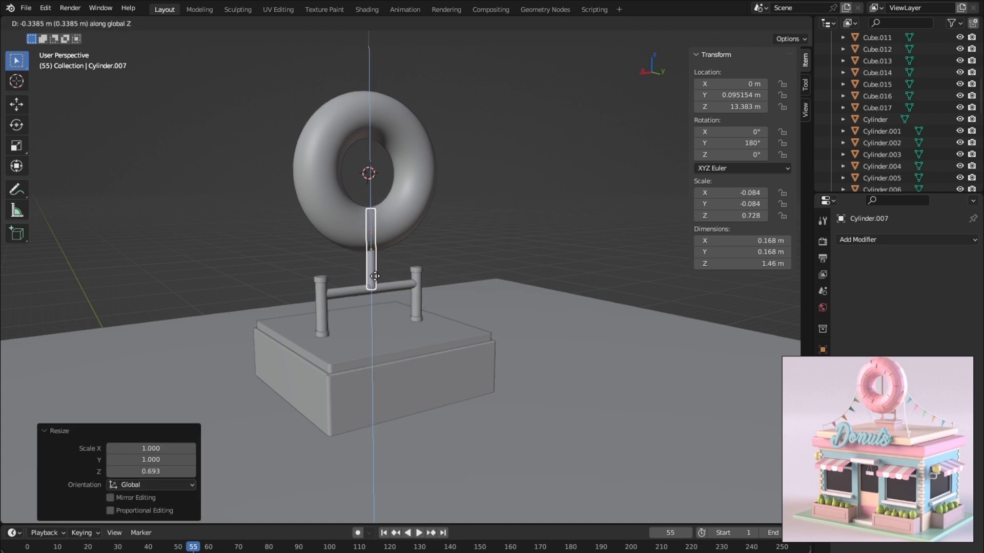
{"action": "left_click", "coordinate": [375, 276]}
{"action": "middle_click_drag", "start_coordinate": [354, 288], "coordinate": [514, 239]}
{"action": "left_click", "coordinate": [521, 293]}
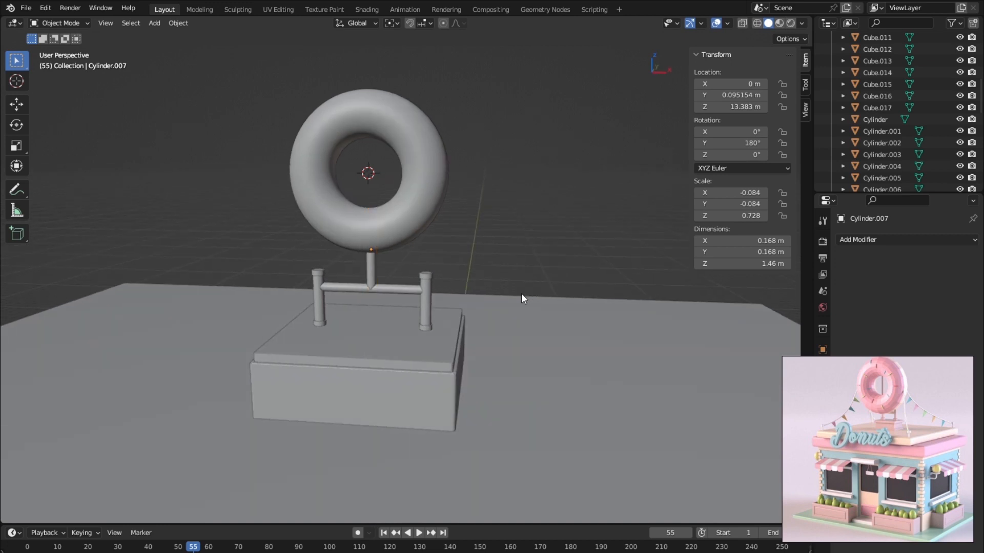
Step: Move the short upright pole about 0.51 m along negative X, off the crossbar's centre
{"action": "middle_click_drag", "start_coordinate": [521, 293], "coordinate": [502, 301]}
{"action": "middle_click_drag", "start_coordinate": [364, 274], "coordinate": [410, 285]}
{"action": "left_click", "coordinate": [422, 275]}
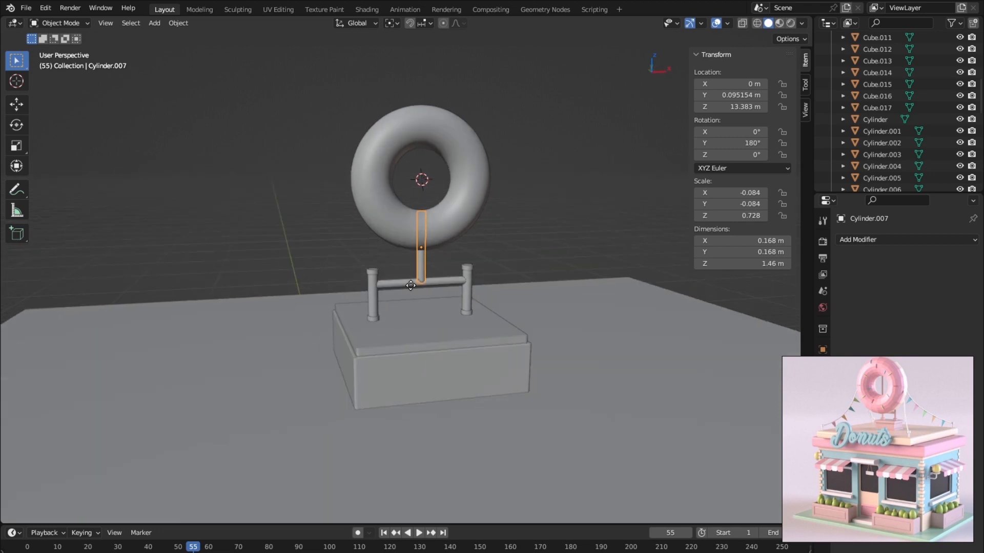
{"action": "key", "text": "g"}
{"action": "key", "text": "x"}
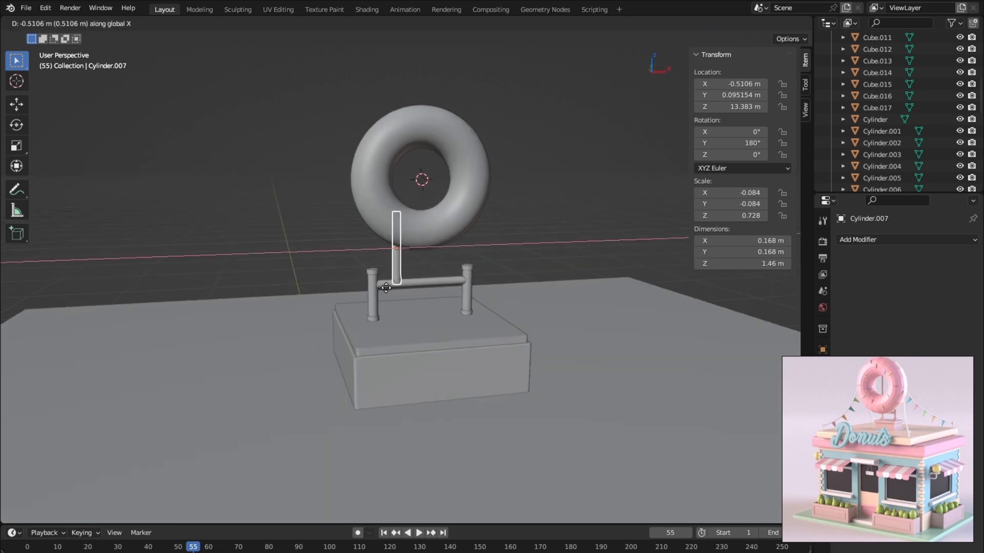
{"action": "left_click", "coordinate": [419, 293]}
Step: Duplicate the short upright pole and place the copy about 1 m away along positive X
{"action": "key", "text": "shift+d"}
{"action": "key", "text": "x"}
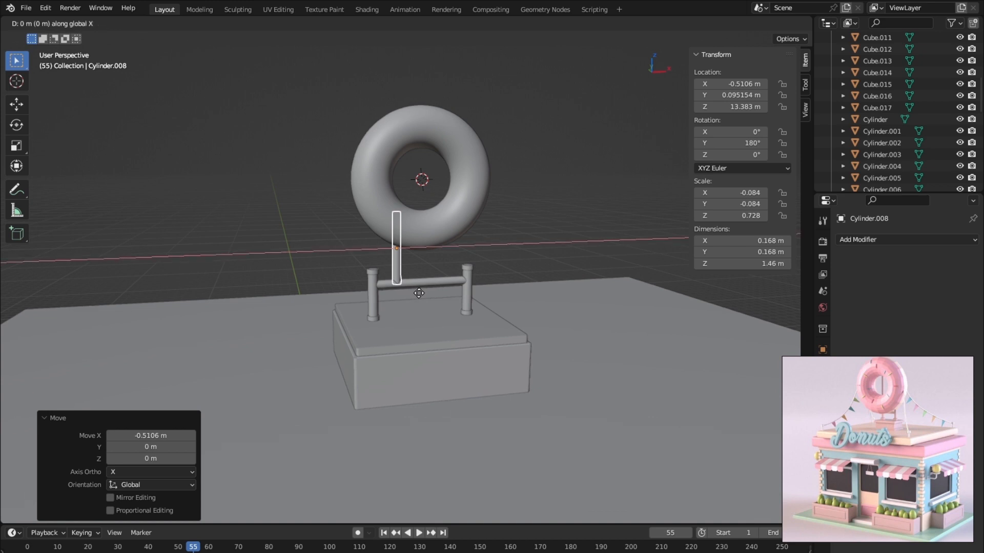
{"action": "left_click", "coordinate": [467, 291]}
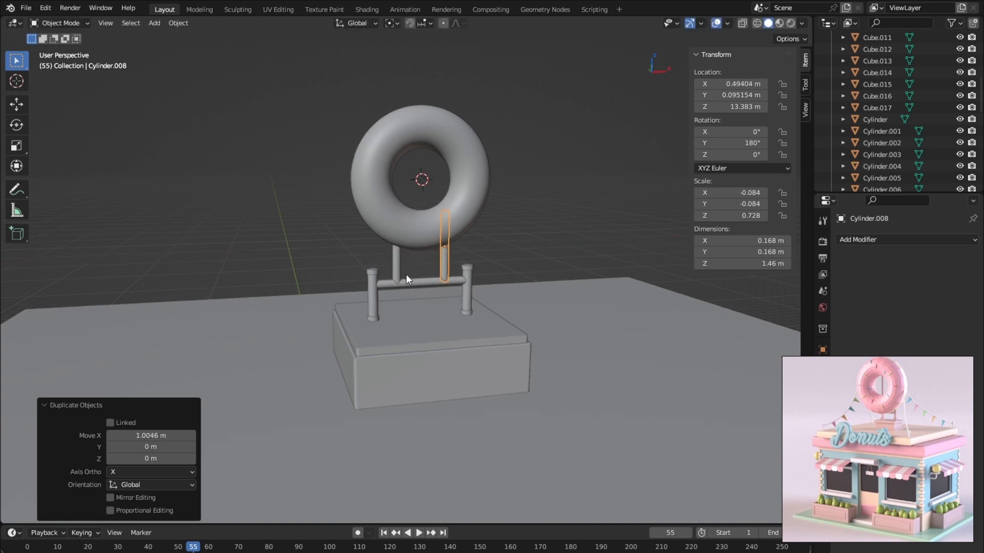
Step: Set the original short pole's X location to -0.5 m
{"action": "left_click", "coordinate": [395, 265]}
{"action": "double_click", "coordinate": [741, 84]}
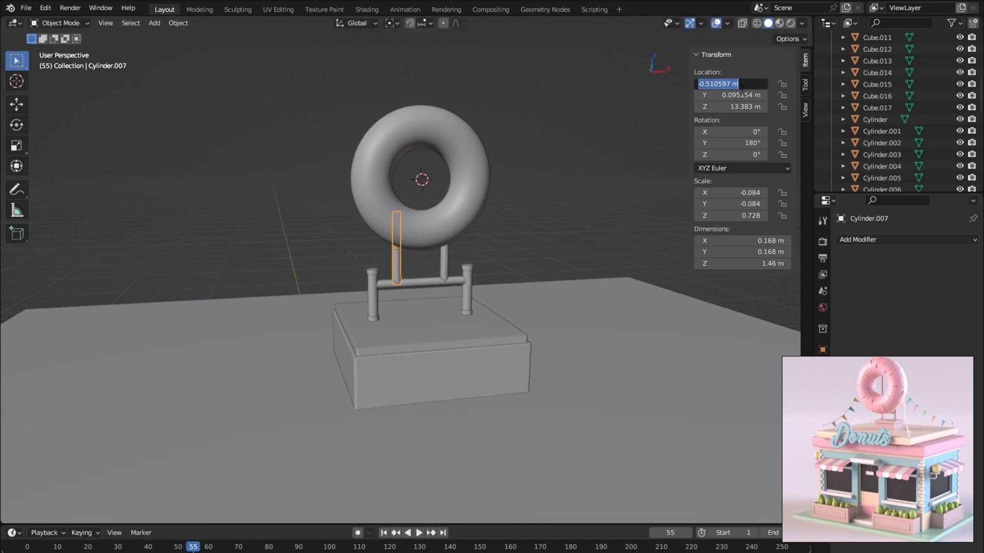
{"action": "key", "text": "BackSpace"}
{"action": "type", "text": "-0.5"}
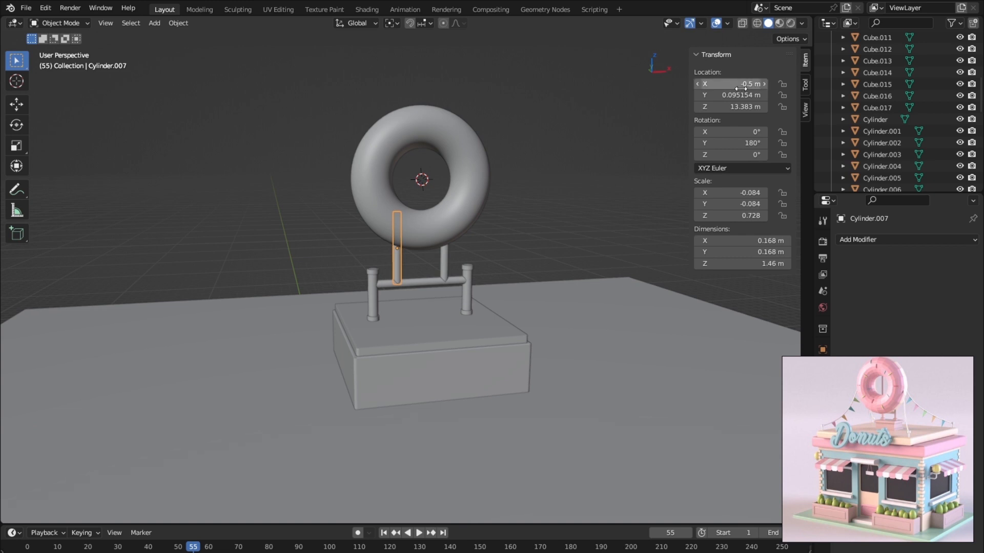
{"action": "key", "text": "Return"}
Step: Set the duplicated short pole's X location to 0.5 m
{"action": "left_click", "coordinate": [442, 259]}
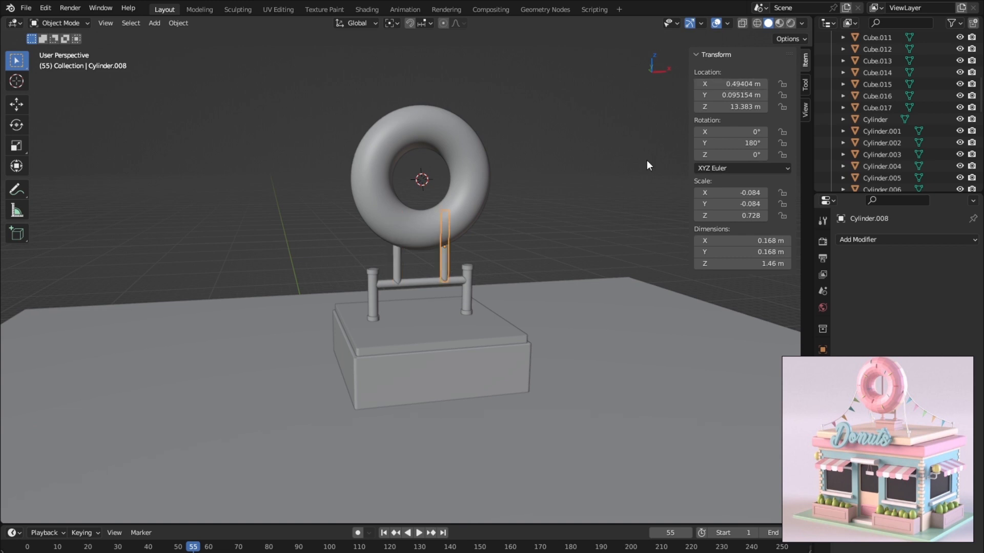
{"action": "double_click", "coordinate": [750, 84]}
{"action": "key", "text": "BackSpace"}
{"action": "type", "text": "0.5"}
{"action": "key", "text": "Return"}
{"action": "middle_click_drag", "start_coordinate": [579, 216], "coordinate": [397, 341]}
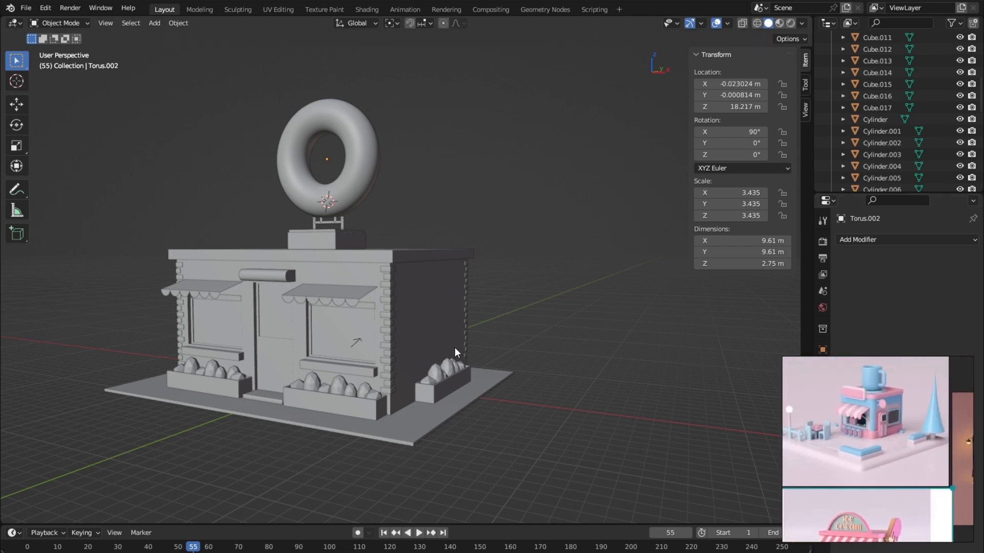
Step: Isolate the shop's main wall block in local view and enter Edit Mode on it
{"action": "left_click", "coordinate": [434, 321]}
{"action": "scroll", "coordinate": [420, 321], "scroll_direction": "up", "scroll_amount": 4}
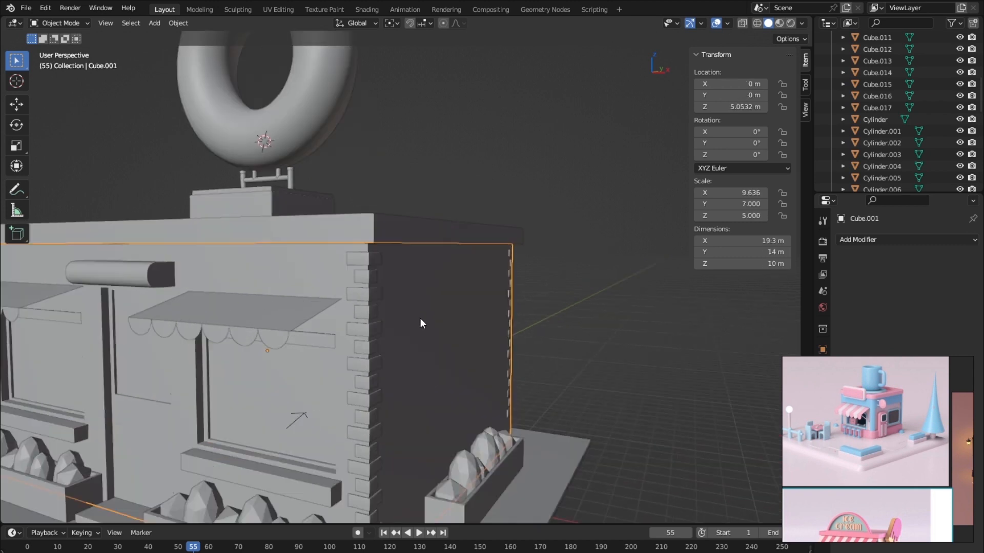
{"action": "key", "text": "KP_Divide"}
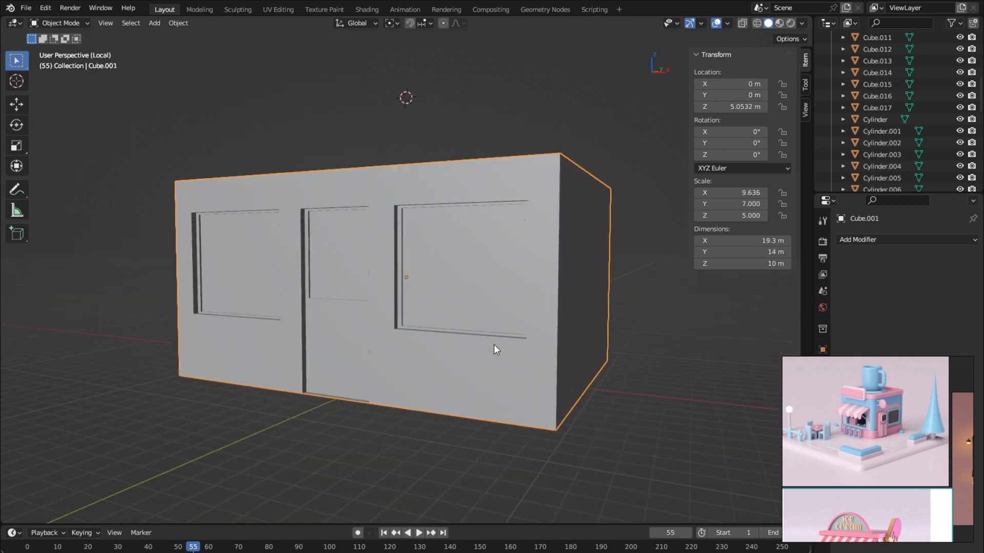
{"action": "middle_click_drag", "start_coordinate": [494, 345], "coordinate": [474, 361]}
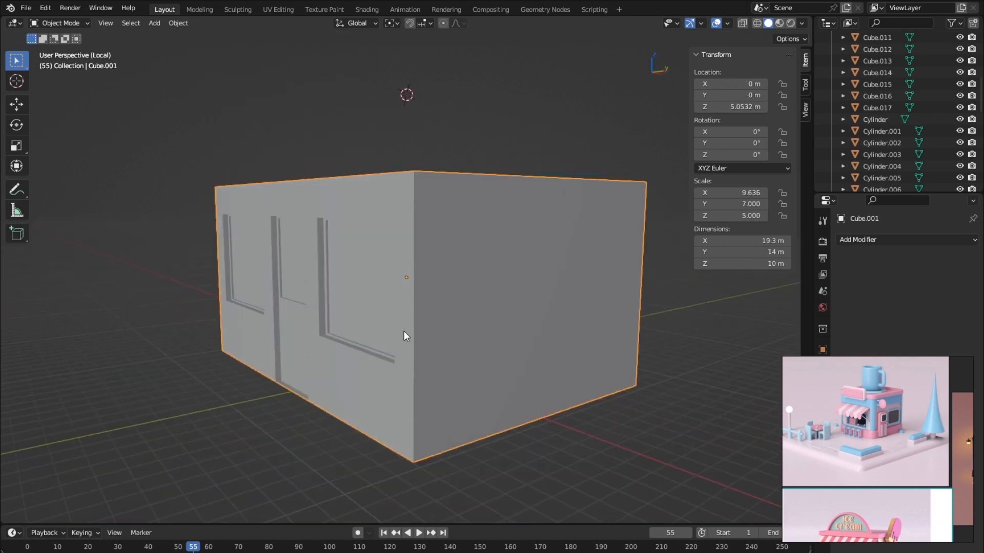
{"action": "key", "text": "Tab"}
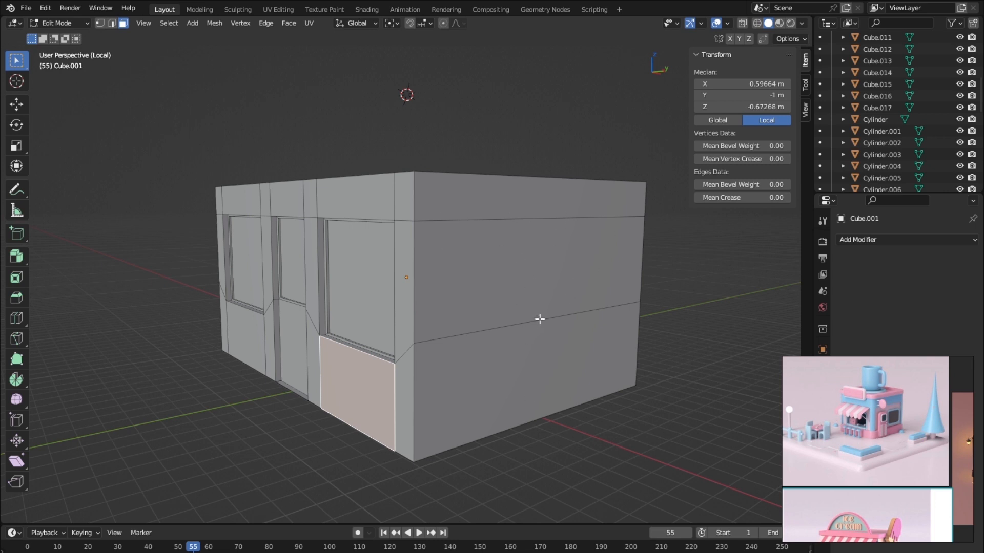
Step: Lower the lower horizontal edge on the plain side wall by about 1.4 m along Z
{"action": "left_click", "coordinate": [112, 23]}
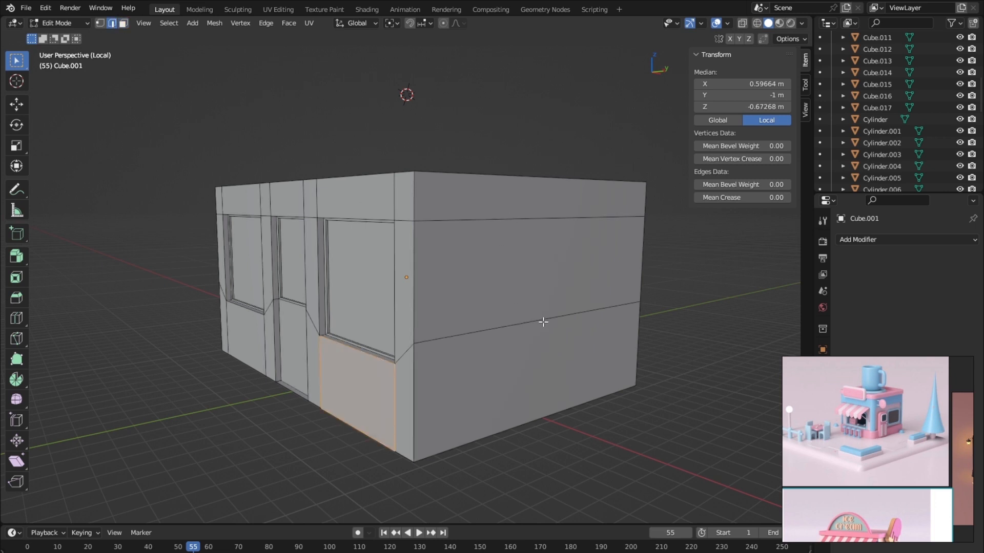
{"action": "left_click", "coordinate": [543, 321]}
{"action": "key", "text": "g"}
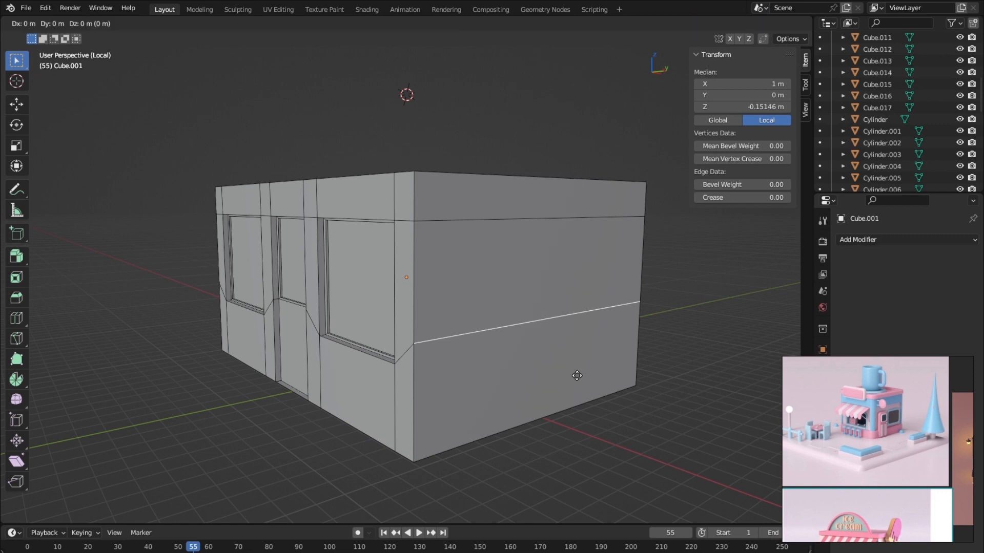
{"action": "key", "text": "z"}
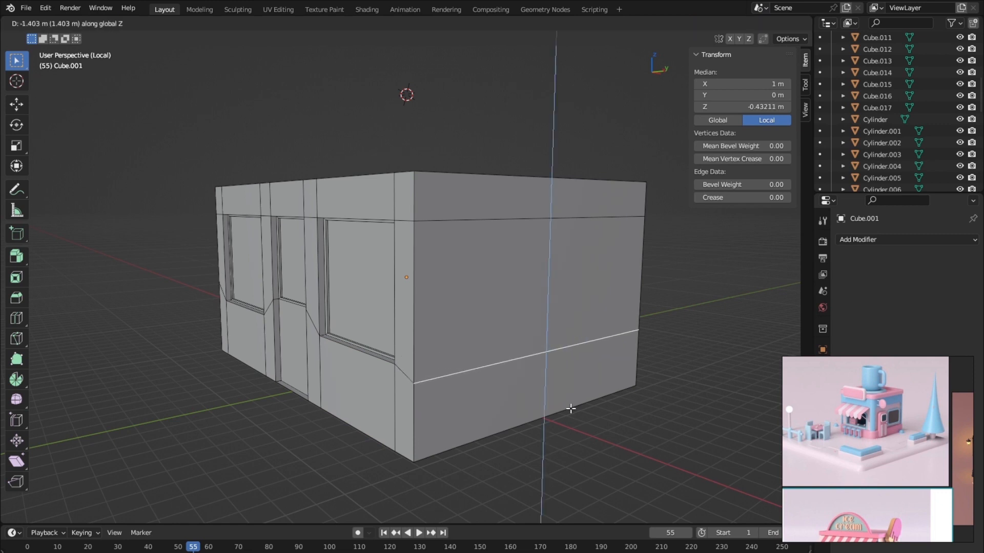
{"action": "left_click", "coordinate": [570, 407]}
Step: Add two vertical loop cuts across the plain side wall with a slide factor of 0
{"action": "key", "text": "ctrl+r"}
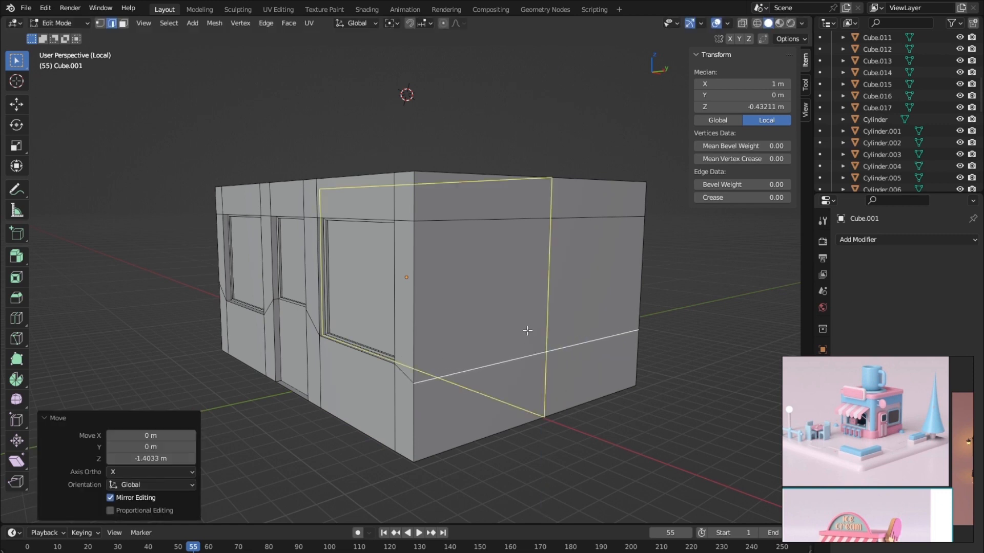
{"action": "left_click", "coordinate": [587, 378]}
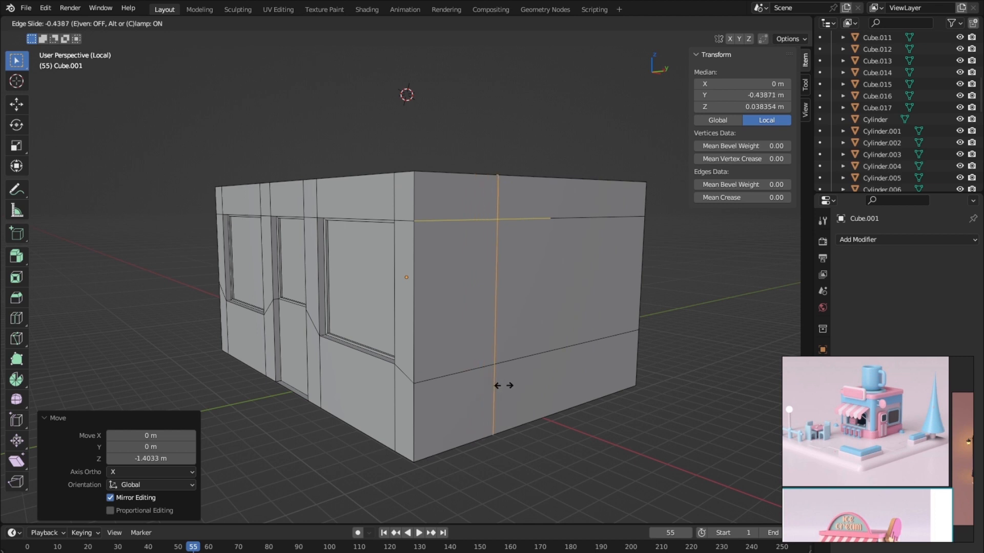
{"action": "left_click", "coordinate": [516, 405]}
{"action": "left_click", "coordinate": [193, 406]}
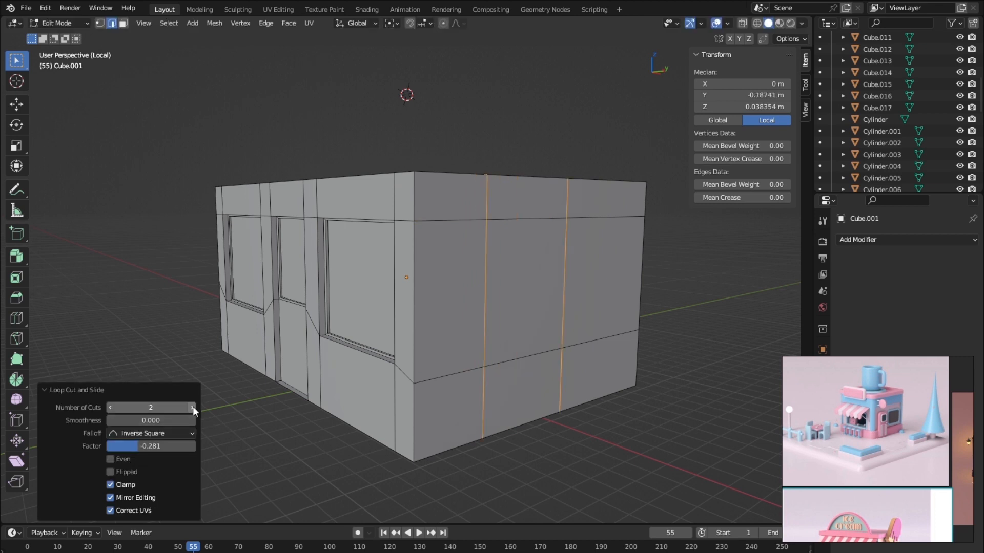
{"action": "middle_click_drag", "start_coordinate": [533, 395], "coordinate": [308, 448]}
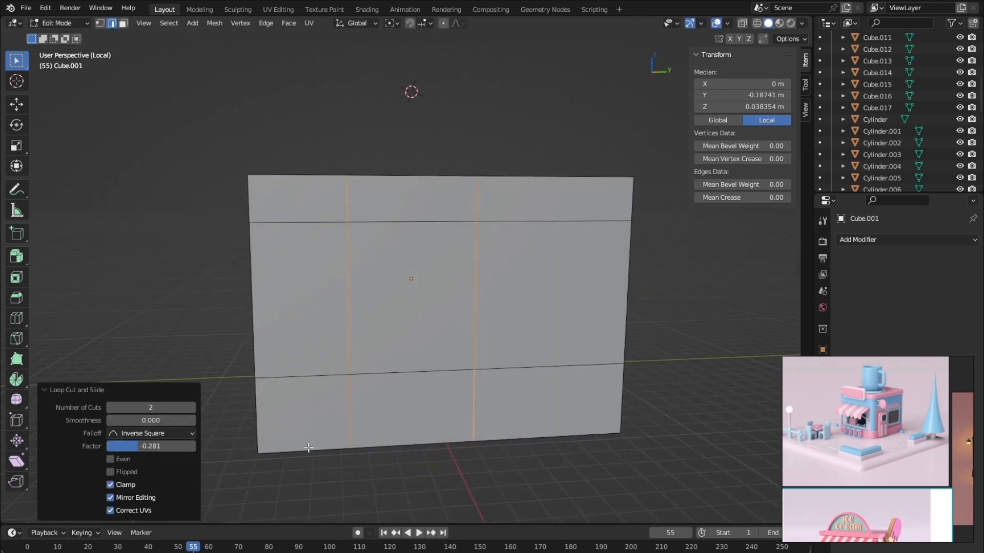
{"action": "left_click", "coordinate": [161, 446]}
{"action": "type", "text": "0"}
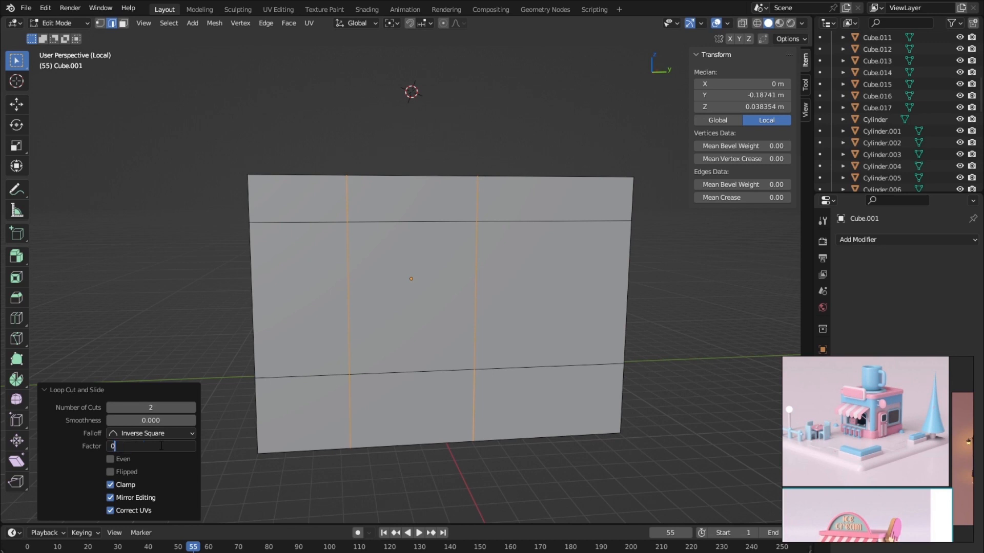
{"action": "key", "text": "Tab"}
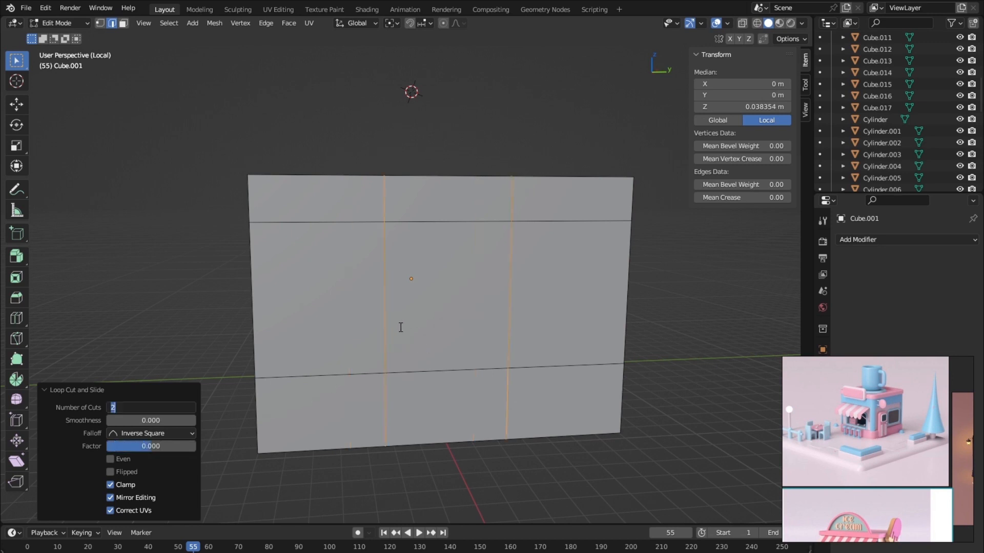
{"action": "key", "text": "Return"}
Step: Spread the two vertical loop cuts apart by scaling them to about 2.33 along Y
{"action": "middle_click_drag", "start_coordinate": [410, 342], "coordinate": [433, 359]}
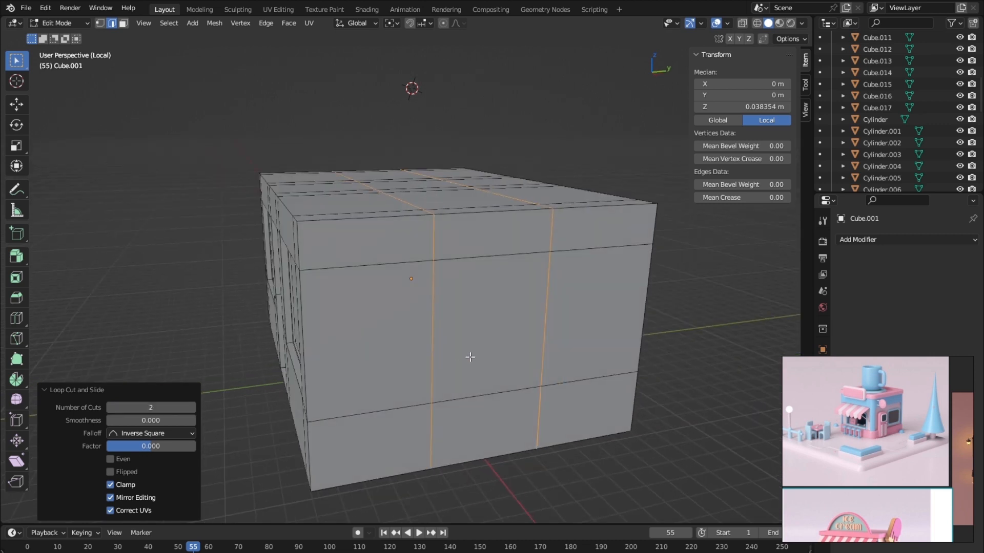
{"action": "key", "text": "s"}
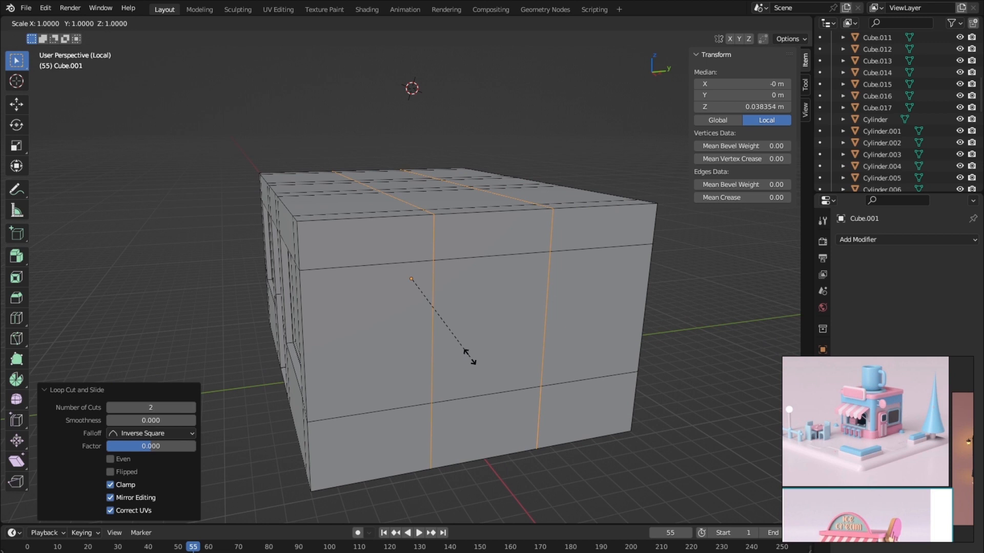
{"action": "key", "text": "y"}
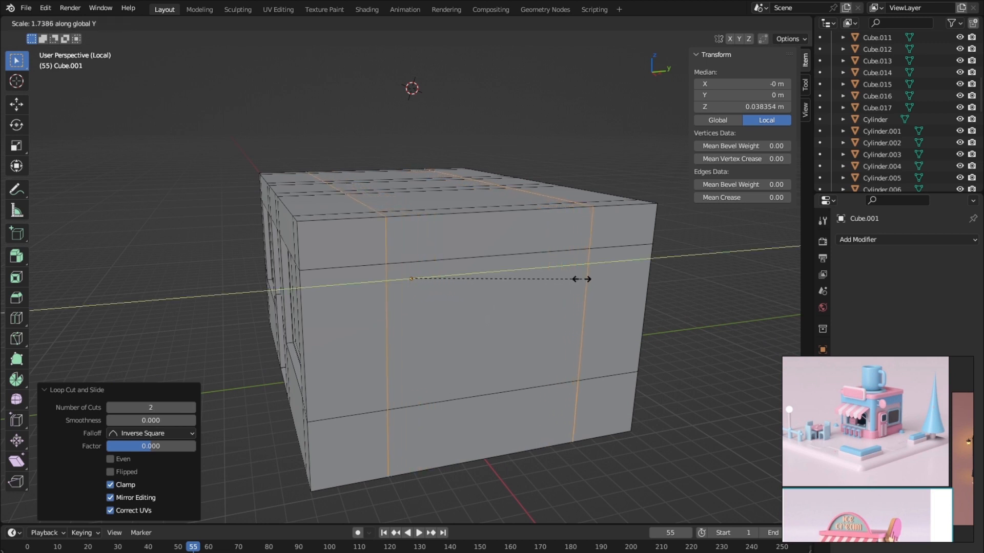
{"action": "left_click", "coordinate": [640, 277]}
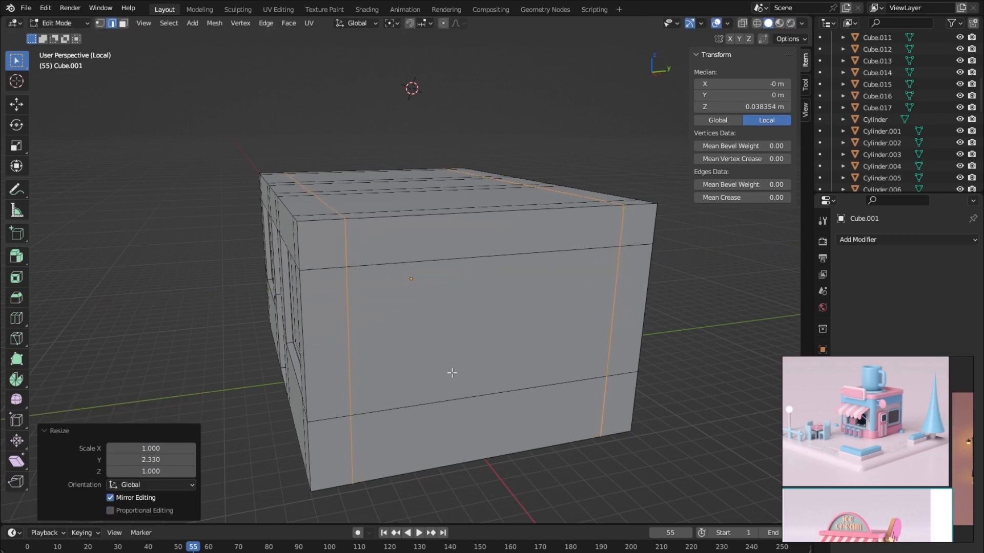
Step: Switch to face selection and select the large central face of the side wall
{"action": "middle_click_drag", "start_coordinate": [451, 374], "coordinate": [472, 360]}
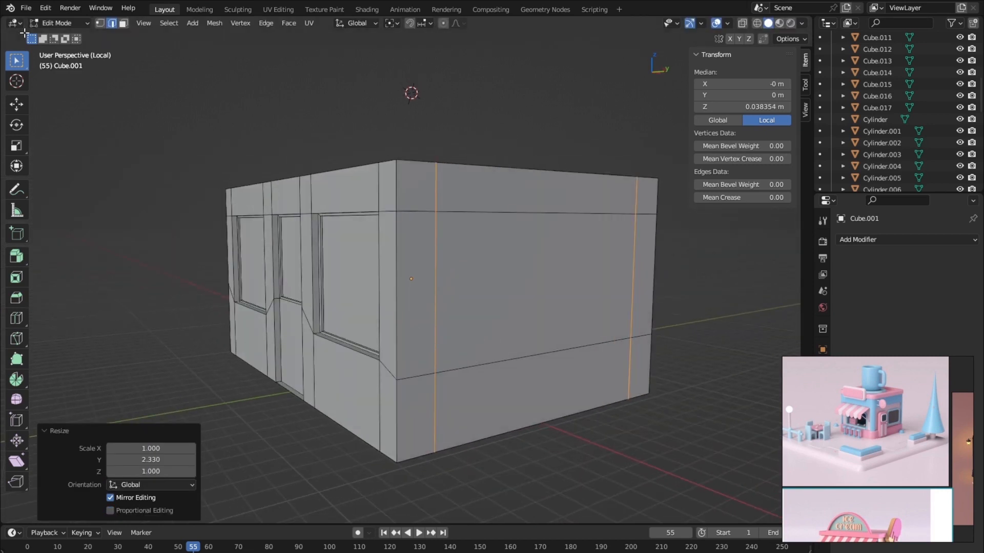
{"action": "left_click", "coordinate": [122, 24]}
{"action": "left_click", "coordinate": [507, 265]}
{"action": "middle_click_drag", "start_coordinate": [497, 325], "coordinate": [502, 332]}
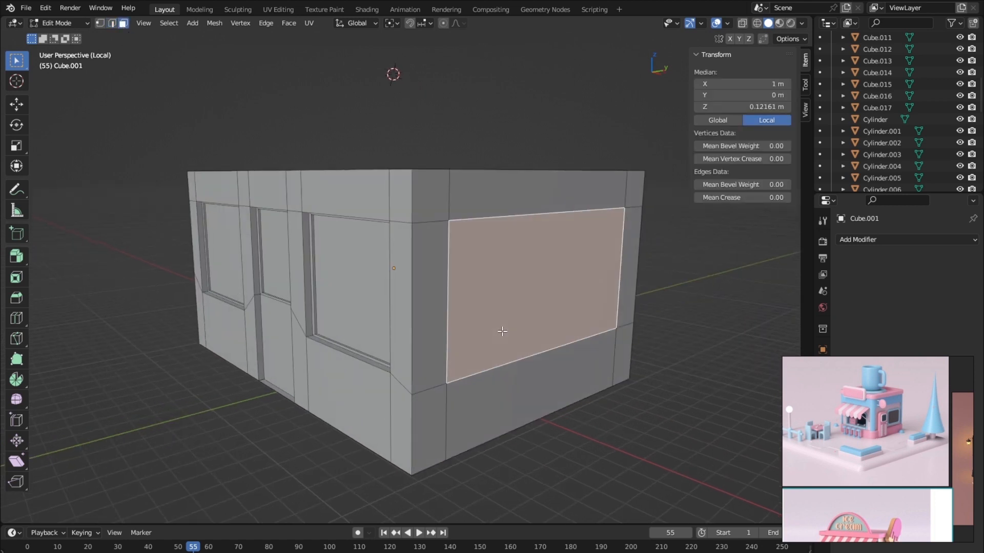
{"action": "key", "text": "e"}
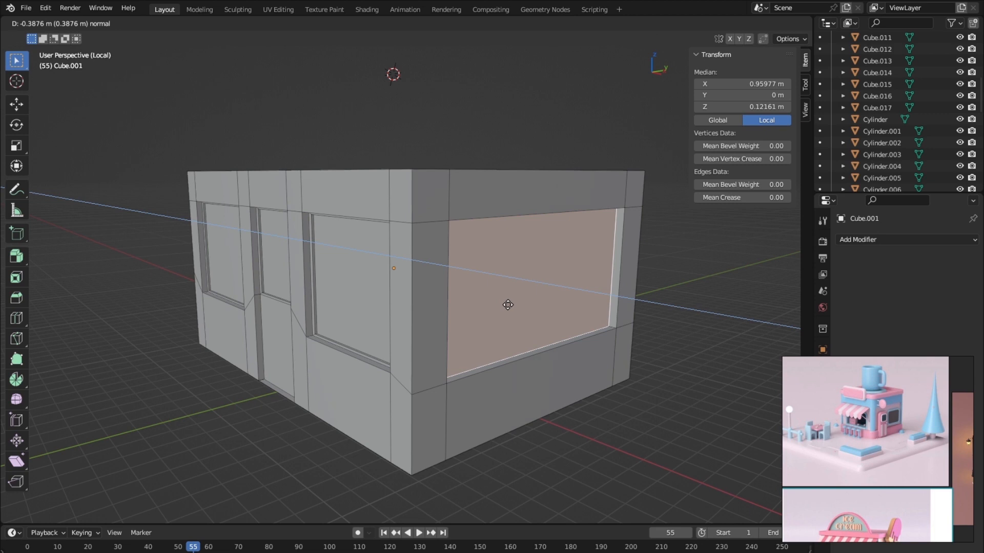
{"action": "type", "text": ".3"}
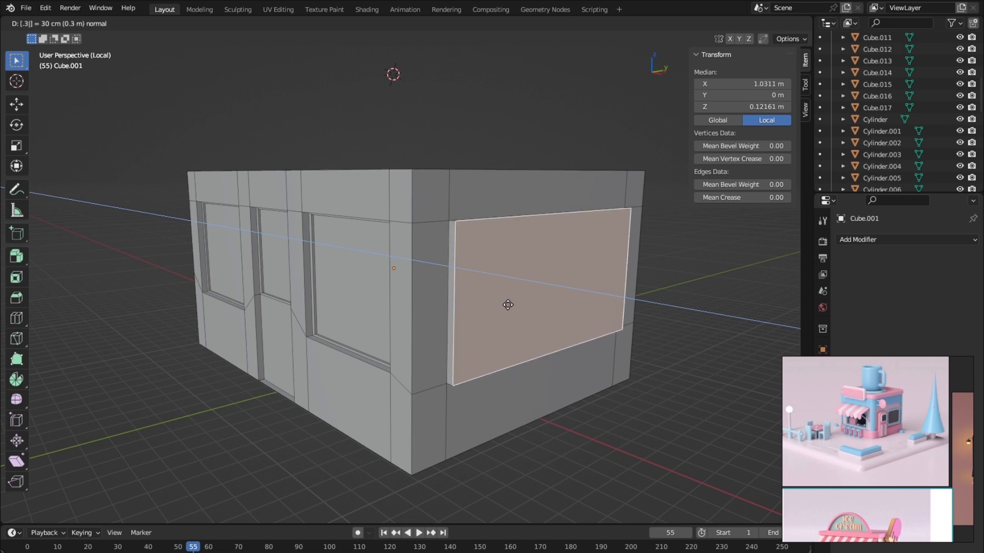
{"action": "key", "text": "Escape"}
{"action": "key", "text": "e"}
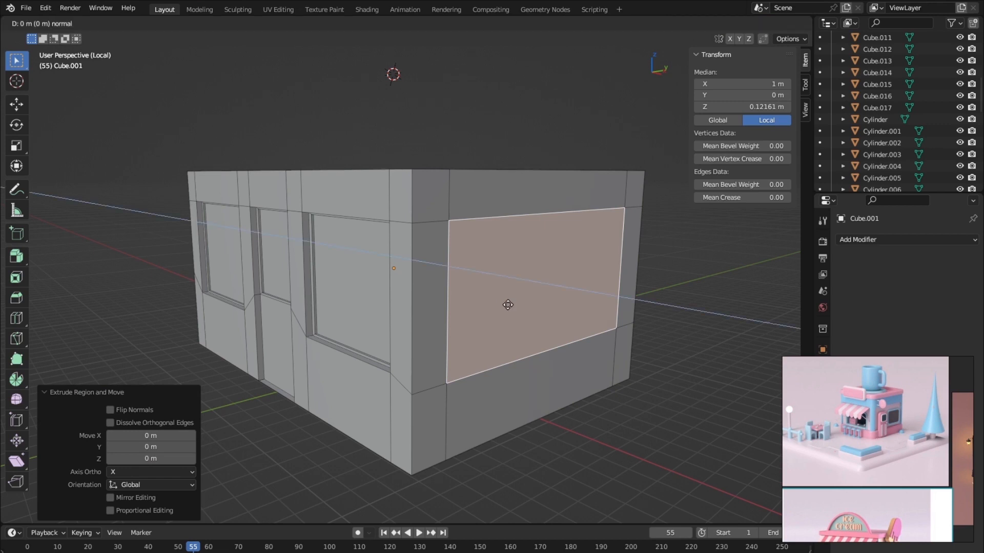
{"action": "type", "text": "-."}
{"action": "key", "text": "Escape"}
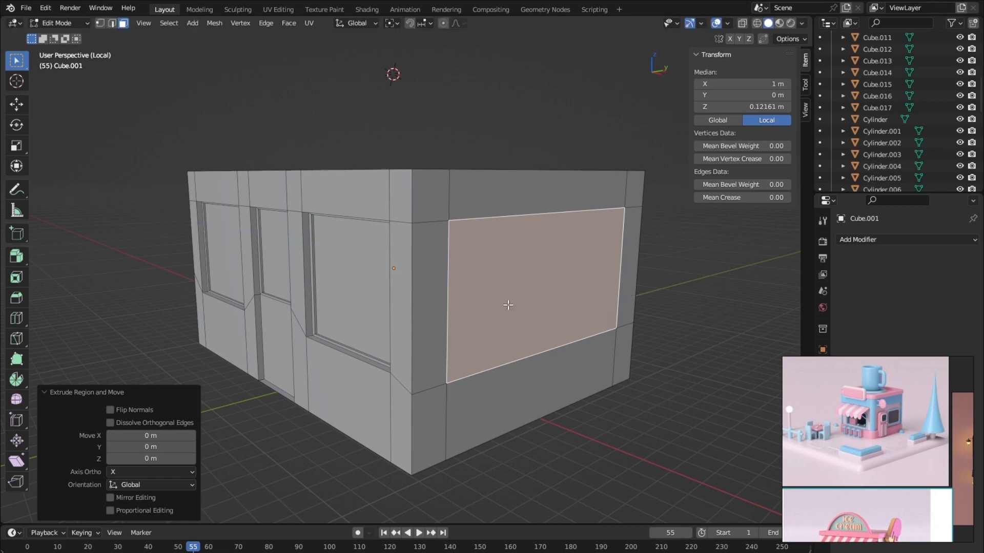
Step: Extrude the side wall's central face 0.3 m inward to form a window recess
{"action": "type", "text": "e-.3"}
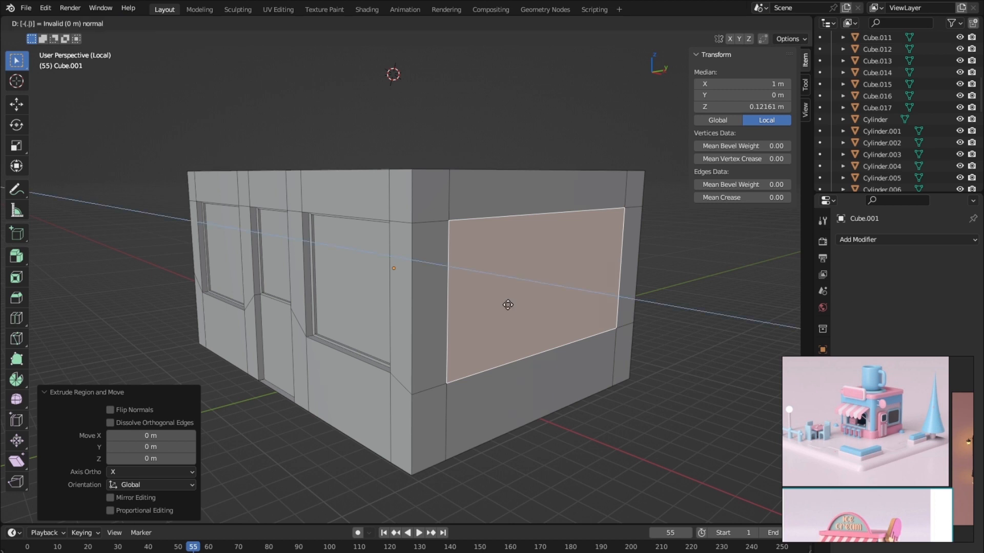
Step: Extrude the side wall's window face 0.3 m inward and inset it by about 0.028 m
{"action": "key", "text": "Return"}
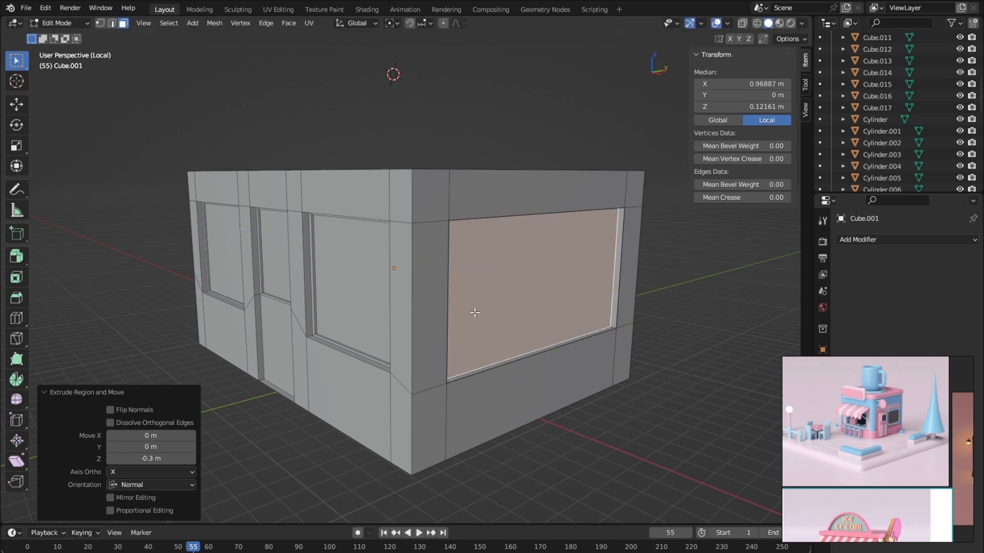
{"action": "middle_click_drag", "start_coordinate": [475, 313], "coordinate": [507, 336]}
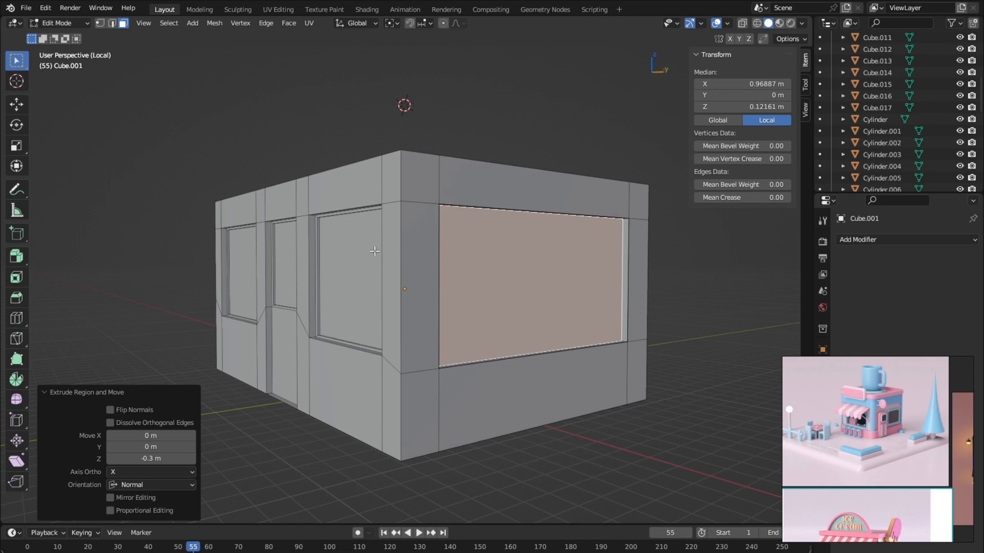
{"action": "middle_click_drag", "start_coordinate": [566, 328], "coordinate": [540, 329]}
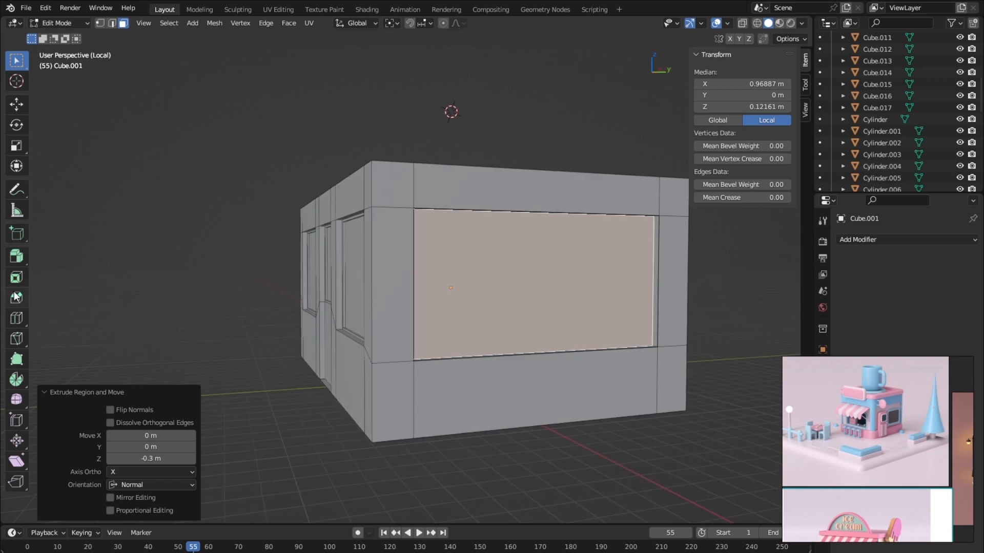
{"action": "left_click", "coordinate": [16, 278]}
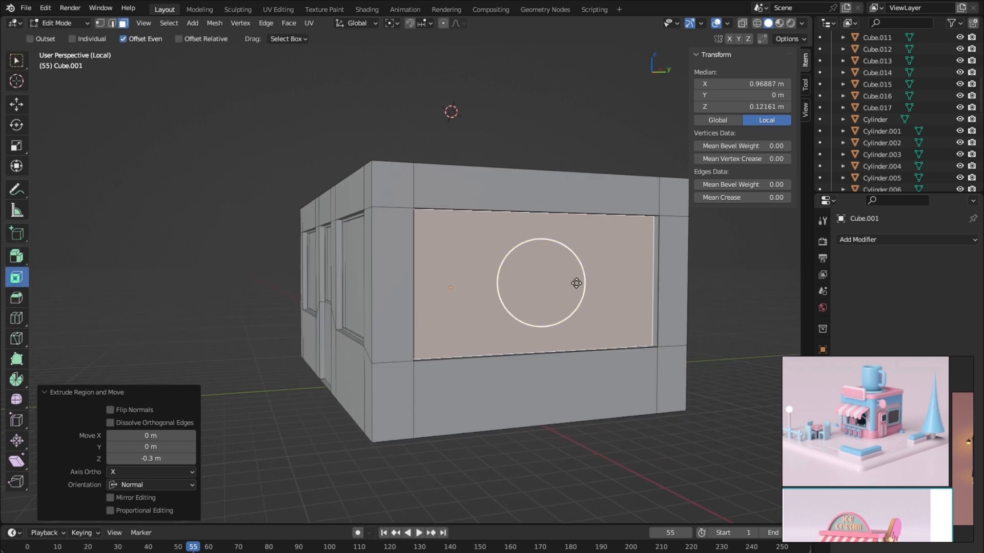
{"action": "left_click_drag", "start_coordinate": [574, 282], "coordinate": [568, 281]}
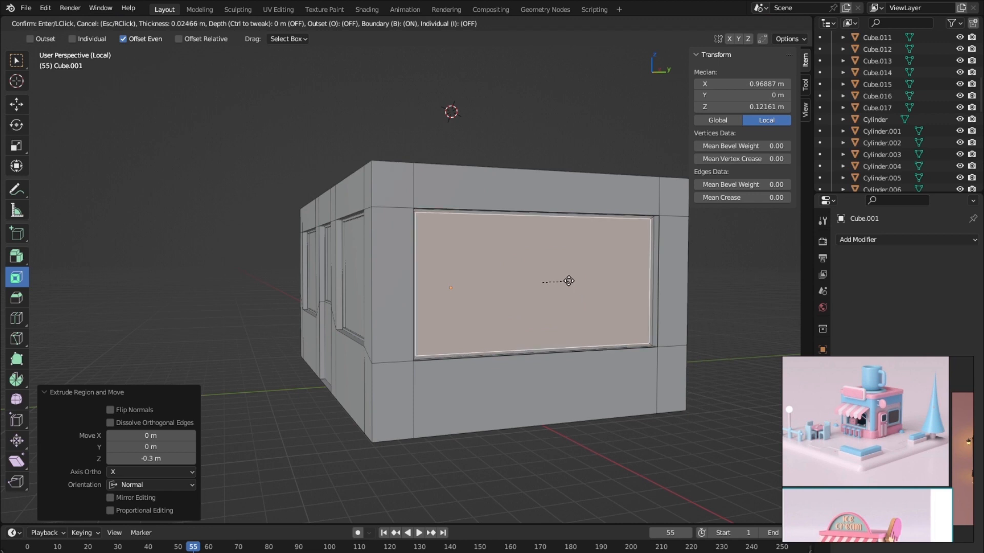
{"action": "left_click_drag", "start_coordinate": [569, 281], "coordinate": [560, 281]}
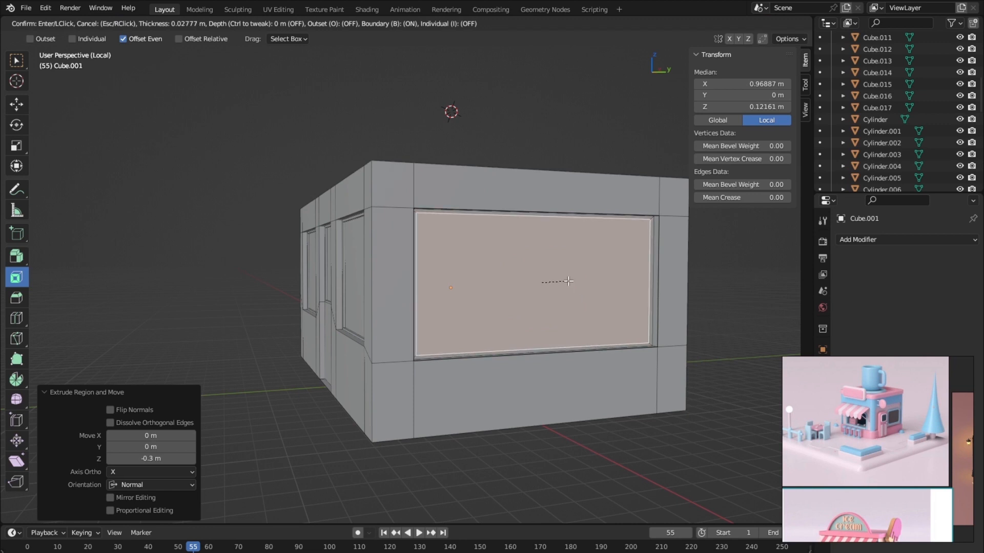
Step: Extrude the inset side window face inward by -0.1 m along its normal
{"action": "middle_click_drag", "start_coordinate": [561, 281], "coordinate": [547, 342]}
{"action": "key", "text": "e"}
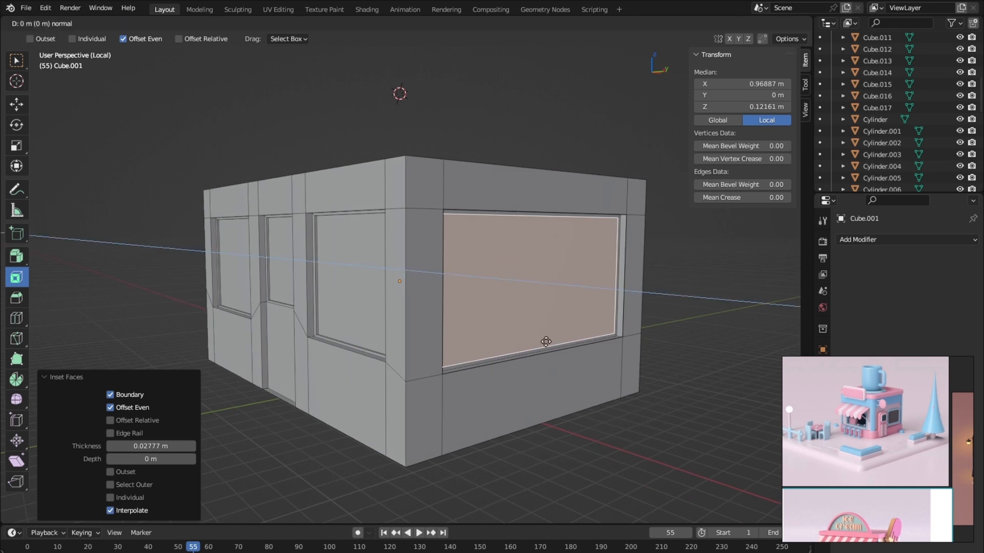
{"action": "type", "text": "-0.1"}
{"action": "key", "text": "Return"}
{"action": "middle_click_drag", "start_coordinate": [587, 358], "coordinate": [585, 337]}
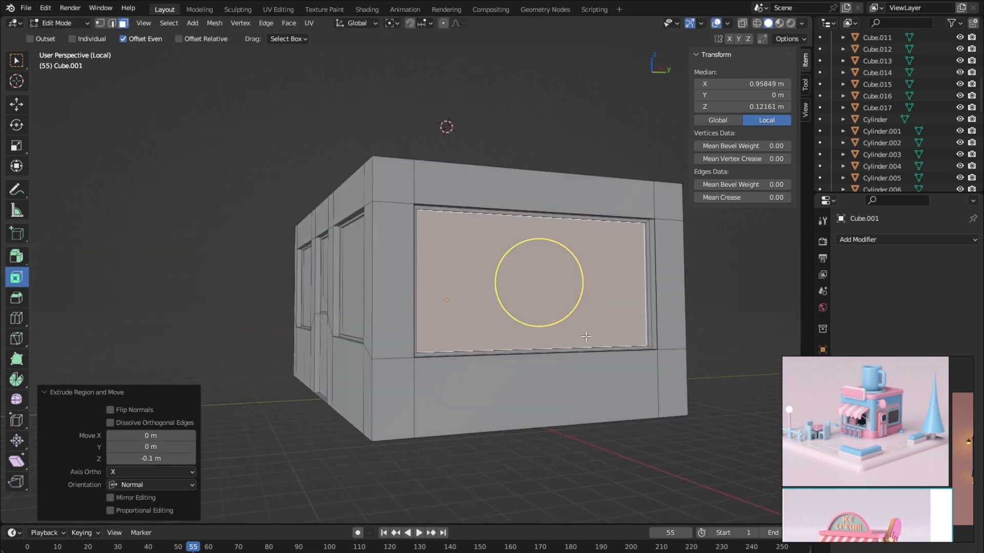
{"action": "scroll", "coordinate": [651, 269], "scroll_direction": "up", "scroll_amount": 3}
{"action": "scroll", "coordinate": [564, 307], "scroll_direction": "up", "scroll_amount": 2}
{"action": "scroll", "coordinate": [545, 308], "scroll_direction": "down", "scroll_amount": 5, "text": "ctrl"}
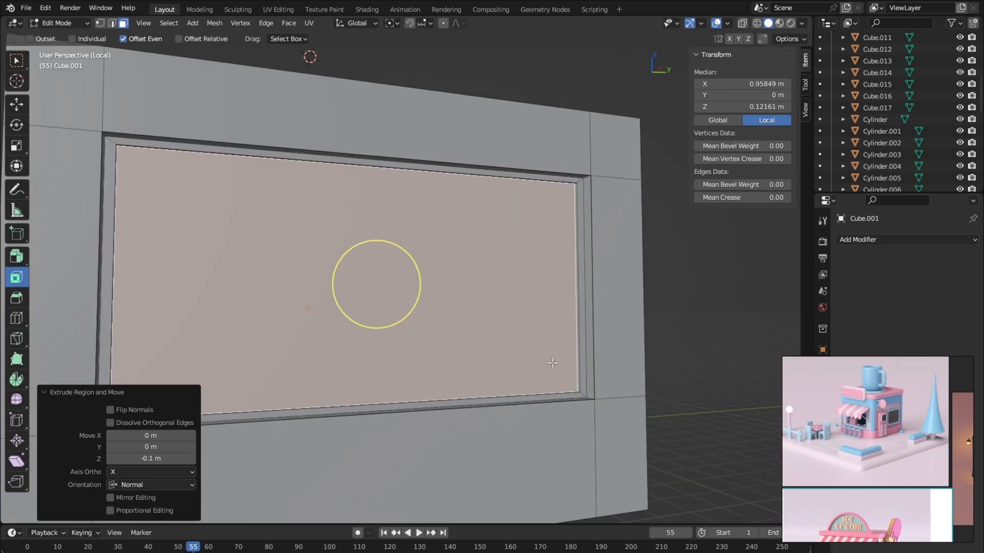
{"action": "middle_click_drag", "start_coordinate": [436, 210], "coordinate": [421, 266]}
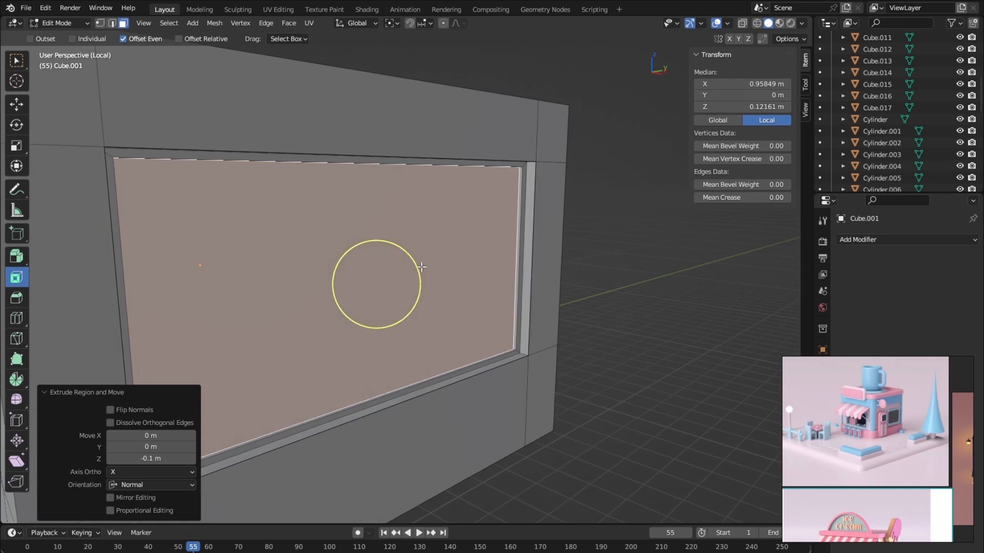
{"action": "scroll", "coordinate": [501, 259], "scroll_direction": "down", "scroll_amount": 4}
{"action": "mouse_move", "coordinate": [479, 315]}
{"action": "middle_mouse_down"}
{"action": "mouse_move", "coordinate": [505, 310]}
{"action": "mouse_move", "coordinate": [494, 304]}
{"action": "mouse_move", "coordinate": [496, 312]}
{"action": "middle_mouse_up"}
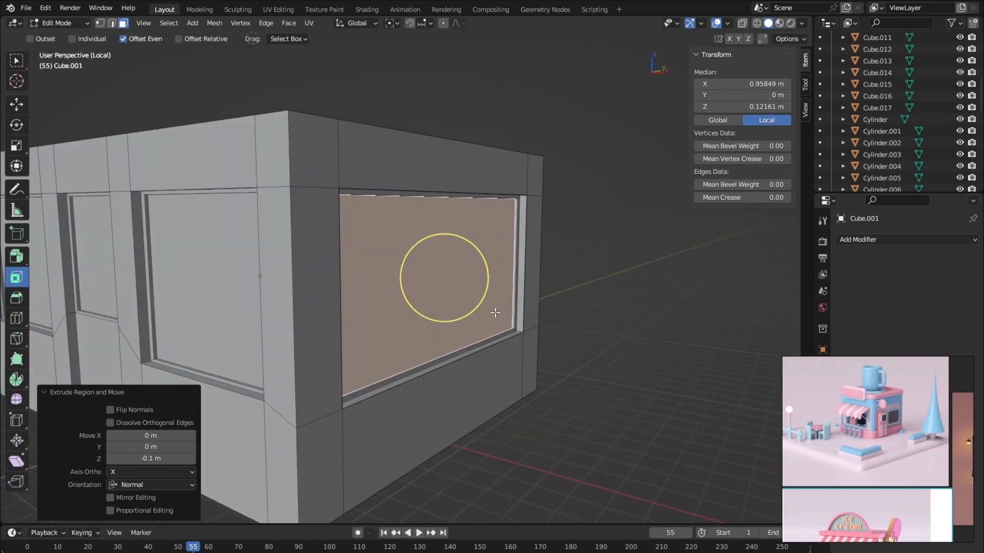
Step: Leave local view to show the whole shop, with all faces deselected and the selection tool active
{"action": "key", "text": "KP_Divide"}
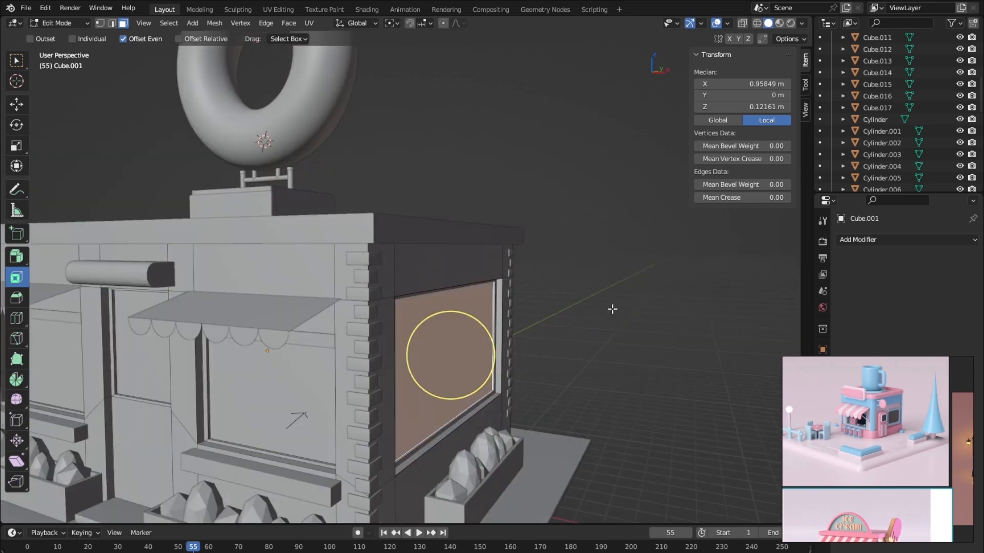
{"action": "key", "text": "alt+a"}
{"action": "left_click", "coordinate": [16, 61]}
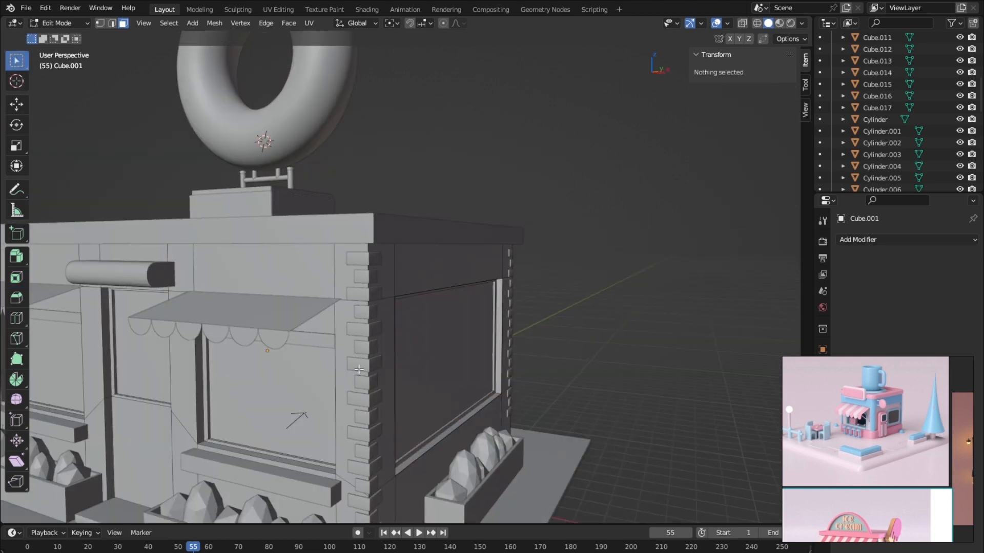
{"action": "middle_click_drag", "start_coordinate": [358, 401], "coordinate": [352, 232]}
{"action": "middle_click_drag", "start_coordinate": [412, 341], "coordinate": [391, 350]}
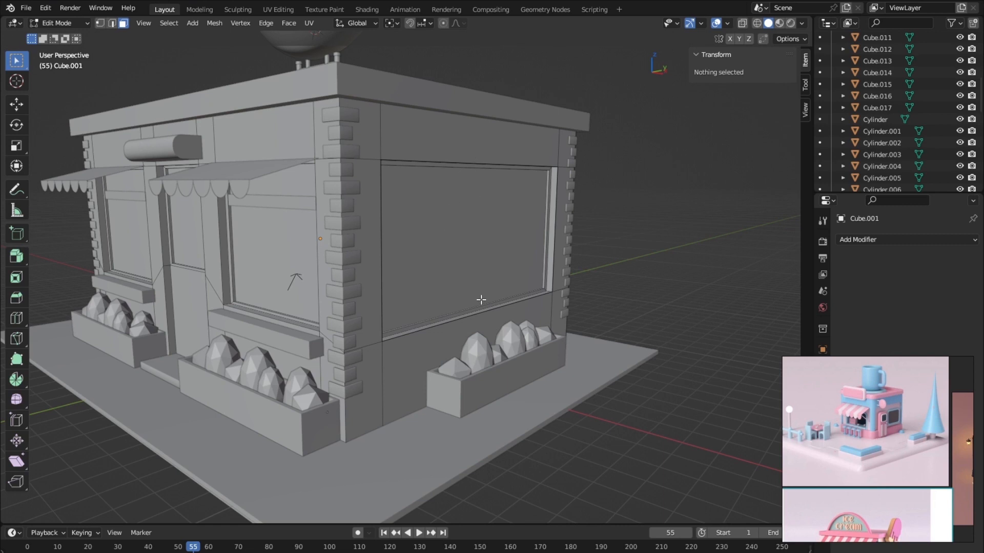
{"action": "mouse_move", "coordinate": [476, 288]}
{"action": "middle_mouse_down"}
{"action": "mouse_move", "coordinate": [466, 285]}
{"action": "mouse_move", "coordinate": [472, 292]}
{"action": "middle_mouse_up"}
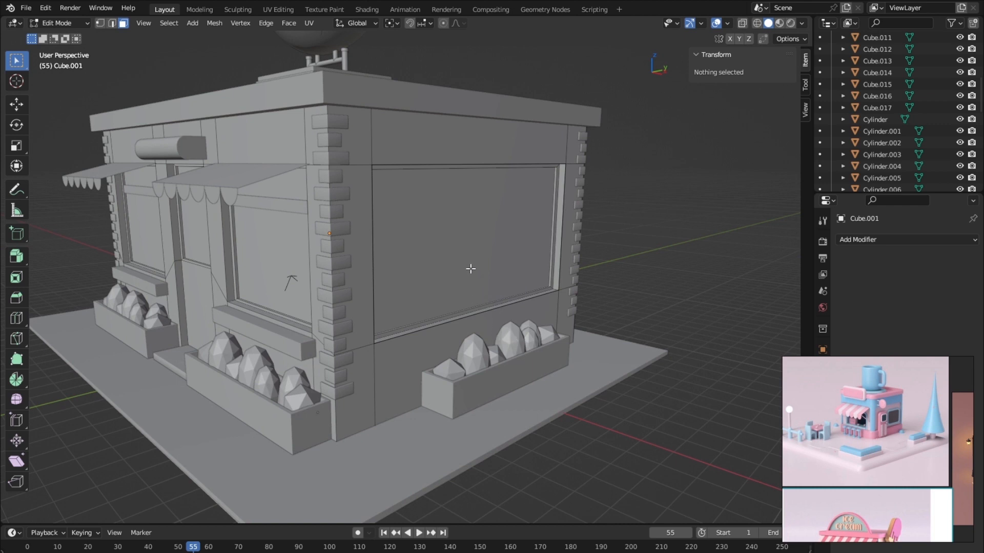
Step: Place the 3D cursor on the side window and add a cube there as a separate object in Object Mode
{"action": "right_click", "coordinate": [467, 230], "text": "shift"}
{"action": "key", "text": "shift+a"}
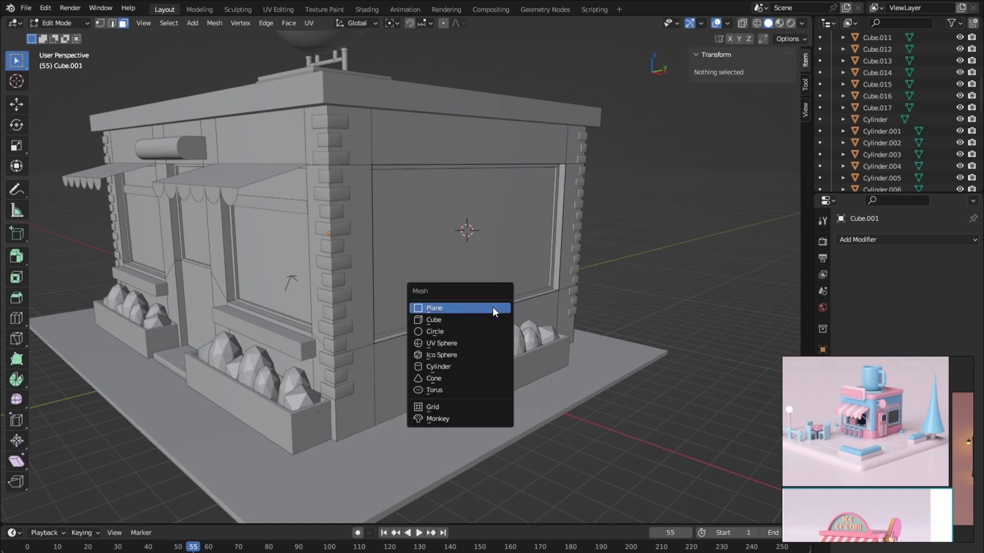
{"action": "key", "text": "Tab"}
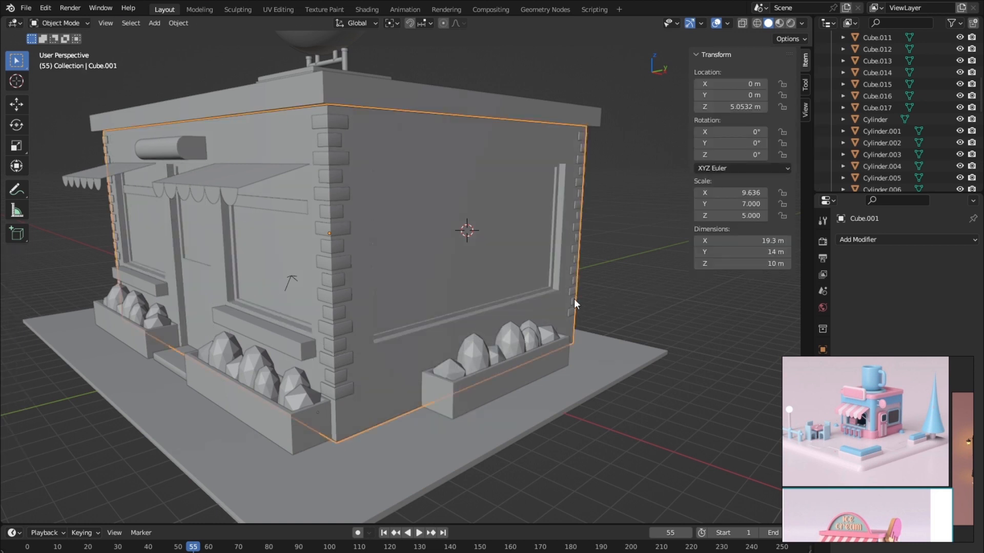
{"action": "key", "text": "shift+a"}
{"action": "mouse_move", "coordinate": [495, 297]}
{"action": "left_click", "coordinate": [531, 308]}
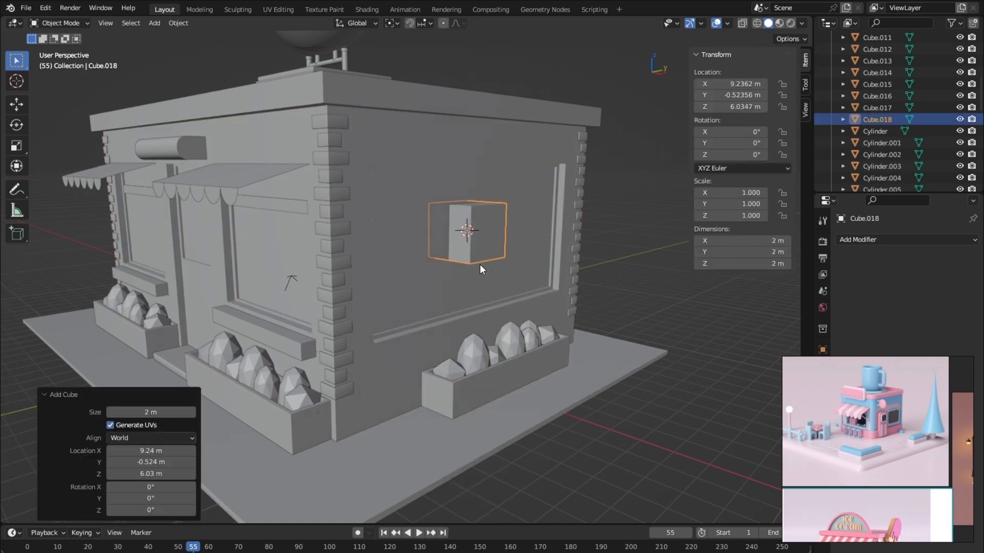
Step: Shape the cube into a long bar by scaling it 0.3 along Z and about 5.2 along Y
{"action": "key", "text": "s"}
{"action": "key", "text": "z"}
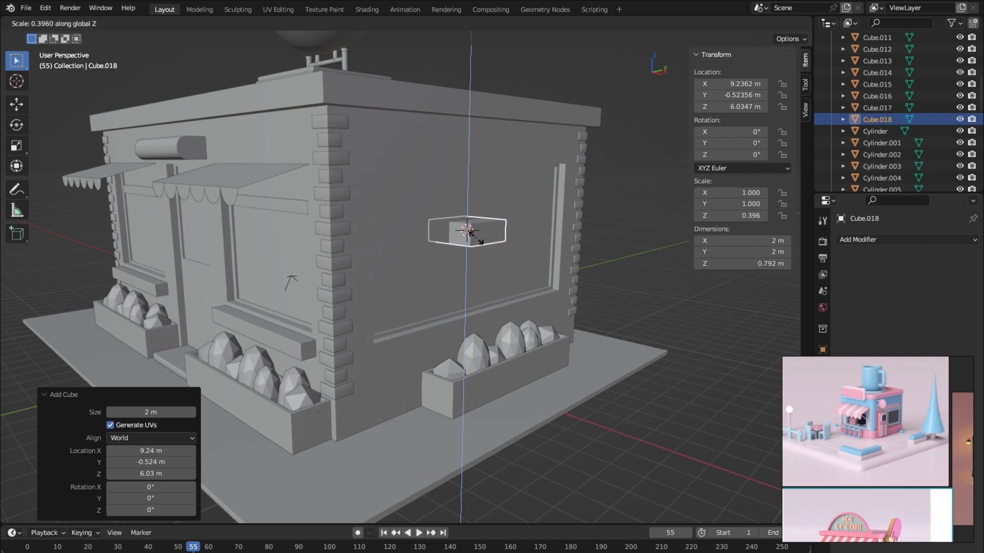
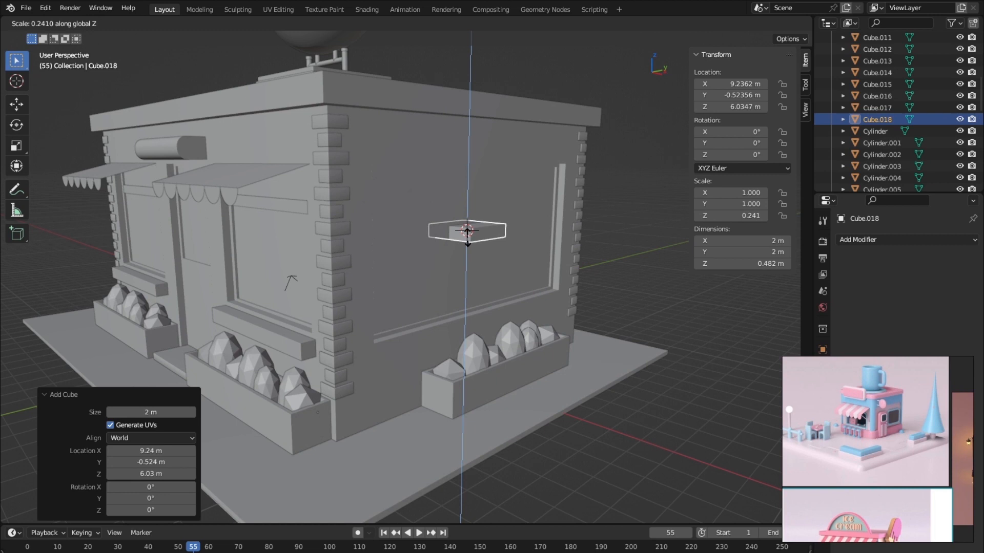
{"action": "type", "text": ".3"}
{"action": "key", "text": "Return"}
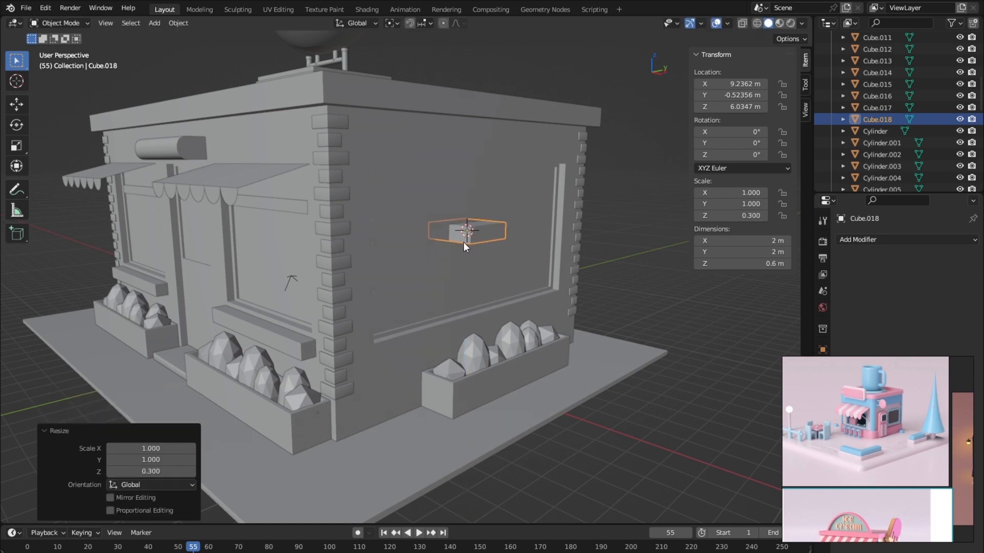
{"action": "key", "text": "s"}
{"action": "key", "text": "y"}
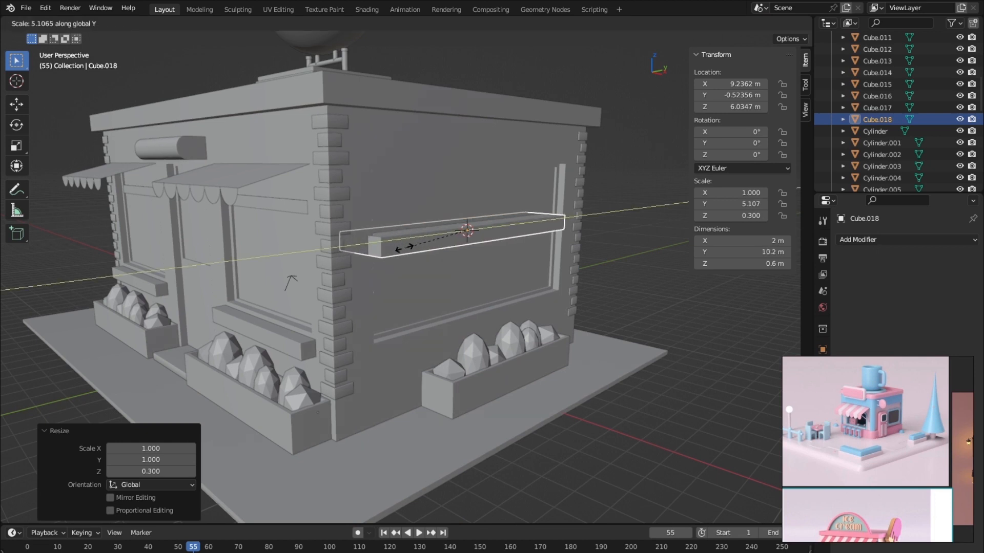
{"action": "left_click", "coordinate": [404, 248]}
Step: In the right-side wireframe view, move the bar about 0.56 m along Y to centre it on the window
{"action": "middle_click_drag", "start_coordinate": [404, 248], "coordinate": [373, 266]}
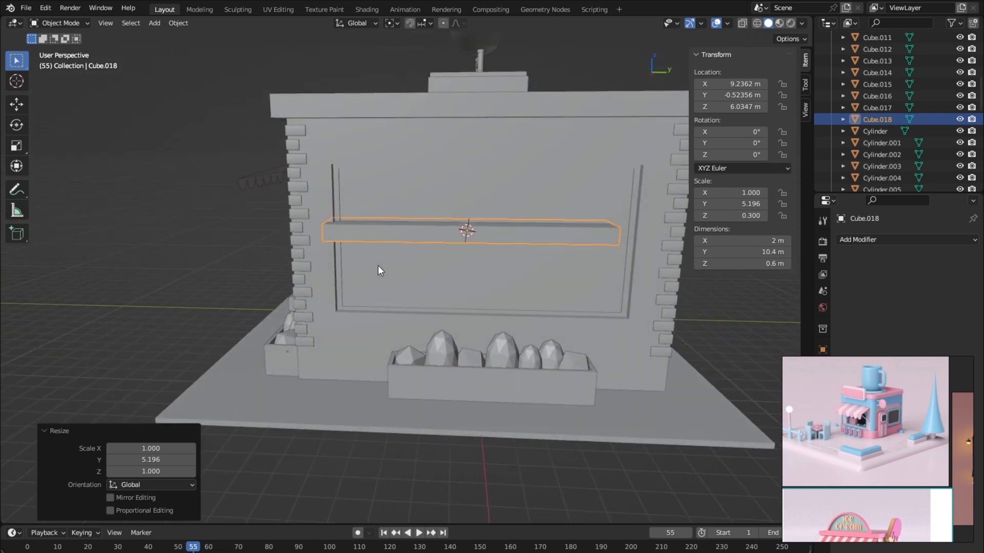
{"action": "key", "text": "grave"}
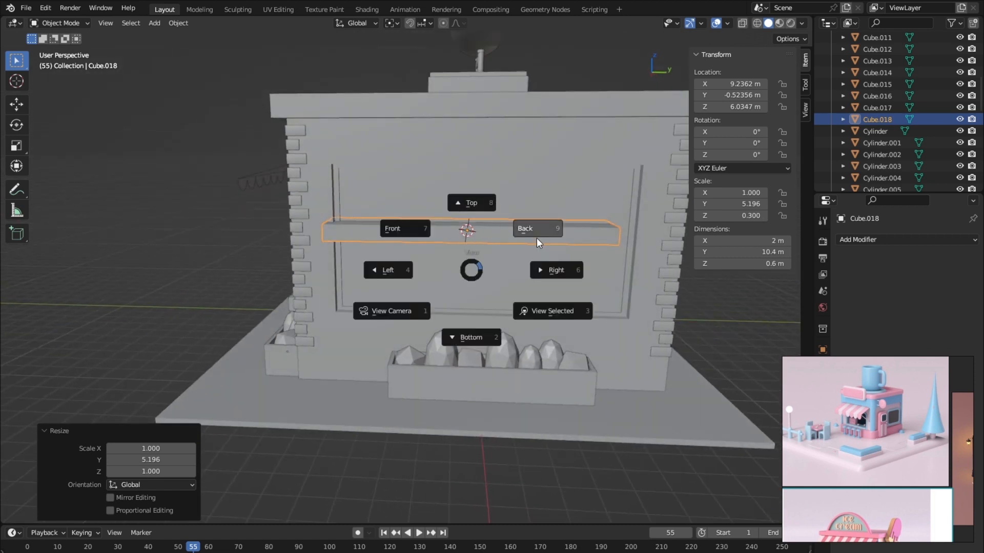
{"action": "left_click", "coordinate": [563, 277]}
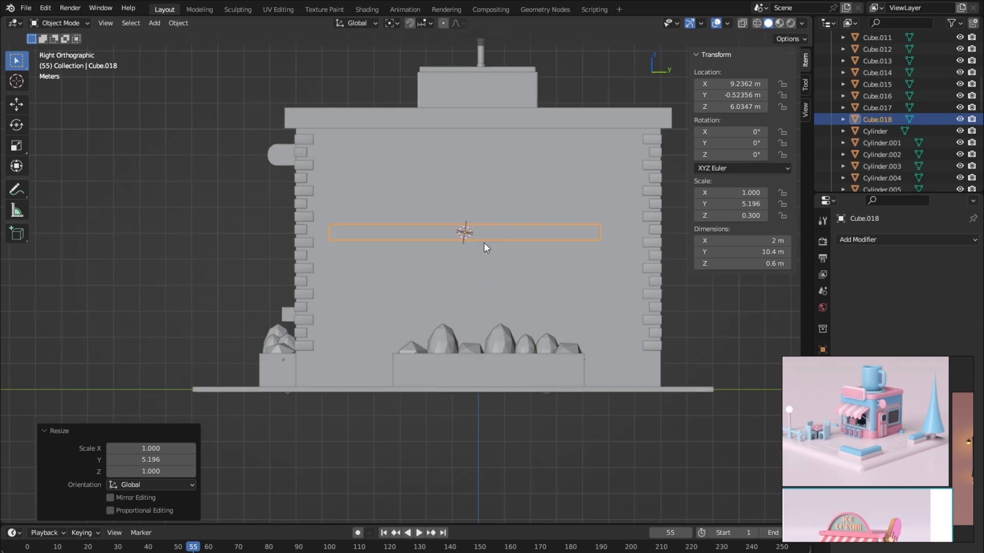
{"action": "key", "text": "shift+z"}
{"action": "middle_click_drag", "start_coordinate": [557, 246], "coordinate": [460, 249], "text": "shift"}
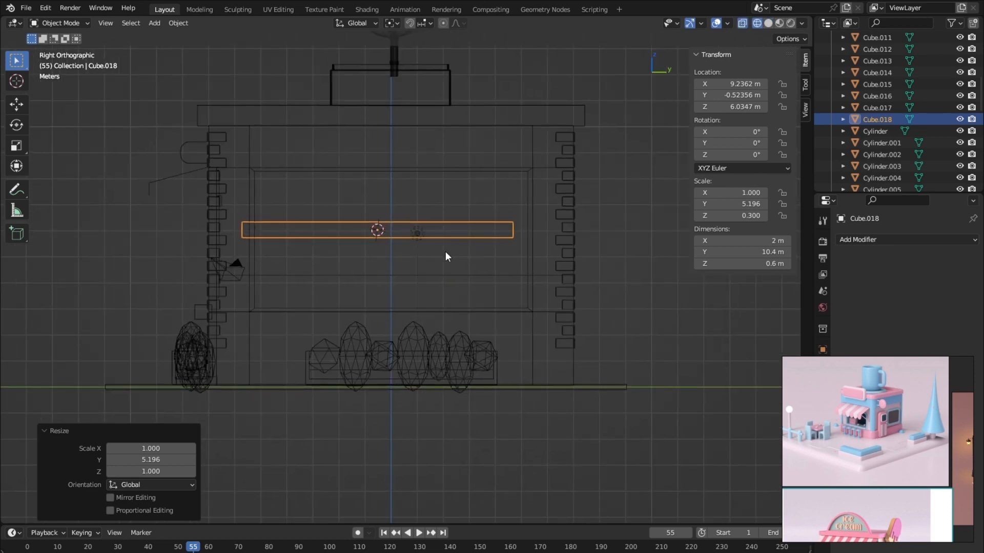
{"action": "key", "text": "g"}
{"action": "key", "text": "y"}
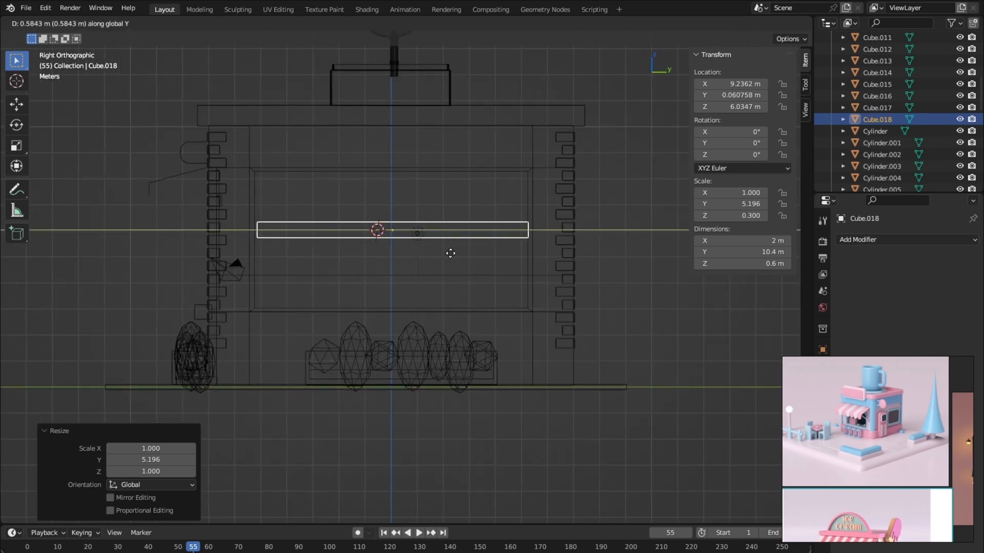
{"action": "left_click", "coordinate": [450, 254]}
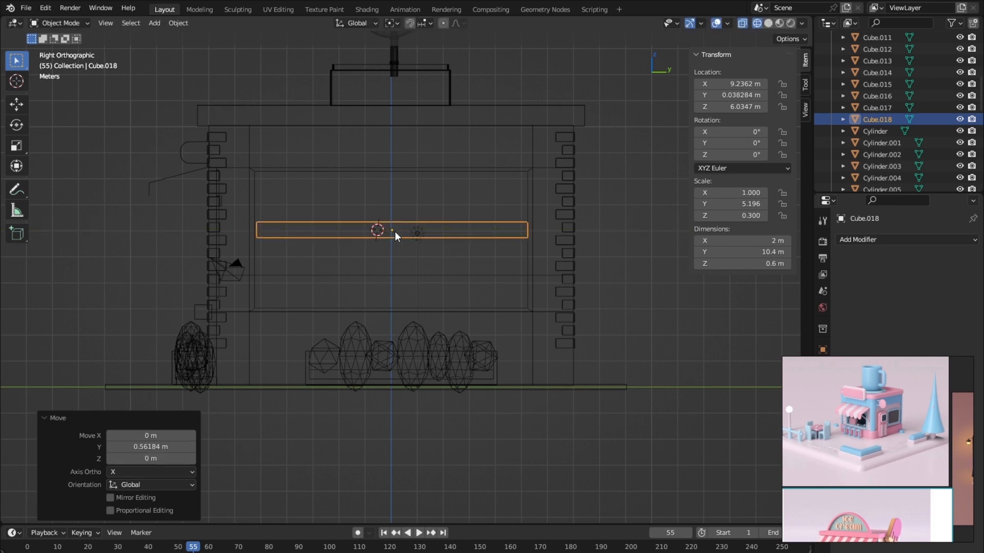
Step: Fit the bar to the window frame by scaling it about 1.018 and shifting it about -0.026 m along Y
{"action": "scroll", "coordinate": [392, 229], "scroll_direction": "up", "scroll_amount": 3}
{"action": "key", "text": "s"}
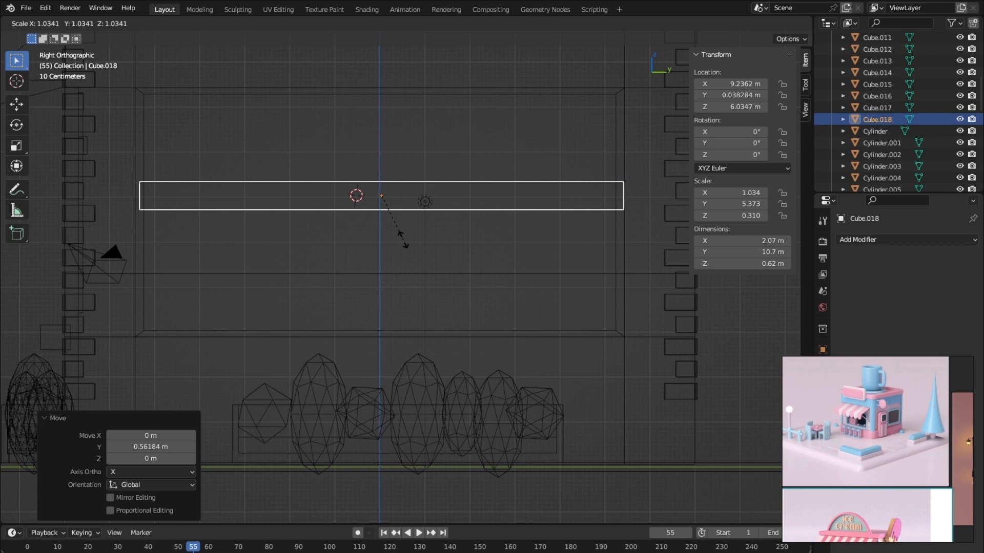
{"action": "key", "text": "y"}
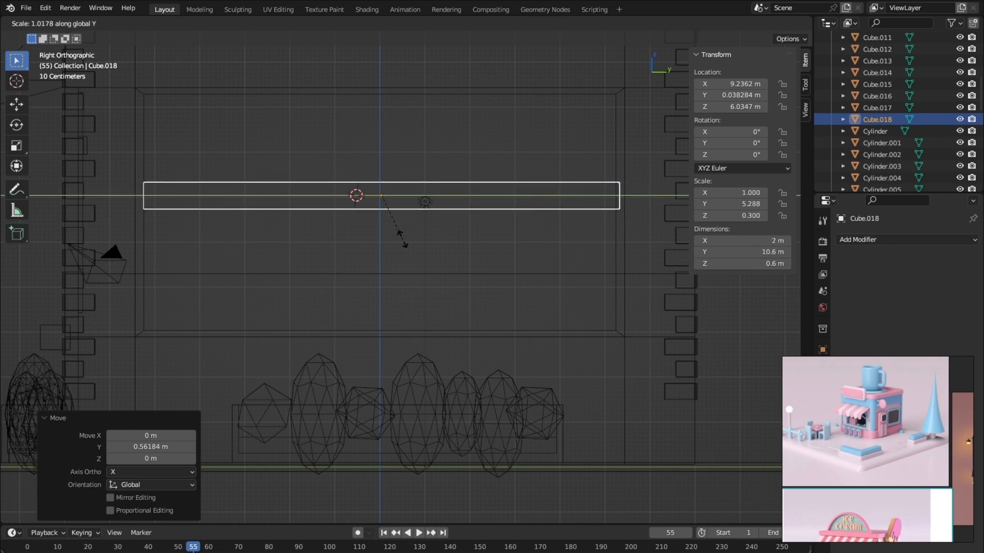
{"action": "left_click", "coordinate": [401, 238]}
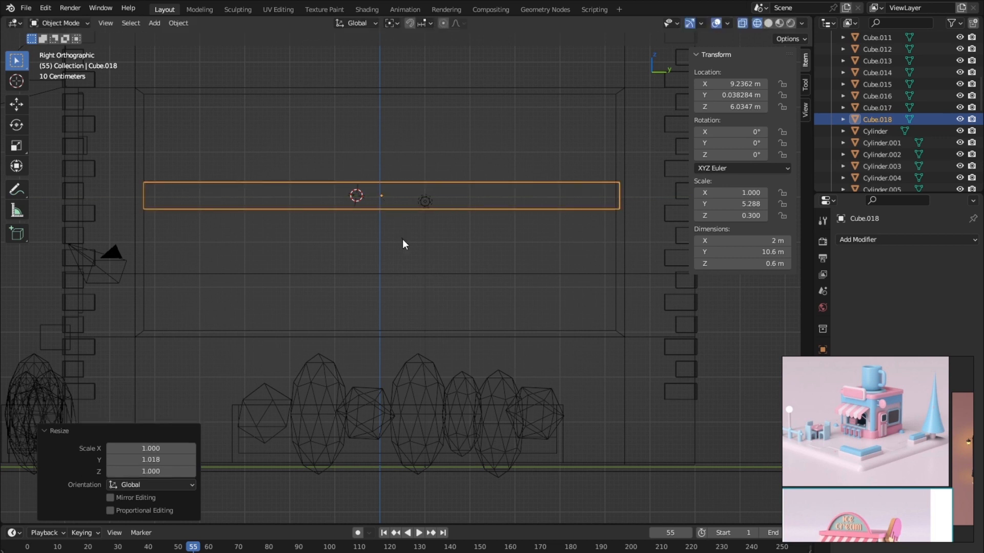
{"action": "key", "text": "g"}
{"action": "key", "text": "y"}
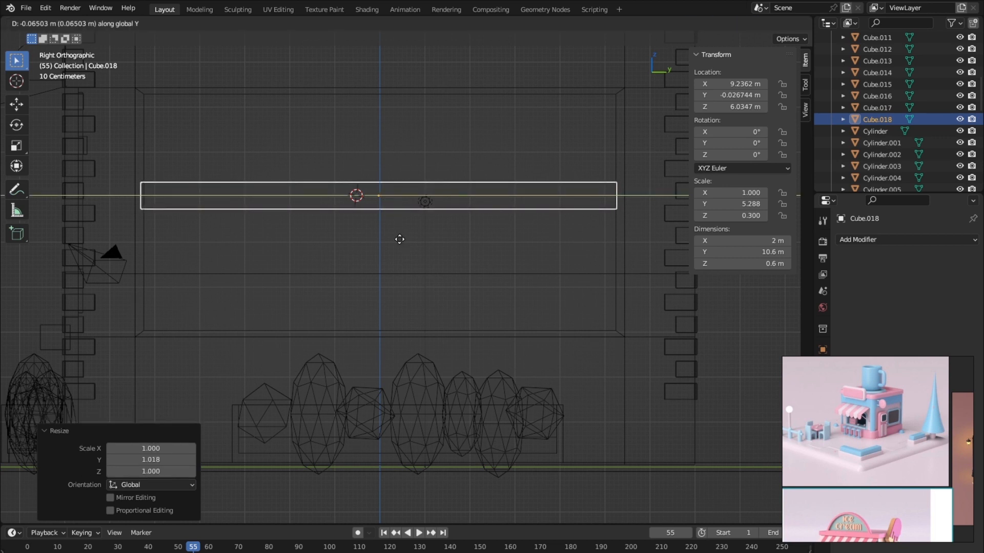
{"action": "left_click", "coordinate": [402, 240]}
Step: Return to solid shading and thin the bar by scaling it to about 0.102 along X
{"action": "mouse_move", "coordinate": [372, 251]}
{"action": "middle_mouse_down"}
{"action": "mouse_move", "coordinate": [374, 263]}
{"action": "mouse_move", "coordinate": [457, 285]}
{"action": "mouse_move", "coordinate": [423, 269]}
{"action": "mouse_move", "coordinate": [428, 259]}
{"action": "middle_mouse_up"}
{"action": "key", "text": "shift+z"}
{"action": "key", "text": "s"}
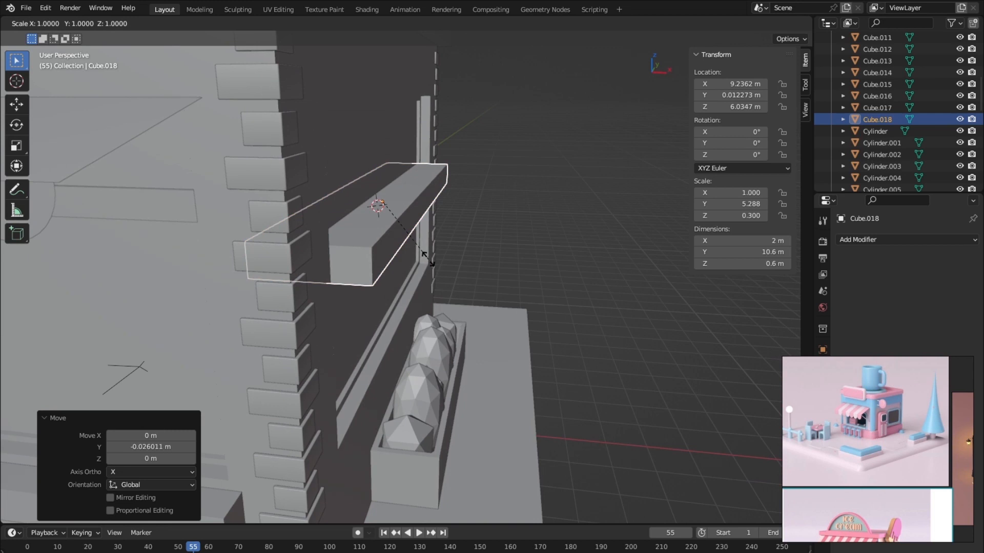
{"action": "key", "text": "x"}
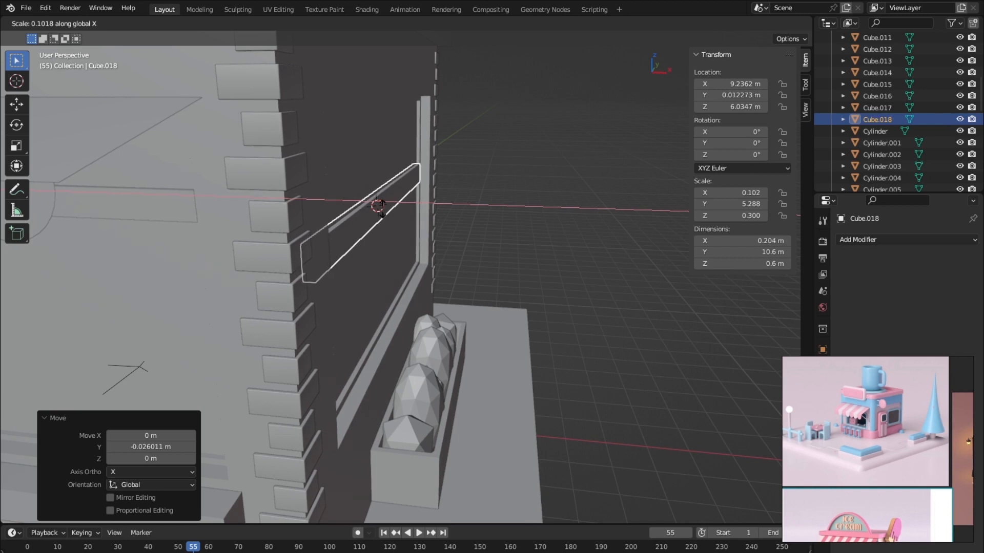
{"action": "left_click", "coordinate": [380, 205]}
Step: Raise the horizontal window bar about 0.65 m along Z and slim it by scaling it to about 0.304 along Z
{"action": "middle_click_drag", "start_coordinate": [438, 242], "coordinate": [354, 229]}
{"action": "key", "text": "g"}
{"action": "key", "text": "z"}
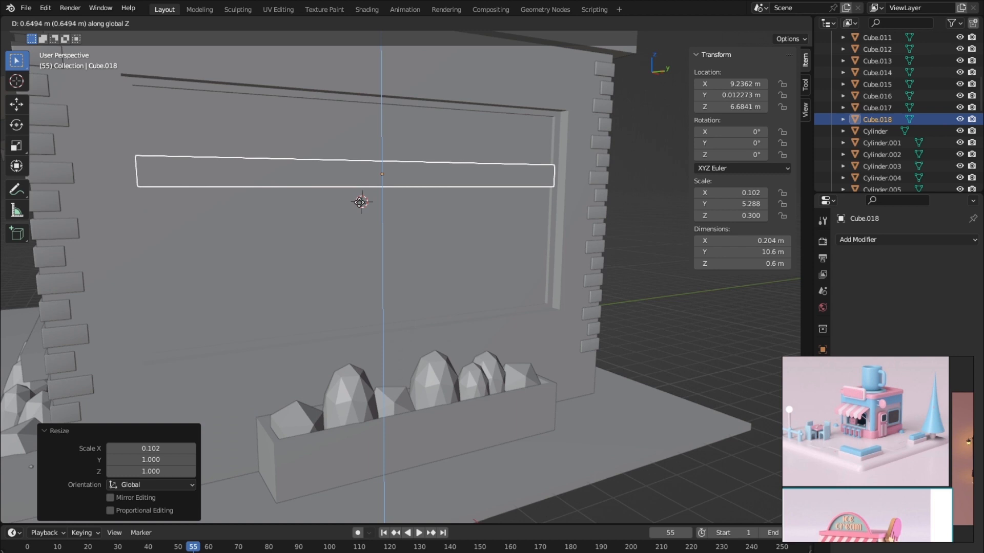
{"action": "left_click", "coordinate": [358, 202]}
{"action": "middle_click_drag", "start_coordinate": [370, 238], "coordinate": [371, 238]}
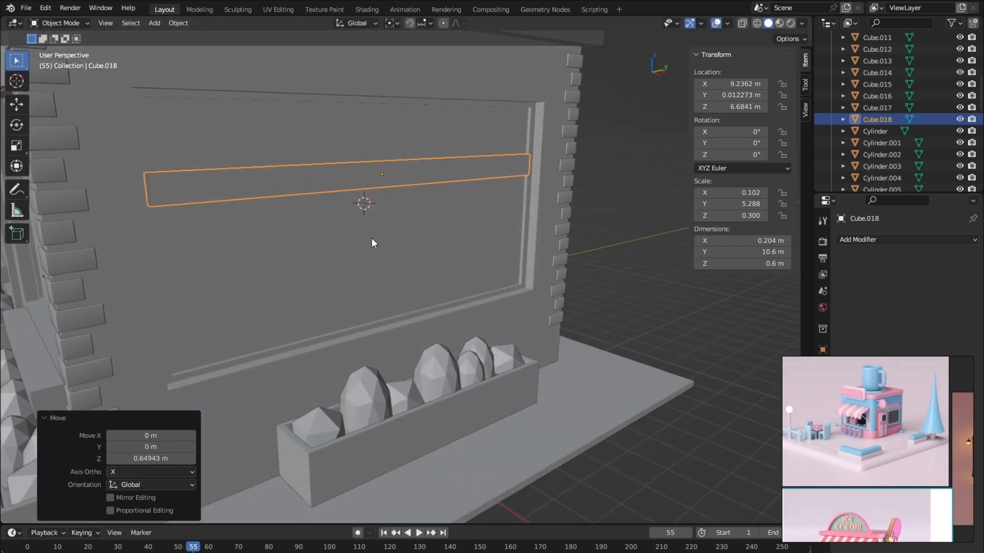
{"action": "key", "text": "s"}
{"action": "key", "text": "z"}
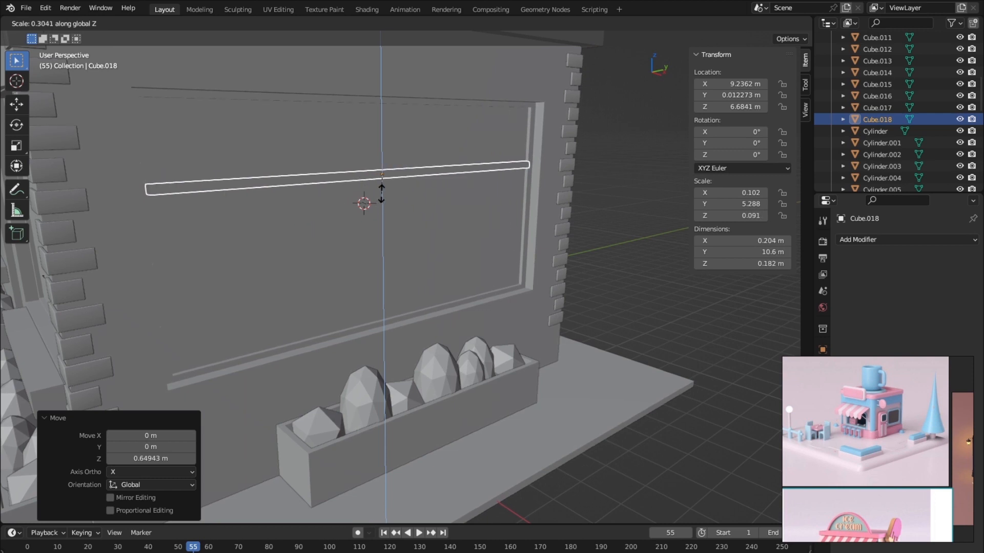
{"action": "left_click", "coordinate": [381, 194]}
Step: Add a cube at the side window and stretch it by scaling it about 2.617 along Z
{"action": "middle_click_drag", "start_coordinate": [378, 232], "coordinate": [358, 209]}
{"action": "key", "text": "shift+a"}
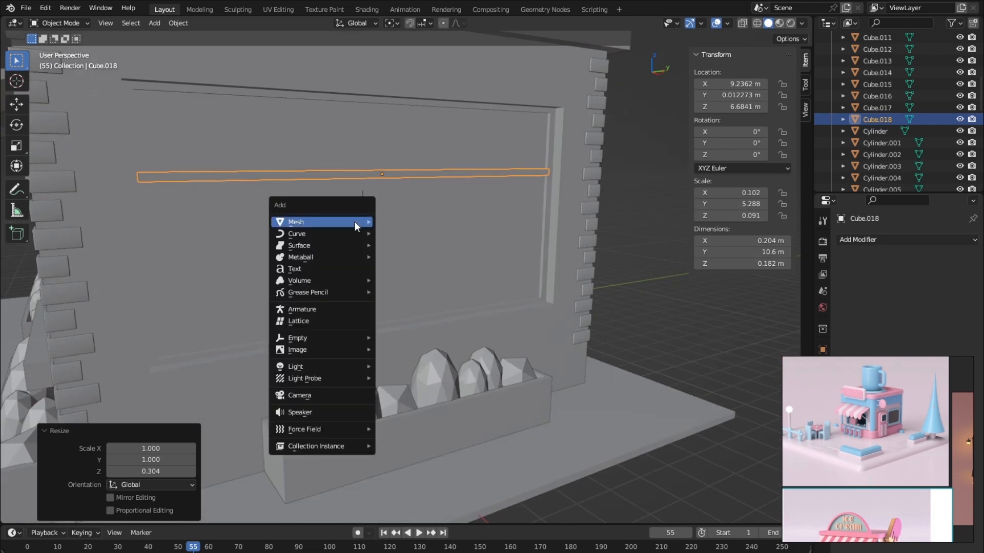
{"action": "mouse_move", "coordinate": [362, 221]}
{"action": "left_click", "coordinate": [390, 229]}
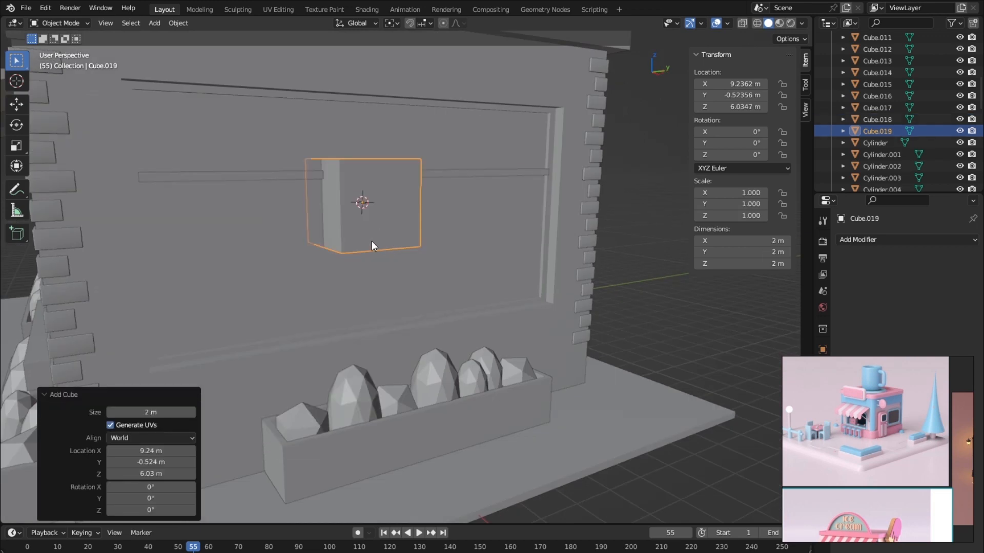
{"action": "key", "text": "s"}
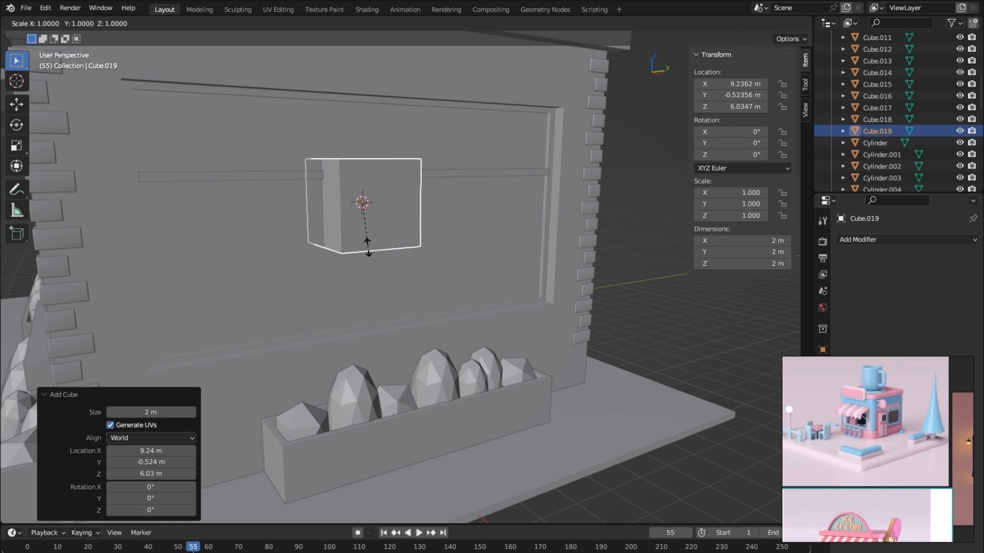
{"action": "key", "text": "z"}
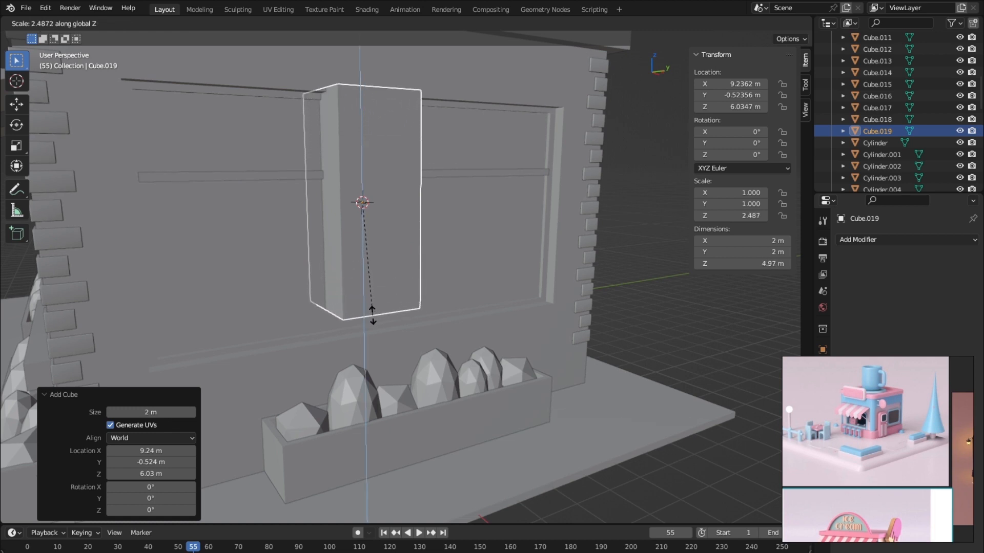
{"action": "left_click", "coordinate": [373, 322]}
Step: Roughly fit the tall cube to the window height by lowering it about 0.47 m in total and scaling it about 1.053 along Z
{"action": "key", "text": "g"}
{"action": "key", "text": "z"}
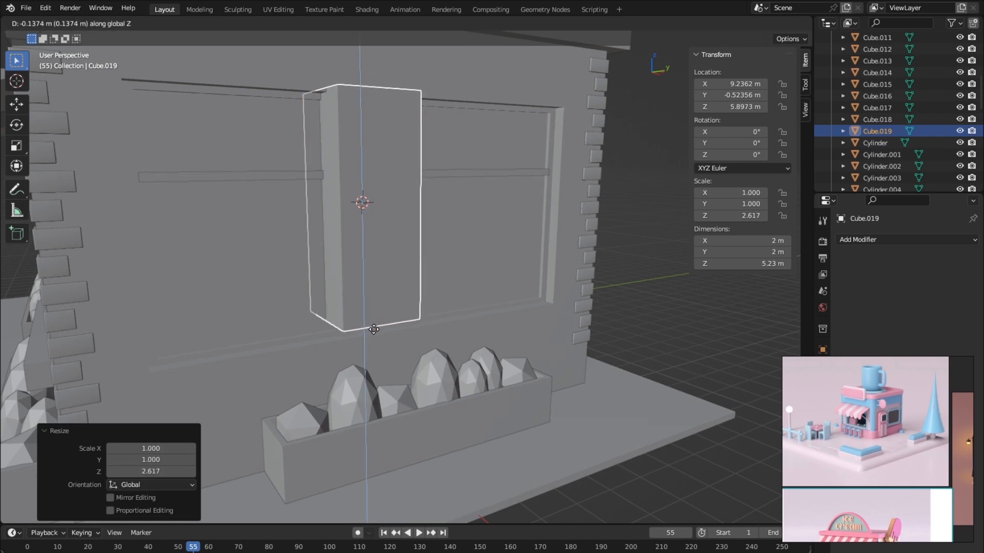
{"action": "left_click", "coordinate": [376, 337]}
{"action": "key", "text": "s"}
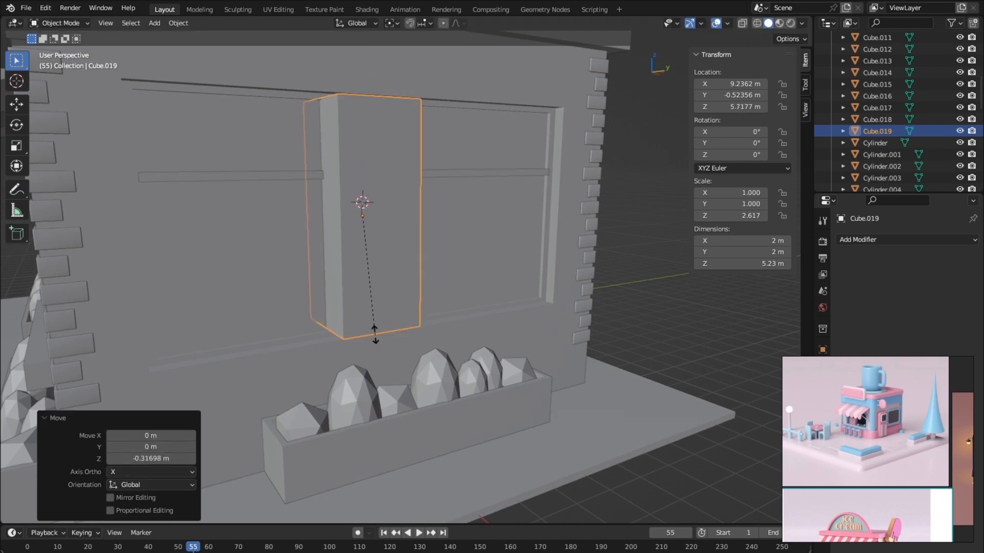
{"action": "key", "text": "z"}
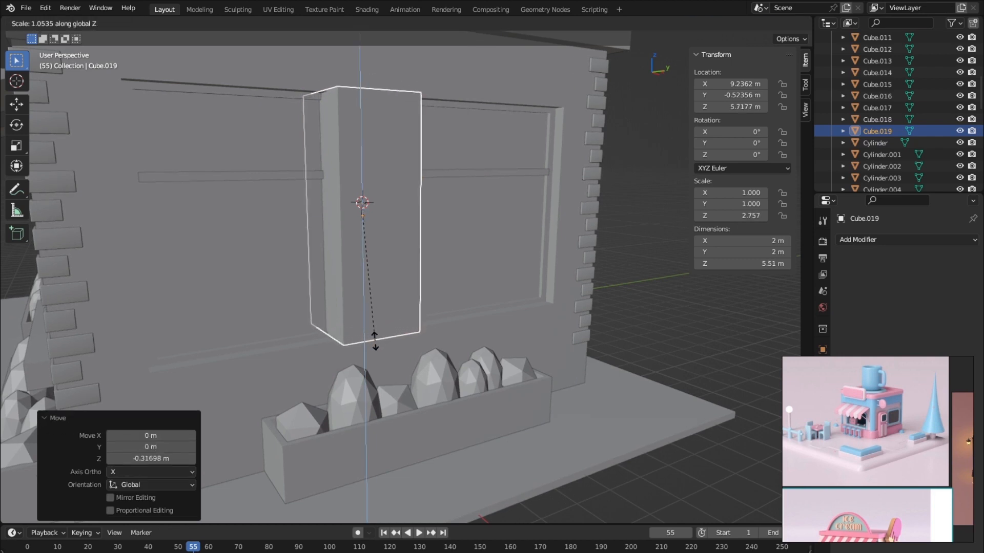
{"action": "left_click", "coordinate": [375, 341]}
{"action": "key", "text": "g"}
{"action": "key", "text": "z"}
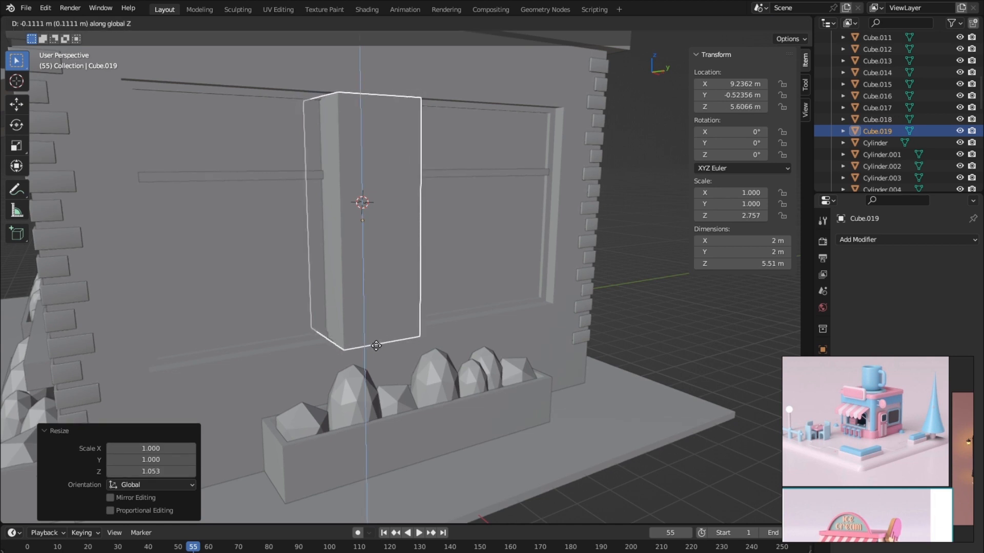
{"action": "left_click", "coordinate": [377, 348]}
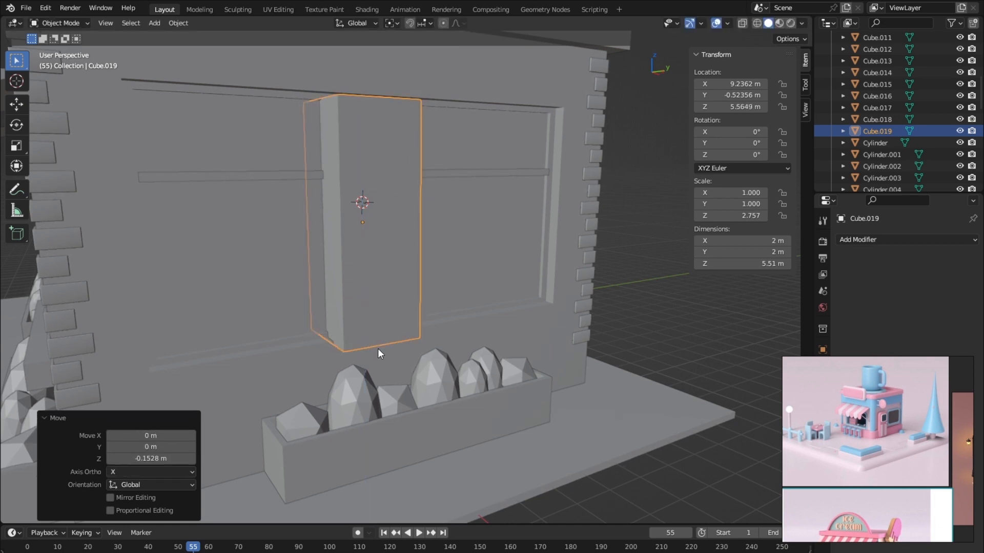
Step: In the right-side wireframe view, fit the cube between the frame edges by scaling it 0.967 and raising it about 0.091 m along Z
{"action": "key", "text": "grave"}
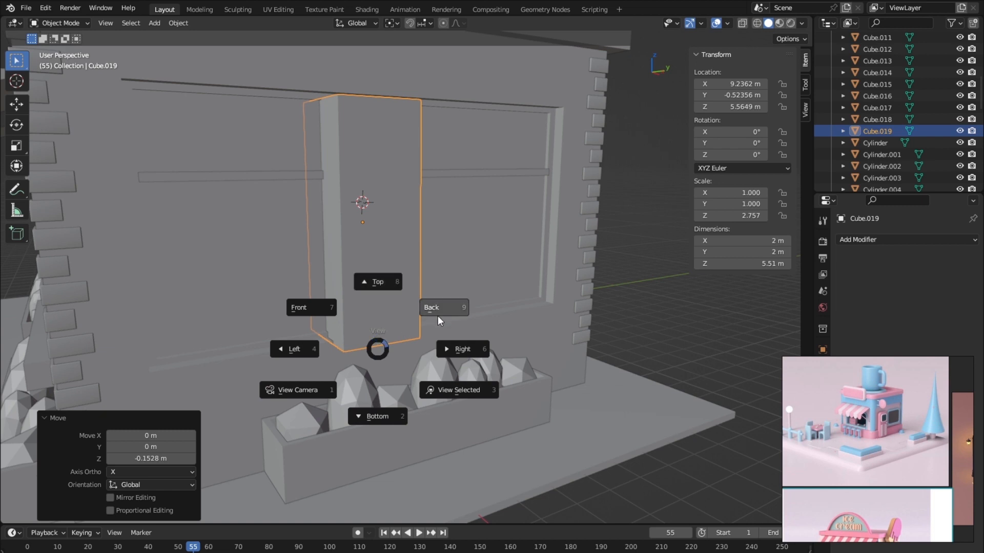
{"action": "key", "text": "Escape"}
{"action": "key", "text": "KP_3"}
{"action": "key", "text": "shift+z"}
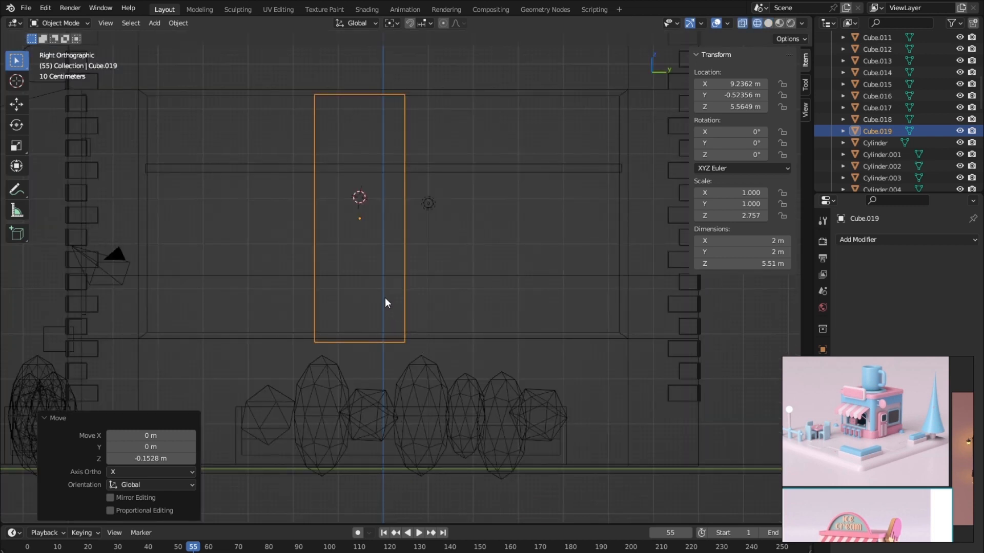
{"action": "key", "text": "s"}
{"action": "key", "text": "z"}
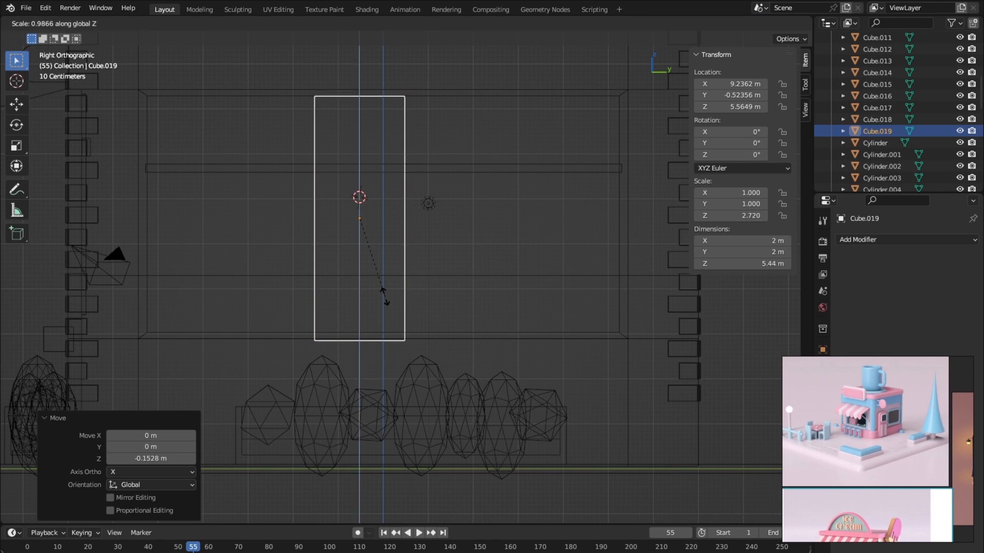
{"action": "left_click", "coordinate": [385, 295]}
{"action": "key", "text": "g"}
{"action": "key", "text": "z"}
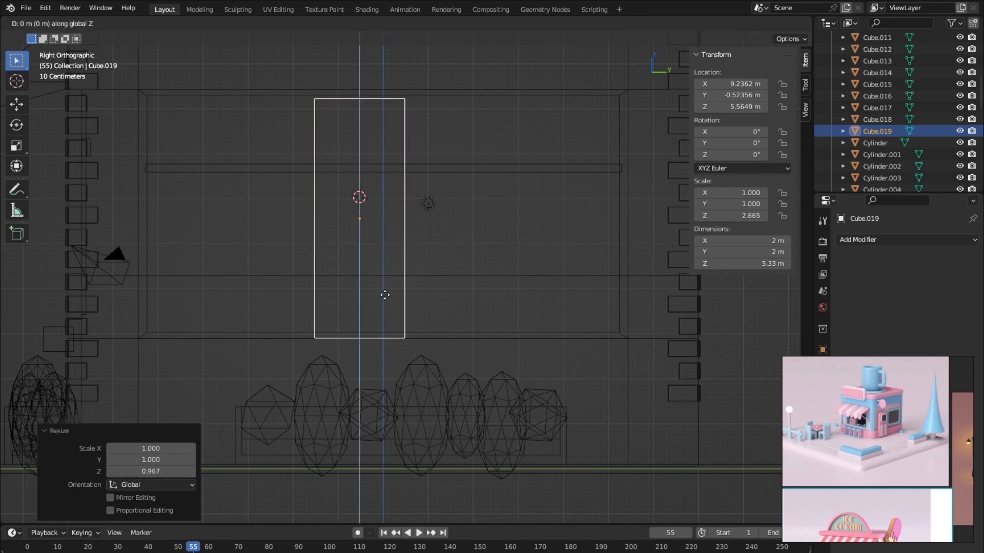
{"action": "left_click", "coordinate": [385, 290]}
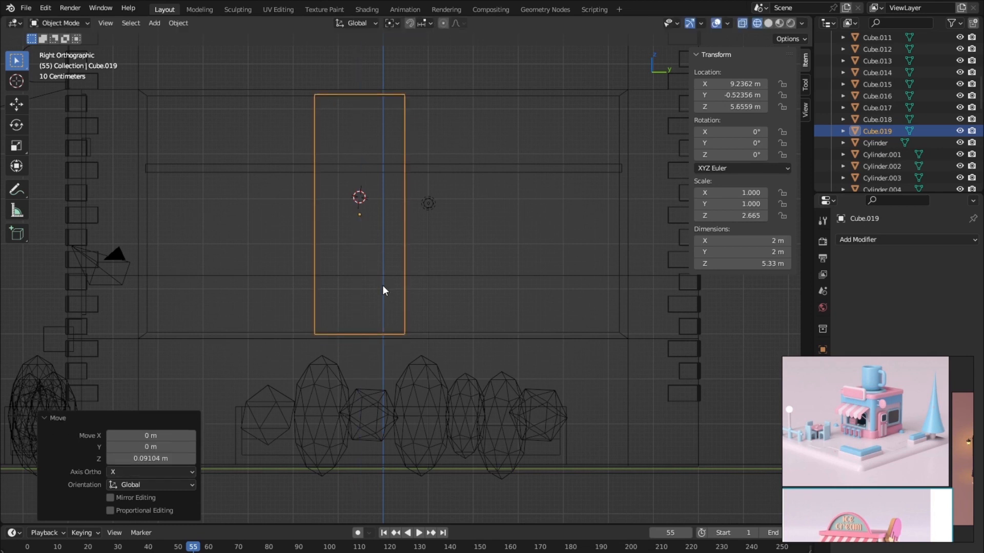
Step: Centre the cube at Y location 0 m and narrow it into a vertical bar by scaling it about 0.259 along Y
{"action": "left_click", "coordinate": [753, 95]}
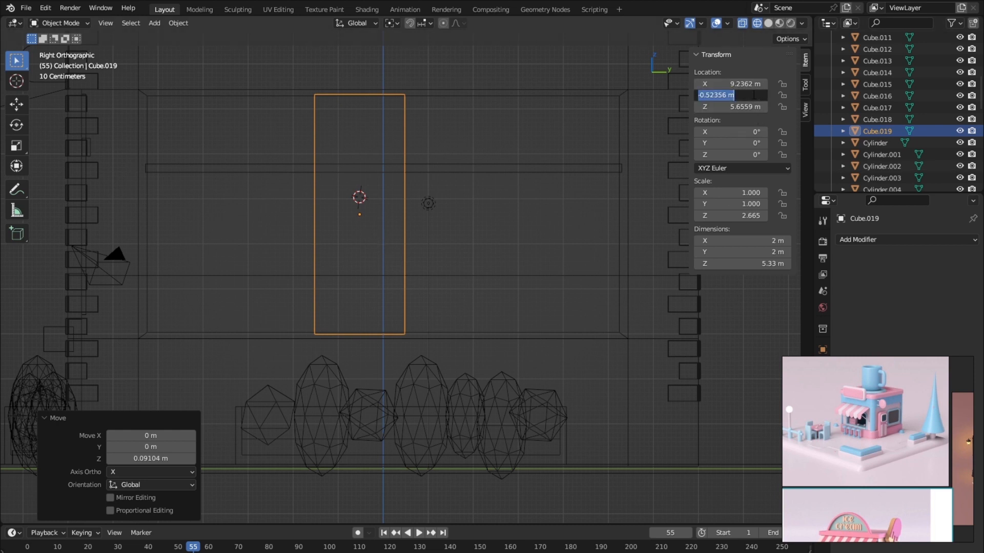
{"action": "type", "text": "0"}
{"action": "key", "text": "Return"}
{"action": "key", "text": "s"}
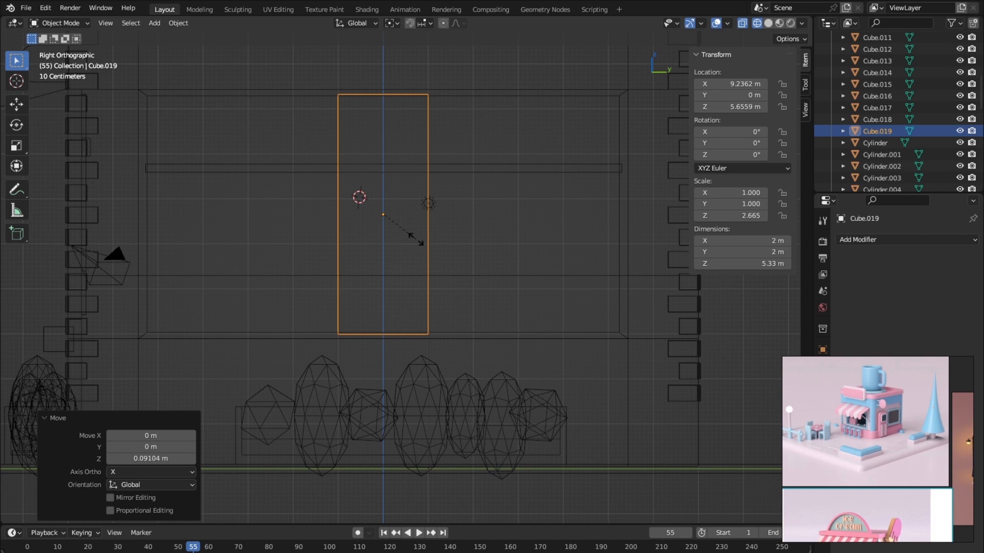
{"action": "key", "text": "y"}
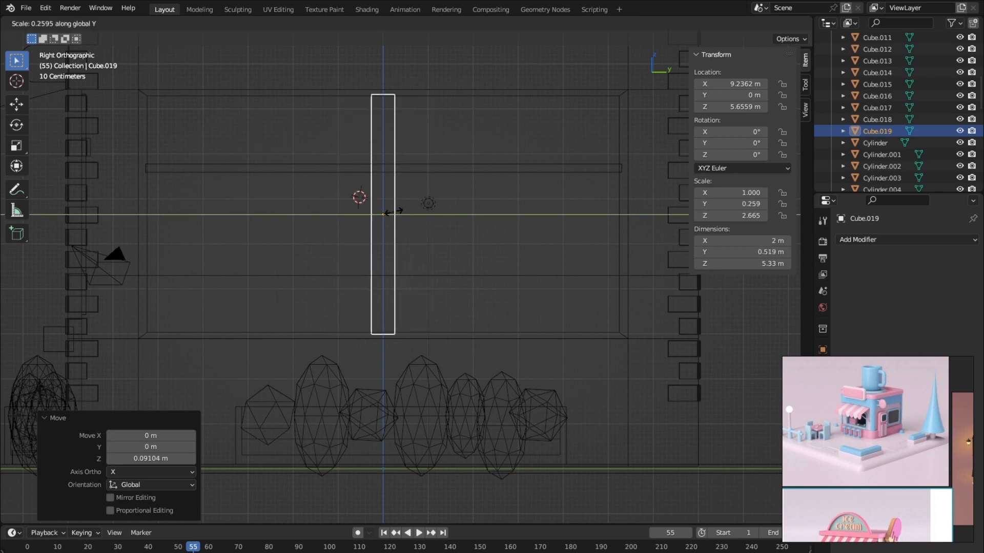
{"action": "left_click", "coordinate": [387, 214]}
Step: Return to solid shading and flatten the vertical bar by scaling it to about 0.086 along X
{"action": "middle_click_drag", "start_coordinate": [290, 258], "coordinate": [360, 285]}
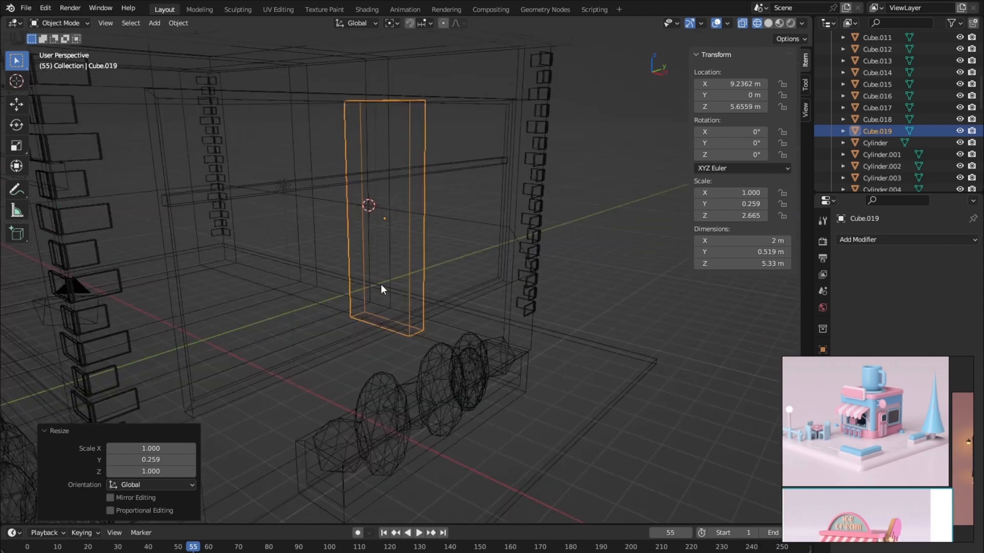
{"action": "key", "text": "shift+z"}
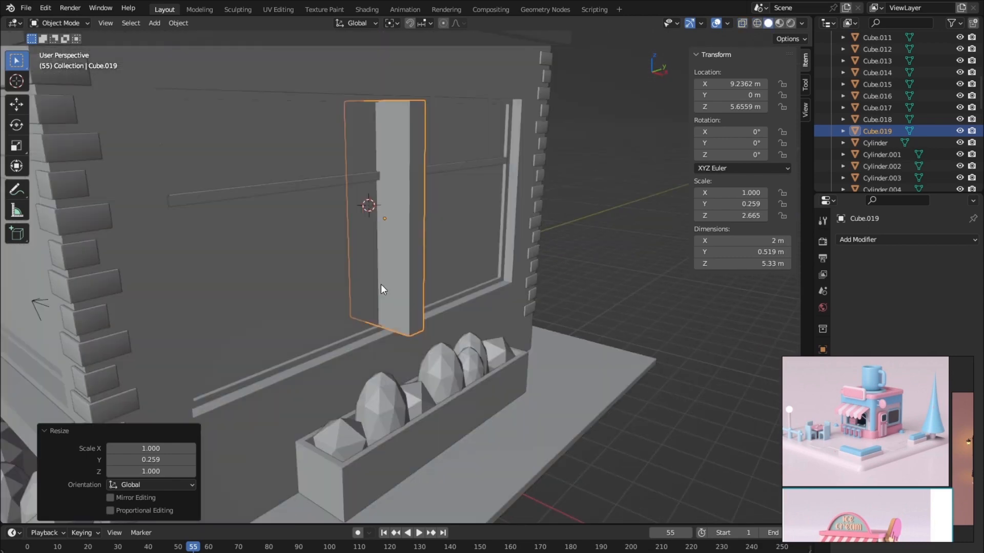
{"action": "mouse_move", "coordinate": [380, 283]}
{"action": "middle_mouse_down"}
{"action": "mouse_move", "coordinate": [352, 290]}
{"action": "mouse_move", "coordinate": [351, 268]}
{"action": "mouse_move", "coordinate": [400, 190]}
{"action": "middle_mouse_up"}
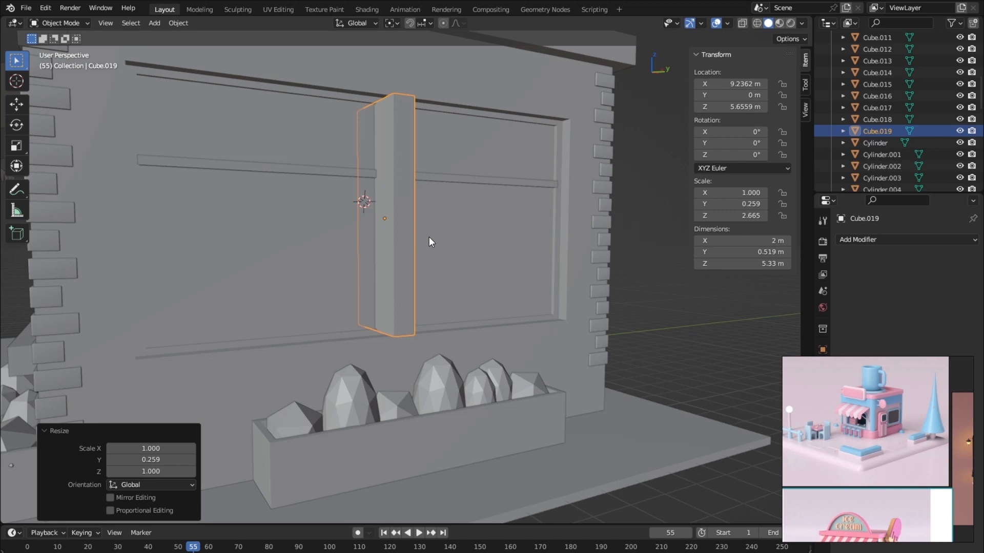
{"action": "middle_click_drag", "start_coordinate": [392, 306], "coordinate": [396, 306]}
{"action": "key", "text": "s"}
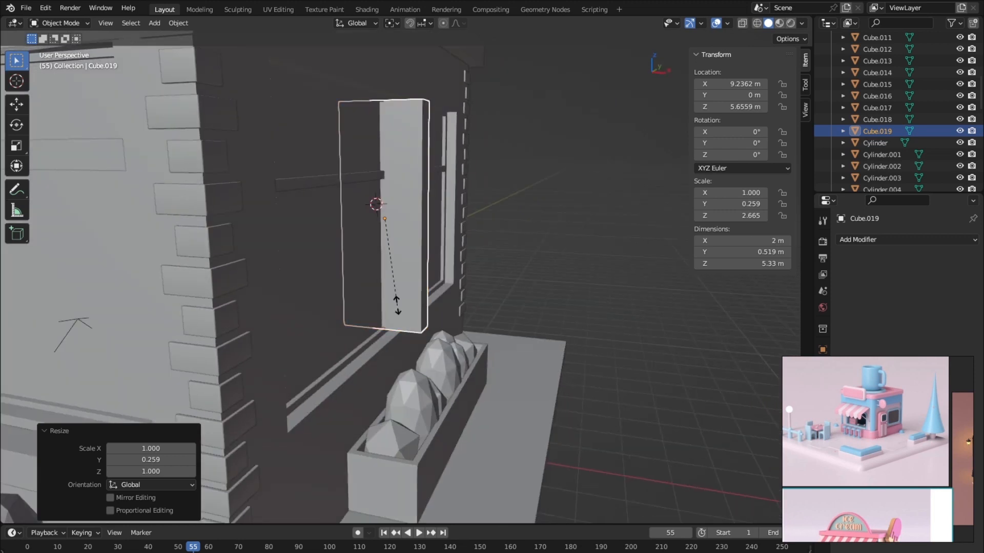
{"action": "key", "text": "x"}
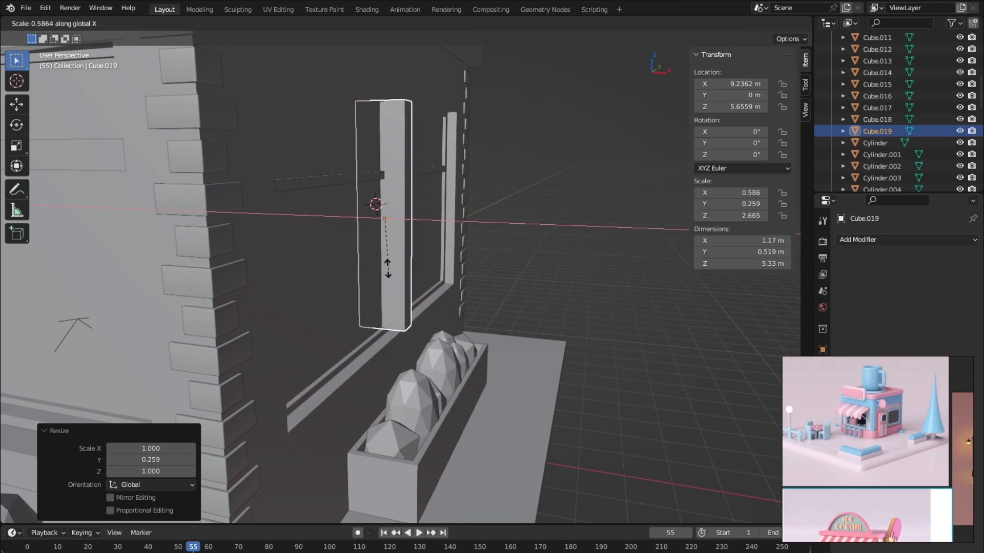
{"action": "left_click", "coordinate": [380, 221]}
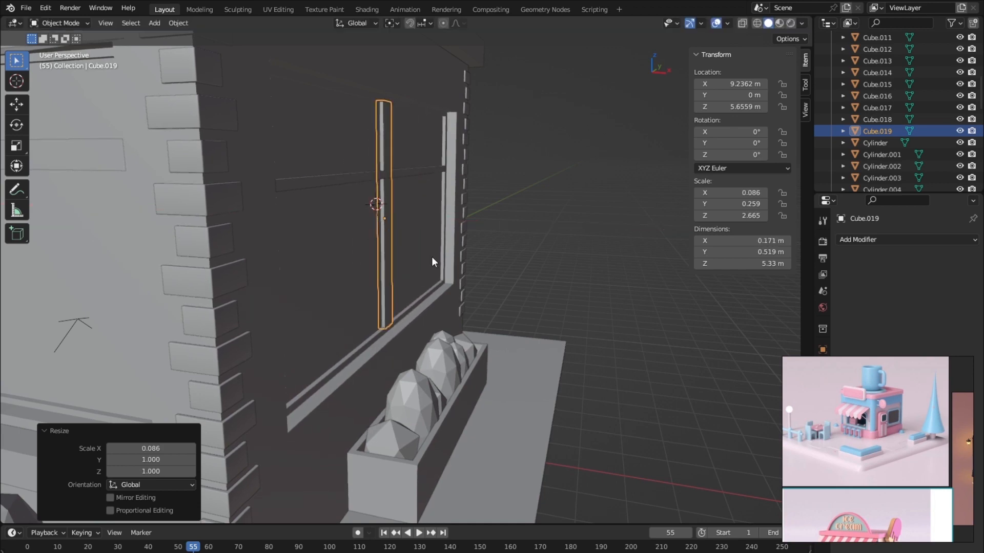
Step: Duplicate the front window's awning together with its scalloped trim and place the copy about 7.55 m along X
{"action": "middle_click_drag", "start_coordinate": [432, 257], "coordinate": [399, 260]}
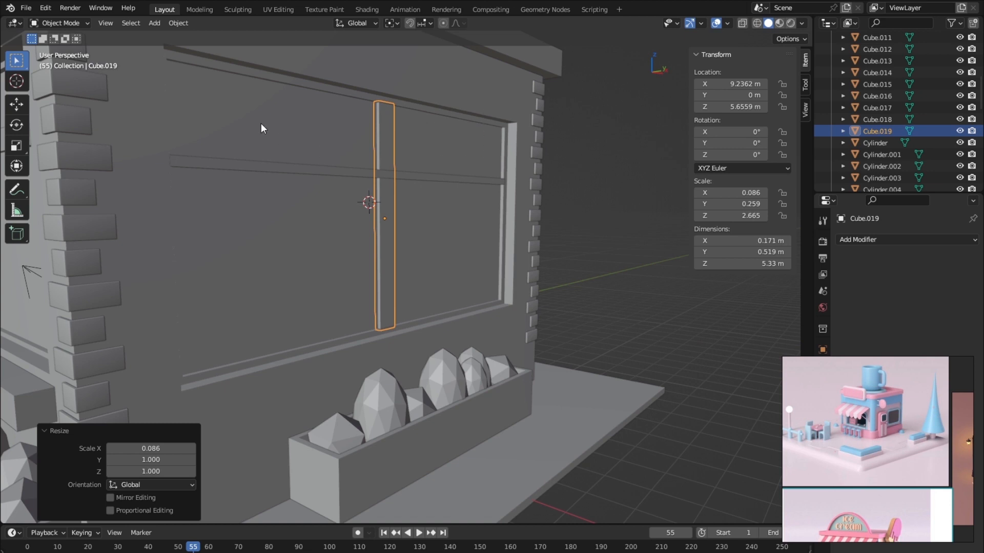
{"action": "middle_click_drag", "start_coordinate": [391, 201], "coordinate": [307, 213]}
{"action": "scroll", "coordinate": [367, 200], "scroll_direction": "down", "scroll_amount": 5}
{"action": "middle_click_drag", "start_coordinate": [186, 193], "coordinate": [274, 236]}
{"action": "left_click", "coordinate": [288, 310]}
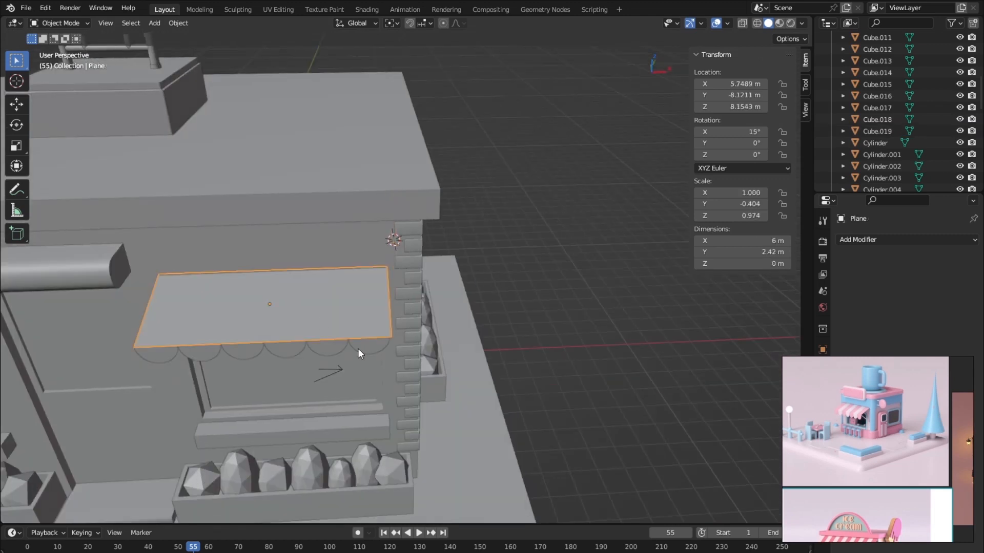
{"action": "left_click", "coordinate": [366, 352], "text": "shift"}
{"action": "middle_click_drag", "start_coordinate": [447, 378], "coordinate": [382, 295]}
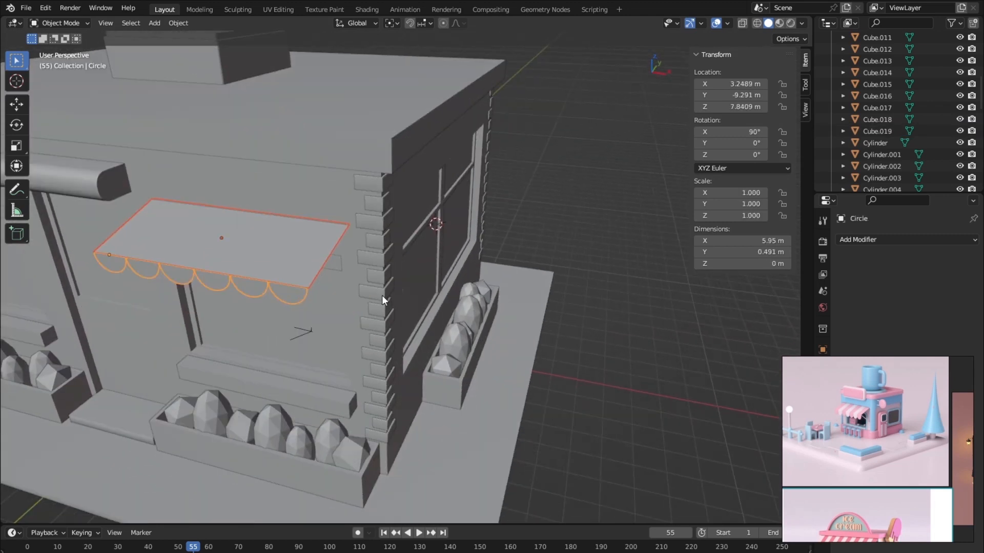
{"action": "key", "text": "shift+d"}
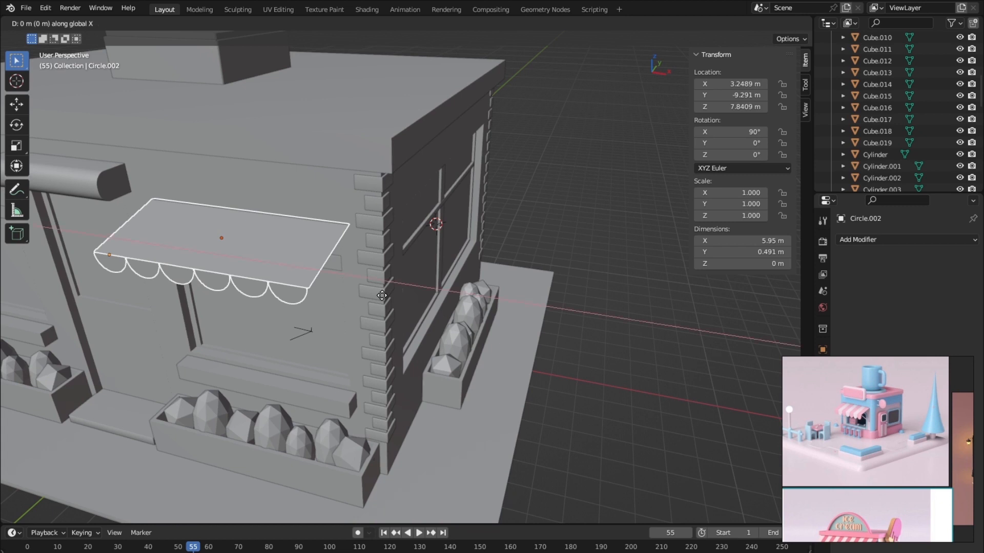
{"action": "key", "text": "x"}
{"action": "left_click", "coordinate": [675, 350]}
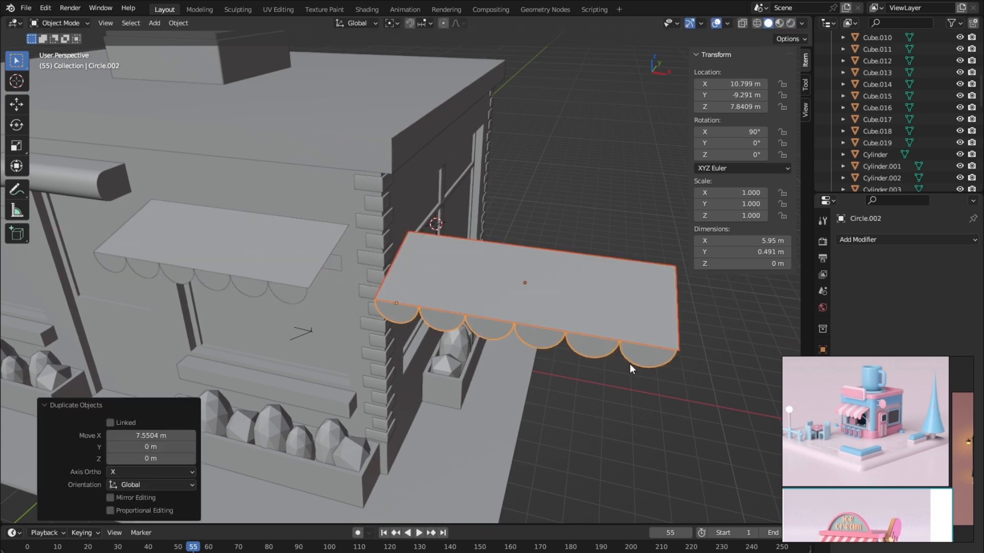
Step: Rotate the duplicated awning and trim 90° about Z to face the side wall, and view them from the top
{"action": "middle_click_drag", "start_coordinate": [629, 364], "coordinate": [595, 362]}
{"action": "key", "text": "r"}
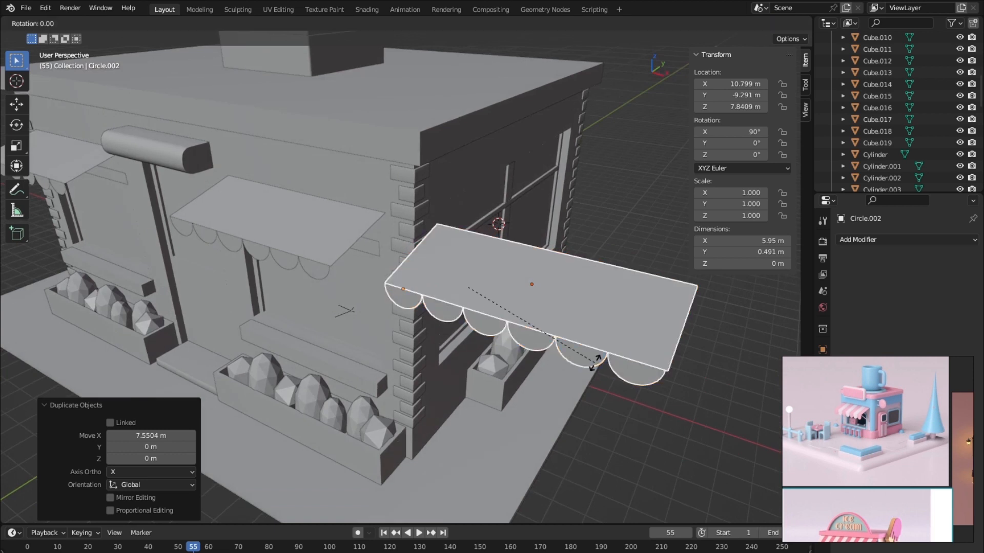
{"action": "type", "text": "z"}
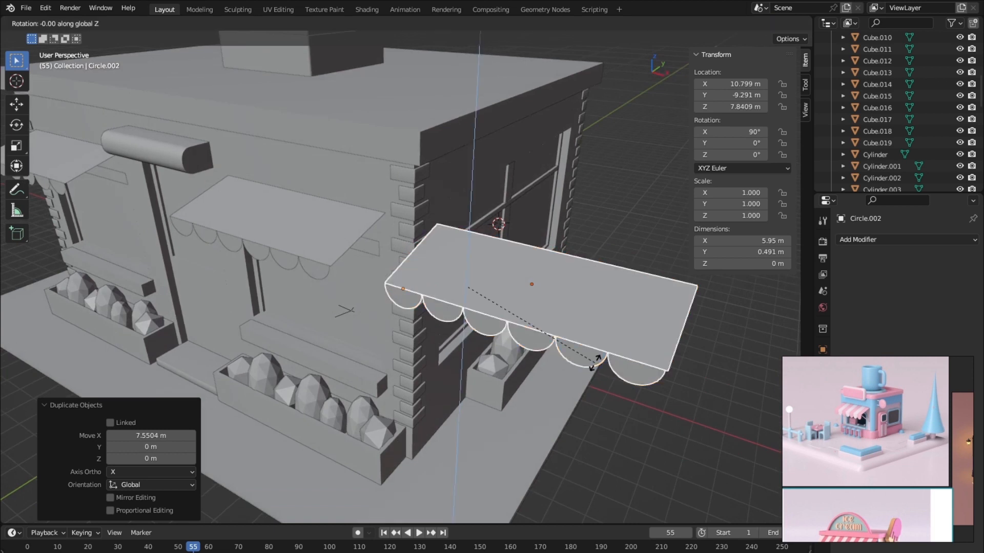
{"action": "type", "text": "90"}
{"action": "key", "text": "Return"}
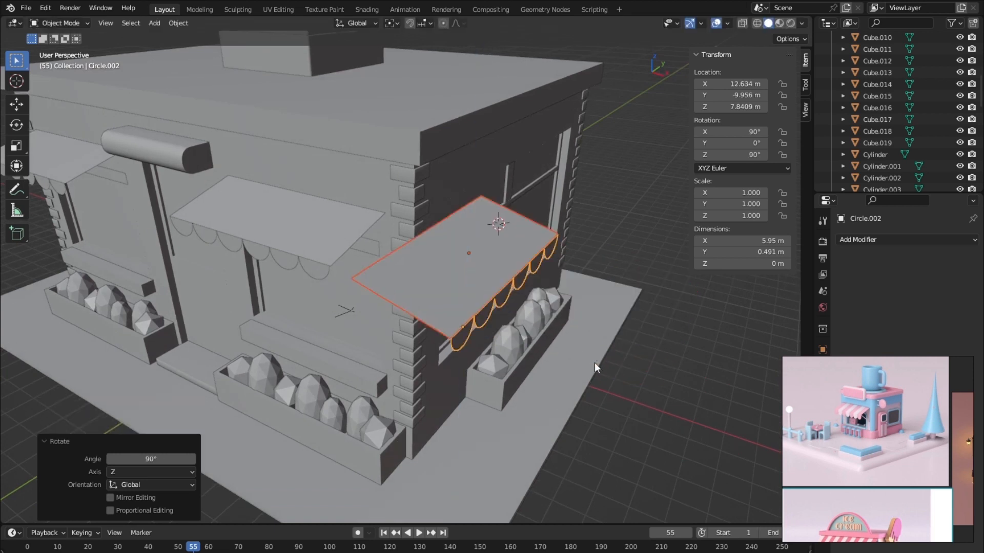
{"action": "key", "text": "KP_7"}
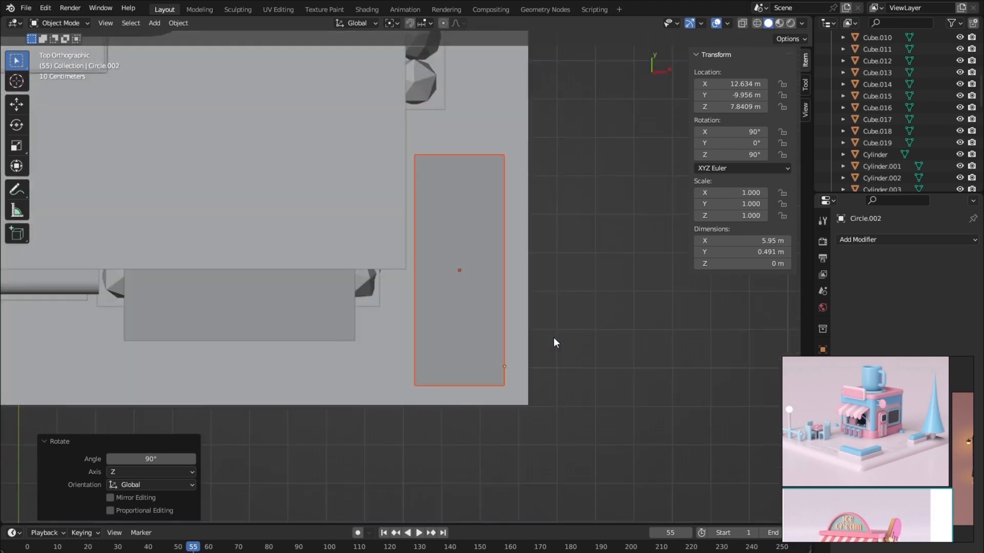
Step: Move the duplicated awning and trim about -1.14 m along X and 6.93 m along Y, over the side-wall window
{"action": "middle_click_drag", "start_coordinate": [476, 226], "coordinate": [478, 293], "text": "shift"}
{"action": "key", "text": "shift+z"}
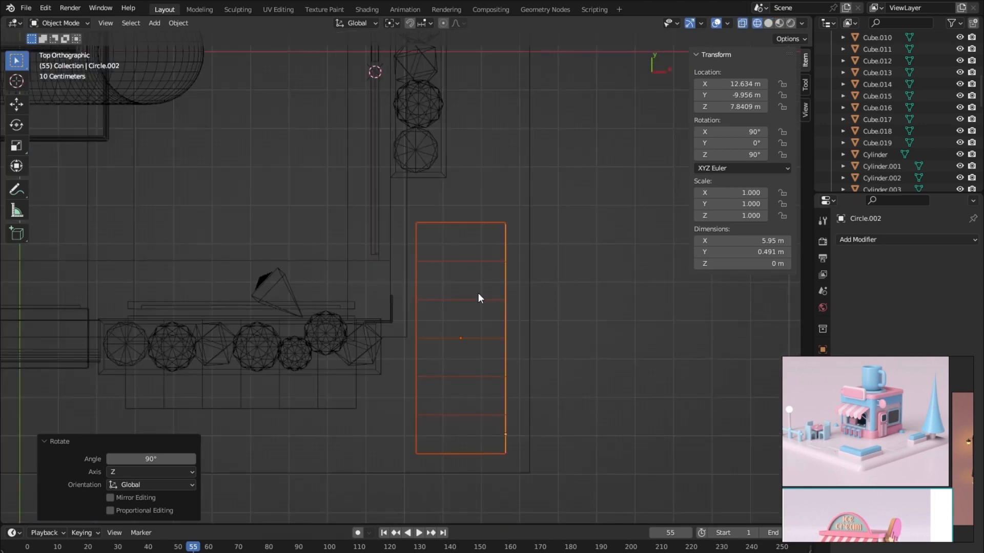
{"action": "key", "text": "g"}
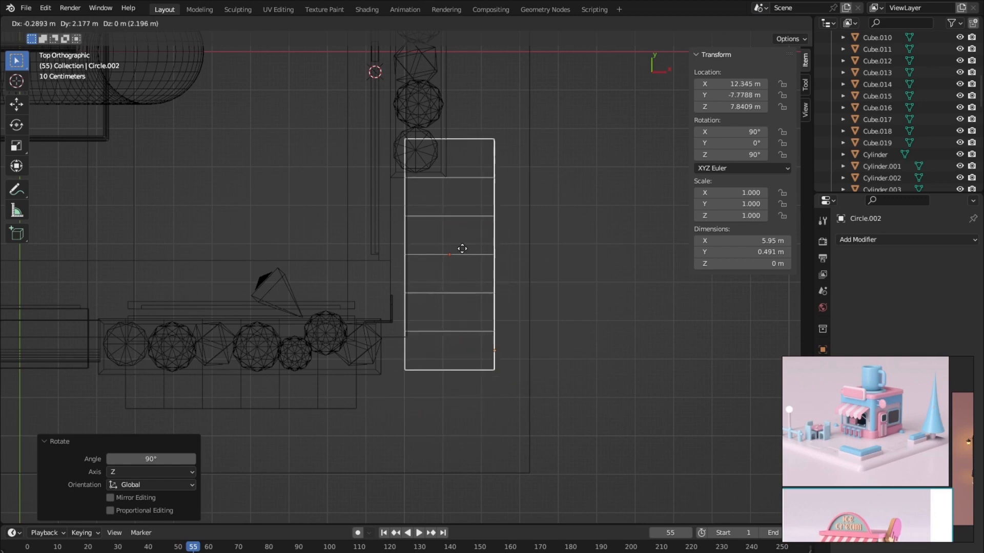
{"action": "left_click", "coordinate": [434, 103]}
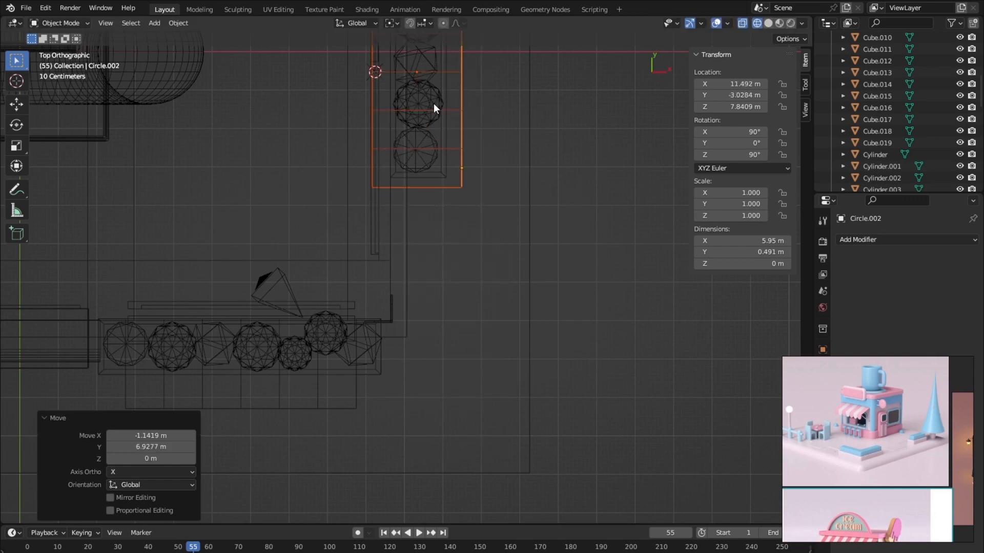
{"action": "middle_click_drag", "start_coordinate": [434, 103], "coordinate": [445, 316], "text": "shift"}
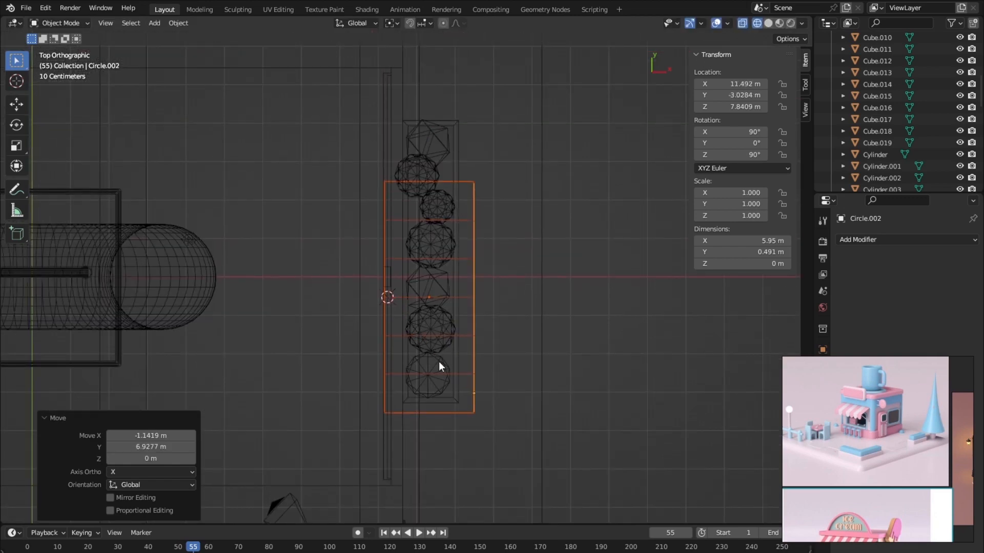
{"action": "middle_click_drag", "start_coordinate": [450, 414], "coordinate": [326, 318]}
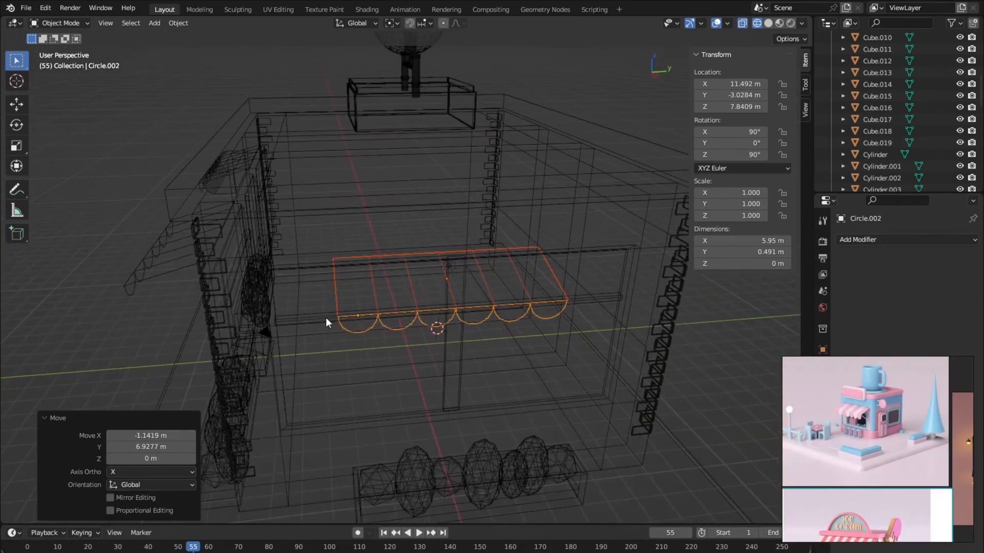
{"action": "key", "text": "shift+z"}
{"action": "middle_click_drag", "start_coordinate": [447, 347], "coordinate": [479, 284]}
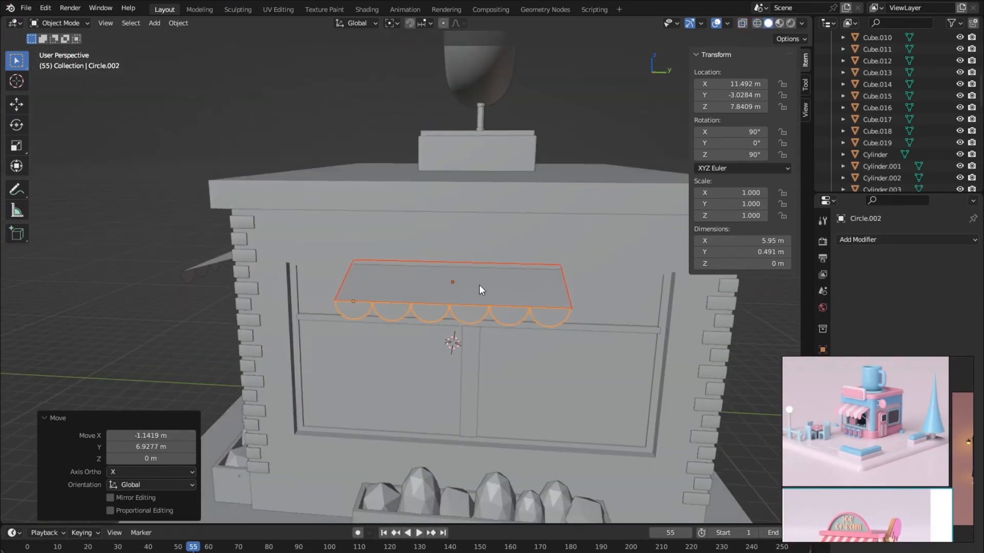
Step: Centre the side awning's panel alone on the wall by setting its Y location to 0 m
{"action": "left_click", "coordinate": [480, 285]}
{"action": "middle_click_drag", "start_coordinate": [487, 341], "coordinate": [500, 345]}
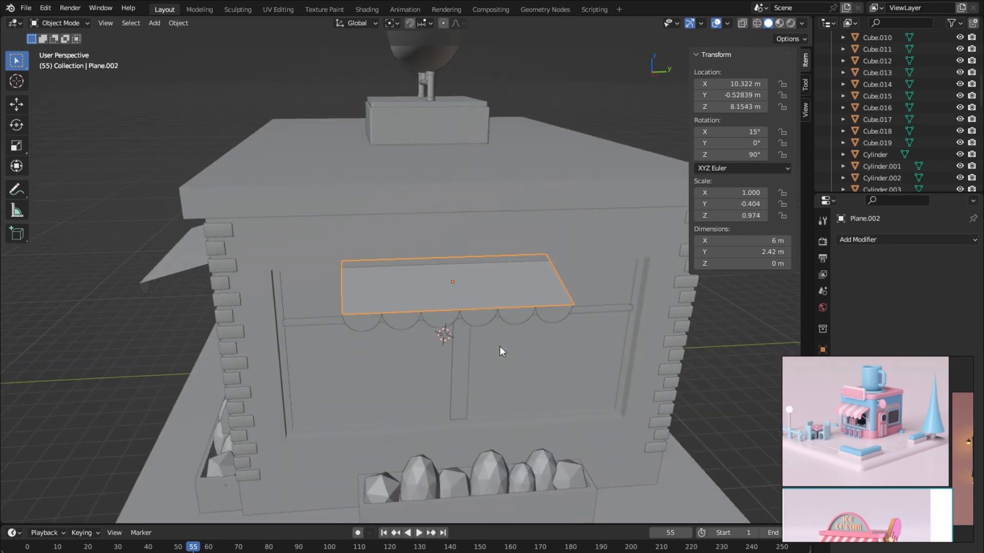
{"action": "left_click", "coordinate": [731, 96]}
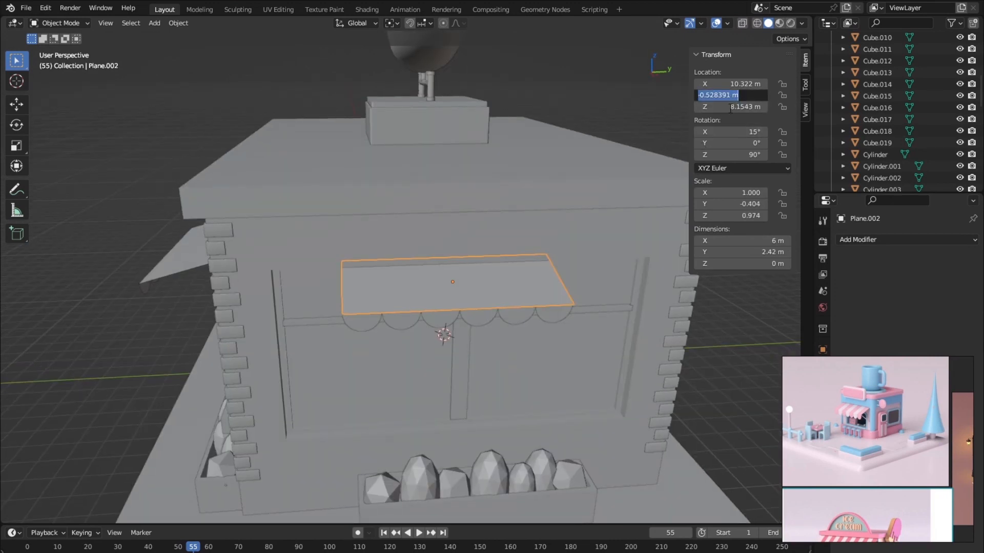
{"action": "type", "text": "0"}
{"action": "key", "text": "Return"}
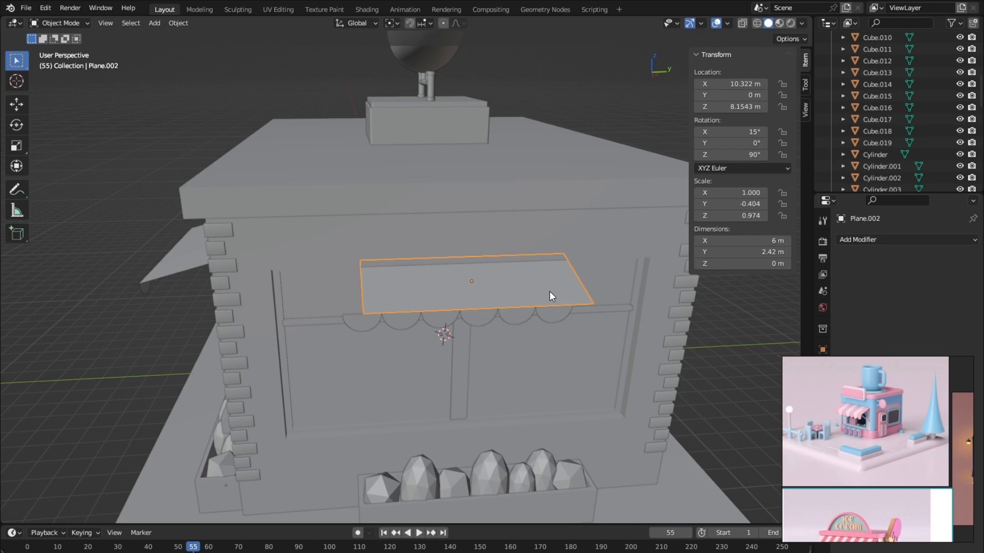
Step: Widen the side awning's panel beyond the window by scaling it about 1.884 along Y
{"action": "key", "text": "s"}
{"action": "key", "text": "y"}
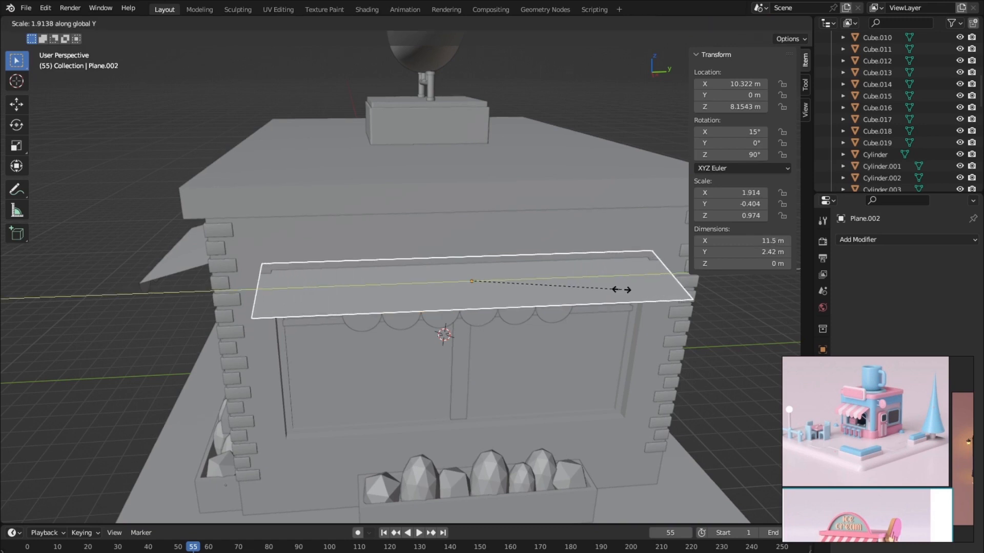
{"action": "left_click", "coordinate": [619, 290]}
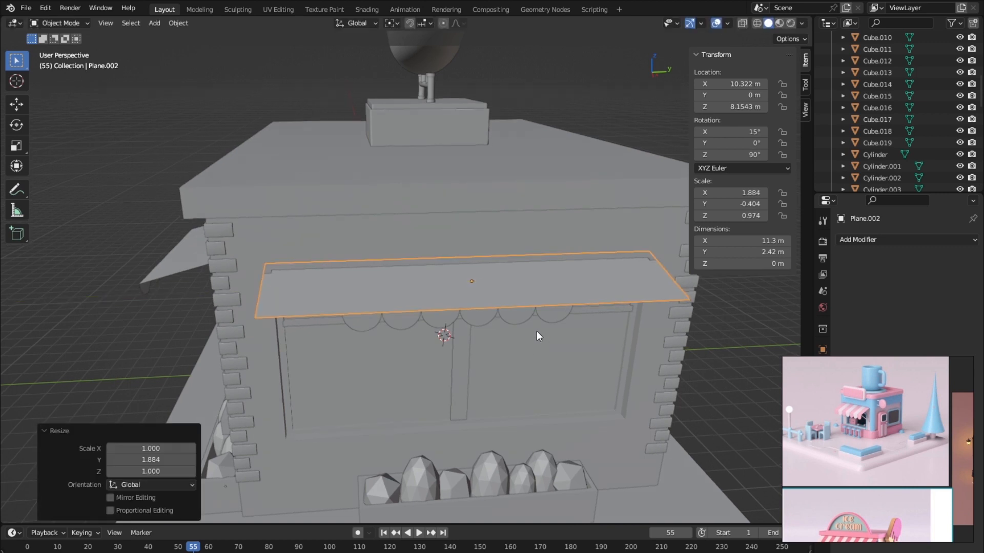
Step: Move the side awning's scalloped trim about -2.138 m along Y to line up with the panel's front-side end
{"action": "middle_click_drag", "start_coordinate": [536, 331], "coordinate": [372, 306]}
{"action": "left_click", "coordinate": [372, 306]}
{"action": "middle_click_drag", "start_coordinate": [368, 361], "coordinate": [392, 359]}
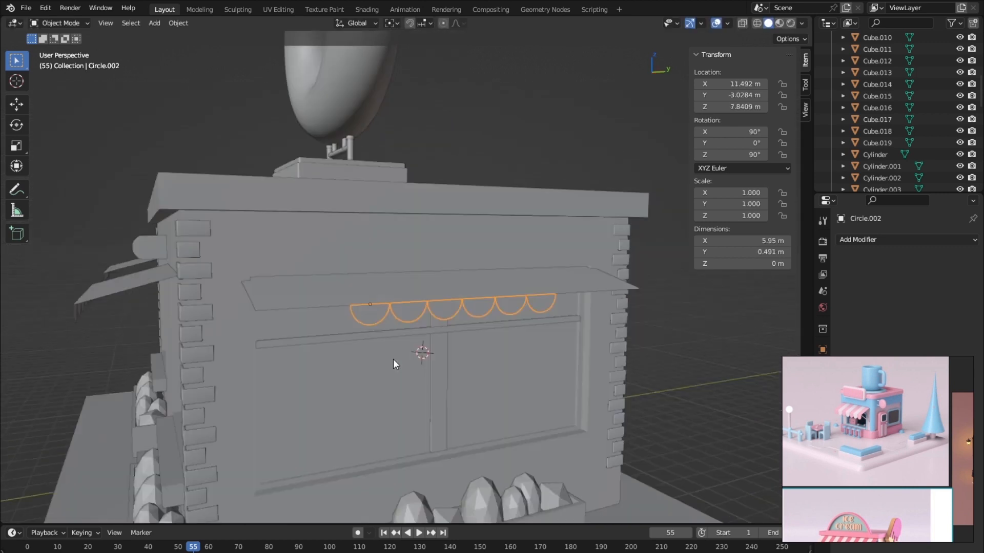
{"action": "key", "text": "g"}
{"action": "key", "text": "y"}
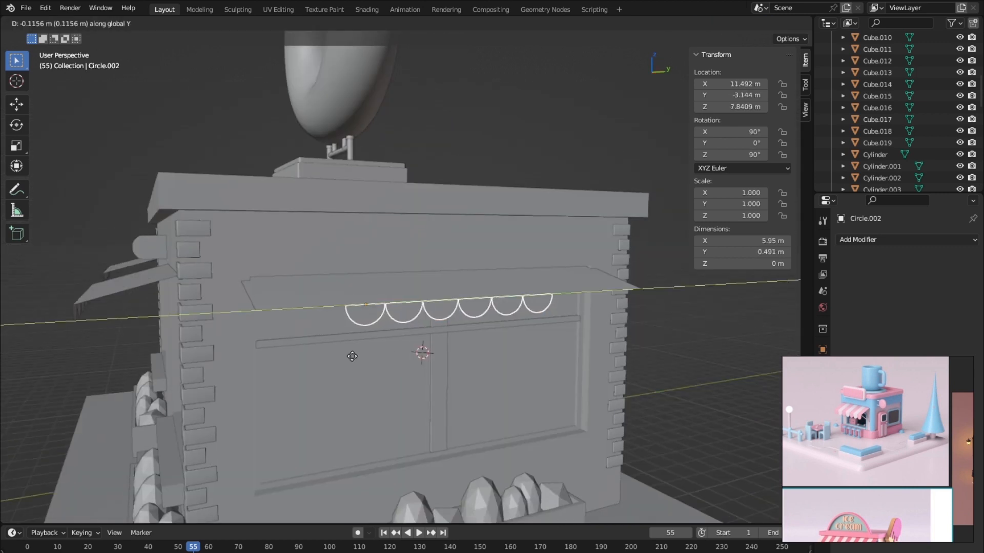
{"action": "left_click", "coordinate": [301, 362]}
{"action": "middle_click_drag", "start_coordinate": [370, 355], "coordinate": [238, 341]}
{"action": "scroll", "coordinate": [340, 351], "scroll_direction": "up", "scroll_amount": 3}
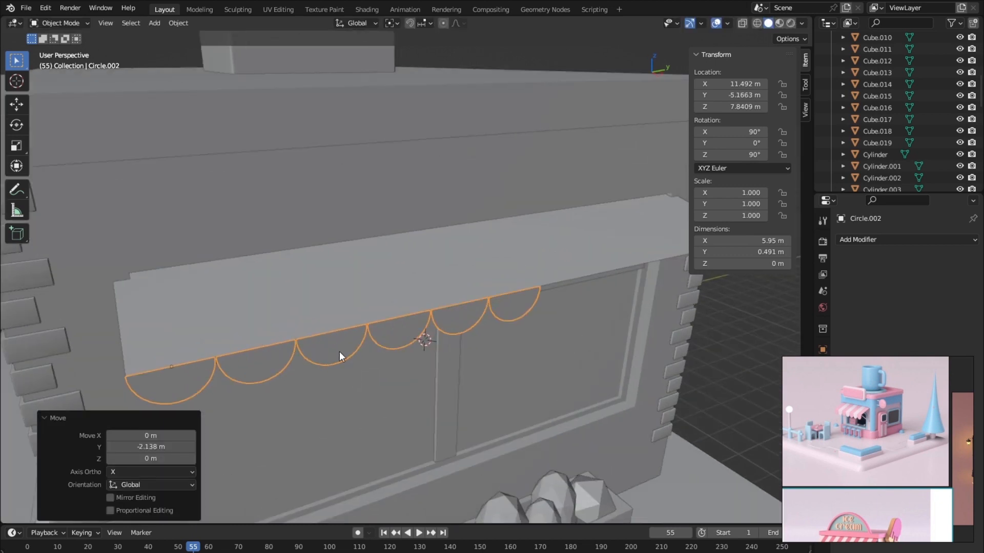
Step: Duplicate the last scallop of the side trim's mesh and place the copy about 0.988 m along Y beside it
{"action": "key", "text": "Tab"}
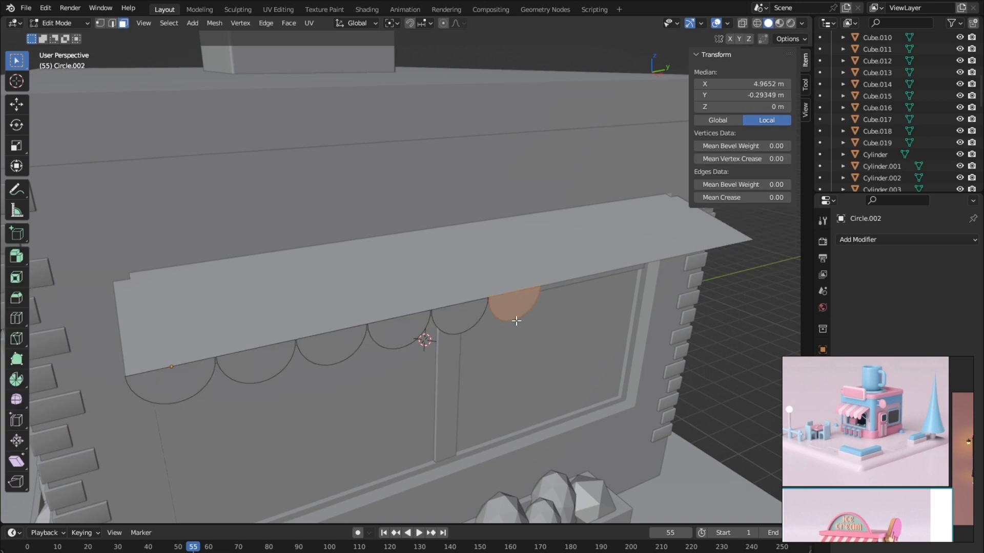
{"action": "middle_click_drag", "start_coordinate": [521, 345], "coordinate": [494, 326]}
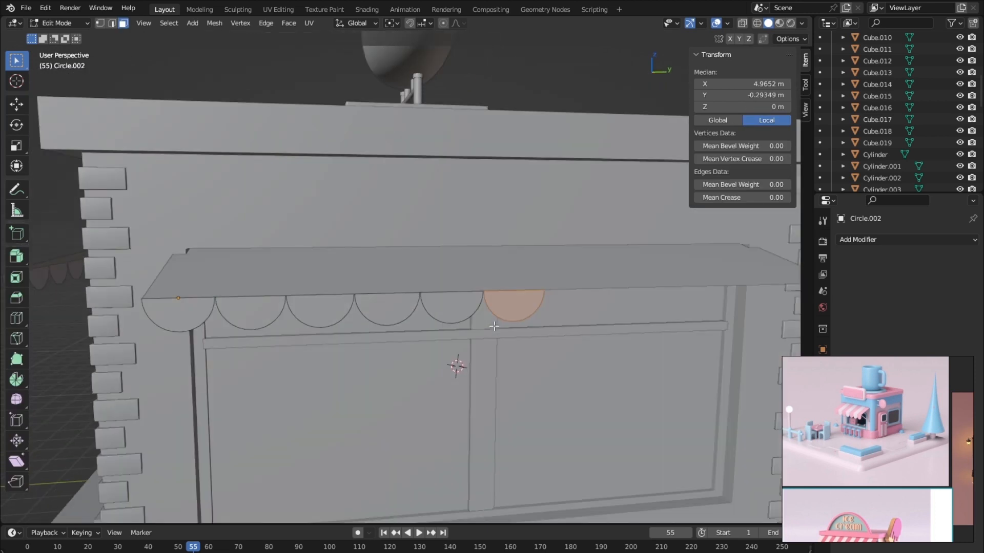
{"action": "key", "text": "g"}
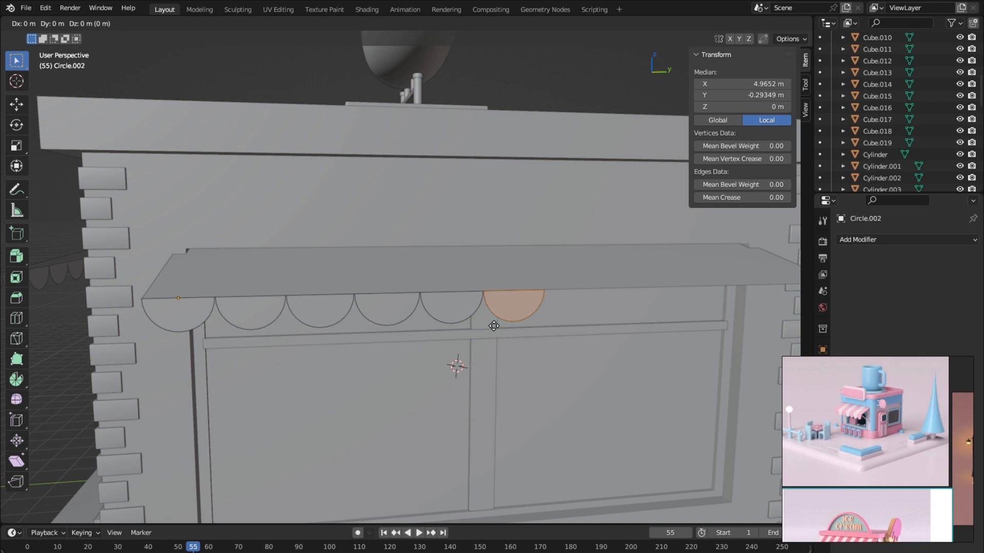
{"action": "right_click", "coordinate": [494, 325]}
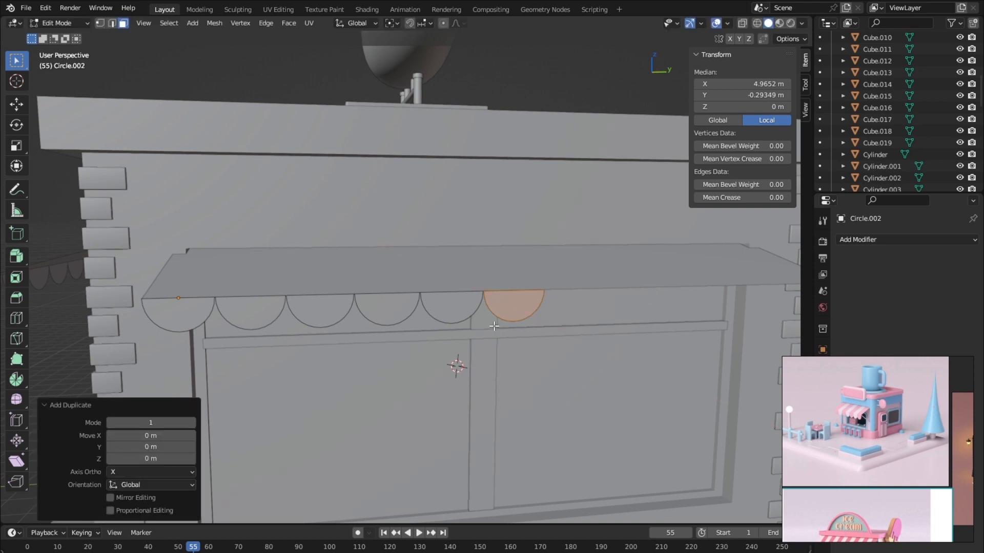
{"action": "key", "text": "g"}
{"action": "key", "text": "y"}
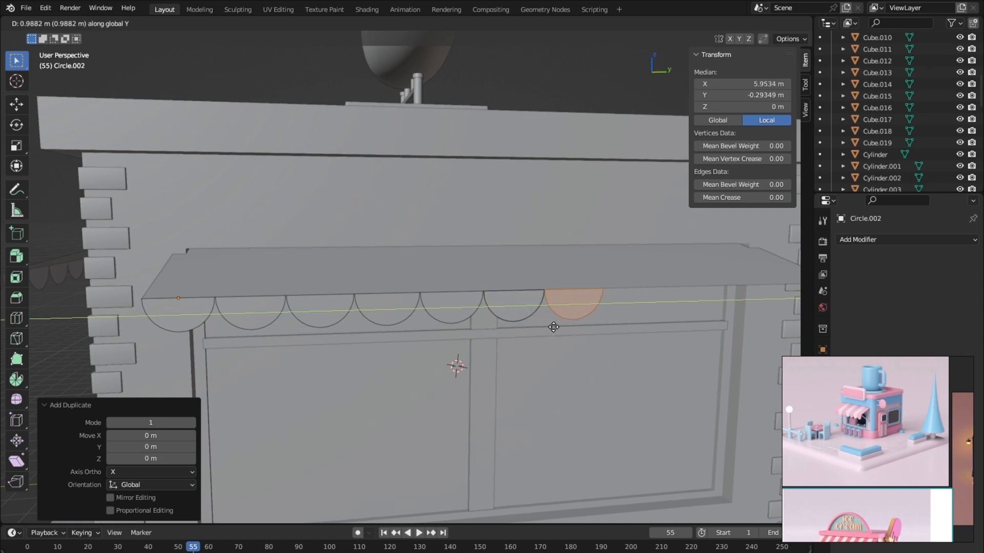
{"action": "left_click", "coordinate": [553, 327]}
Step: Repeat the scallop duplication four more times along the awning's edge and return to Object Mode
{"action": "key", "text": "shift+r"}
{"action": "key", "text": "shift+r"}
{"action": "key", "text": "shift+r"}
{"action": "key", "text": "shift+r"}
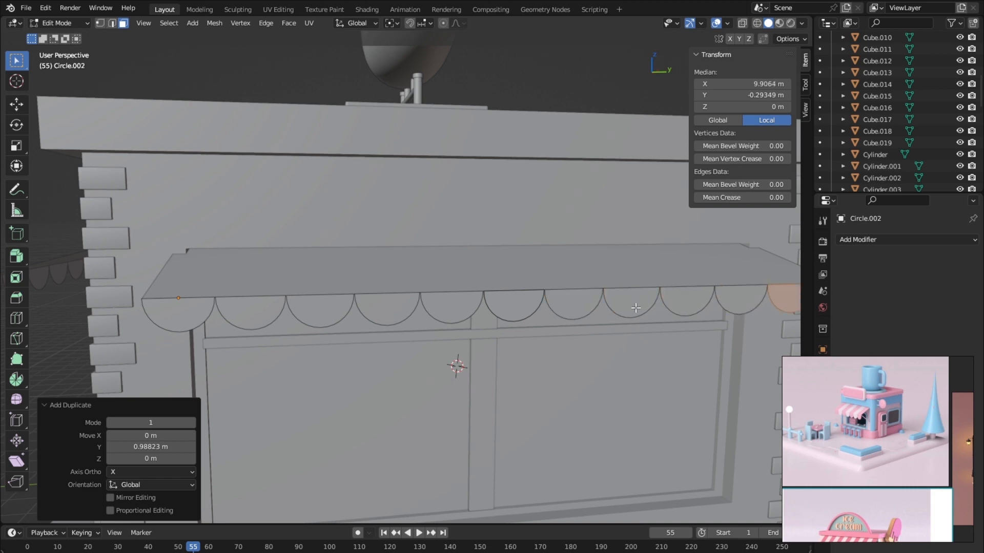
{"action": "middle_click_drag", "start_coordinate": [638, 306], "coordinate": [462, 301]}
{"action": "middle_click_drag", "start_coordinate": [503, 348], "coordinate": [479, 346]}
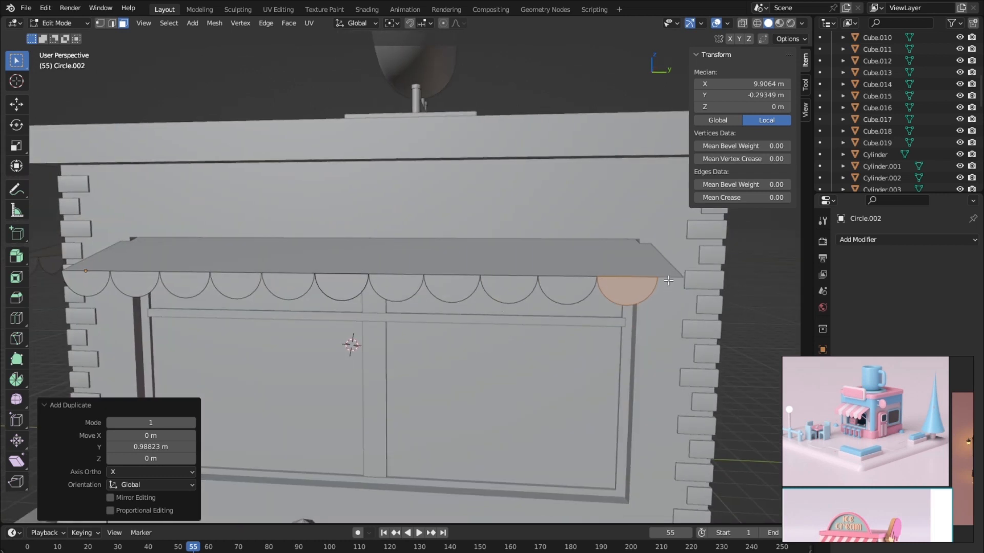
{"action": "key", "text": "Tab"}
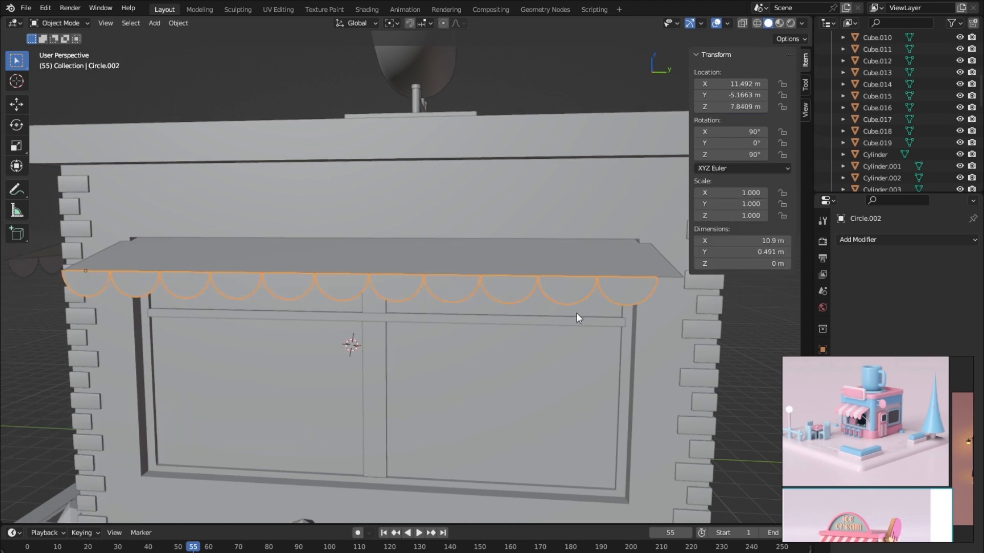
Step: Examine the scalloped trim's width against the awning panel in a wireframe right-side view
{"action": "key", "text": "shift+z"}
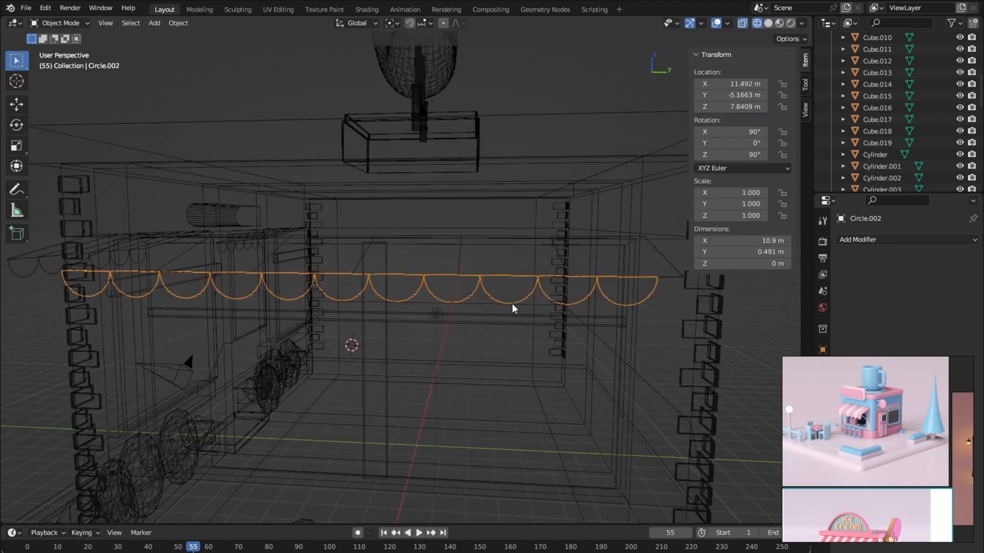
{"action": "key", "text": "grave"}
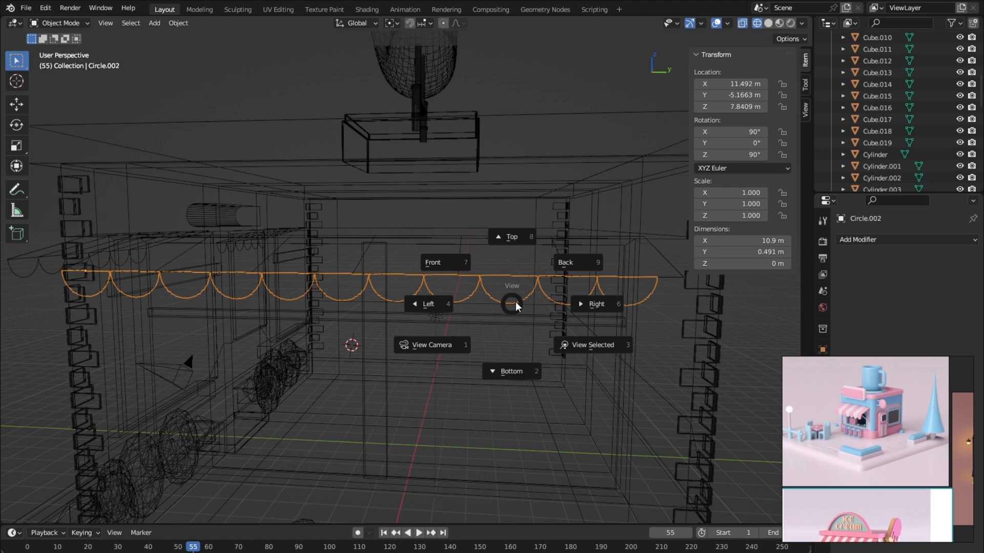
{"action": "left_click", "coordinate": [574, 282]}
{"action": "scroll", "coordinate": [538, 299], "scroll_direction": "down", "scroll_amount": 3}
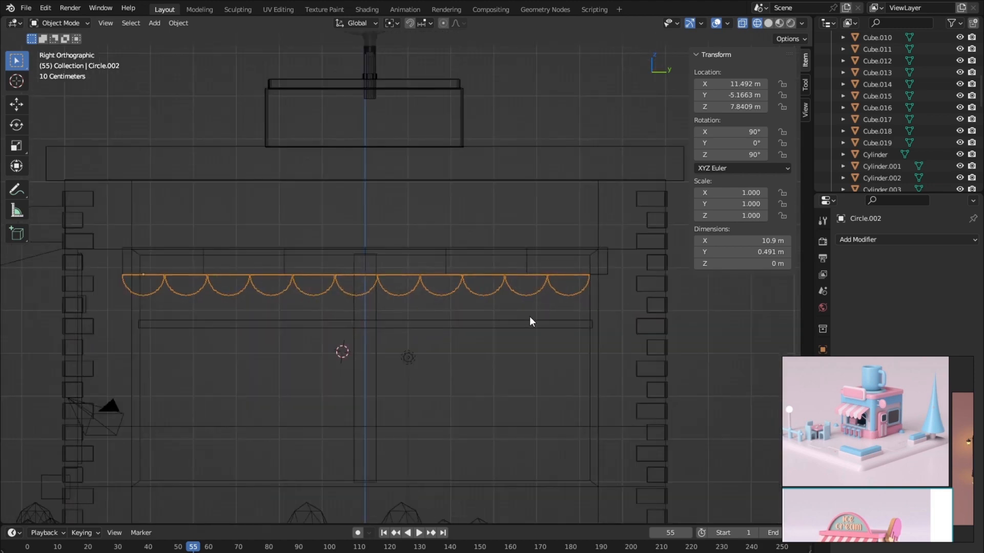
{"action": "middle_click_drag", "start_coordinate": [484, 299], "coordinate": [488, 285], "text": "shift"}
{"action": "scroll", "coordinate": [893, 143], "scroll_direction": "up", "scroll_amount": 4}
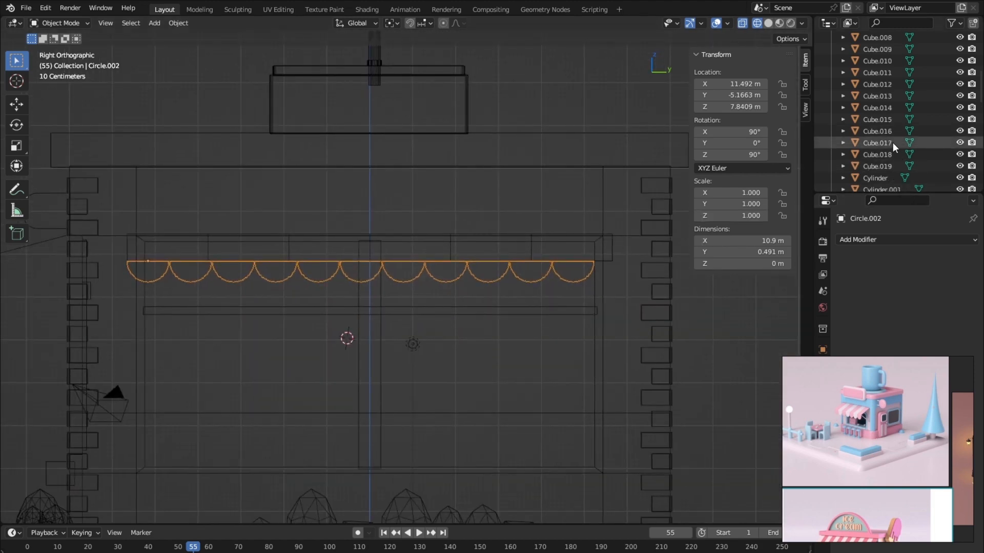
{"action": "scroll", "coordinate": [894, 136], "scroll_direction": "up", "scroll_amount": 4}
{"action": "left_click", "coordinate": [888, 83]}
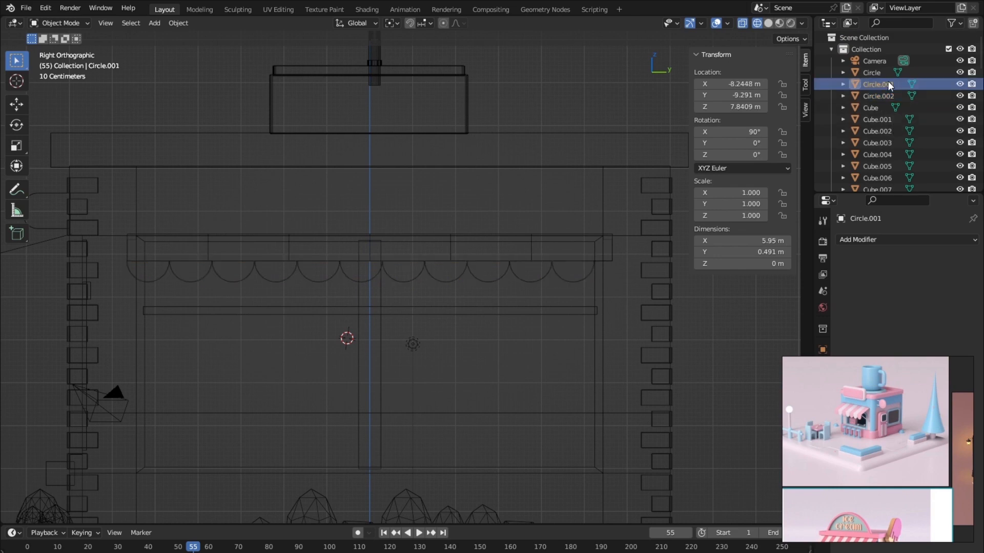
{"action": "left_click", "coordinate": [881, 96]}
{"action": "left_click", "coordinate": [878, 108]}
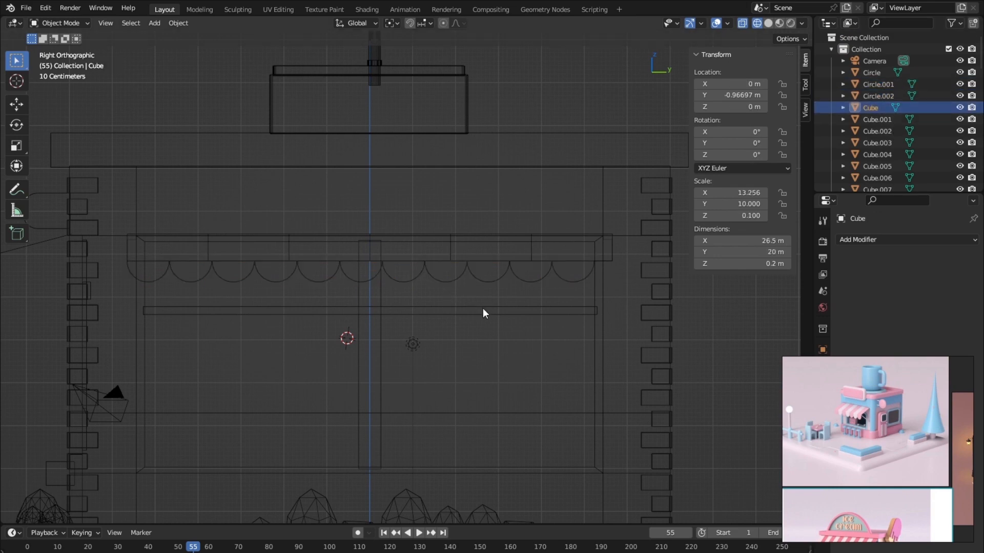
{"action": "middle_click_drag", "start_coordinate": [482, 314], "coordinate": [588, 284]}
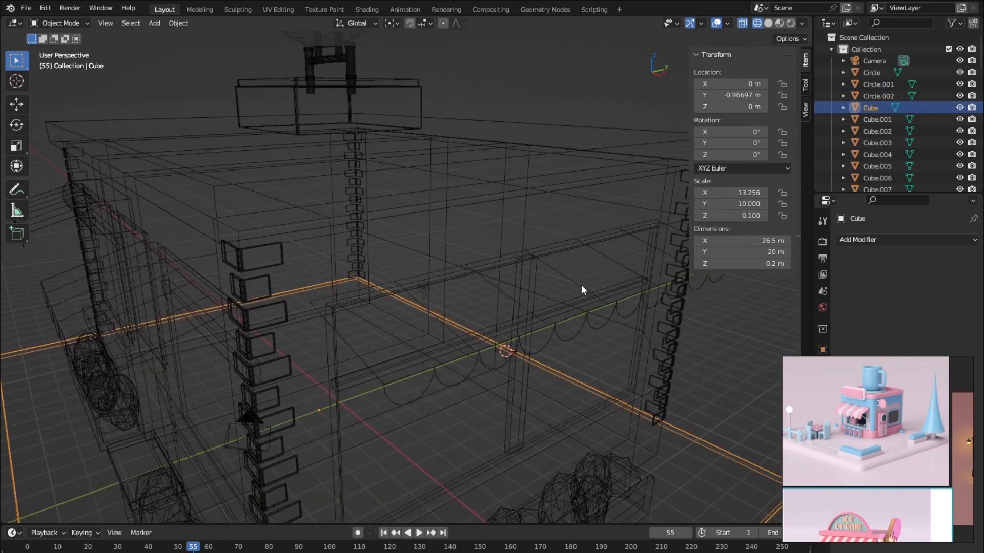
{"action": "left_click", "coordinate": [581, 285]}
{"action": "middle_click_drag", "start_coordinate": [609, 357], "coordinate": [554, 328]}
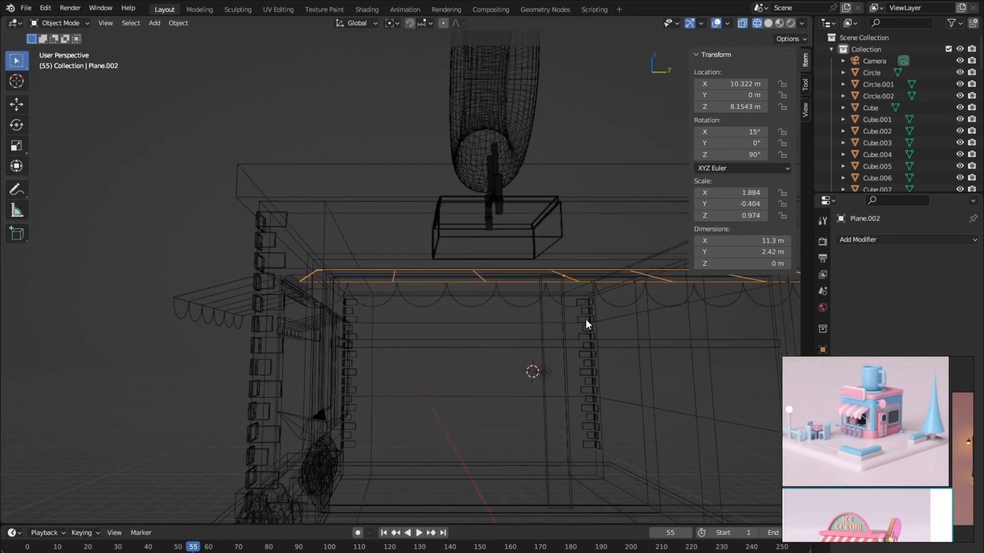
{"action": "key", "text": "grave"}
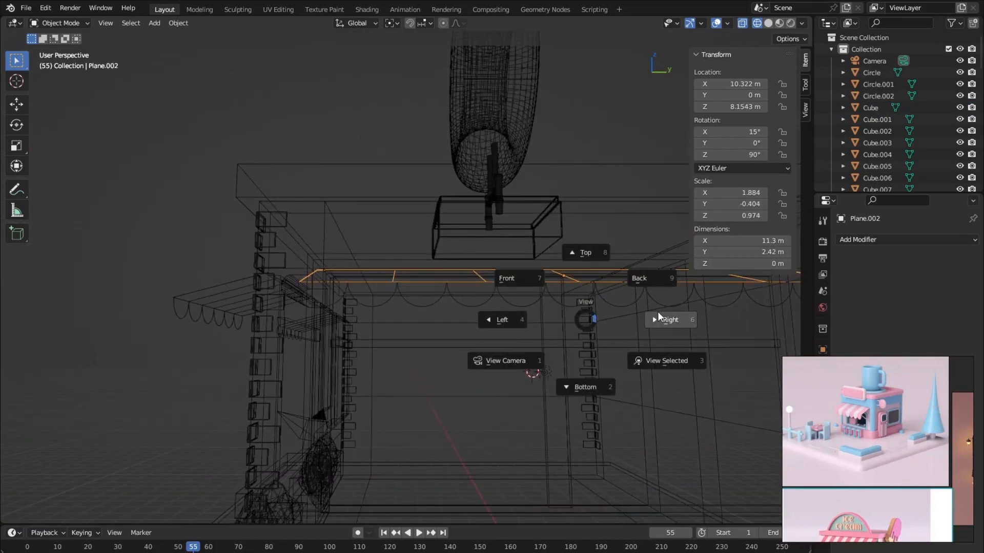
{"action": "left_click", "coordinate": [657, 311]}
{"action": "middle_click_drag", "start_coordinate": [604, 320], "coordinate": [372, 262], "text": "shift"}
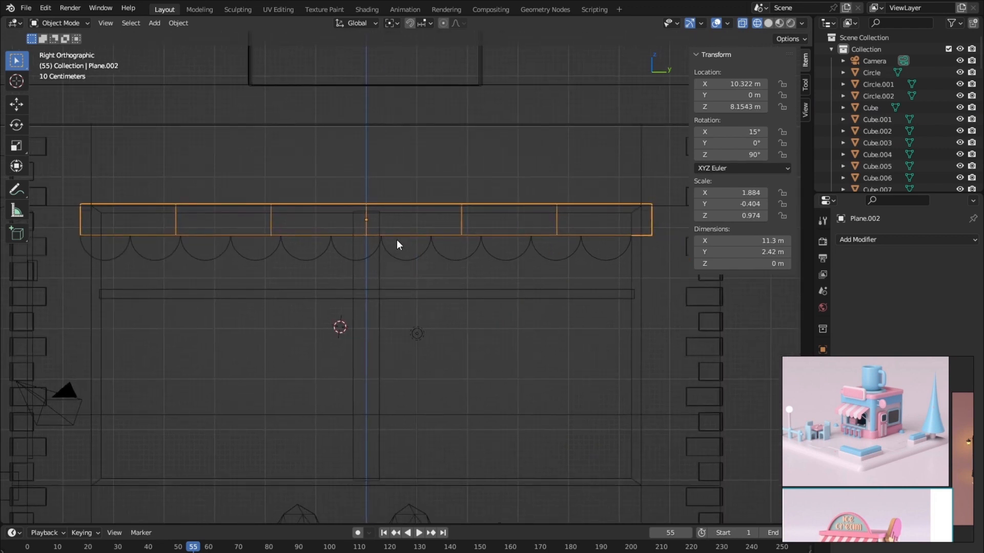
Step: Snap the 3D cursor to the front-side end vertex of the side awning's scalloped trim and select the whole trim mesh
{"action": "left_click", "coordinate": [606, 258]}
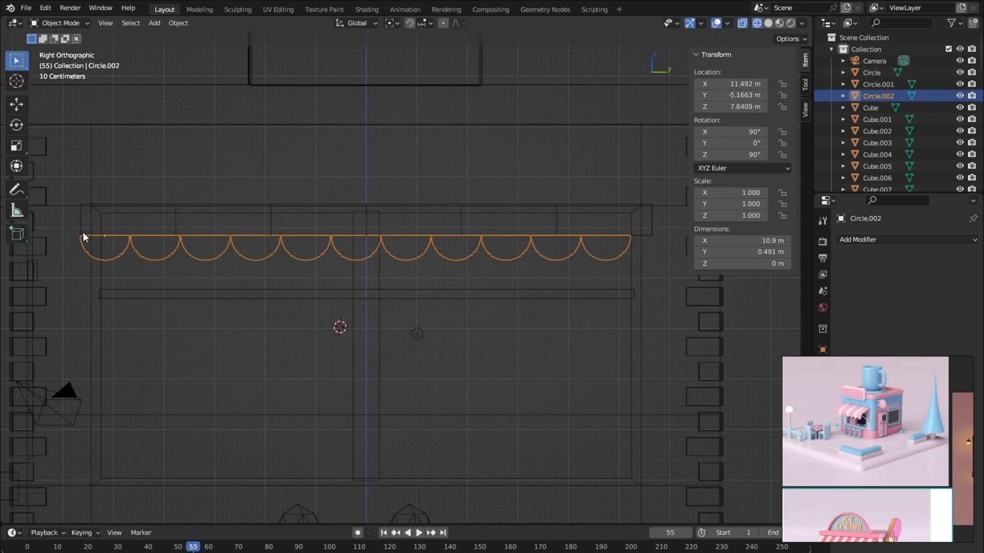
{"action": "middle_click_drag", "start_coordinate": [90, 250], "coordinate": [334, 260]}
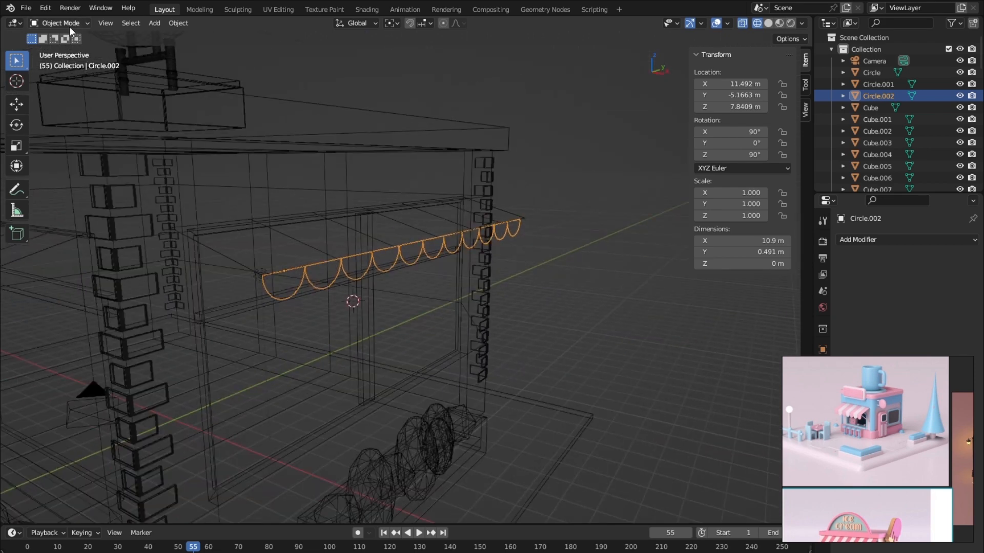
{"action": "key", "text": "Tab"}
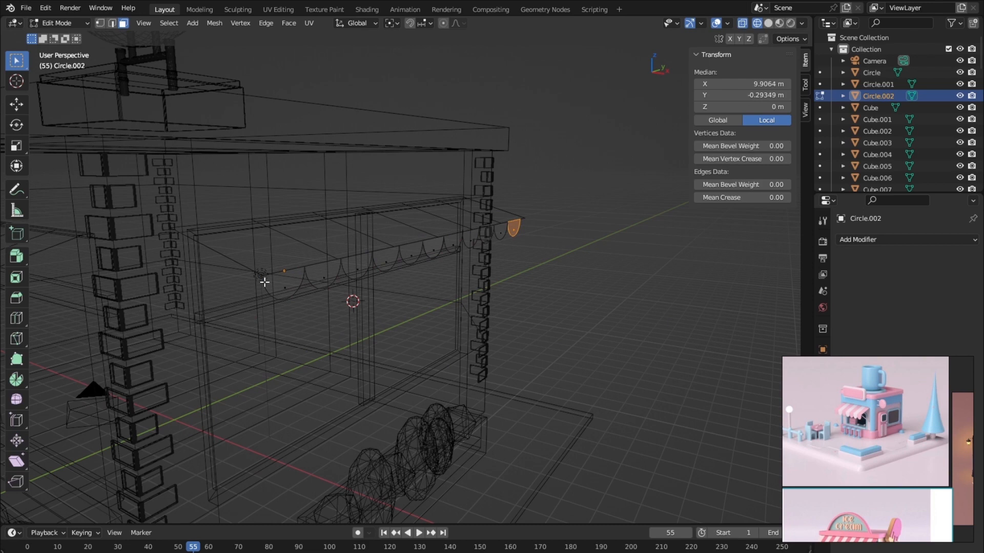
{"action": "scroll", "coordinate": [263, 281], "scroll_direction": "up", "scroll_amount": 2}
{"action": "key", "text": "alt+a"}
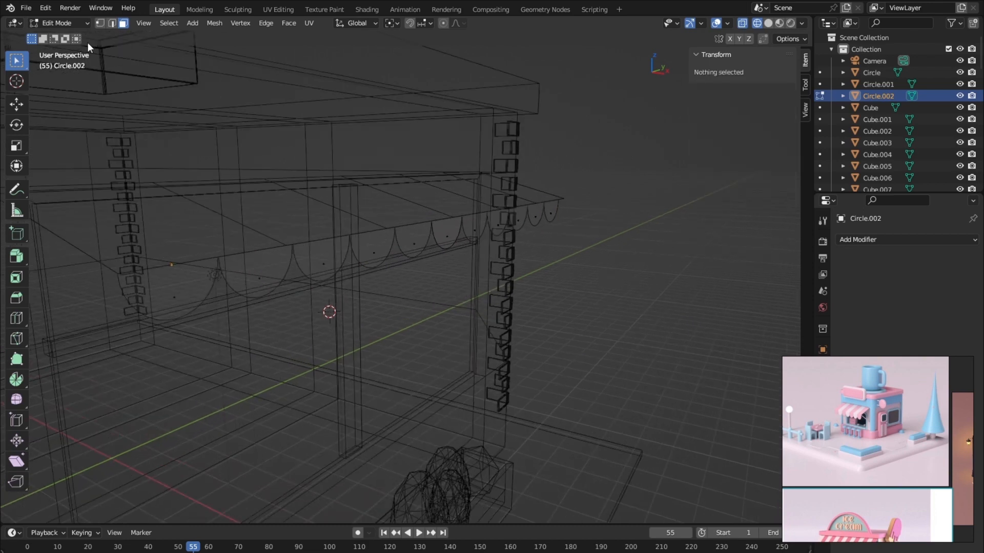
{"action": "left_click", "coordinate": [100, 23]}
{"action": "left_click", "coordinate": [117, 276]}
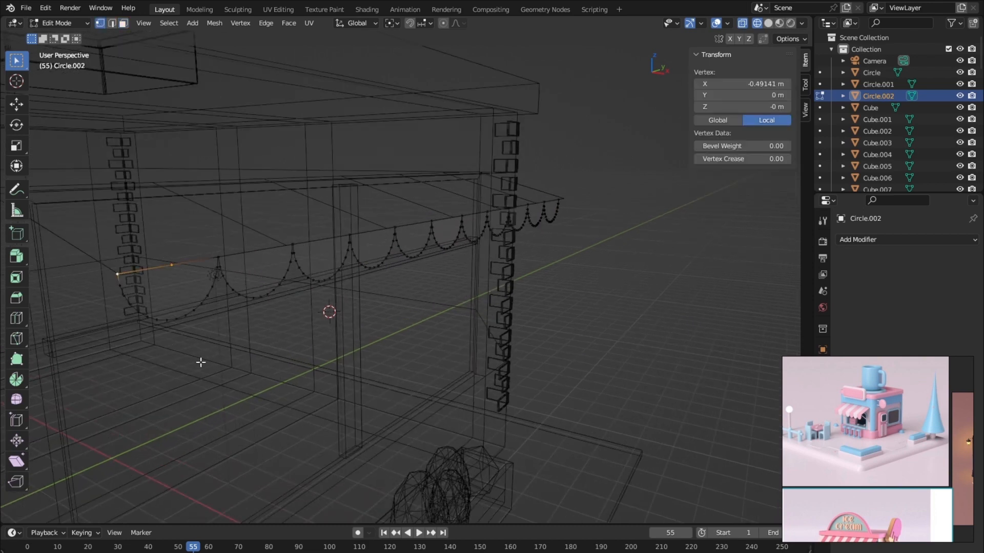
{"action": "key", "text": "shift+s"}
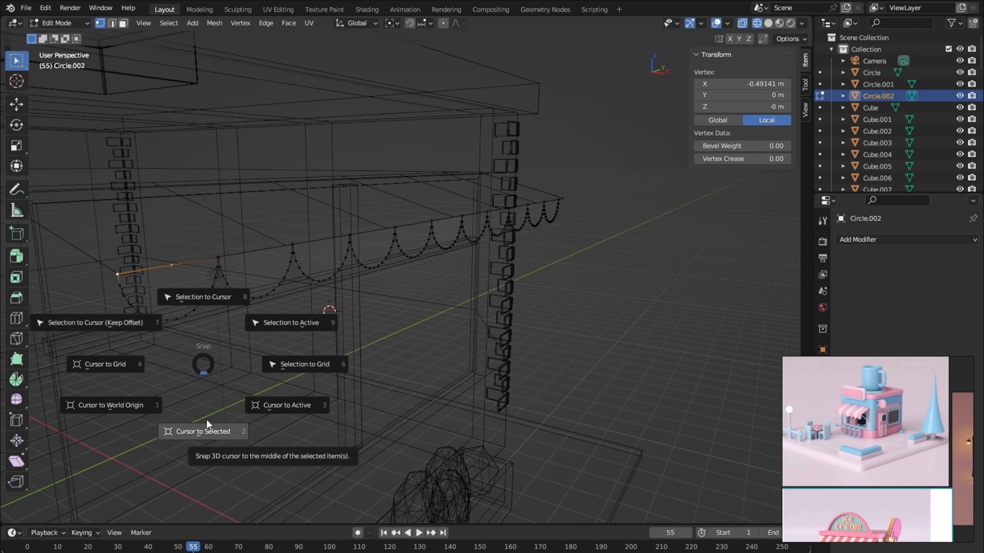
{"action": "left_click", "coordinate": [202, 432]}
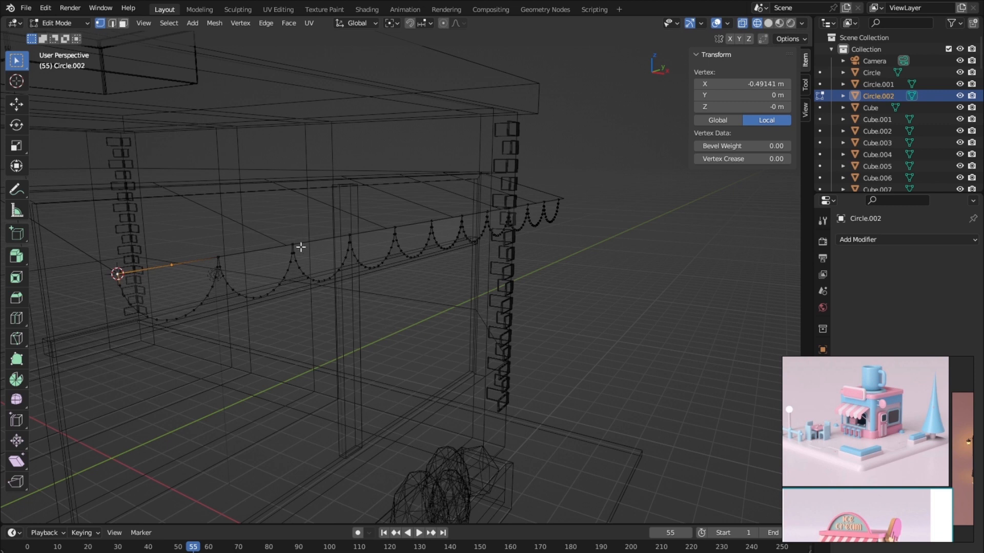
{"action": "key", "text": "a"}
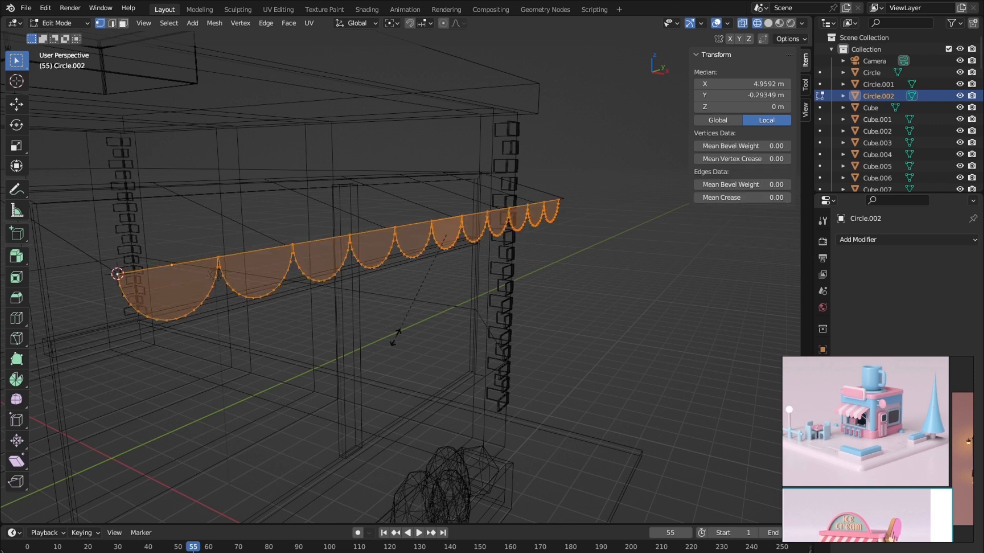
{"action": "key", "text": "s"}
{"action": "key", "text": "y"}
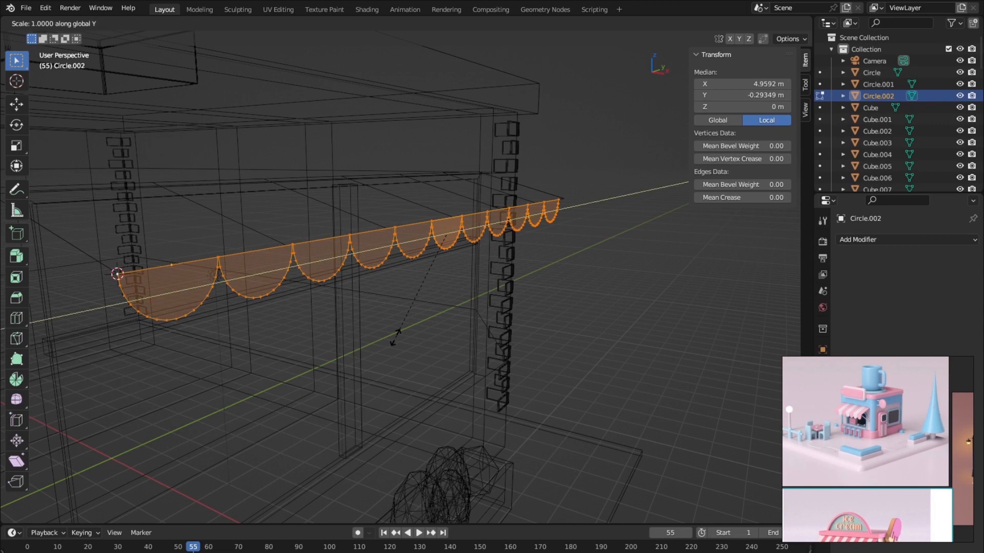
{"action": "right_click", "coordinate": [413, 315]}
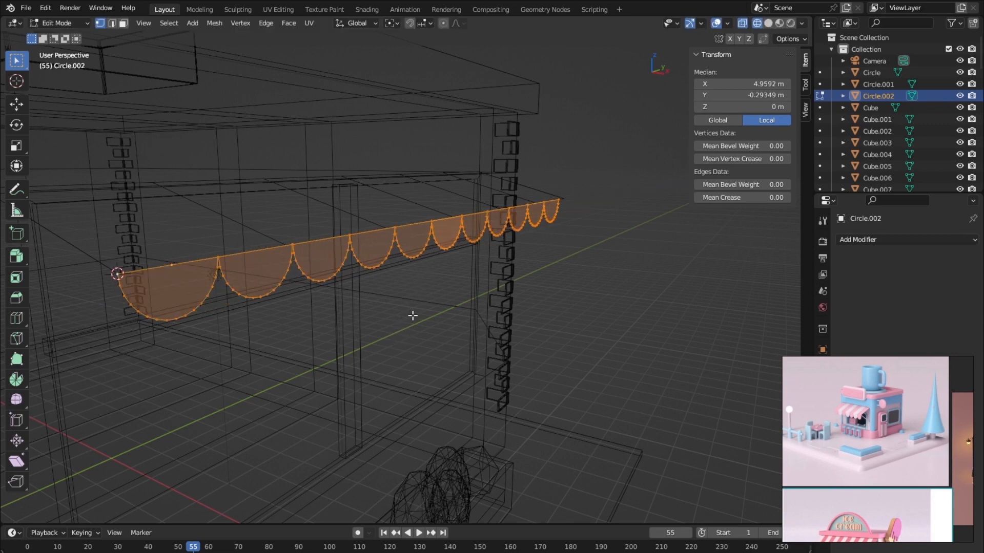
Step: Scale the trim mesh by about 1.039 along Y around the 3D cursor so it spans the full awning panel
{"action": "left_click", "coordinate": [393, 23]}
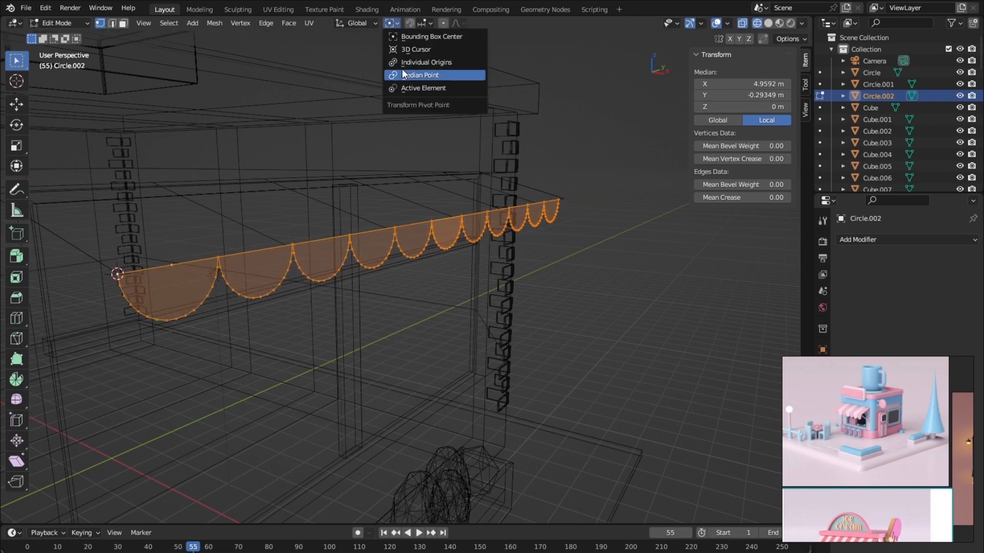
{"action": "left_click", "coordinate": [414, 50]}
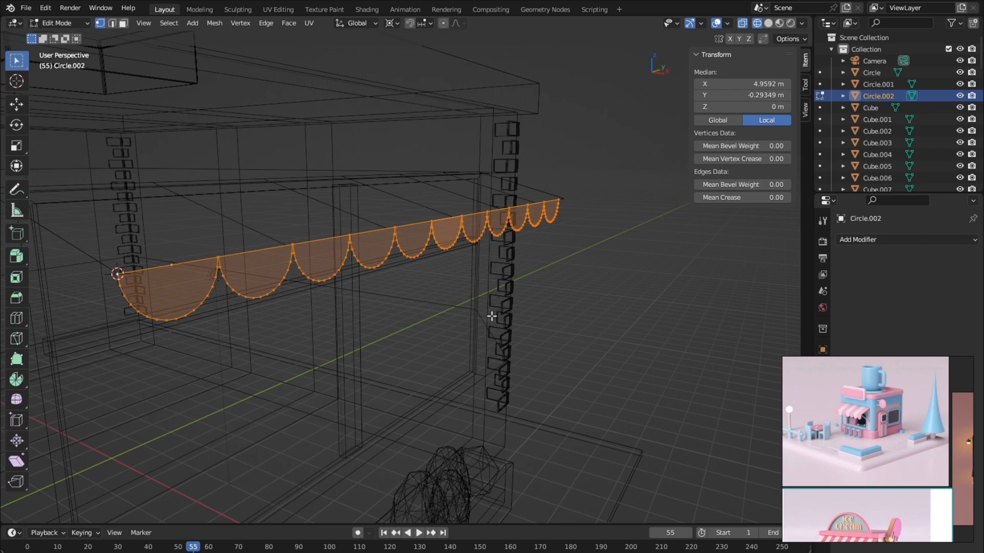
{"action": "key", "text": "grave"}
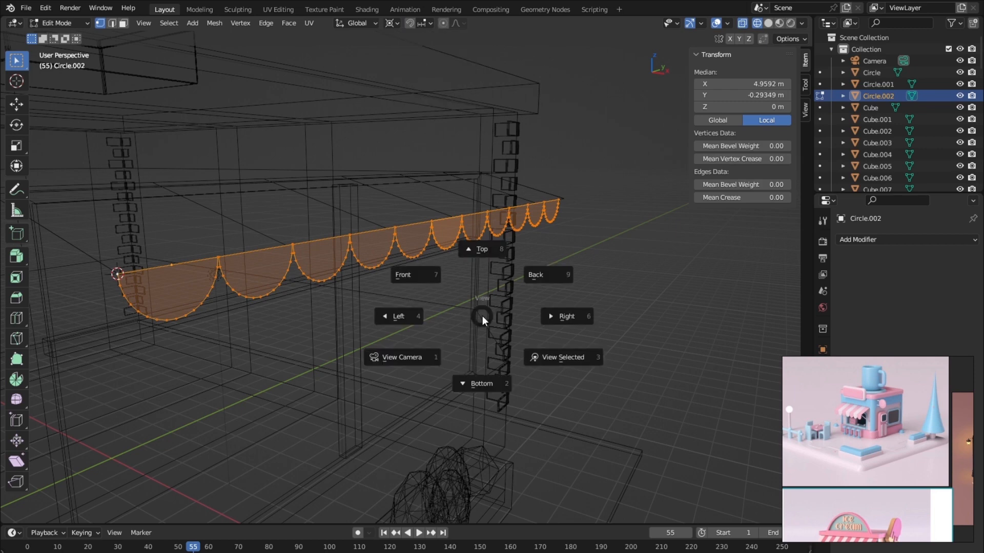
{"action": "left_click", "coordinate": [562, 315]}
{"action": "scroll", "coordinate": [494, 301], "scroll_direction": "down", "scroll_amount": 1}
{"action": "middle_click_drag", "start_coordinate": [500, 297], "coordinate": [374, 273], "text": "shift"}
{"action": "scroll", "coordinate": [567, 207], "scroll_direction": "up", "scroll_amount": 2}
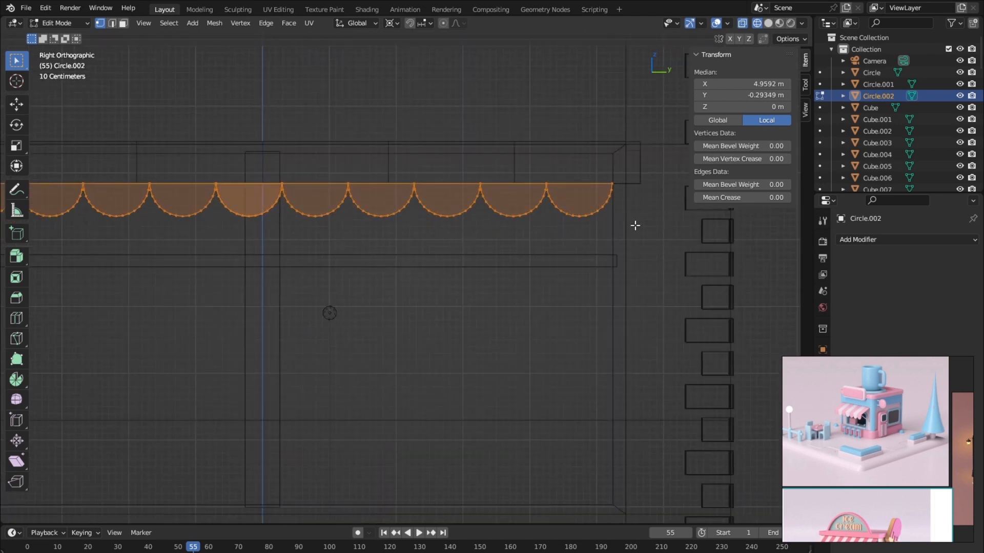
{"action": "scroll", "coordinate": [473, 264], "scroll_direction": "down", "scroll_amount": 5}
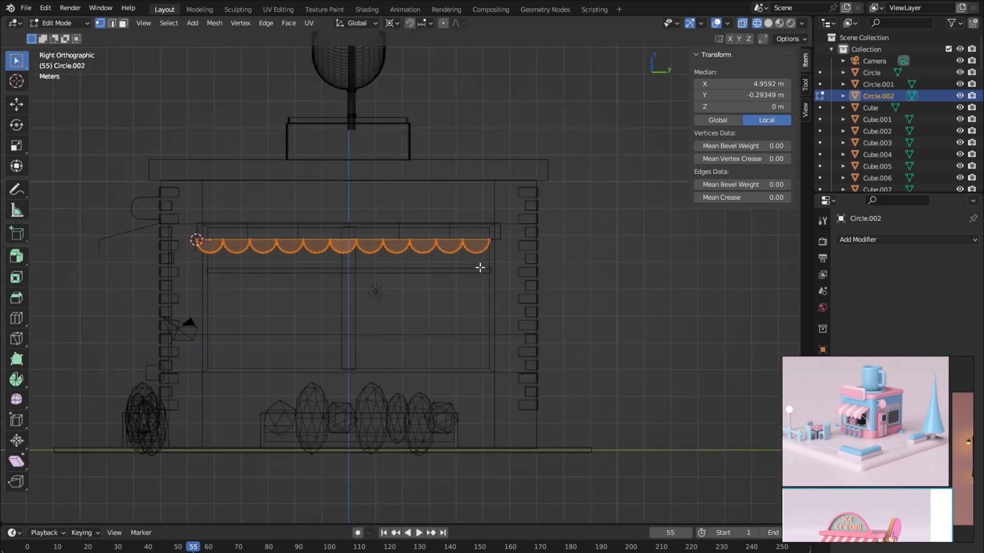
{"action": "scroll", "coordinate": [340, 279], "scroll_direction": "up", "scroll_amount": 1}
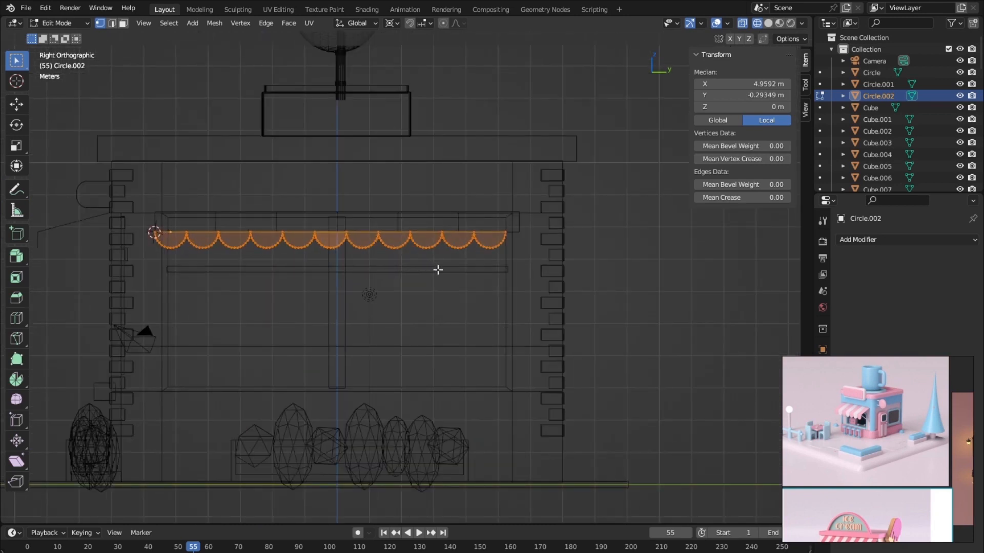
{"action": "key", "text": "s"}
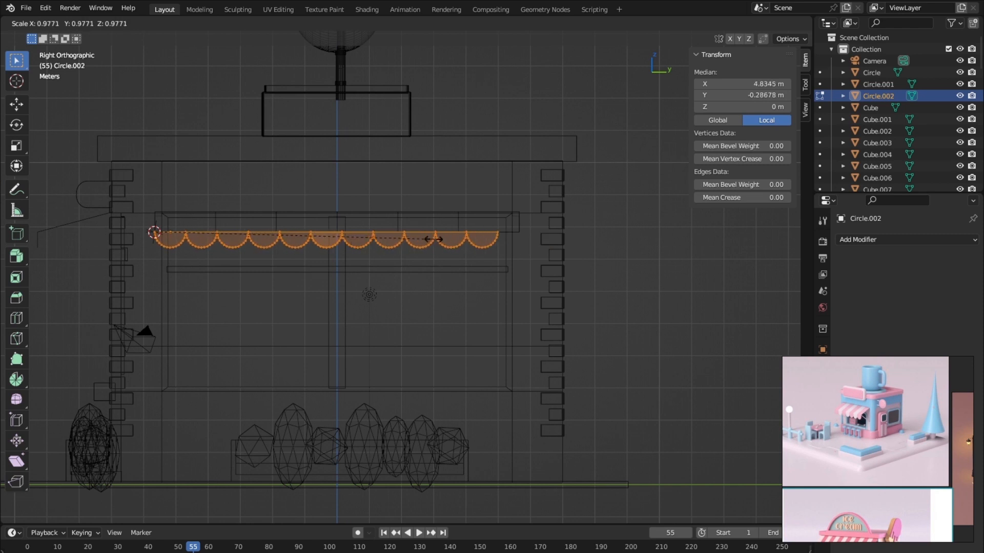
{"action": "key", "text": "y"}
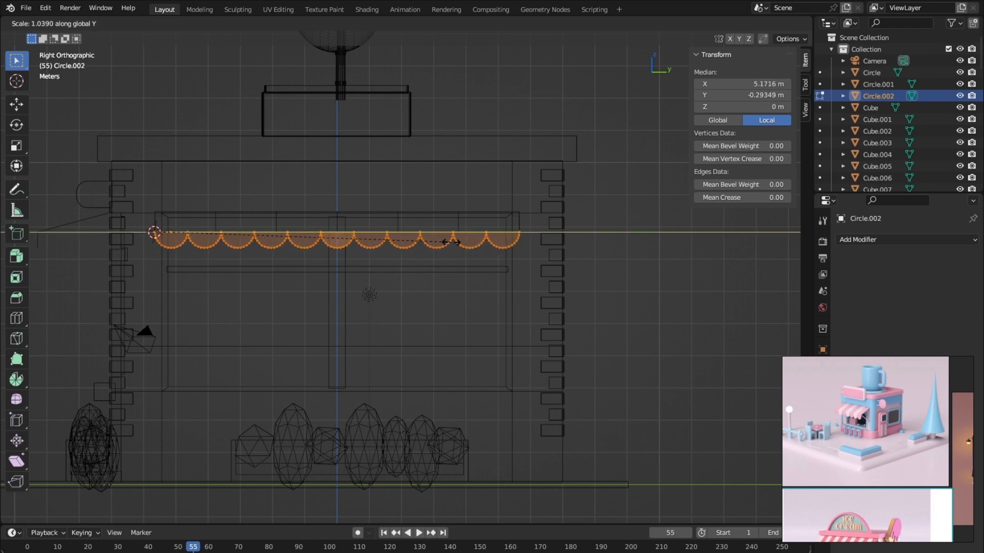
{"action": "left_click", "coordinate": [451, 242]}
{"action": "scroll", "coordinate": [519, 221], "scroll_direction": "up", "scroll_amount": 3}
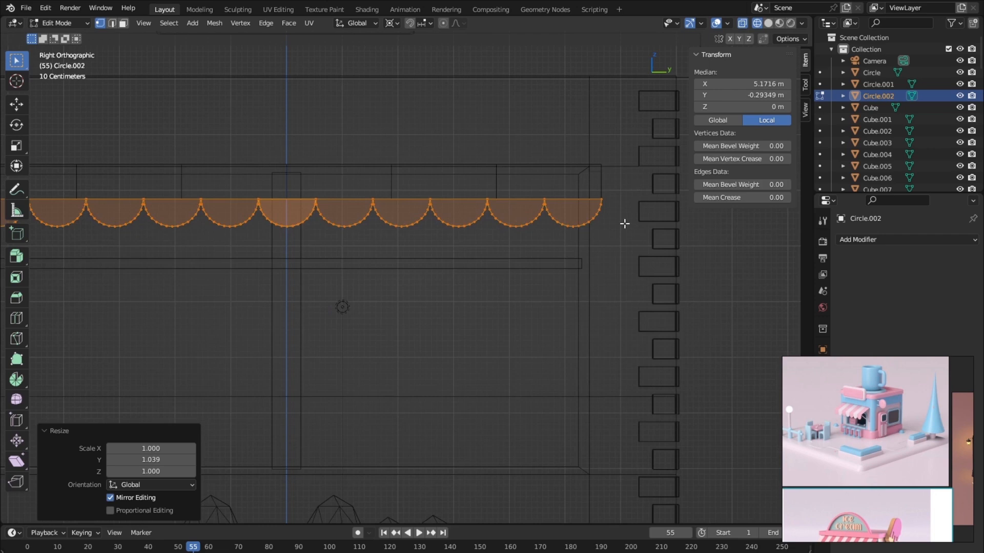
{"action": "scroll", "coordinate": [536, 228], "scroll_direction": "down", "scroll_amount": 2}
Step: Return to Object Mode and switch the viewport from wireframe to solid shading
{"action": "middle_click_drag", "start_coordinate": [259, 282], "coordinate": [167, 272]}
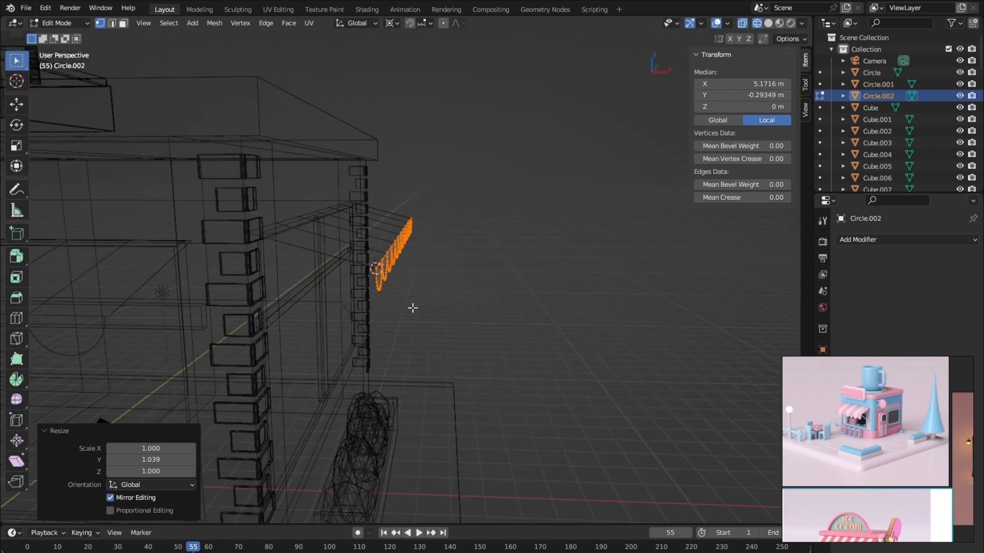
{"action": "middle_click_drag", "start_coordinate": [413, 308], "coordinate": [393, 307]}
{"action": "key", "text": "Tab"}
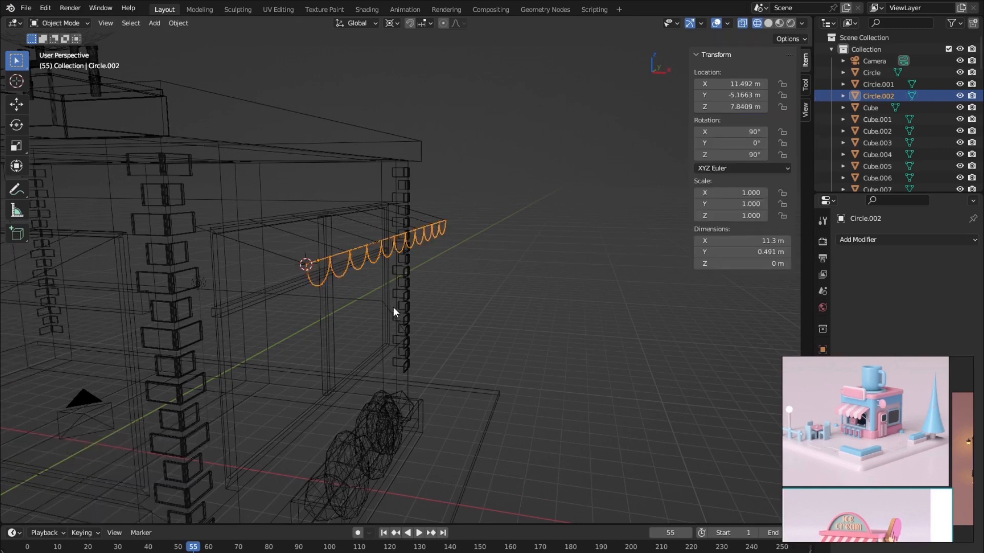
{"action": "key", "text": "shift+z"}
{"action": "scroll", "coordinate": [407, 302], "scroll_direction": "down", "scroll_amount": 4}
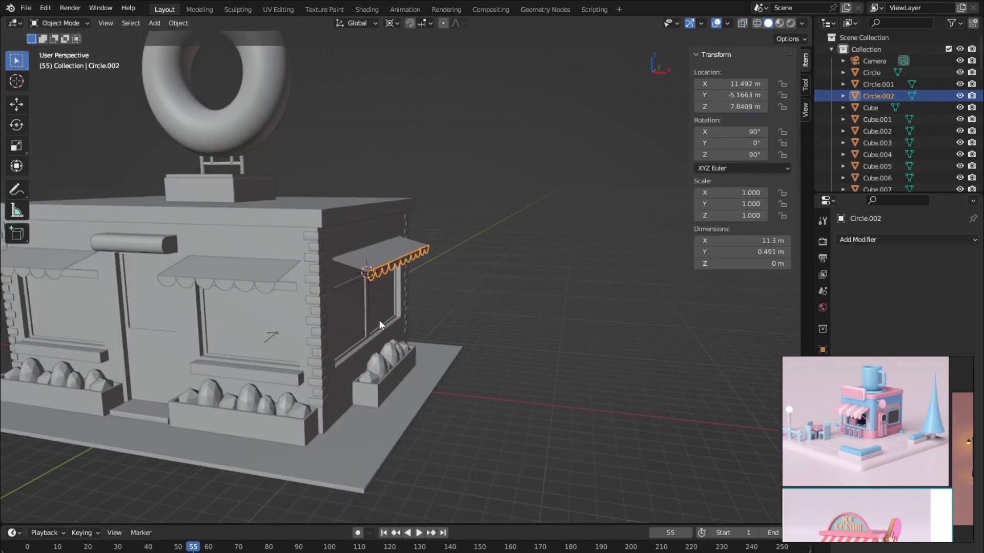
{"action": "middle_click_drag", "start_coordinate": [379, 319], "coordinate": [203, 269]}
{"action": "middle_click_drag", "start_coordinate": [321, 304], "coordinate": [360, 281]}
{"action": "scroll", "coordinate": [360, 281], "scroll_direction": "up", "scroll_amount": 2}
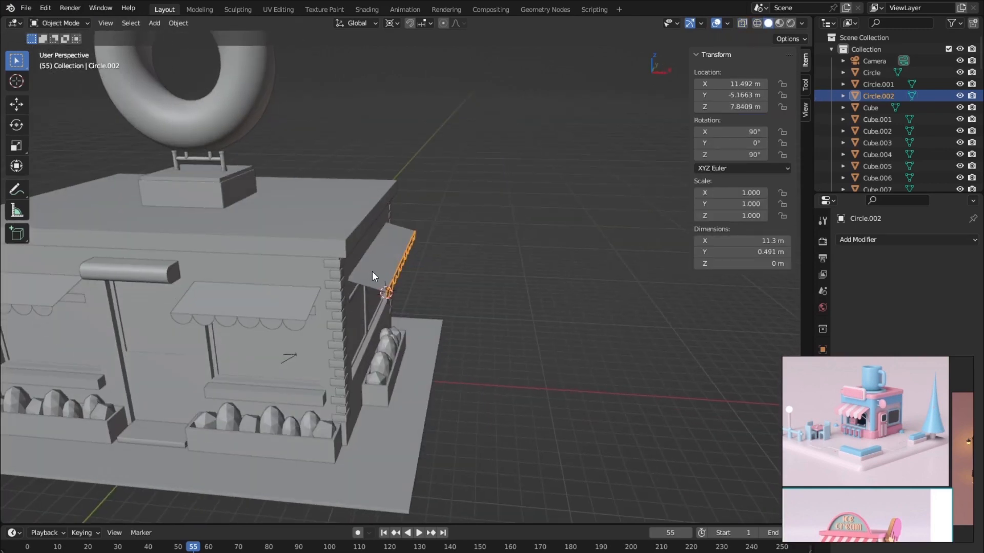
Step: Set the transform pivot to Bounding Box Center and scale the side awning panel by about 1.397 along X
{"action": "left_click", "coordinate": [372, 270]}
{"action": "scroll", "coordinate": [374, 268], "scroll_direction": "up", "scroll_amount": 2}
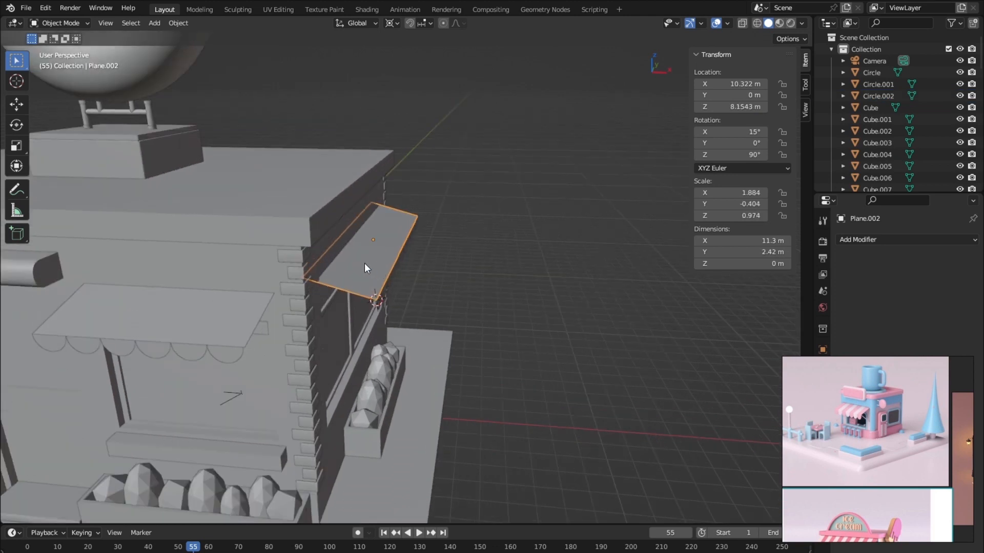
{"action": "key", "text": "s"}
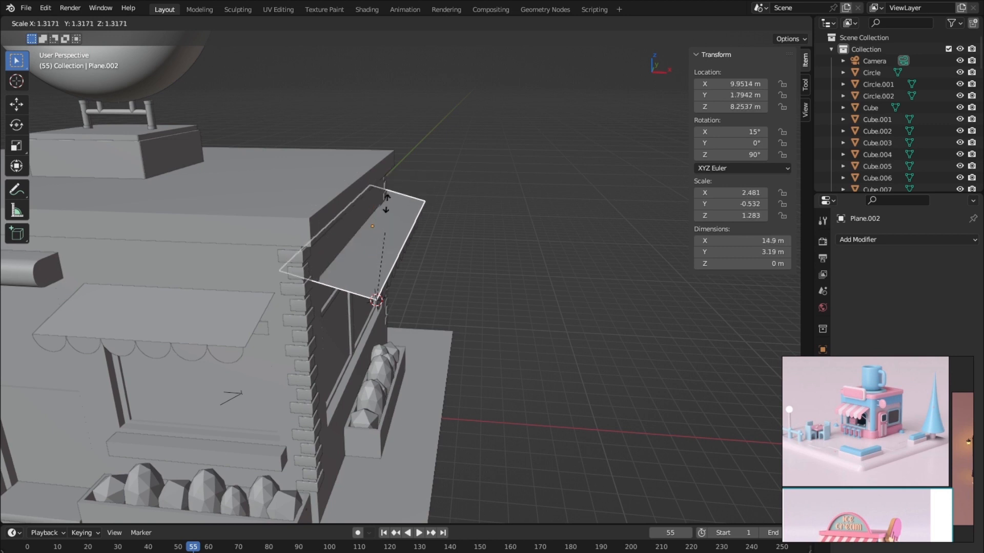
{"action": "key", "text": "Escape"}
{"action": "left_click", "coordinate": [392, 23]}
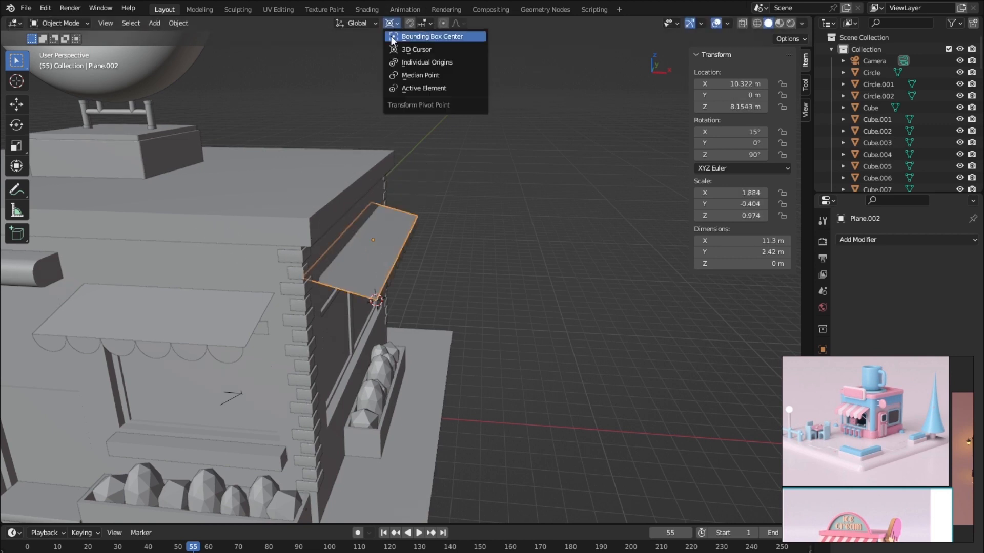
{"action": "left_click", "coordinate": [404, 39]}
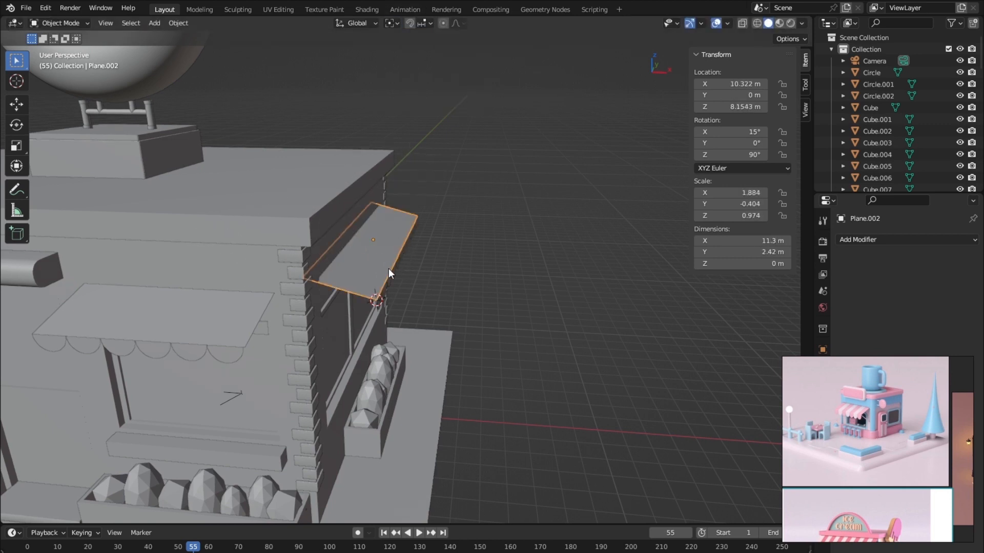
{"action": "key", "text": "s"}
{"action": "key", "text": "x"}
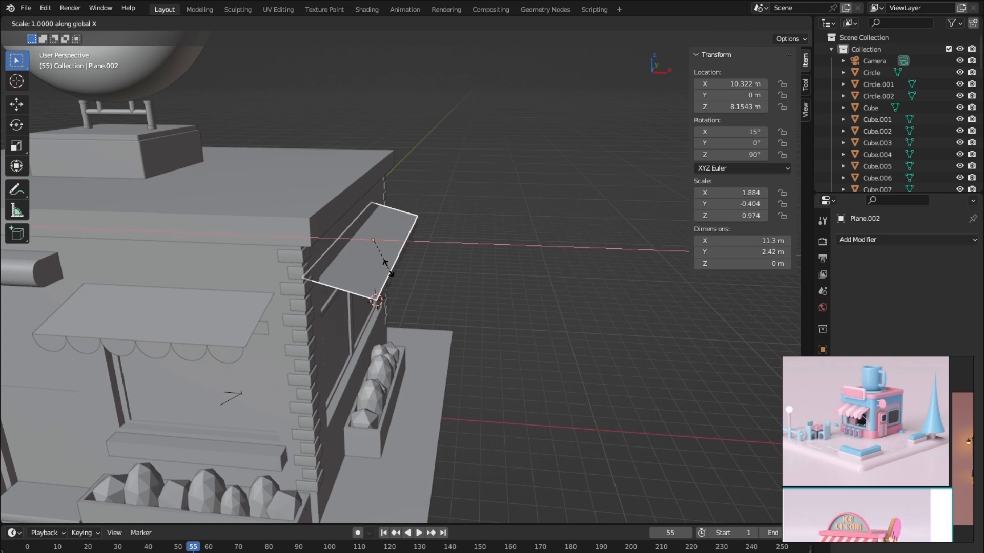
{"action": "left_click", "coordinate": [405, 276]}
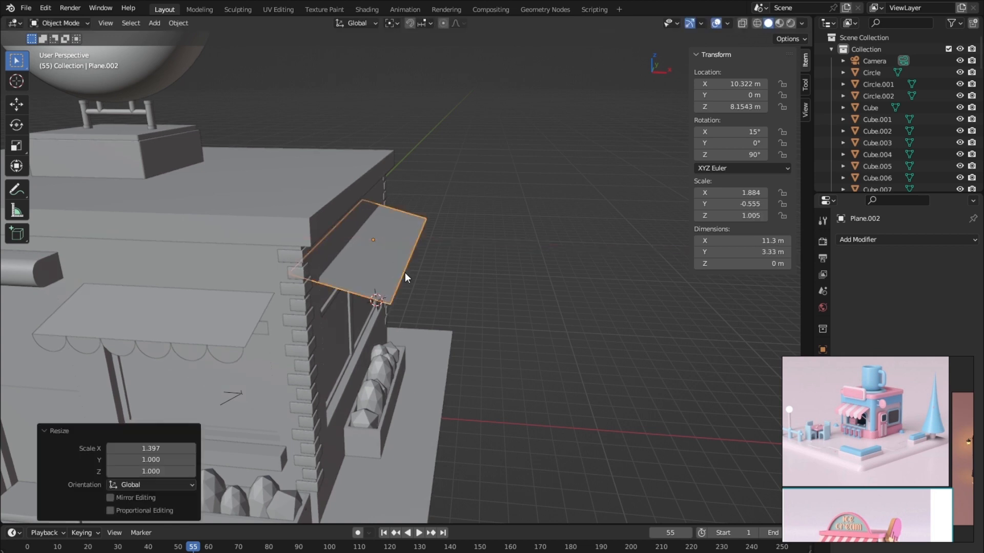
Step: Move the side awning panel about 0.5 m along X outward from the wall
{"action": "key", "text": "g"}
{"action": "key", "text": "x"}
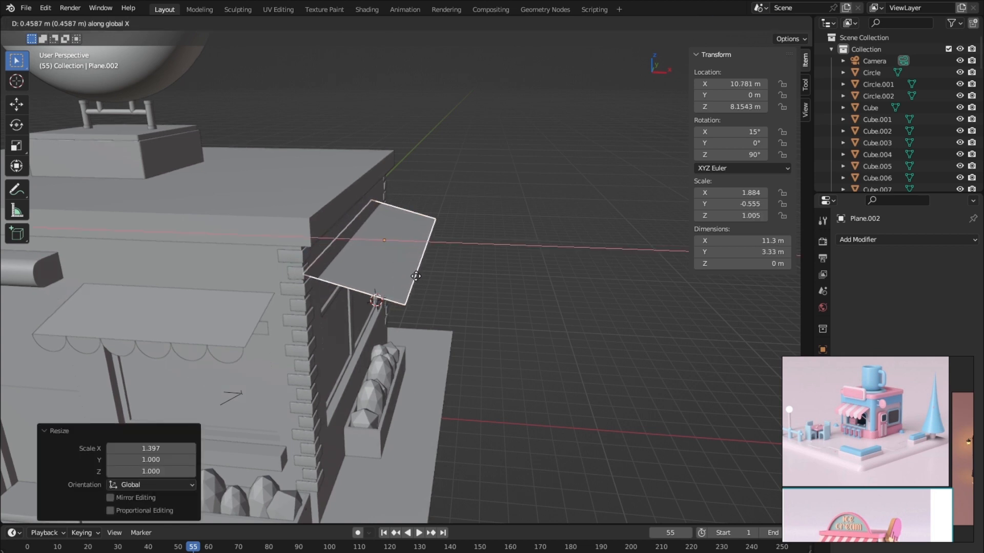
{"action": "left_click", "coordinate": [418, 277]}
Step: Move the scalloped trim about 1.028 m along X to meet the side awning panel's outer edge
{"action": "mouse_move", "coordinate": [417, 321]}
{"action": "middle_mouse_down"}
{"action": "mouse_move", "coordinate": [419, 308]}
{"action": "mouse_move", "coordinate": [406, 311]}
{"action": "middle_mouse_up"}
{"action": "left_click", "coordinate": [414, 264]}
{"action": "key", "text": "g"}
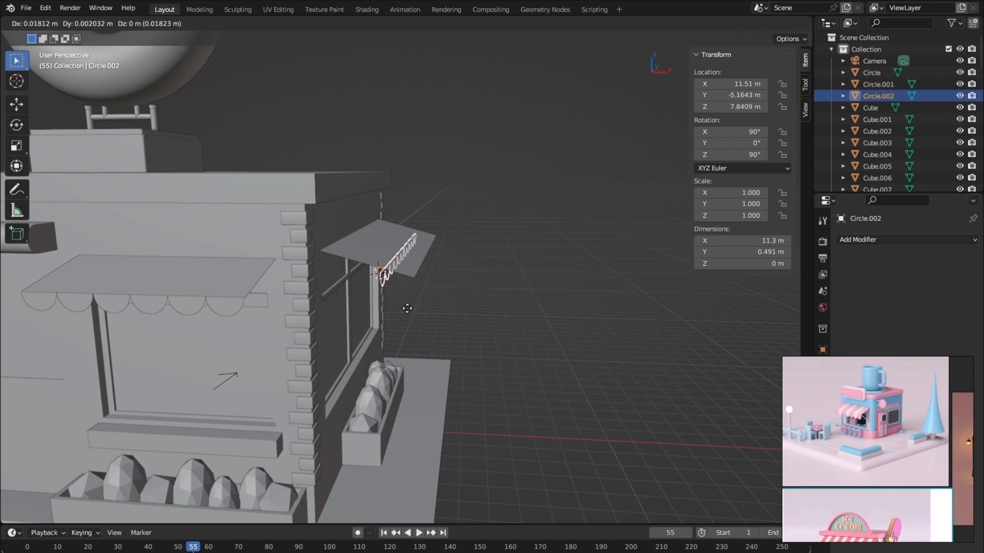
{"action": "key", "text": "x"}
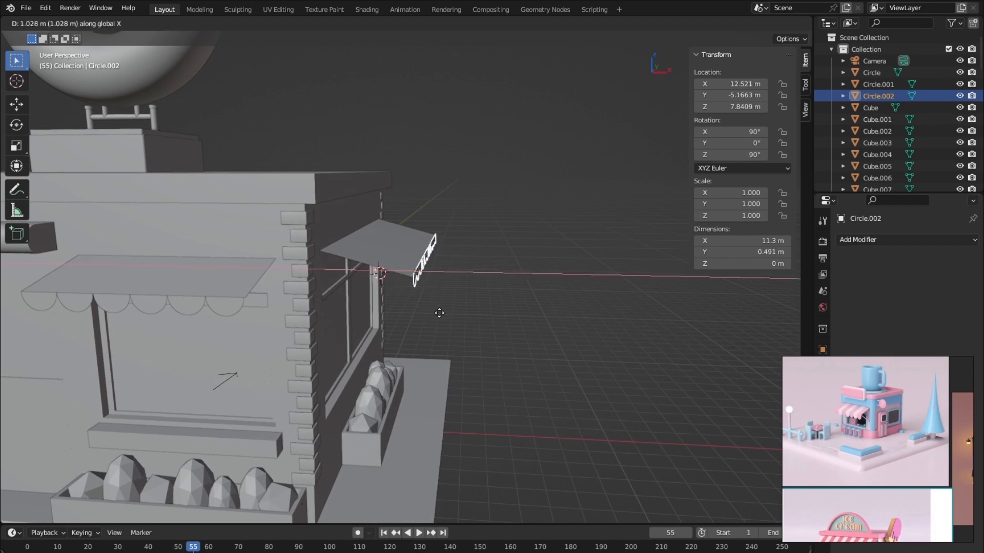
{"action": "left_click", "coordinate": [439, 313]}
{"action": "middle_click_drag", "start_coordinate": [439, 313], "coordinate": [366, 251]}
{"action": "scroll", "coordinate": [364, 242], "scroll_direction": "up", "scroll_amount": 4}
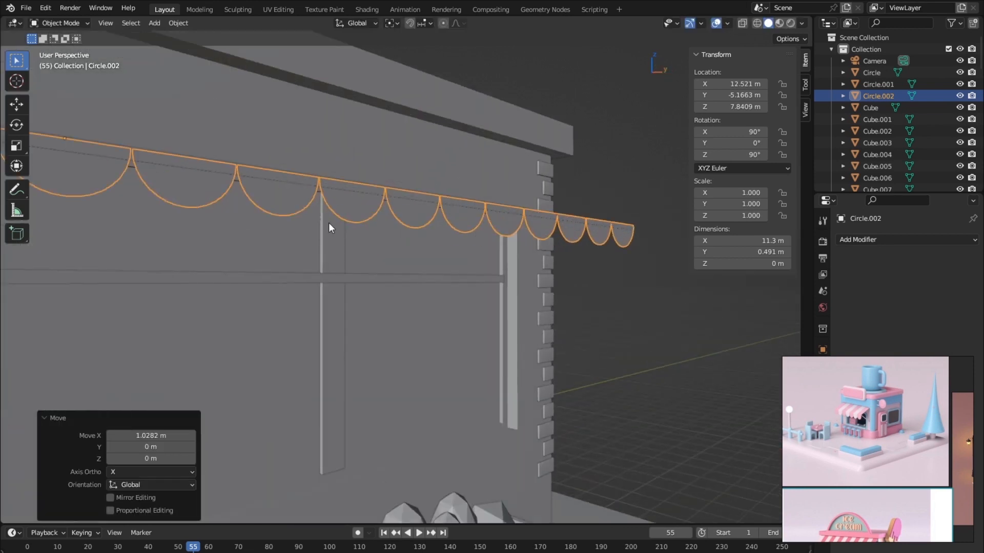
{"action": "scroll", "coordinate": [349, 261], "scroll_direction": "down", "scroll_amount": 3}
{"action": "middle_click_drag", "start_coordinate": [371, 303], "coordinate": [468, 317]}
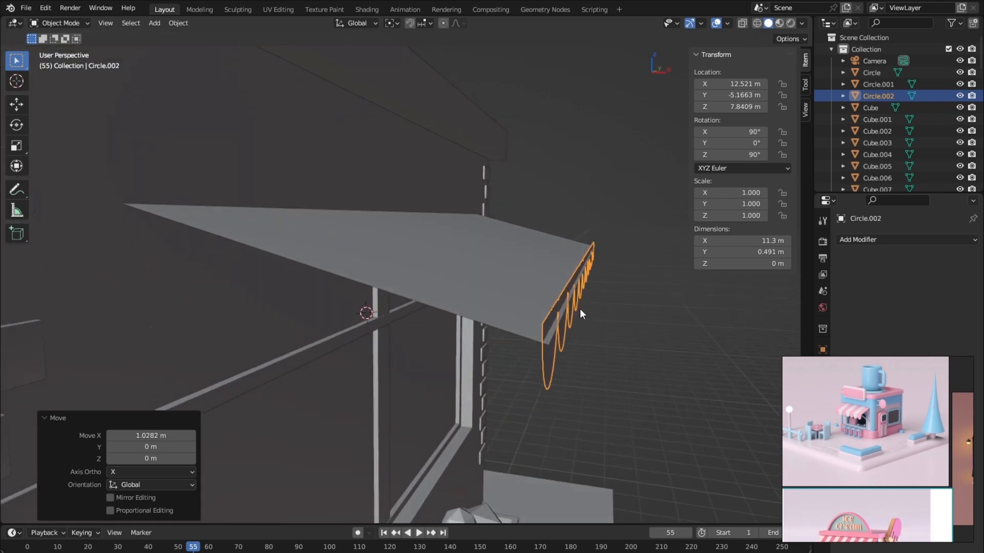
{"action": "middle_click_drag", "start_coordinate": [580, 308], "coordinate": [536, 291]}
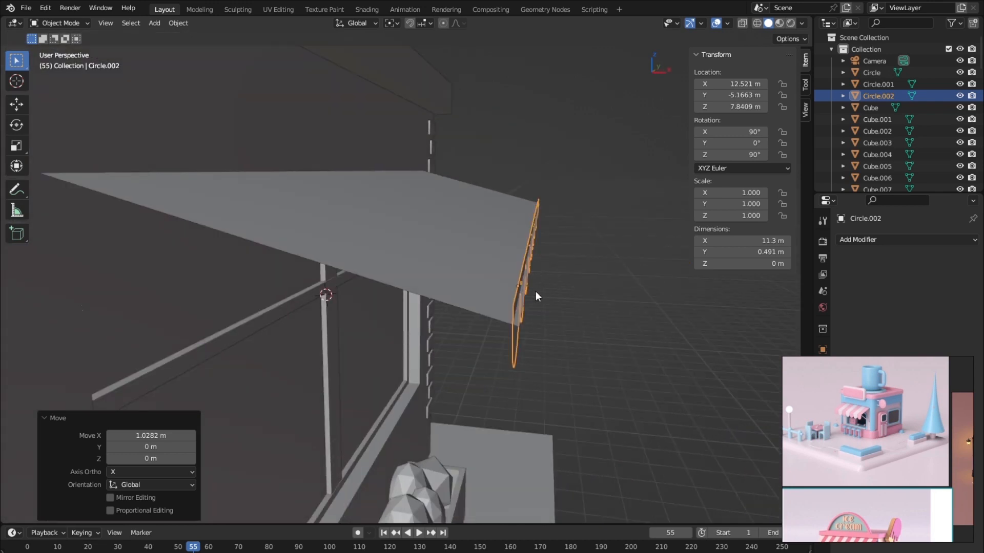
Step: In a top wireframe view, move the scalloped trim about 0.033 m along X to align with the side awning panel's outer edge
{"action": "key", "text": "grave"}
{"action": "left_click", "coordinate": [530, 226]}
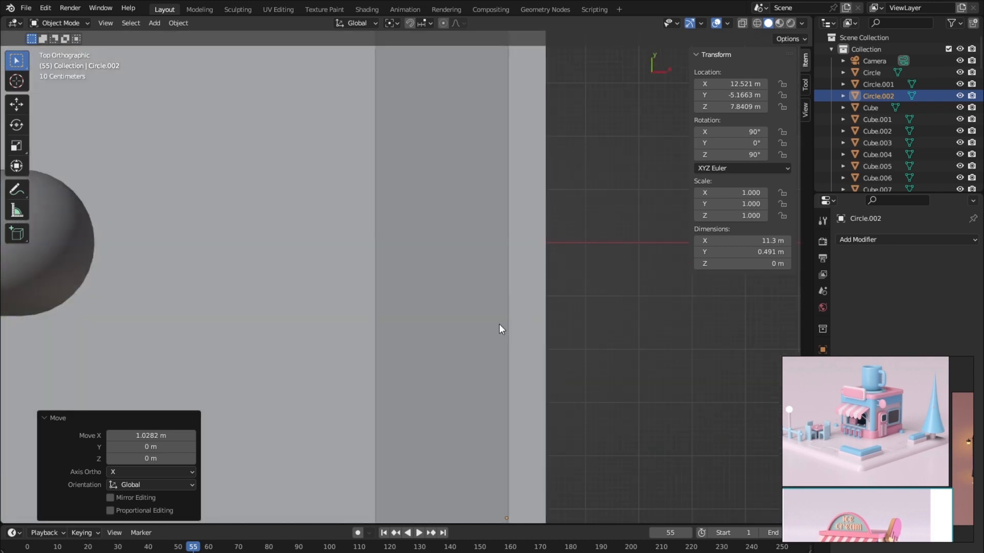
{"action": "scroll", "coordinate": [491, 302], "scroll_direction": "down", "scroll_amount": 6}
{"action": "scroll", "coordinate": [453, 333], "scroll_direction": "up", "scroll_amount": 2}
{"action": "scroll", "coordinate": [412, 299], "scroll_direction": "down", "scroll_amount": 1}
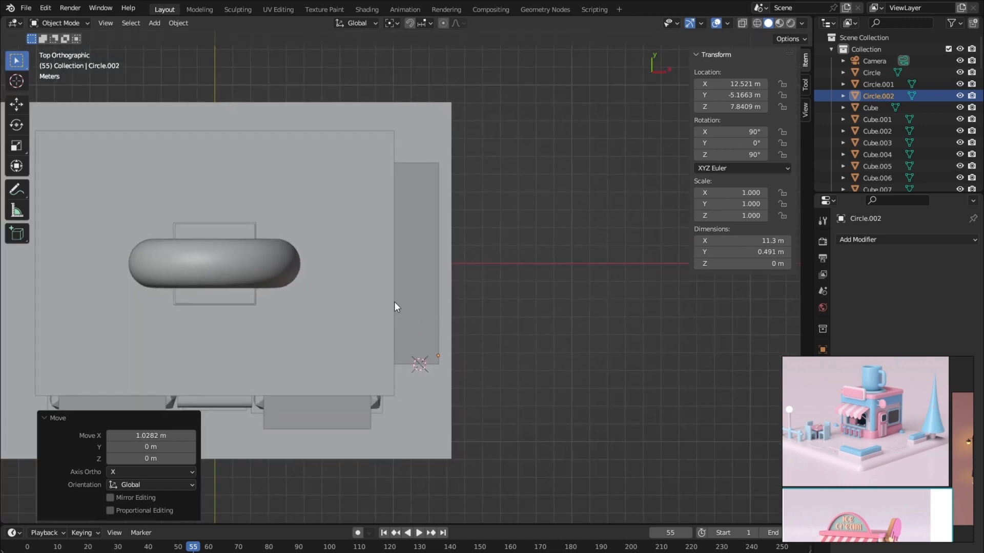
{"action": "key", "text": "shift+z"}
{"action": "scroll", "coordinate": [404, 287], "scroll_direction": "up", "scroll_amount": 5}
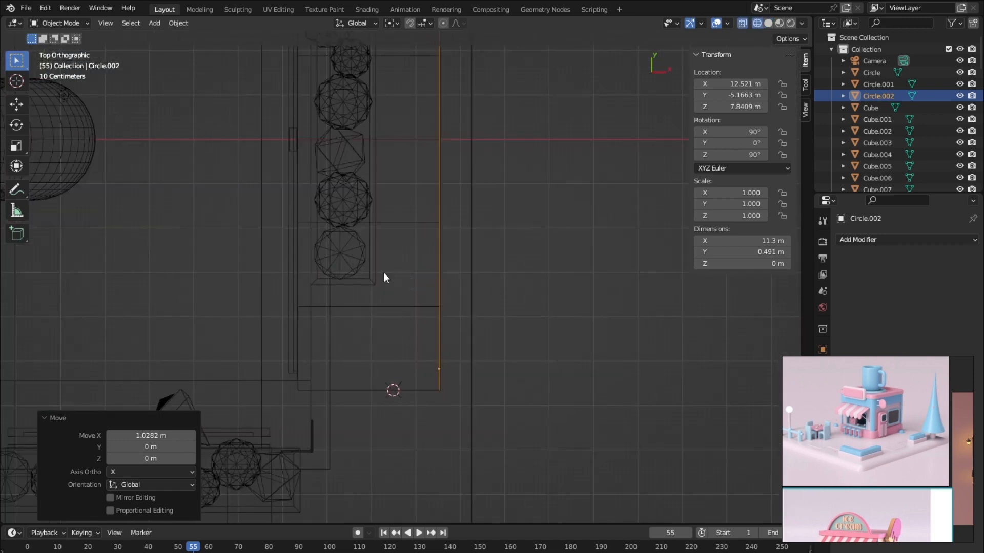
{"action": "scroll", "coordinate": [384, 257], "scroll_direction": "up", "scroll_amount": 7}
{"action": "key", "text": "g"}
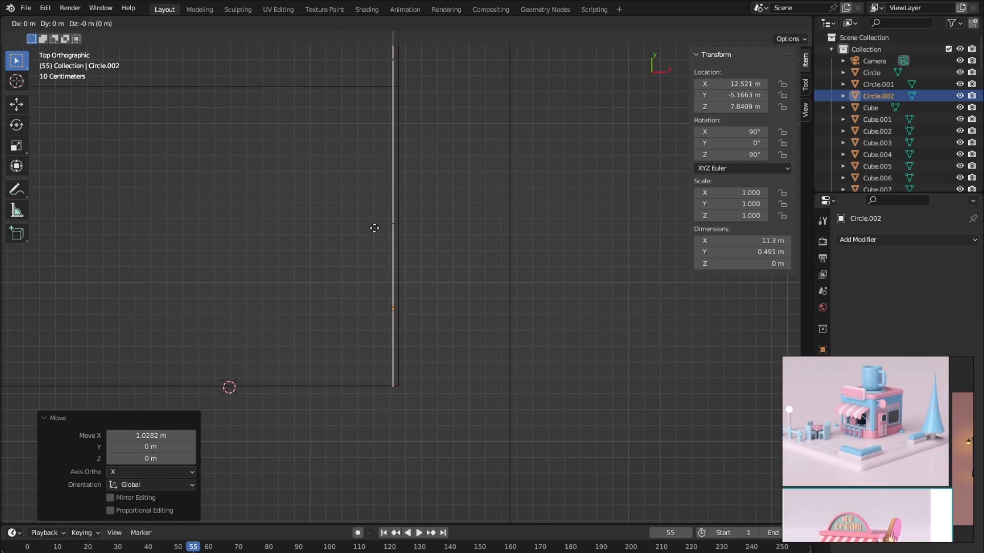
{"action": "key", "text": "x"}
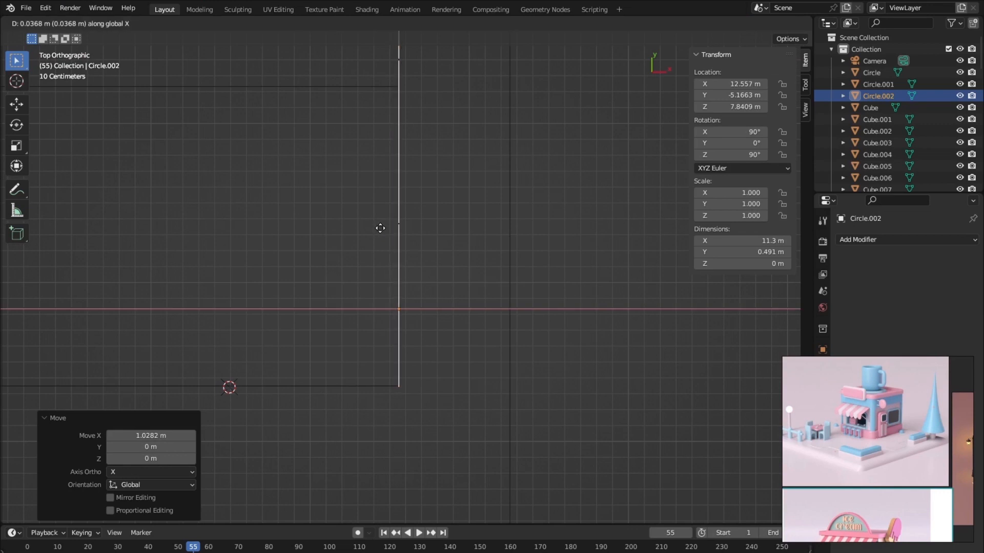
{"action": "left_click", "coordinate": [380, 228]}
Step: In the front view, lower the scalloped trim about 0.115 m along Z so its top meets the awning panel's edge
{"action": "middle_click_drag", "start_coordinate": [380, 228], "coordinate": [384, 286]}
{"action": "key", "text": "grave"}
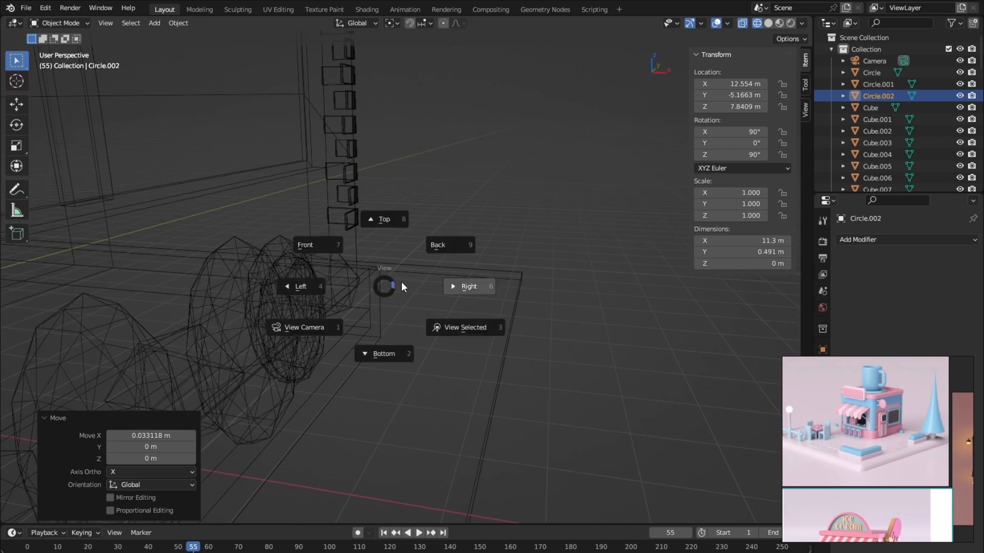
{"action": "left_click", "coordinate": [457, 286]}
{"action": "scroll", "coordinate": [430, 328], "scroll_direction": "down", "scroll_amount": 4}
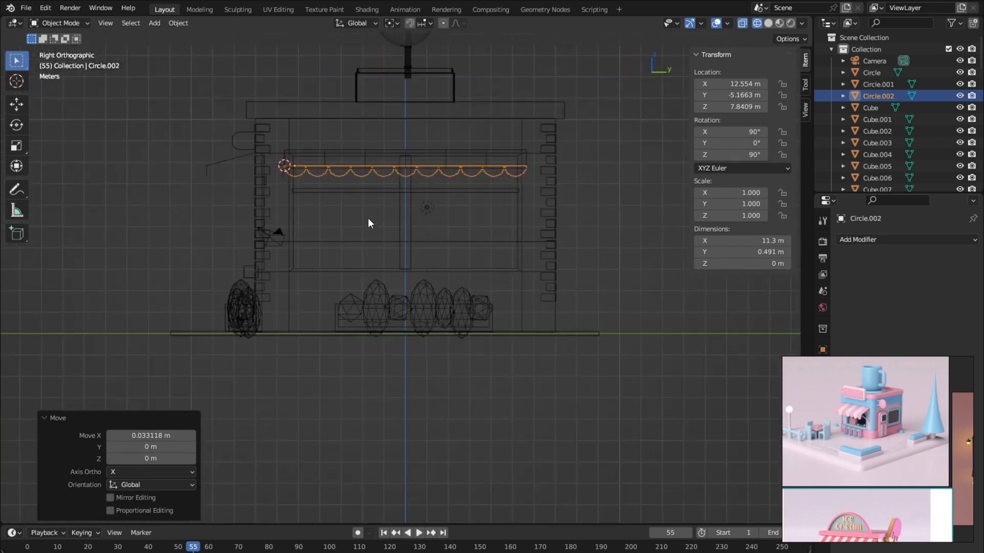
{"action": "key", "text": "grave"}
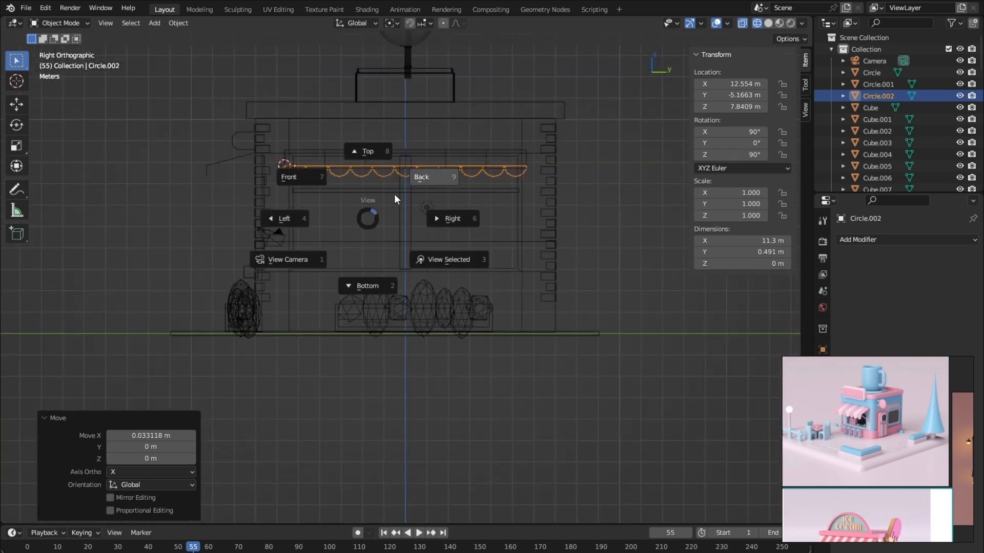
{"action": "left_click", "coordinate": [325, 182]}
{"action": "scroll", "coordinate": [374, 182], "scroll_direction": "up", "scroll_amount": 4}
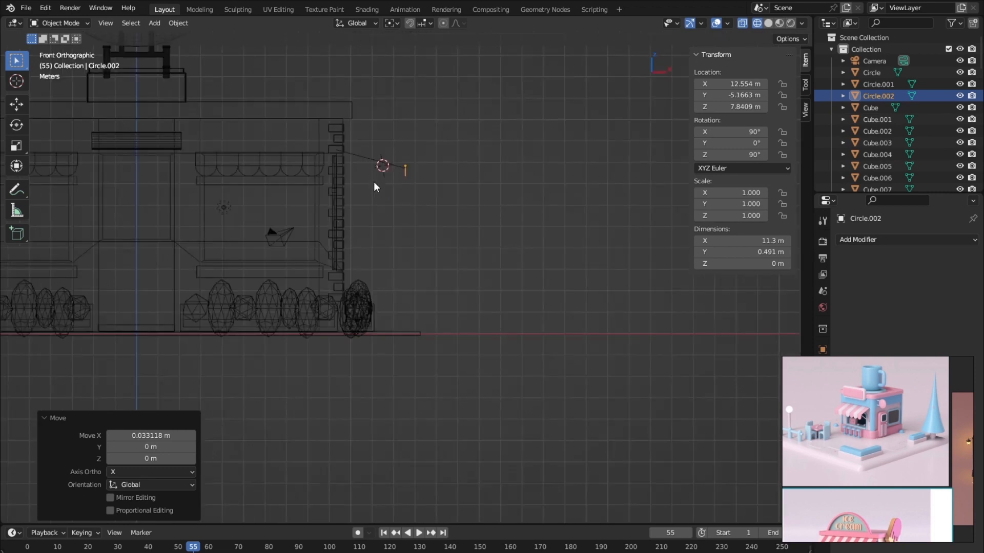
{"action": "scroll", "coordinate": [396, 164], "scroll_direction": "up", "scroll_amount": 4}
{"action": "middle_click_drag", "start_coordinate": [396, 92], "coordinate": [411, 423], "text": "shift"}
{"action": "scroll", "coordinate": [398, 194], "scroll_direction": "up", "scroll_amount": 6}
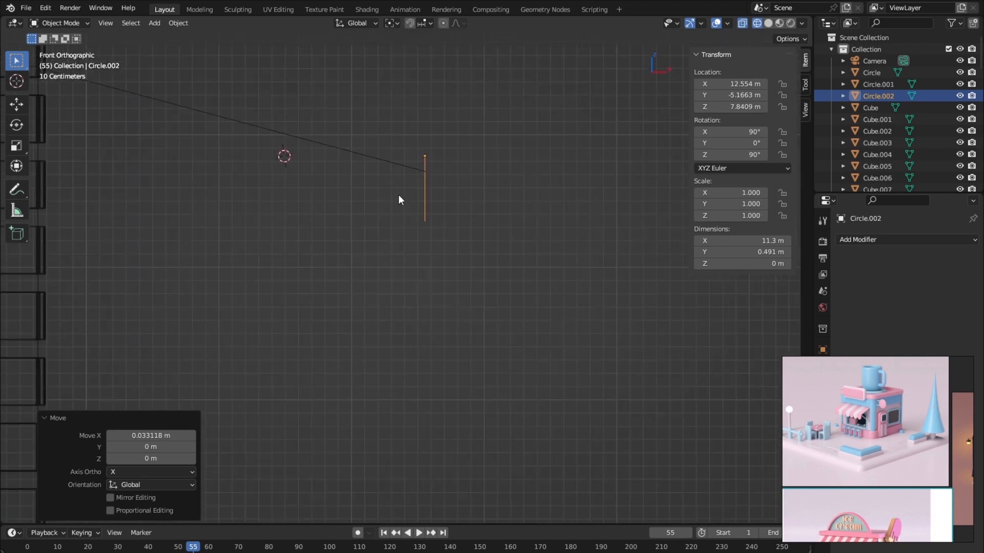
{"action": "middle_click_drag", "start_coordinate": [417, 175], "coordinate": [418, 331], "text": "shift"}
{"action": "scroll", "coordinate": [418, 331], "scroll_direction": "up", "scroll_amount": 1}
{"action": "key", "text": "g"}
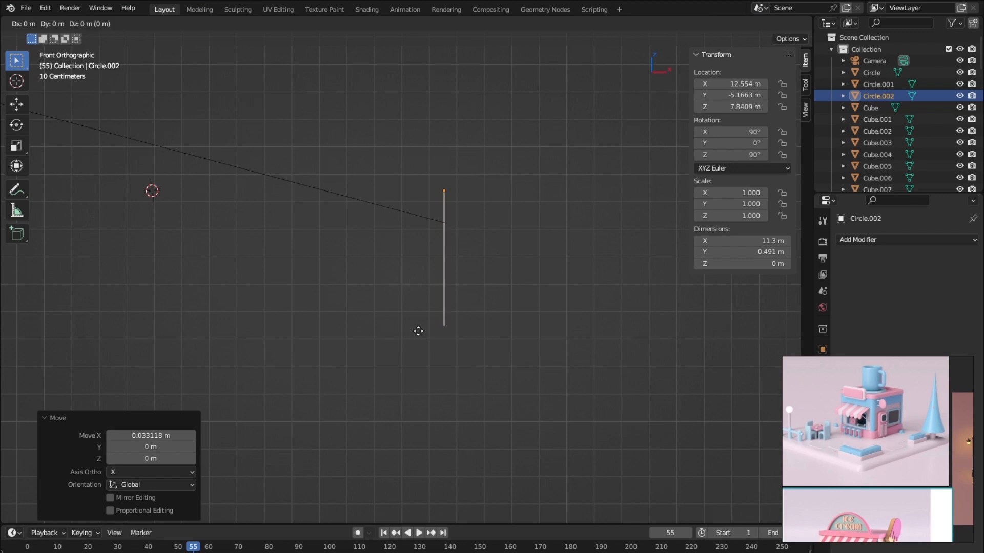
{"action": "key", "text": "z"}
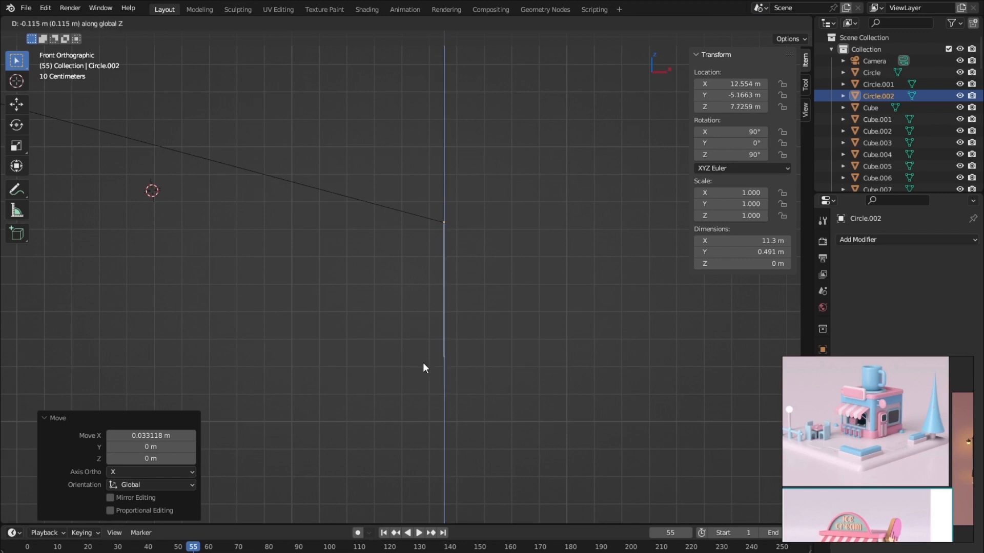
{"action": "left_click", "coordinate": [422, 362]}
Step: Return the viewport to solid shading and open the side awning panel in Edit Mode with edge selection
{"action": "scroll", "coordinate": [423, 363], "scroll_direction": "down", "scroll_amount": 1}
{"action": "mouse_move", "coordinate": [423, 364]}
{"action": "middle_mouse_down"}
{"action": "mouse_move", "coordinate": [375, 368]}
{"action": "mouse_move", "coordinate": [396, 276]}
{"action": "mouse_move", "coordinate": [389, 304]}
{"action": "middle_mouse_up"}
{"action": "scroll", "coordinate": [377, 369], "scroll_direction": "down", "scroll_amount": 5}
{"action": "key", "text": "shift+z"}
{"action": "scroll", "coordinate": [383, 372], "scroll_direction": "down", "scroll_amount": 4}
{"action": "scroll", "coordinate": [382, 372], "scroll_direction": "down", "scroll_amount": 8}
{"action": "left_click", "coordinate": [551, 281]}
{"action": "middle_click_drag", "start_coordinate": [418, 343], "coordinate": [433, 278]}
{"action": "left_click", "coordinate": [433, 262]}
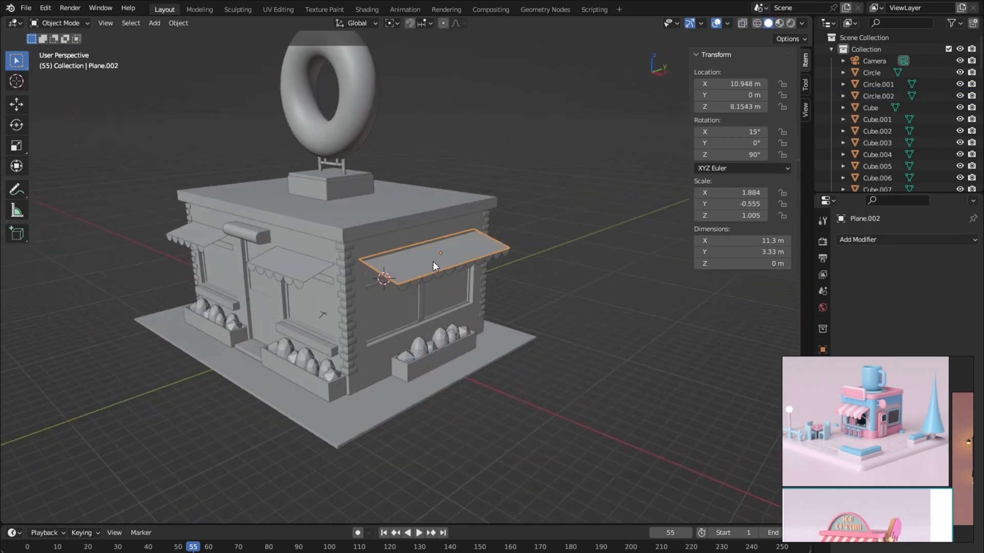
{"action": "key", "text": "Tab"}
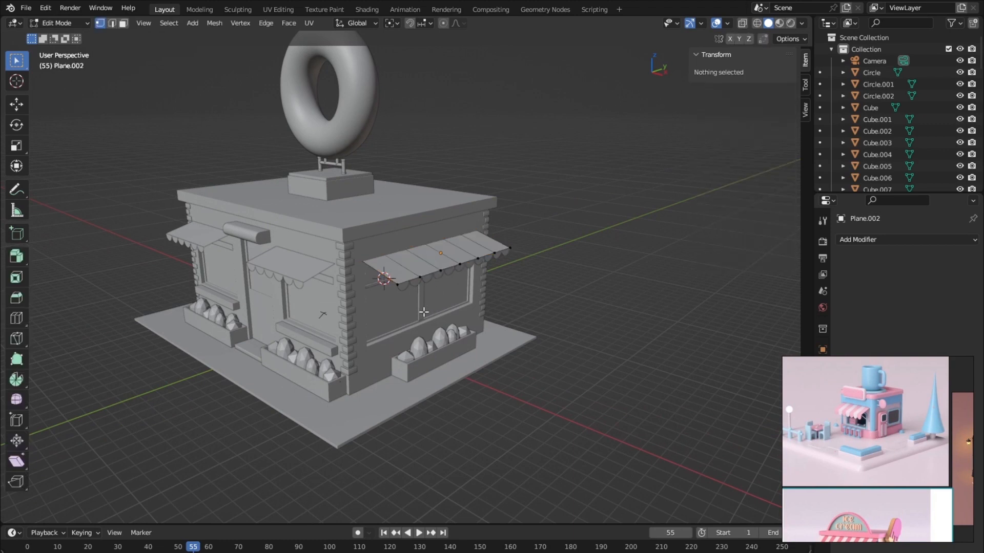
{"action": "middle_click_drag", "start_coordinate": [423, 313], "coordinate": [360, 321]}
{"action": "scroll", "coordinate": [374, 256], "scroll_direction": "up", "scroll_amount": 4}
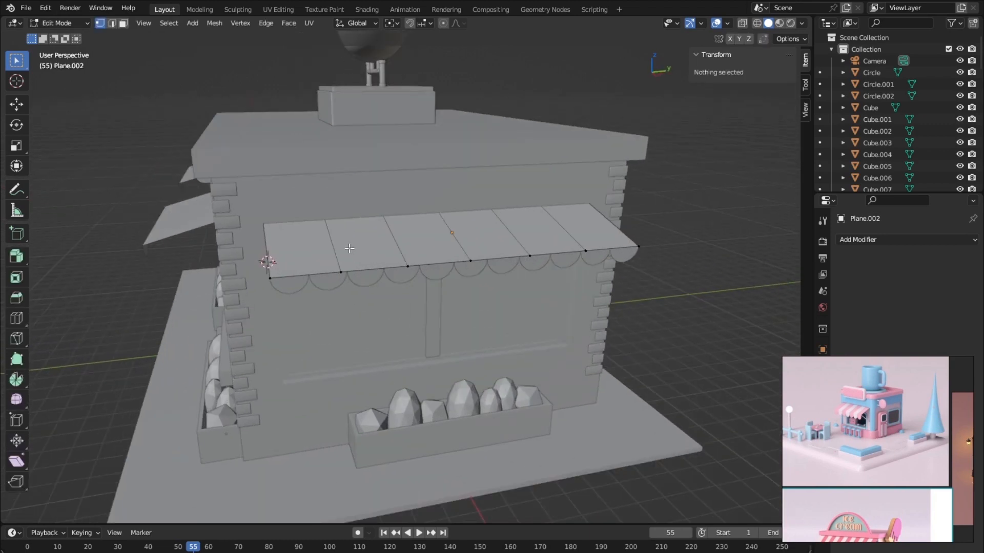
{"action": "middle_click_drag", "start_coordinate": [348, 249], "coordinate": [449, 291]}
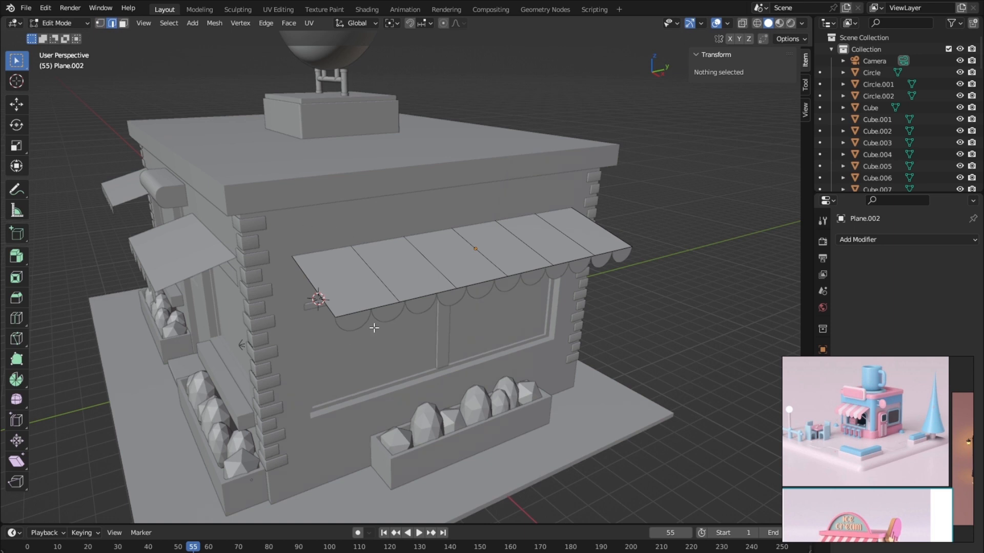
Step: Delete the five interior dividing edges of the side awning panel
{"action": "left_click", "coordinate": [387, 286]}
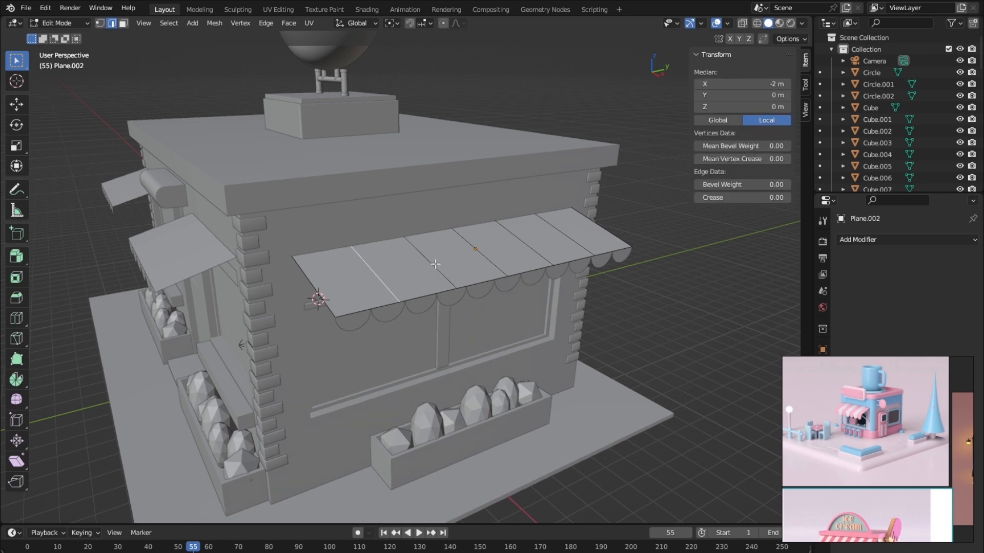
{"action": "left_click", "coordinate": [461, 267], "text": "shift"}
{"action": "left_click", "coordinate": [489, 256], "text": "shift"}
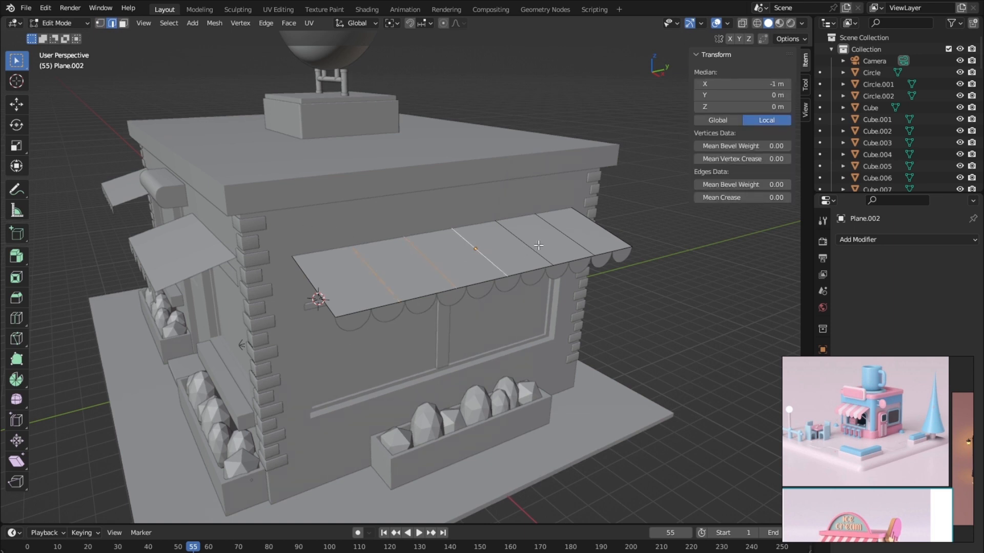
{"action": "left_click", "coordinate": [532, 247], "text": "shift"}
{"action": "left_click", "coordinate": [568, 234], "text": "shift"}
{"action": "key", "text": "x"}
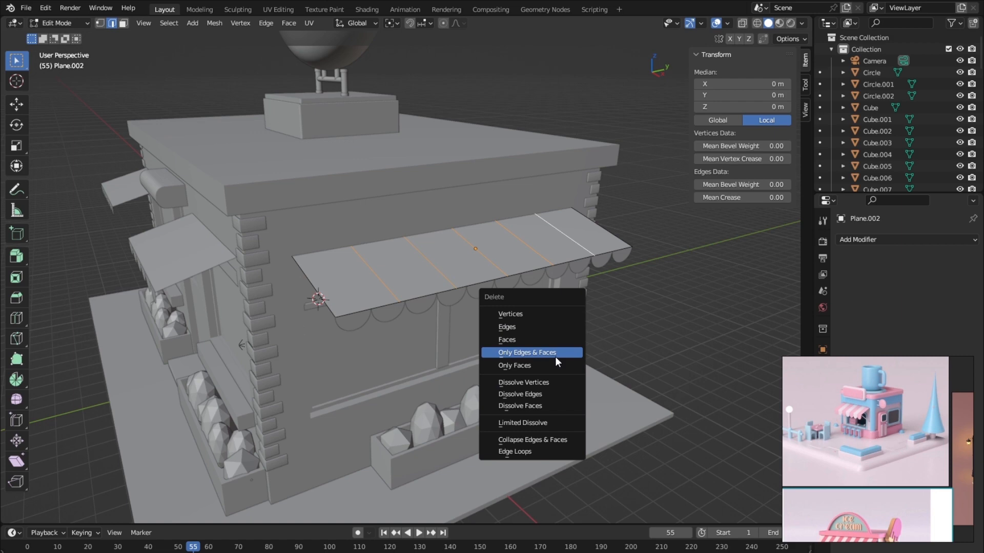
{"action": "left_click", "coordinate": [533, 330]}
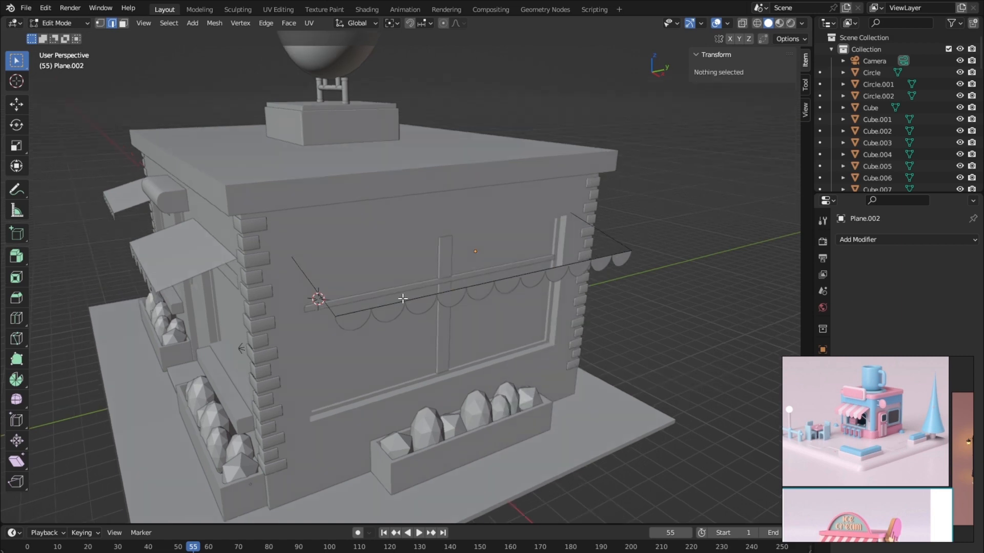
Step: Select the awning panel's remaining outline and fill it with a single face
{"action": "mouse_move", "coordinate": [403, 298]}
{"action": "middle_mouse_down"}
{"action": "mouse_move", "coordinate": [412, 298]}
{"action": "mouse_move", "coordinate": [402, 282]}
{"action": "mouse_move", "coordinate": [381, 281]}
{"action": "mouse_move", "coordinate": [418, 306]}
{"action": "middle_mouse_up"}
{"action": "key", "text": "a"}
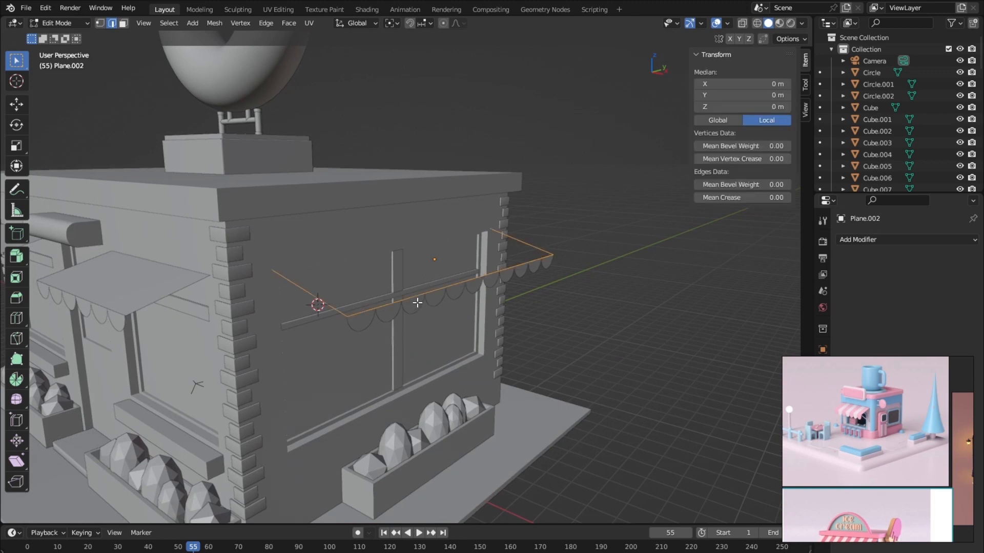
{"action": "middle_click_drag", "start_coordinate": [411, 293], "coordinate": [388, 288]}
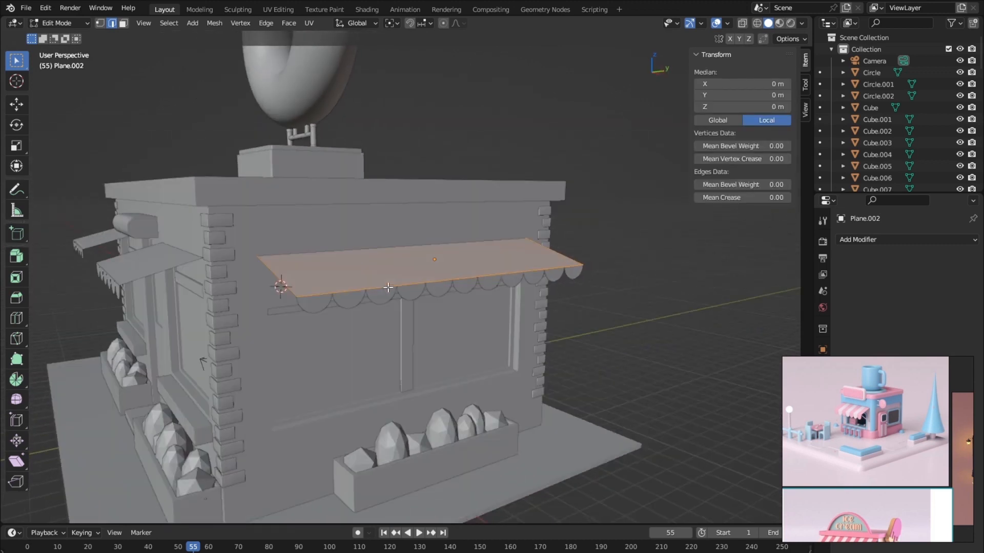
Step: Try subdividing the awning panel's two short end edges with one cut
{"action": "left_click", "coordinate": [272, 272]}
{"action": "left_click", "coordinate": [558, 253], "text": "shift"}
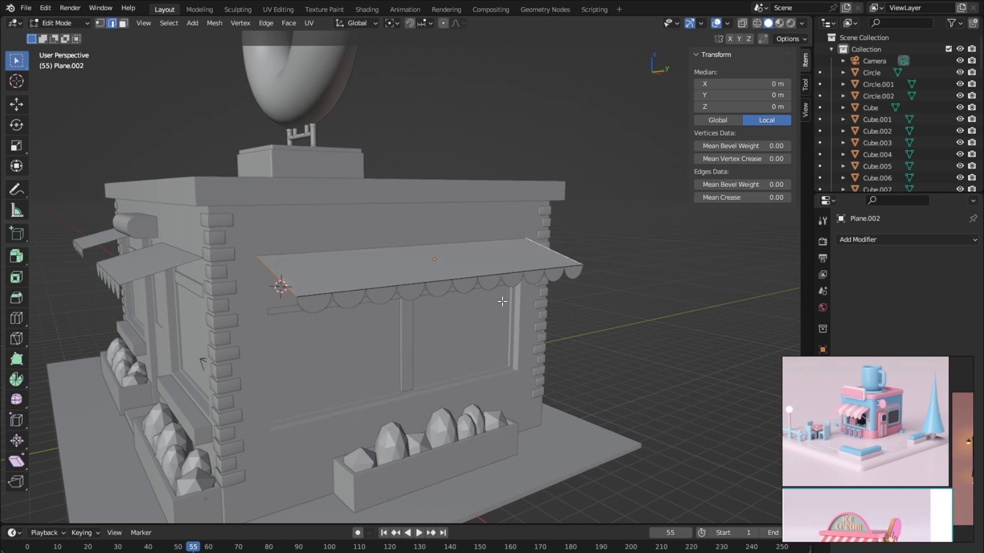
{"action": "right_click", "coordinate": [483, 254]}
{"action": "left_click", "coordinate": [453, 224]}
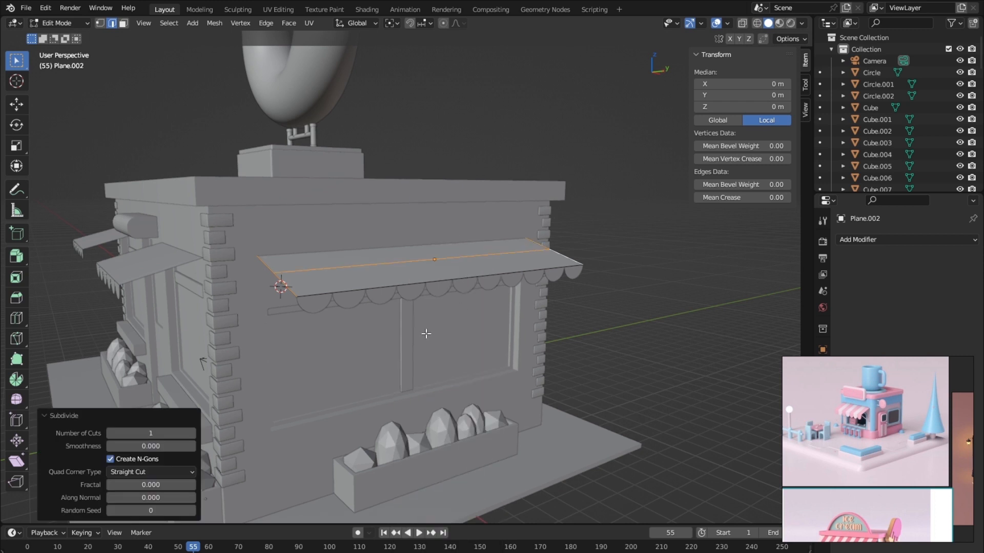
{"action": "key", "text": "ctrl+z"}
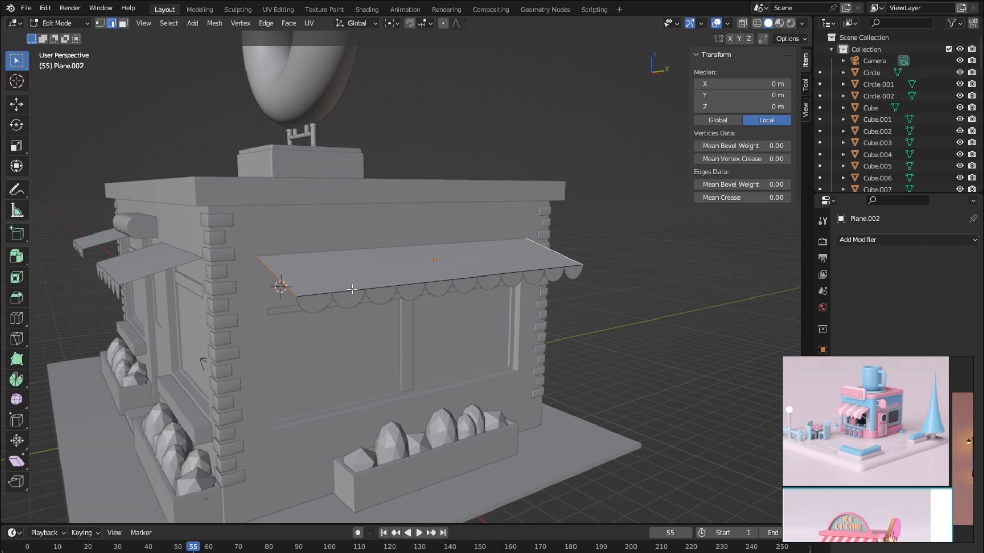
Step: Isolate the side awning panel in local view and select opposite edge segments on its two long sides
{"action": "left_click", "coordinate": [425, 282]}
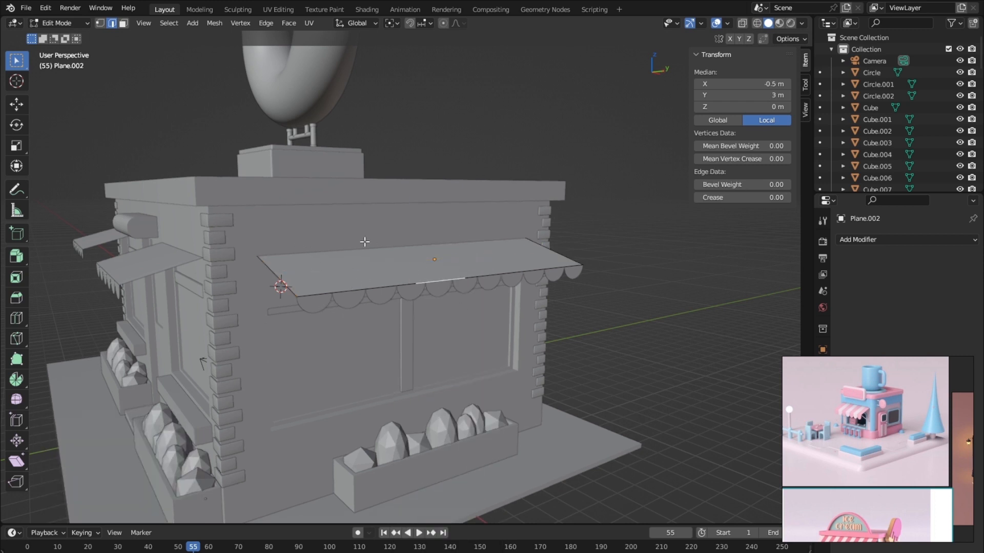
{"action": "key", "text": "KP_Divide"}
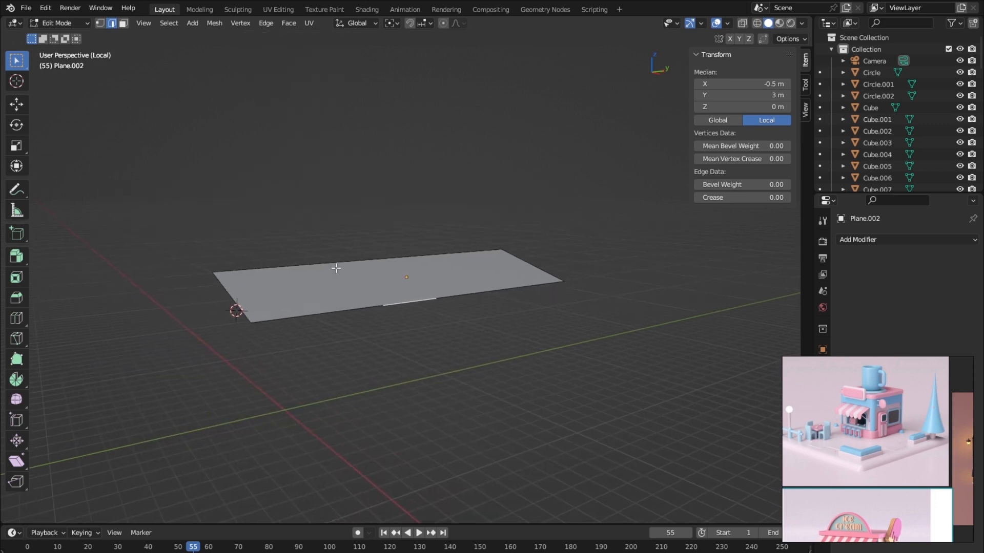
{"action": "left_click", "coordinate": [373, 259], "text": "shift"}
{"action": "middle_click_drag", "start_coordinate": [382, 290], "coordinate": [358, 329]}
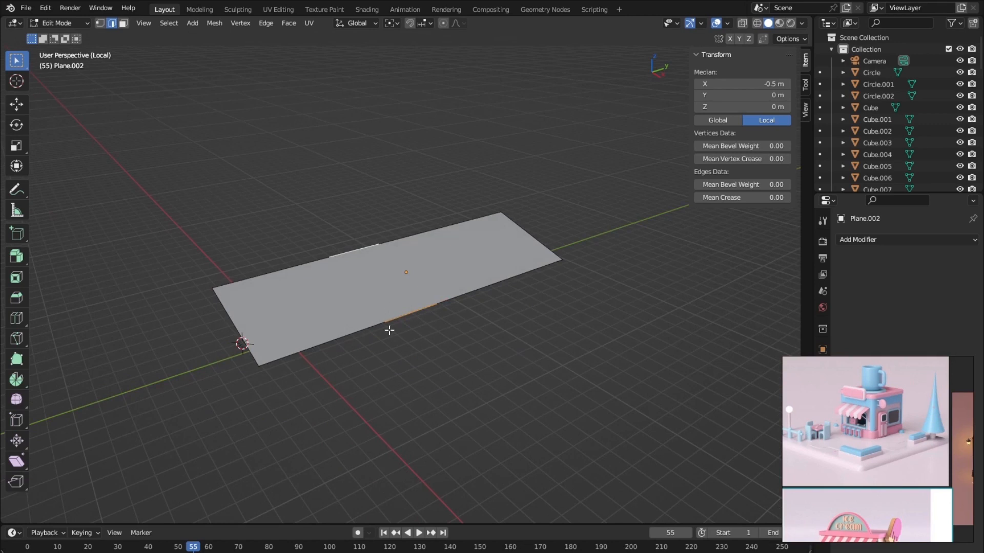
{"action": "middle_click_drag", "start_coordinate": [391, 351], "coordinate": [396, 341]}
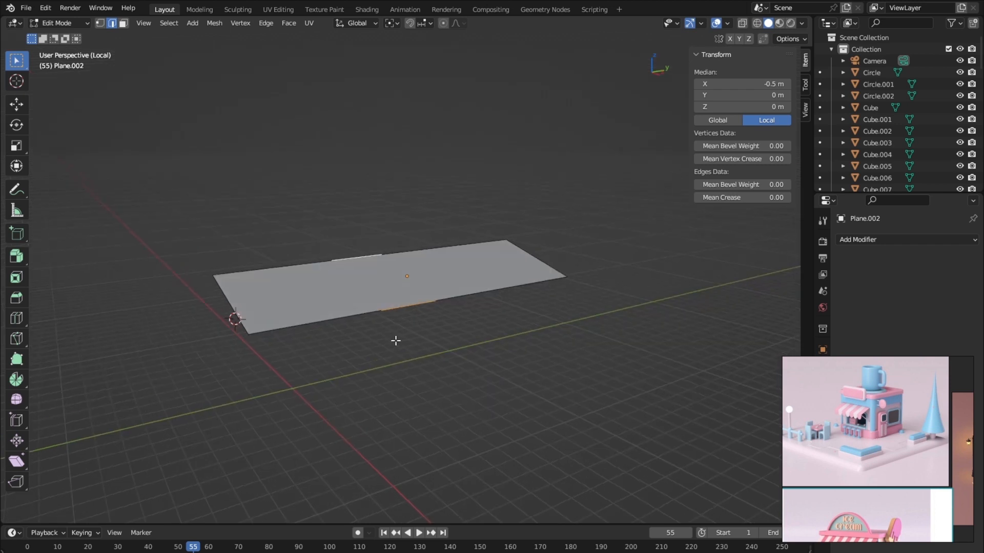
{"action": "left_click", "coordinate": [397, 340]}
Step: Try deleting only the awning panel's single face, and undo back to the version with the five dividing edges
{"action": "key", "text": "a"}
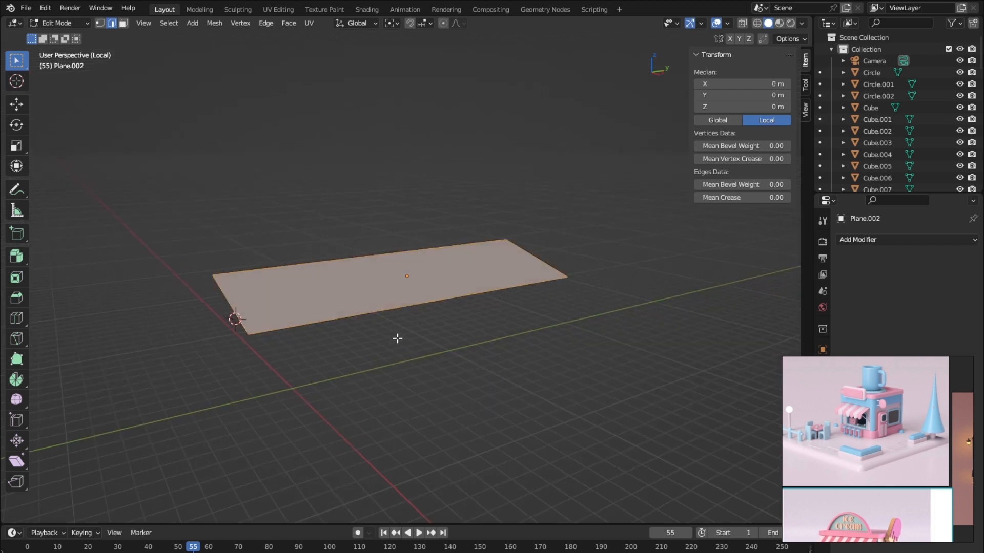
{"action": "key", "text": "x"}
{"action": "left_click", "coordinate": [397, 338]}
{"action": "key", "text": "alt+a"}
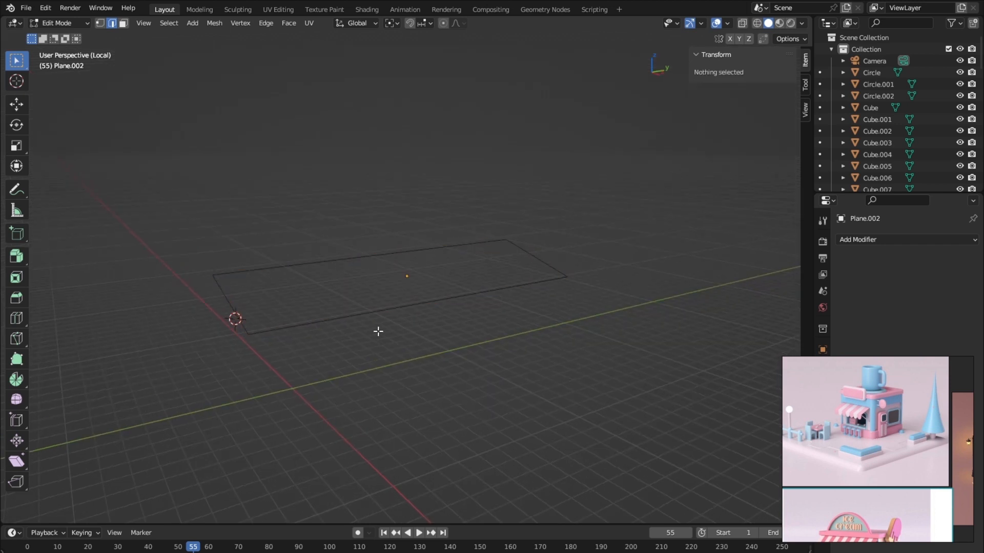
{"action": "key", "text": "ctrl+z"}
{"action": "mouse_move", "coordinate": [358, 324]}
{"action": "middle_mouse_down"}
{"action": "mouse_move", "coordinate": [382, 332]}
{"action": "mouse_move", "coordinate": [370, 333]}
{"action": "middle_mouse_up"}
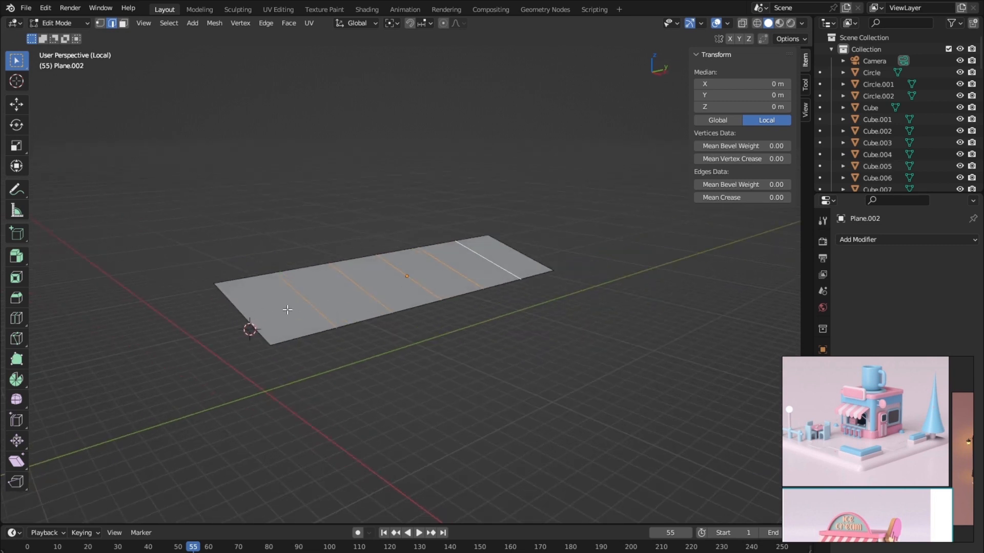
Step: Select all six faces of the side awning panel
{"action": "left_click", "coordinate": [123, 23]}
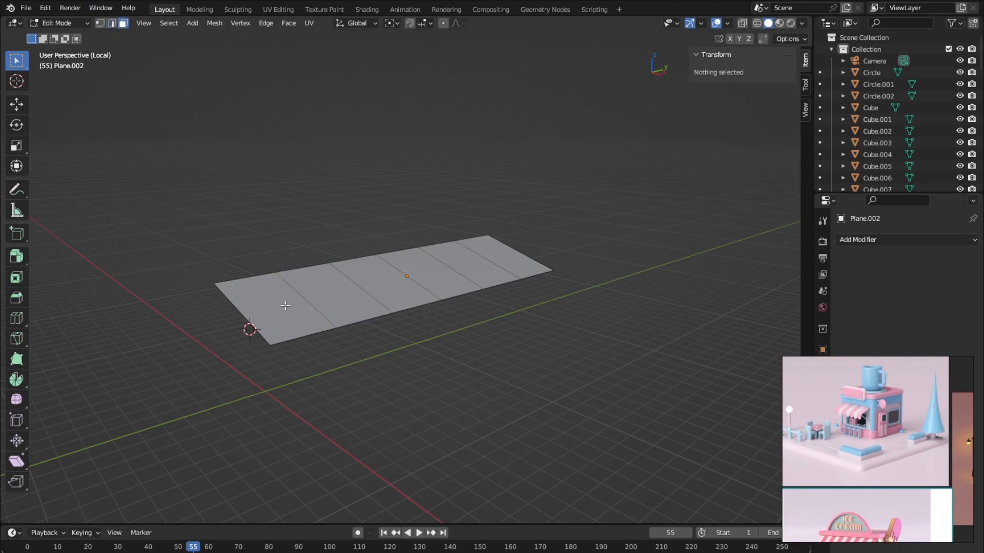
{"action": "left_click", "coordinate": [284, 305]}
{"action": "left_click", "coordinate": [356, 291], "text": "shift"}
{"action": "left_click", "coordinate": [401, 282], "text": "shift"}
{"action": "left_click", "coordinate": [435, 271], "text": "shift"}
{"action": "left_click", "coordinate": [467, 262], "text": "shift"}
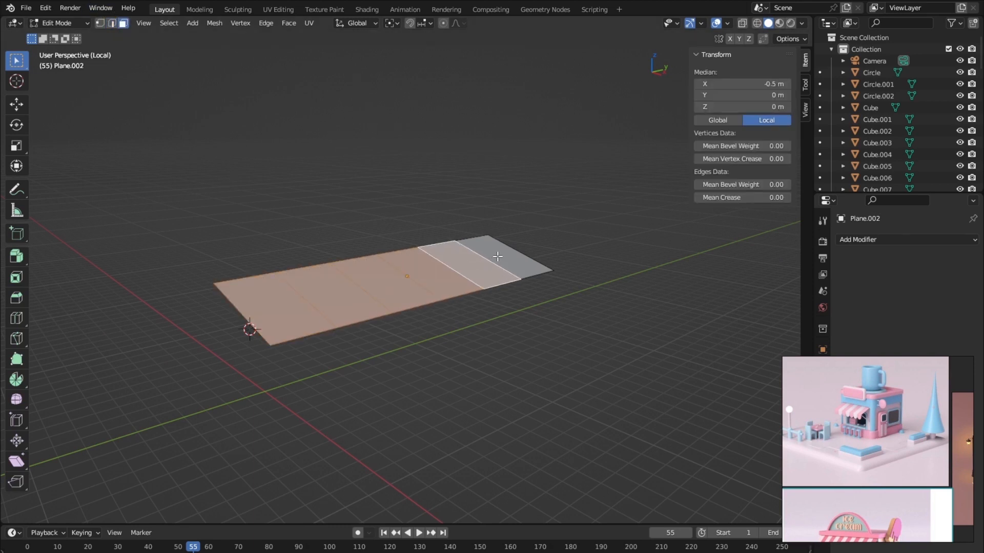
{"action": "left_click", "coordinate": [518, 260], "text": "shift"}
Step: Try deleting only the edges and faces of the awning panel's six sections, and undo it
{"action": "key", "text": "x"}
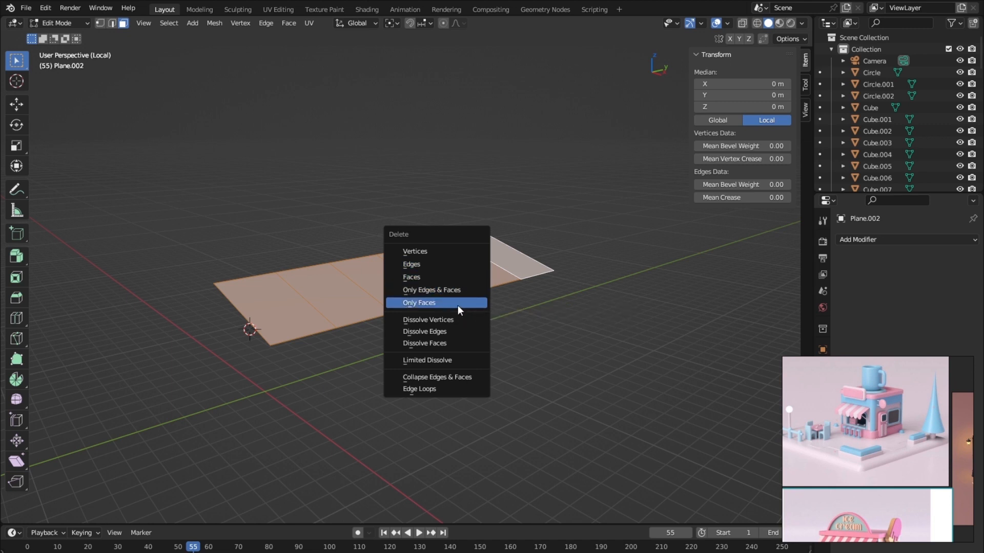
{"action": "left_click", "coordinate": [456, 291]}
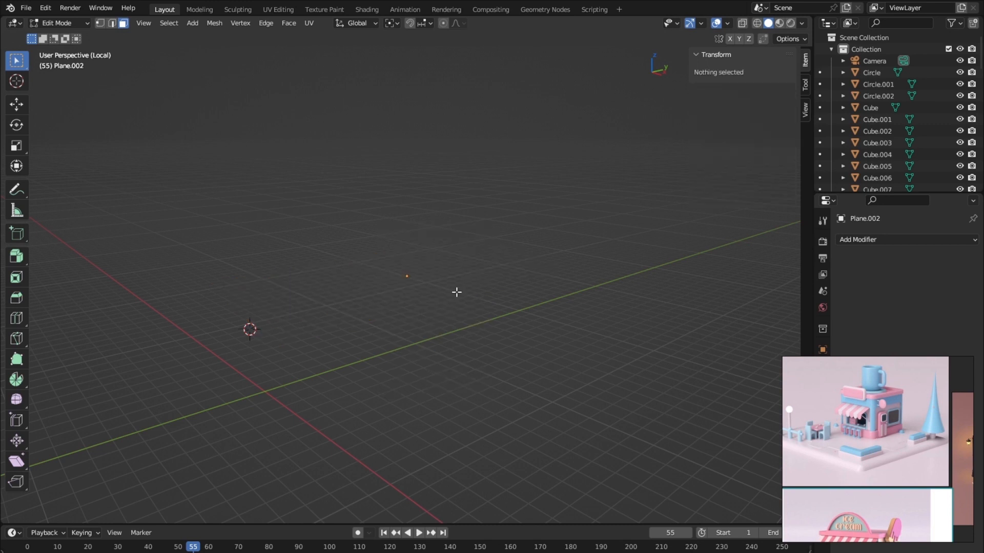
{"action": "key", "text": "ctrl+z"}
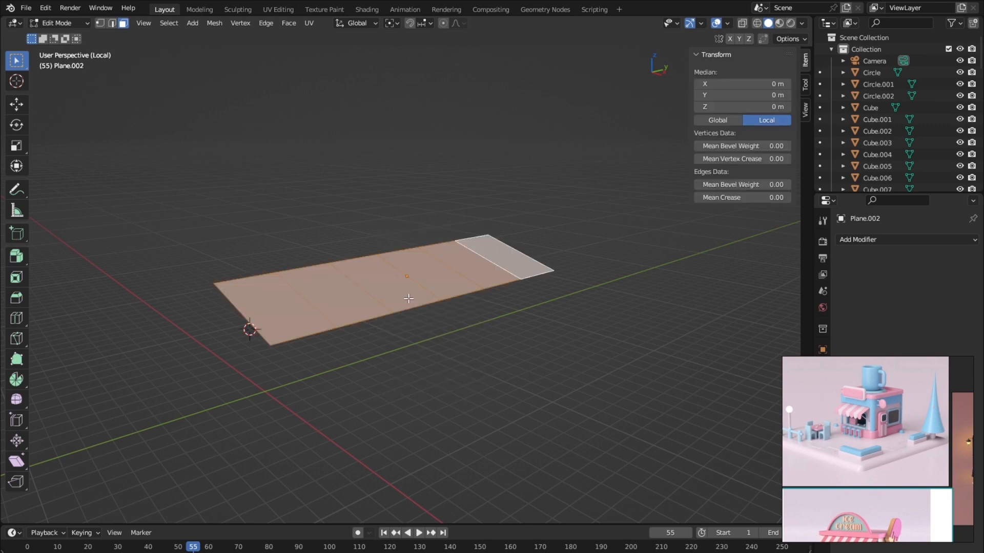
Step: Delete only the six selected faces of the awning panel, keeping the edges that frame them
{"action": "key", "text": "x"}
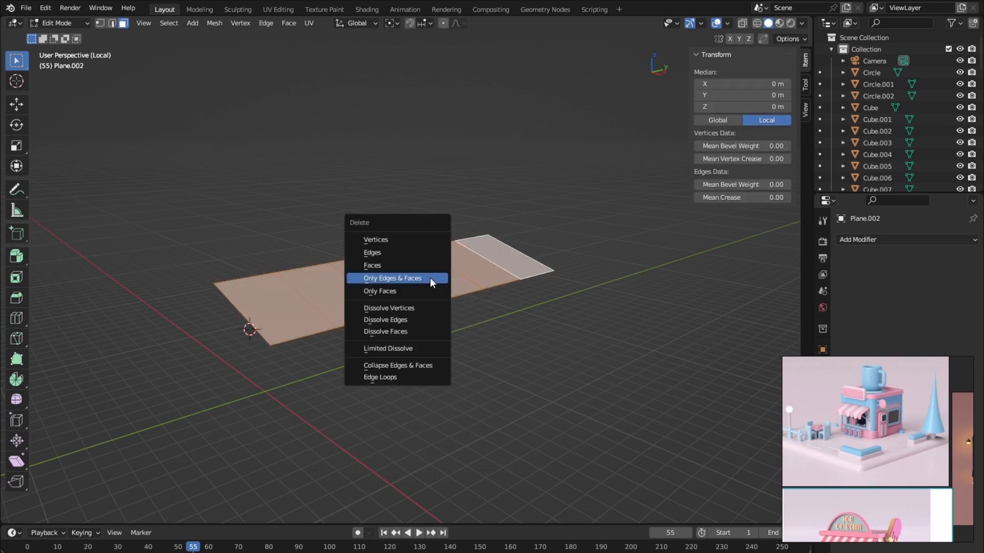
{"action": "left_click", "coordinate": [420, 288]}
{"action": "middle_click_drag", "start_coordinate": [403, 305], "coordinate": [356, 301]}
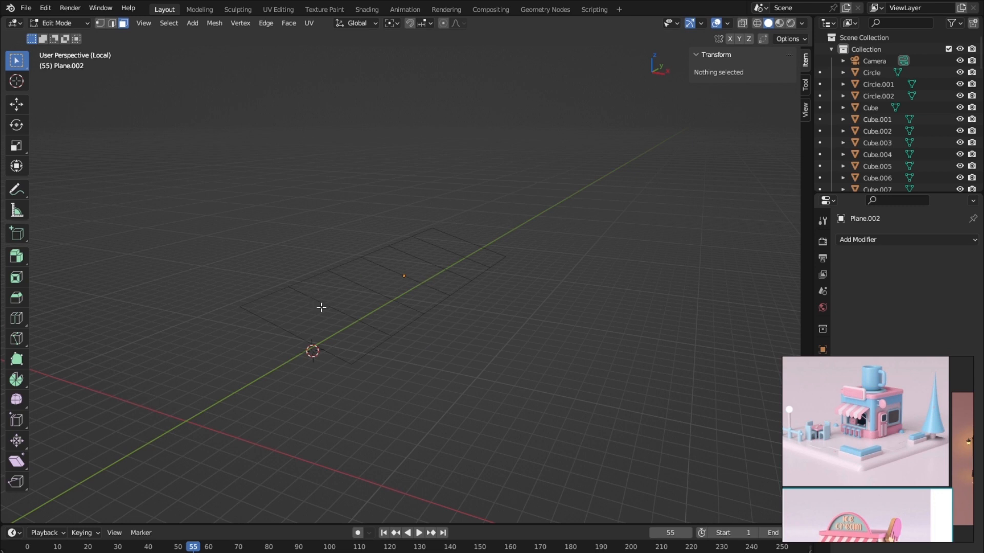
Step: Select the five dividing edges across the awning panel's frame and delete their vertices
{"action": "left_click", "coordinate": [117, 23]}
{"action": "left_click", "coordinate": [346, 309]}
{"action": "left_click", "coordinate": [377, 292], "text": "shift"}
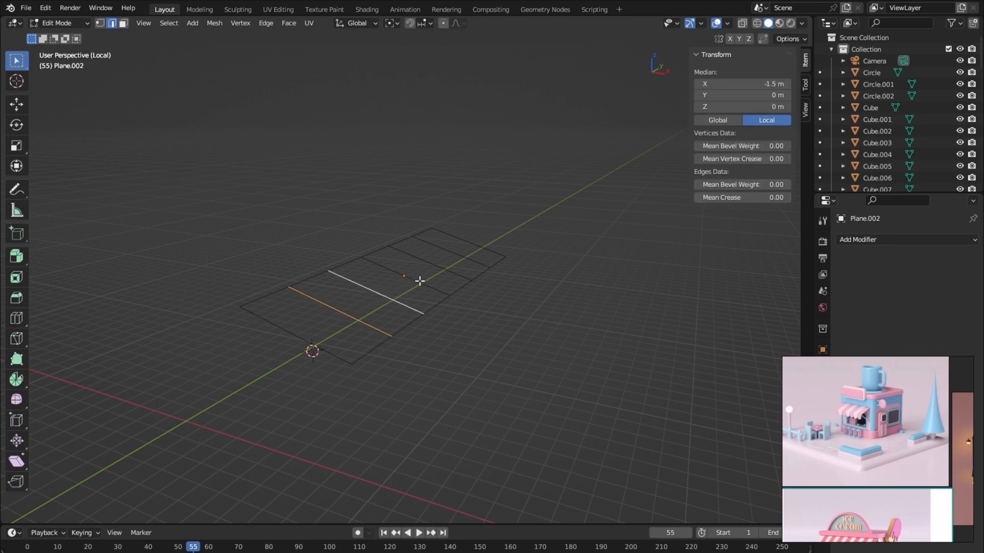
{"action": "left_click", "coordinate": [421, 281], "text": "shift"}
{"action": "left_click", "coordinate": [445, 268], "text": "shift"}
{"action": "left_click", "coordinate": [459, 257], "text": "shift"}
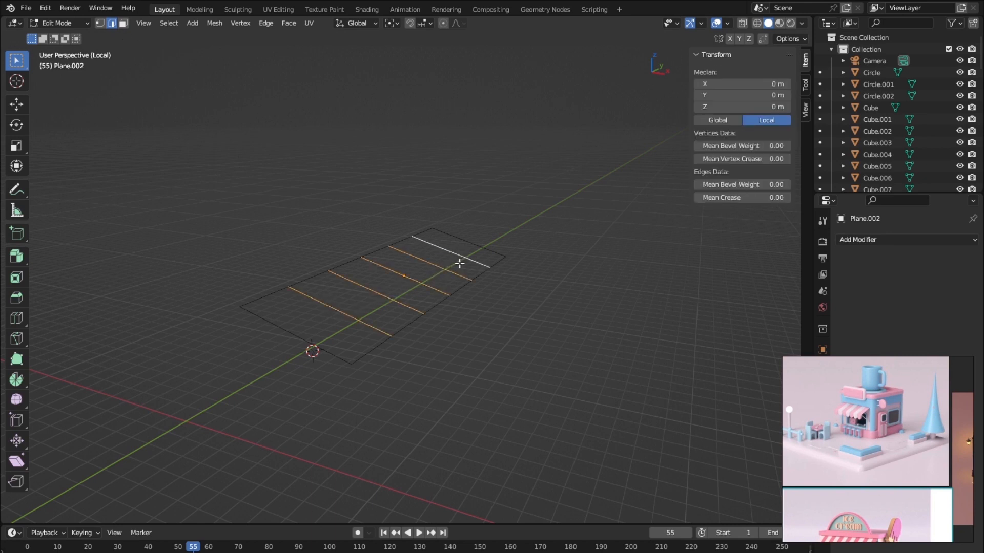
{"action": "key", "text": "x"}
{"action": "left_click", "coordinate": [417, 214]}
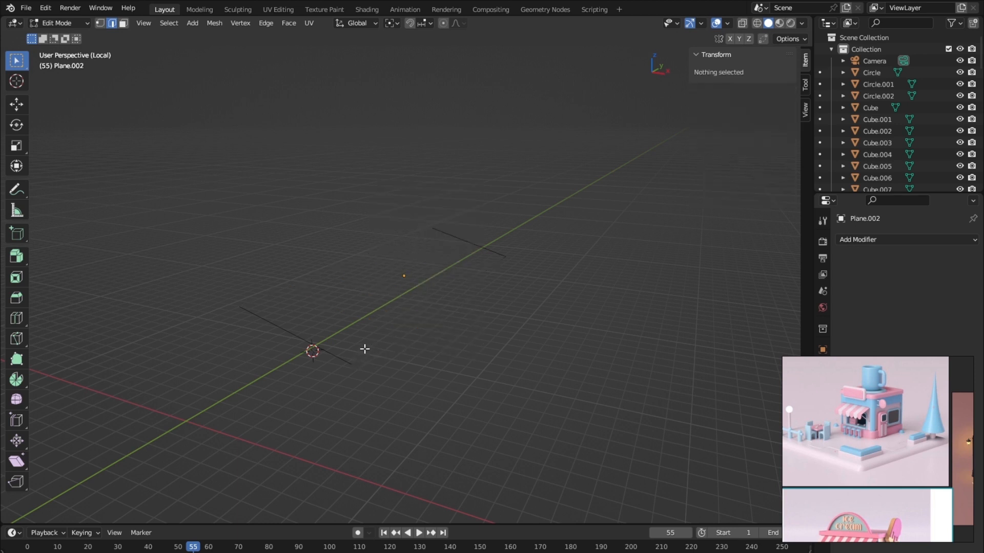
Step: Connect the corner vertices of the two end edges along both long sides and fill the outline with a single face
{"action": "left_click", "coordinate": [100, 23]}
{"action": "left_click_drag", "start_coordinate": [361, 352], "coordinate": [342, 407]}
{"action": "left_click", "coordinate": [523, 245]}
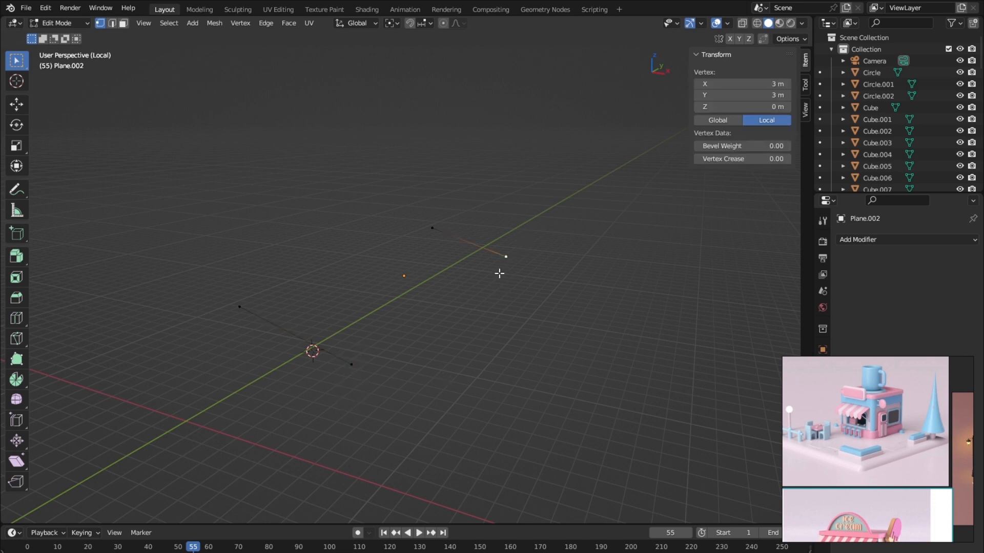
{"action": "left_click_drag", "start_coordinate": [376, 343], "coordinate": [312, 446]}
{"action": "key", "text": "f"}
{"action": "left_click_drag", "start_coordinate": [446, 214], "coordinate": [403, 250]}
{"action": "left_click_drag", "start_coordinate": [254, 282], "coordinate": [197, 347], "text": "shift"}
{"action": "key", "text": "f"}
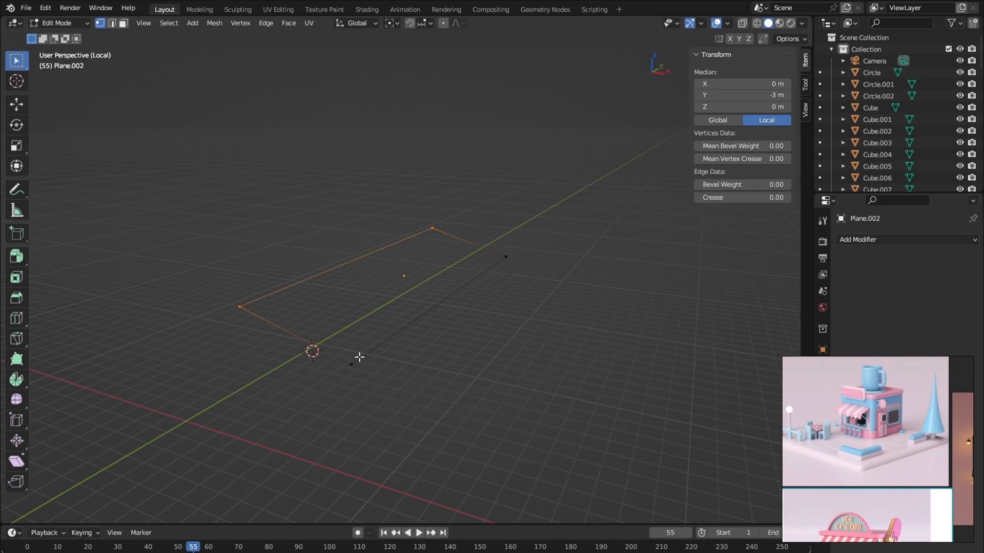
{"action": "key", "text": "a"}
{"action": "key", "text": "f"}
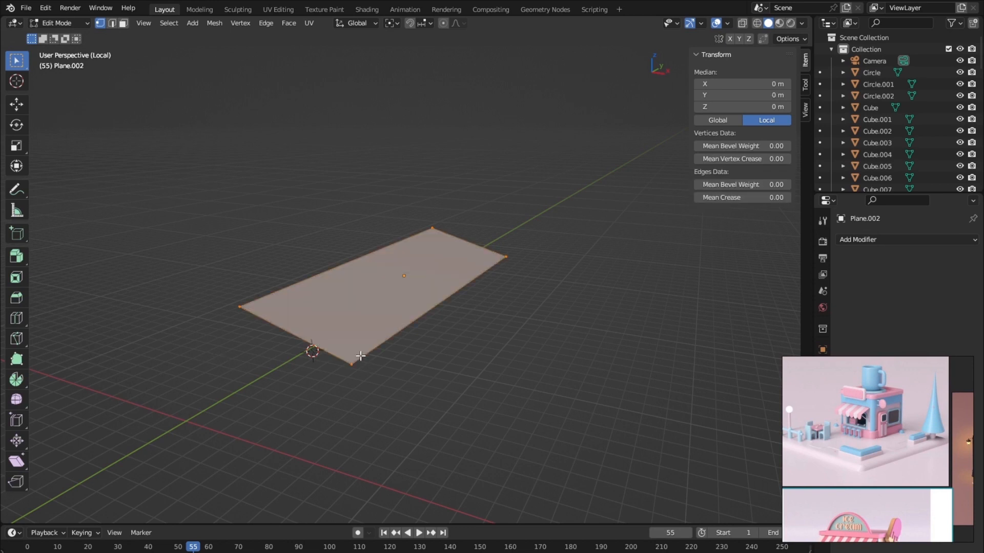
Step: Try subdividing the whole awning panel with one cut, and undo it
{"action": "middle_click_drag", "start_coordinate": [361, 356], "coordinate": [387, 299]}
{"action": "right_click", "coordinate": [387, 299]}
{"action": "left_click", "coordinate": [379, 300]}
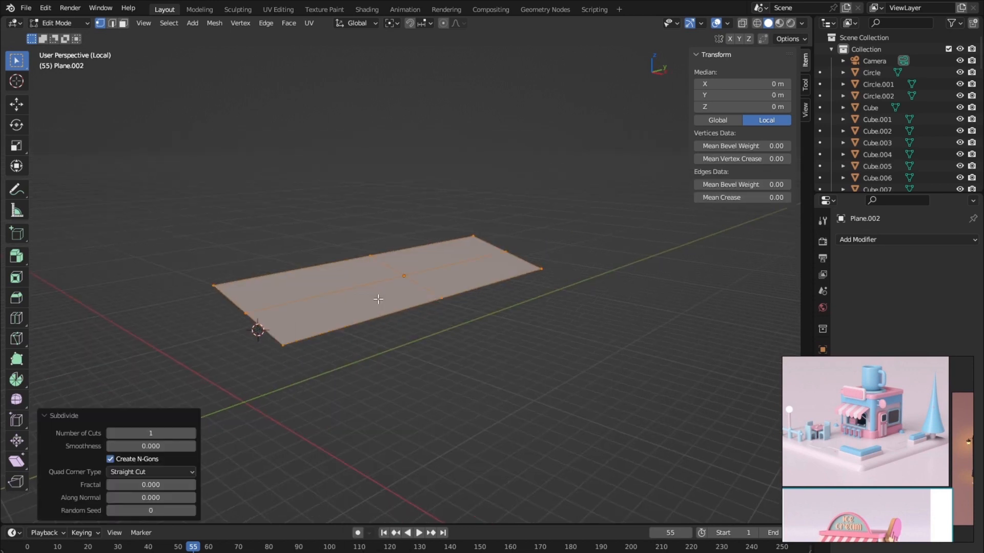
{"action": "key", "text": "ctrl+z"}
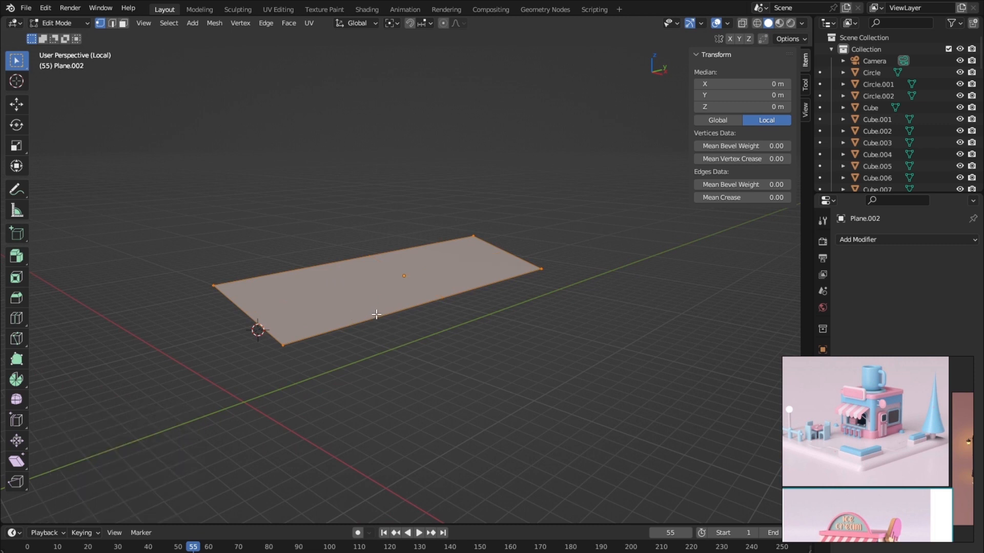
Step: Compare the panel with the scalloped trim in the full scene, return to local view and select its two long edges
{"action": "left_click", "coordinate": [415, 313]}
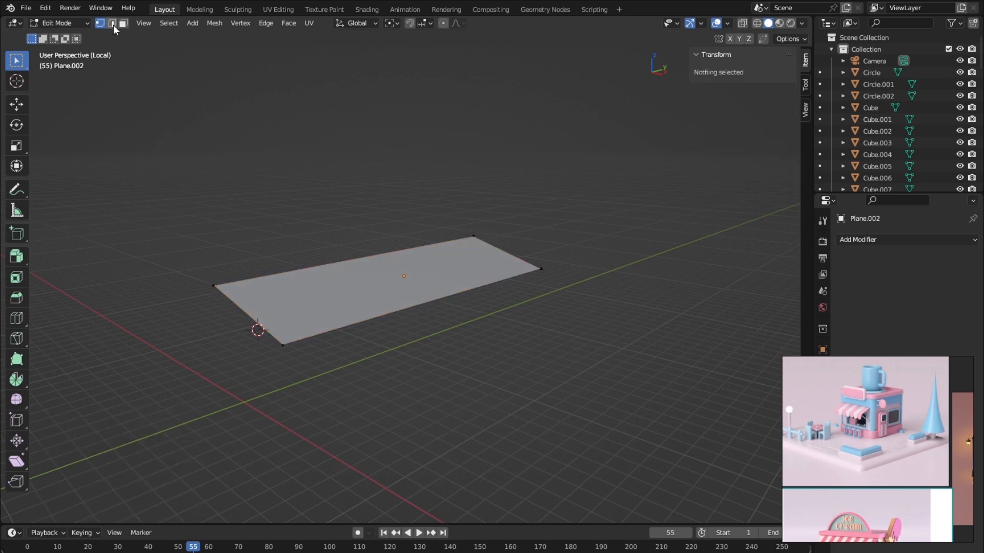
{"action": "key", "text": "KP_Divide"}
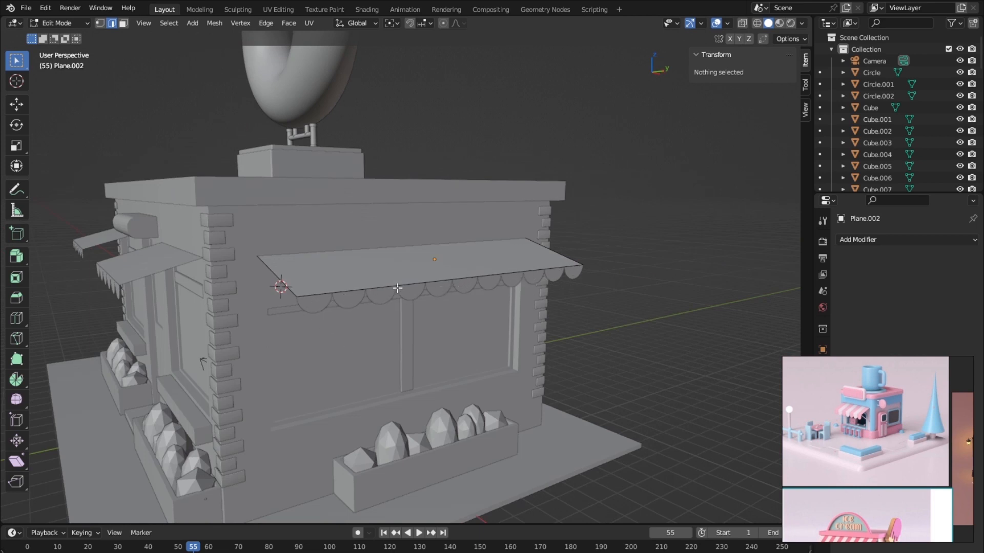
{"action": "key", "text": "KP_Divide"}
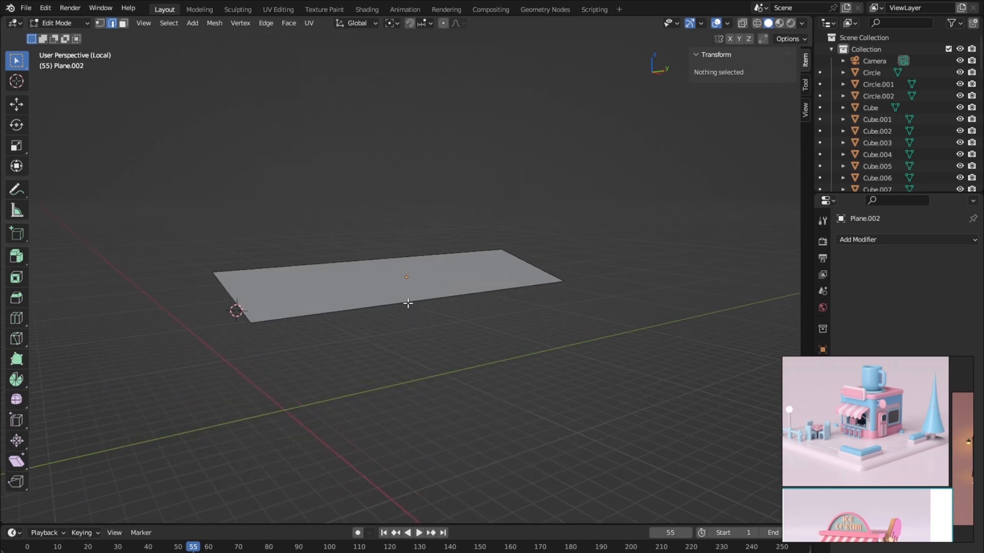
{"action": "left_click", "coordinate": [408, 302]}
{"action": "left_click", "coordinate": [376, 259], "text": "shift"}
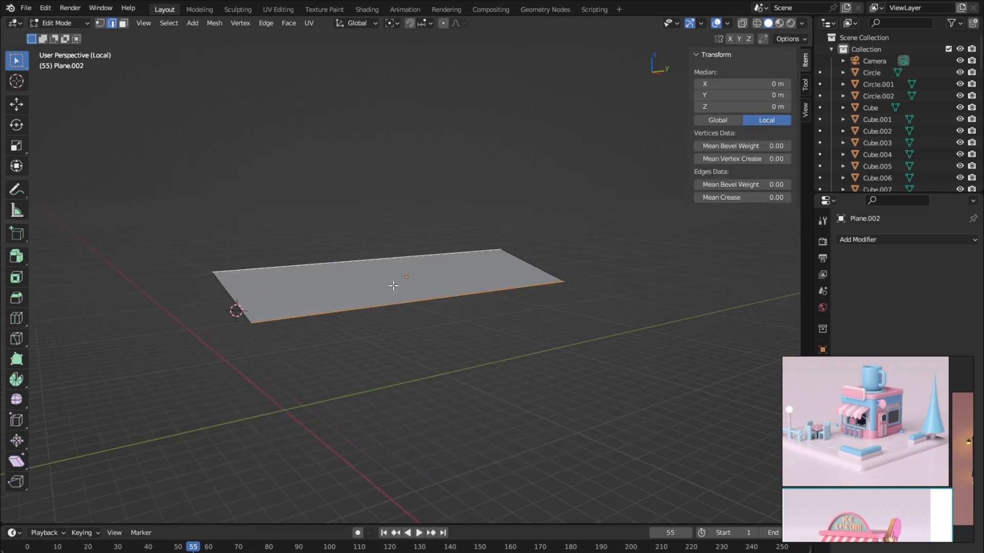
Step: Try subdividing the two long edges with 11 cuts, compare the divisions with the scallops in the full scene, and undo the subdivision
{"action": "right_click", "coordinate": [393, 286]}
{"action": "left_click", "coordinate": [370, 225]}
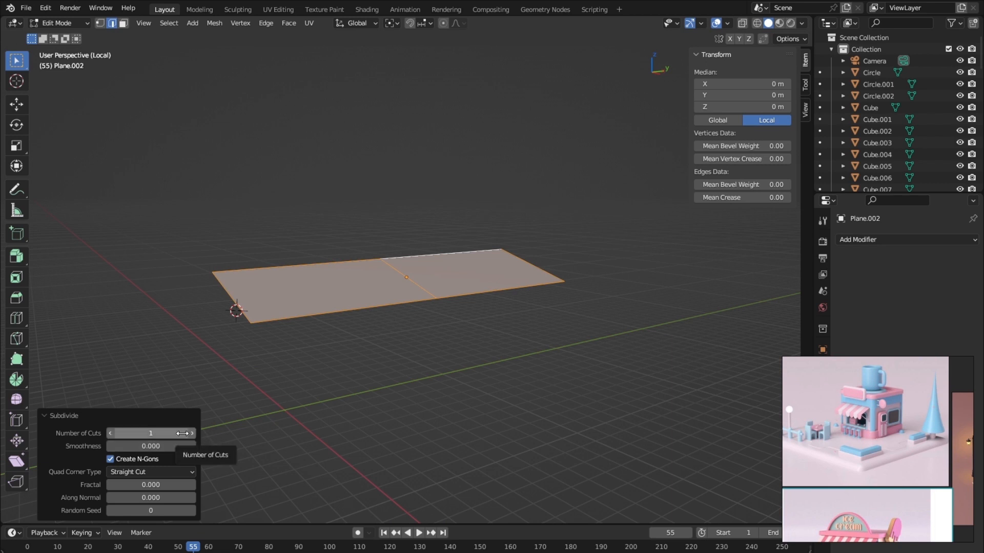
{"action": "left_click", "coordinate": [162, 433]}
{"action": "type", "text": "11"}
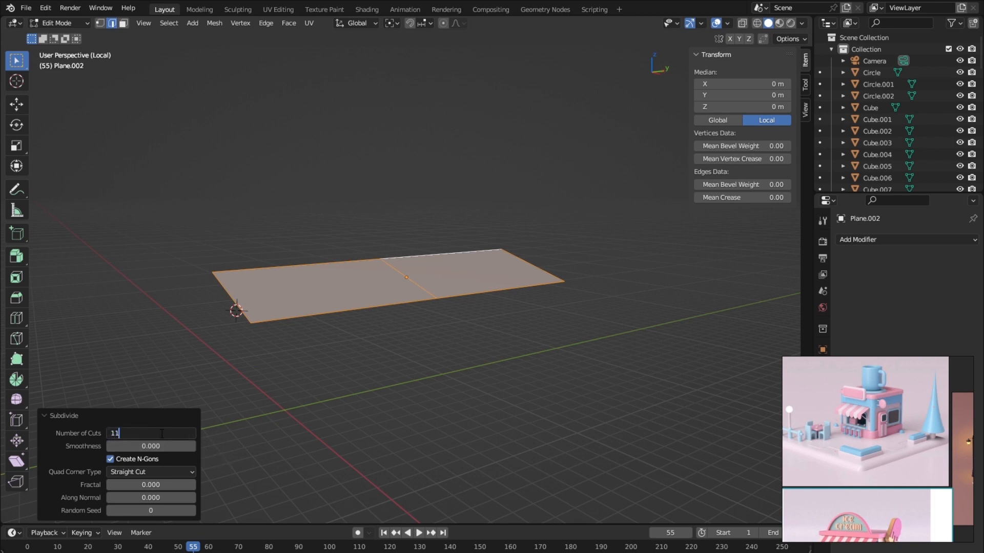
{"action": "key", "text": "Tab"}
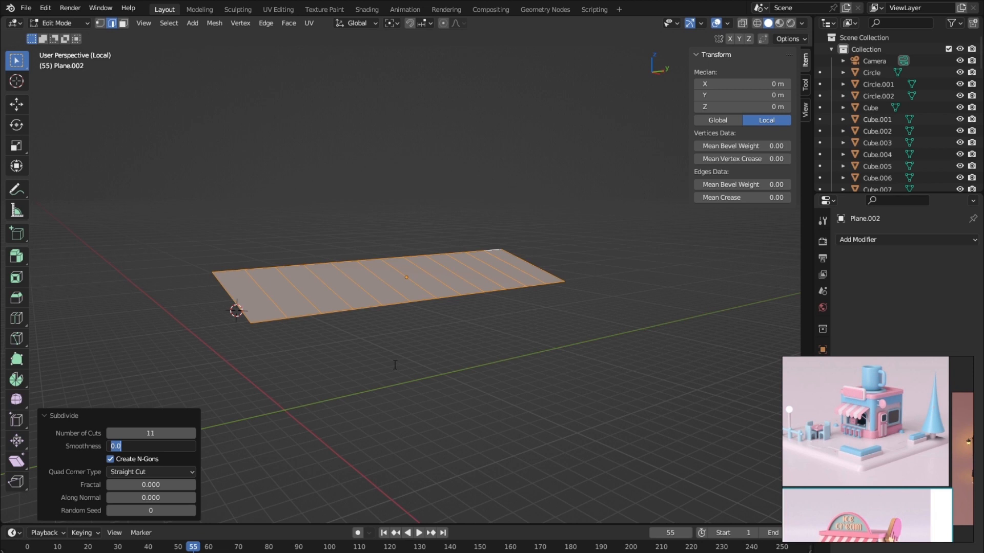
{"action": "key", "text": "Return"}
{"action": "middle_click_drag", "start_coordinate": [373, 378], "coordinate": [465, 275]}
{"action": "key", "text": "KP_Divide"}
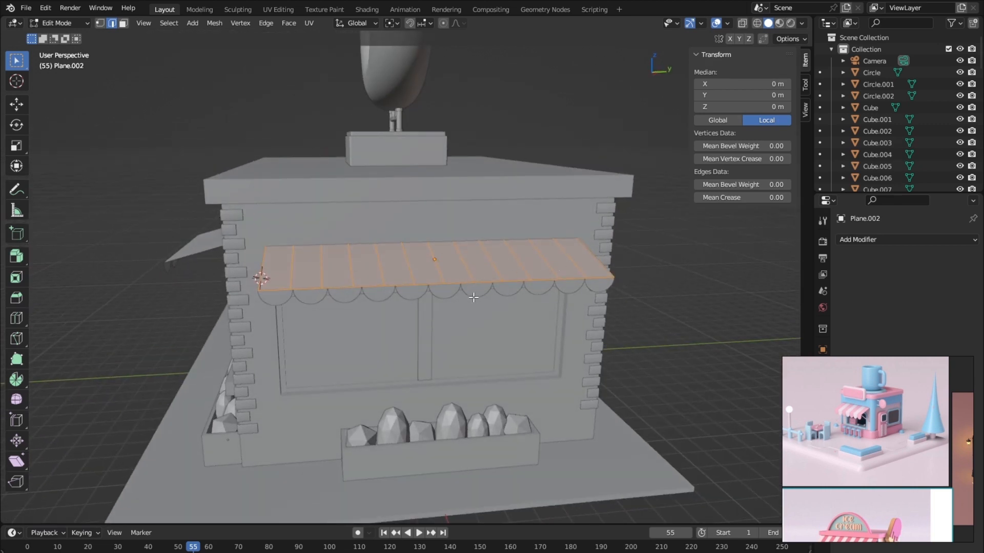
{"action": "left_click", "coordinate": [473, 297]}
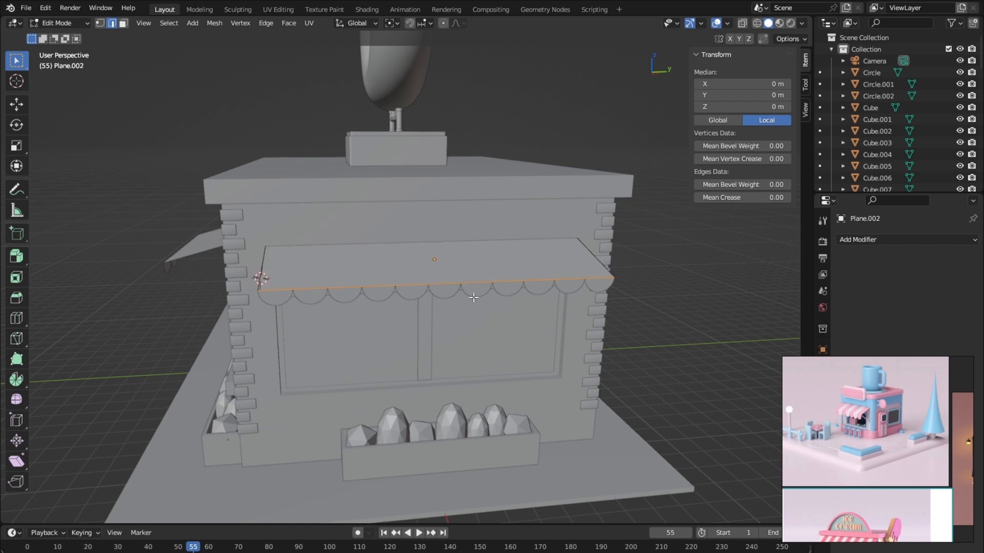
Step: Subdivide the awning panel's two long edges with 10 cuts and return to Object Mode
{"action": "right_click", "coordinate": [440, 277]}
{"action": "left_click", "coordinate": [425, 227]}
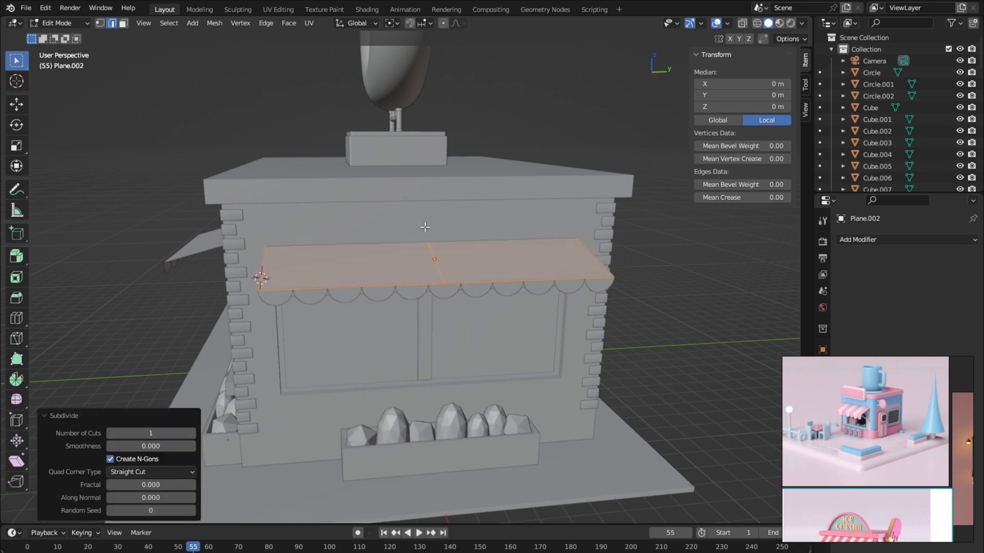
{"action": "left_click", "coordinate": [153, 433]}
{"action": "type", "text": "10"}
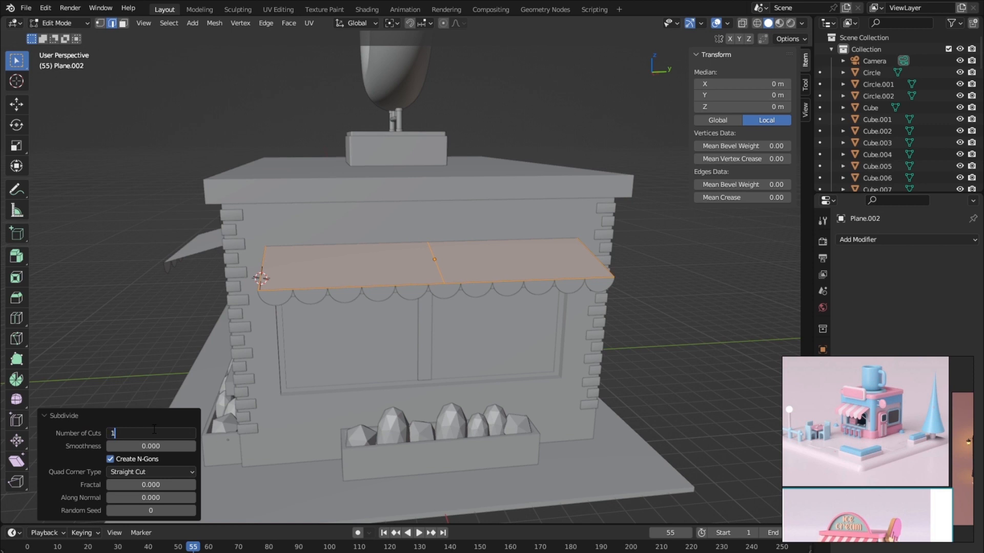
{"action": "key", "text": "Return"}
{"action": "middle_click_drag", "start_coordinate": [369, 382], "coordinate": [432, 353]}
{"action": "left_click", "coordinate": [606, 312]}
{"action": "scroll", "coordinate": [478, 352], "scroll_direction": "down", "scroll_amount": 2}
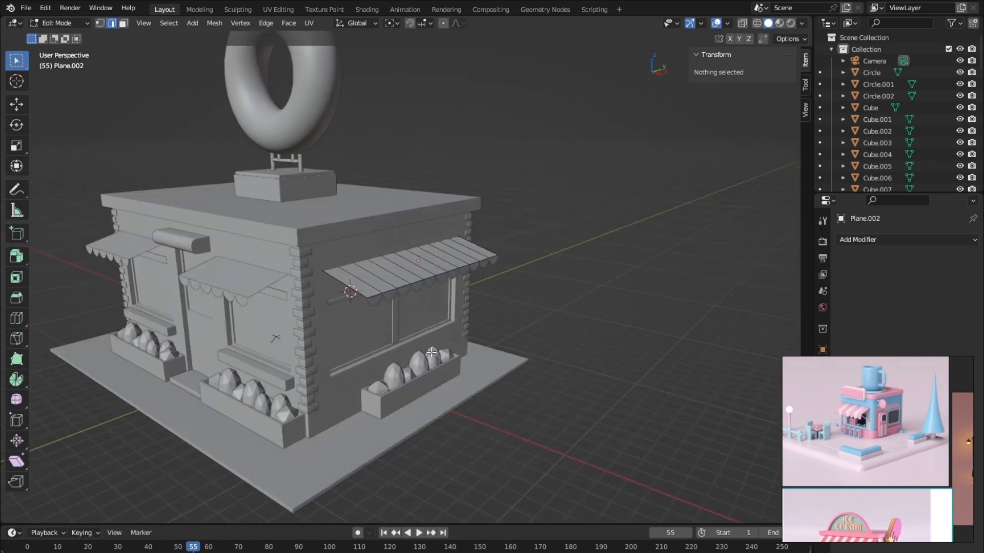
{"action": "key", "text": "Tab"}
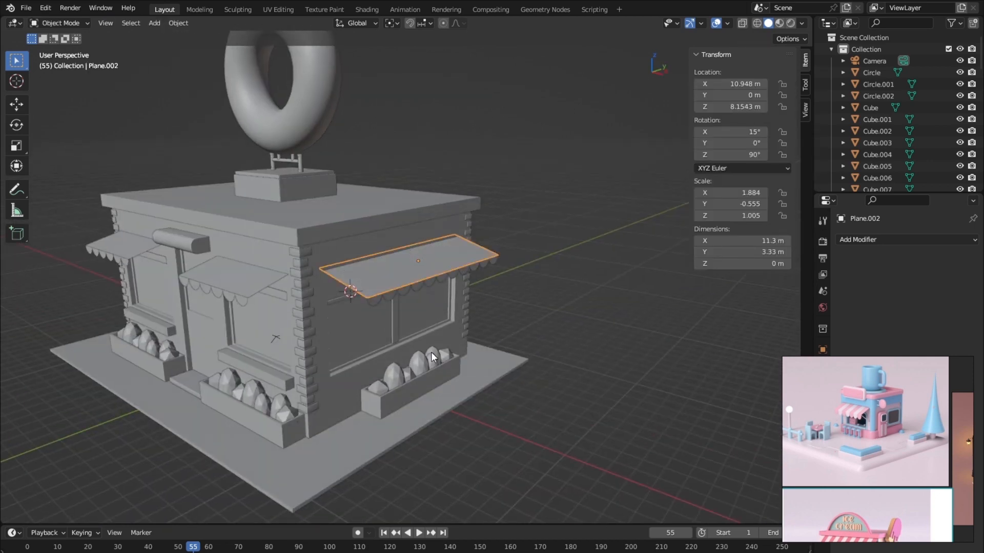
{"action": "middle_click_drag", "start_coordinate": [382, 303], "coordinate": [351, 344]}
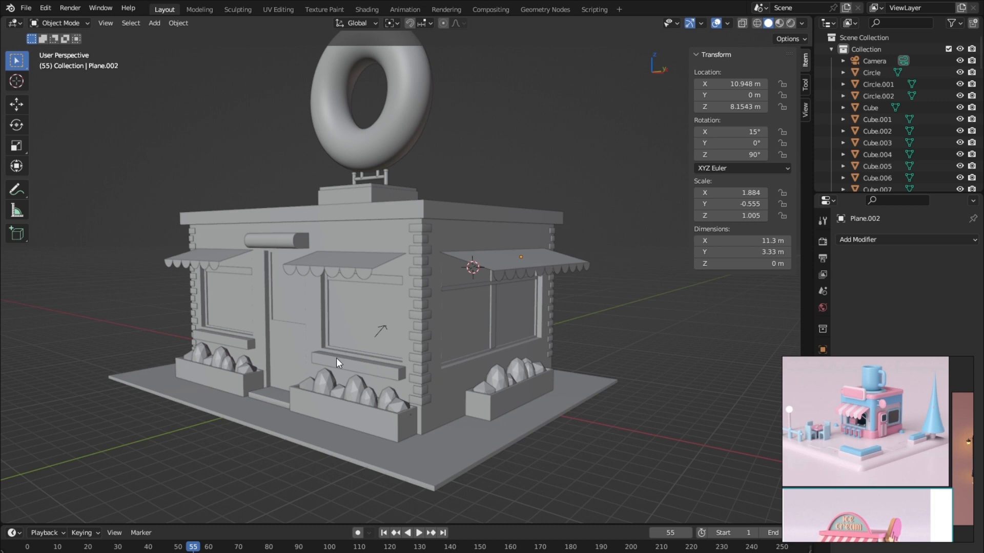
{"action": "middle_click_drag", "start_coordinate": [414, 337], "coordinate": [423, 270]}
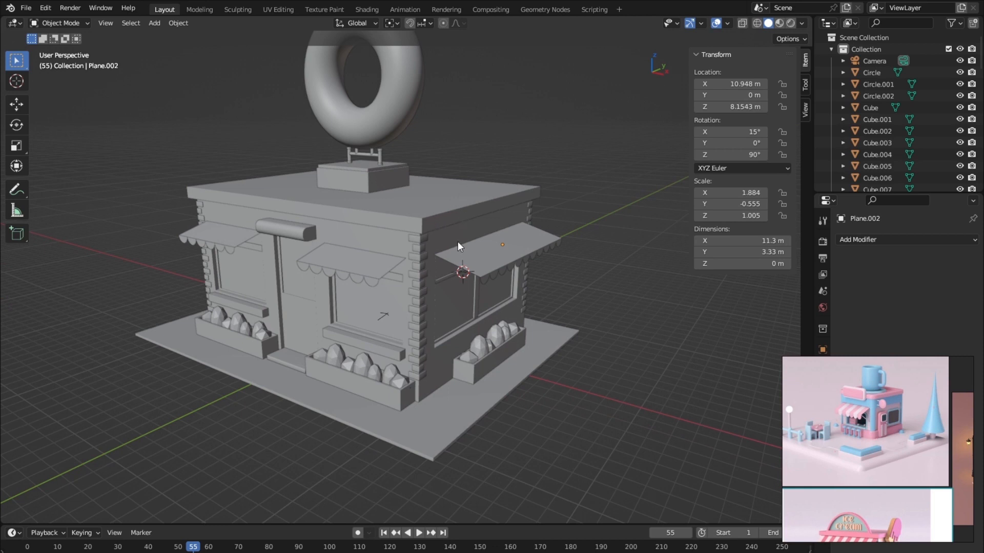
{"action": "middle_click_drag", "start_coordinate": [457, 241], "coordinate": [408, 263]}
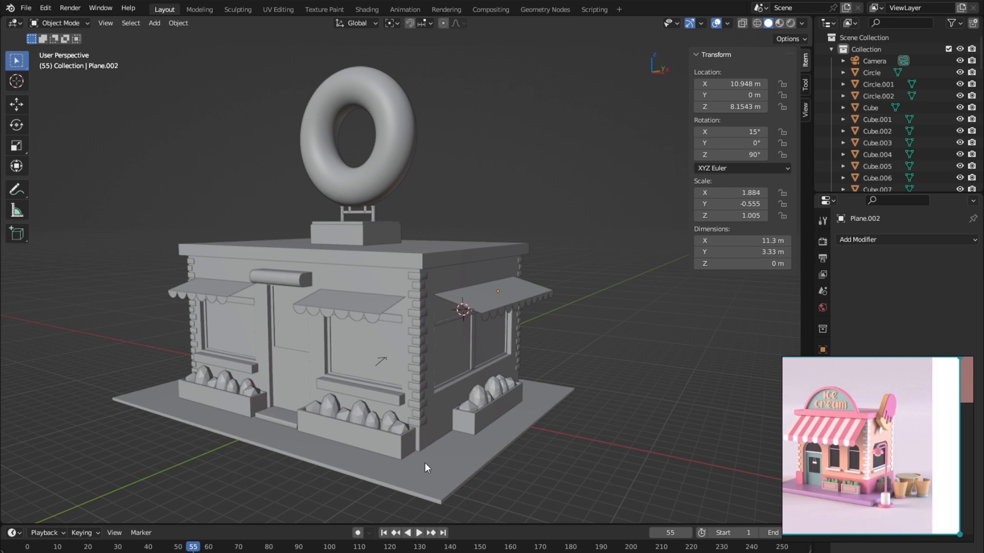
{"action": "middle_click_drag", "start_coordinate": [450, 474], "coordinate": [400, 367]}
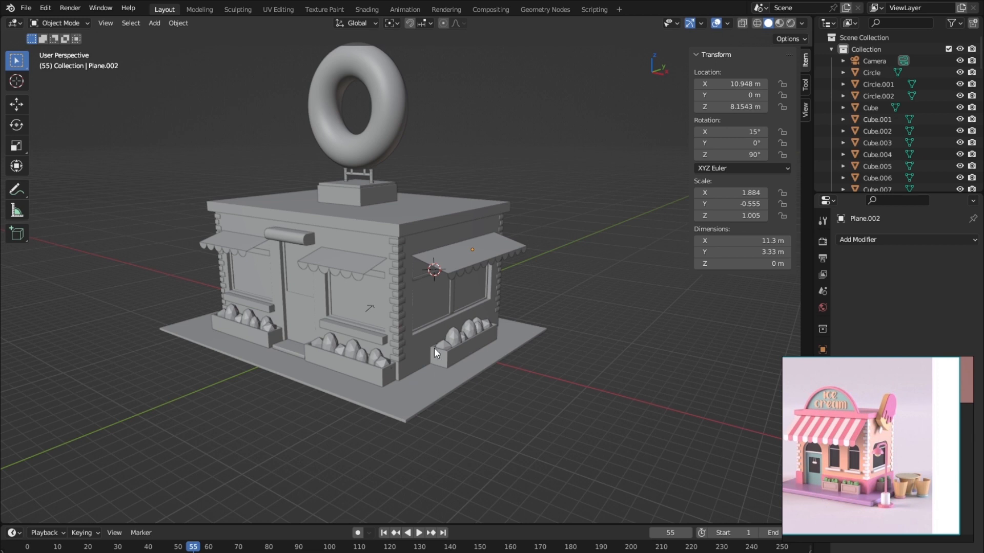
{"action": "middle_click_drag", "start_coordinate": [375, 269], "coordinate": [414, 263]}
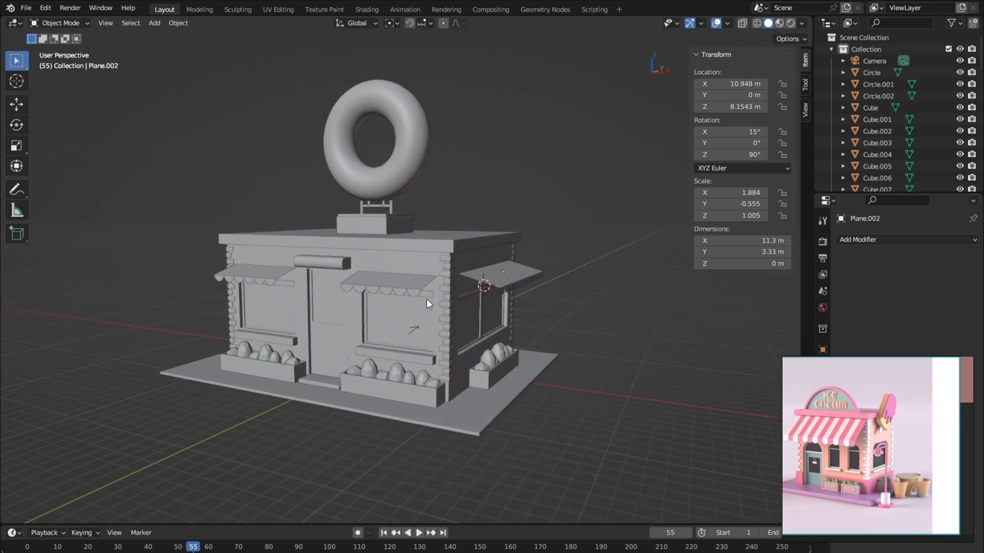